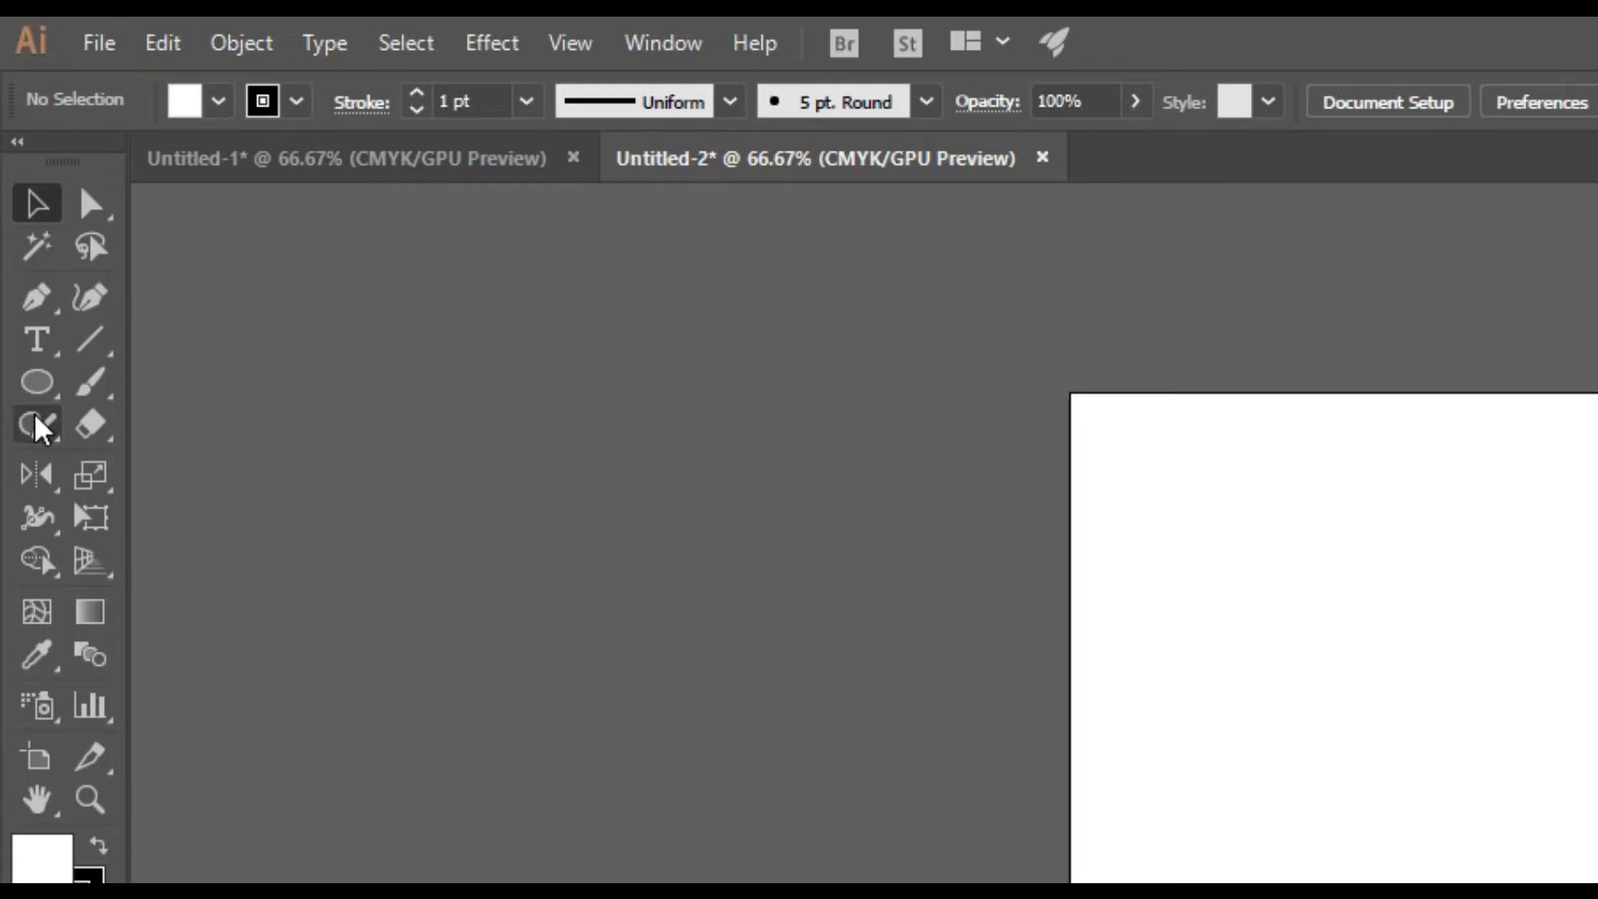
Step: Add the text CARWASH on the artboard, enlarge it to about 53 pt and center-align its paragraph
left_click(1344, 898)
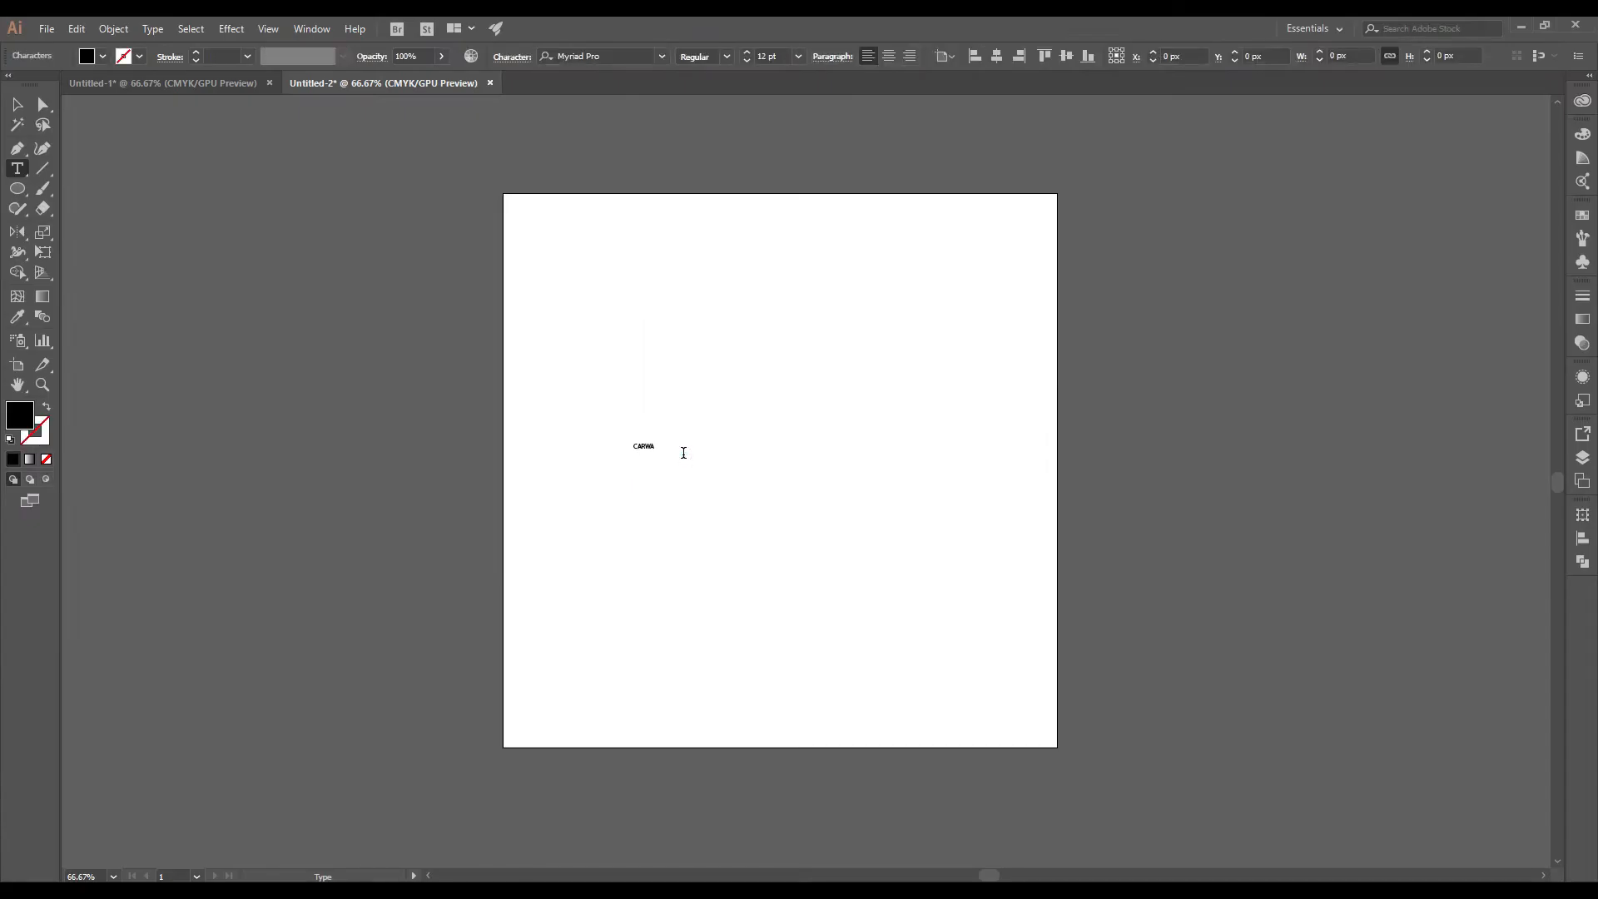
left_click(29, 114)
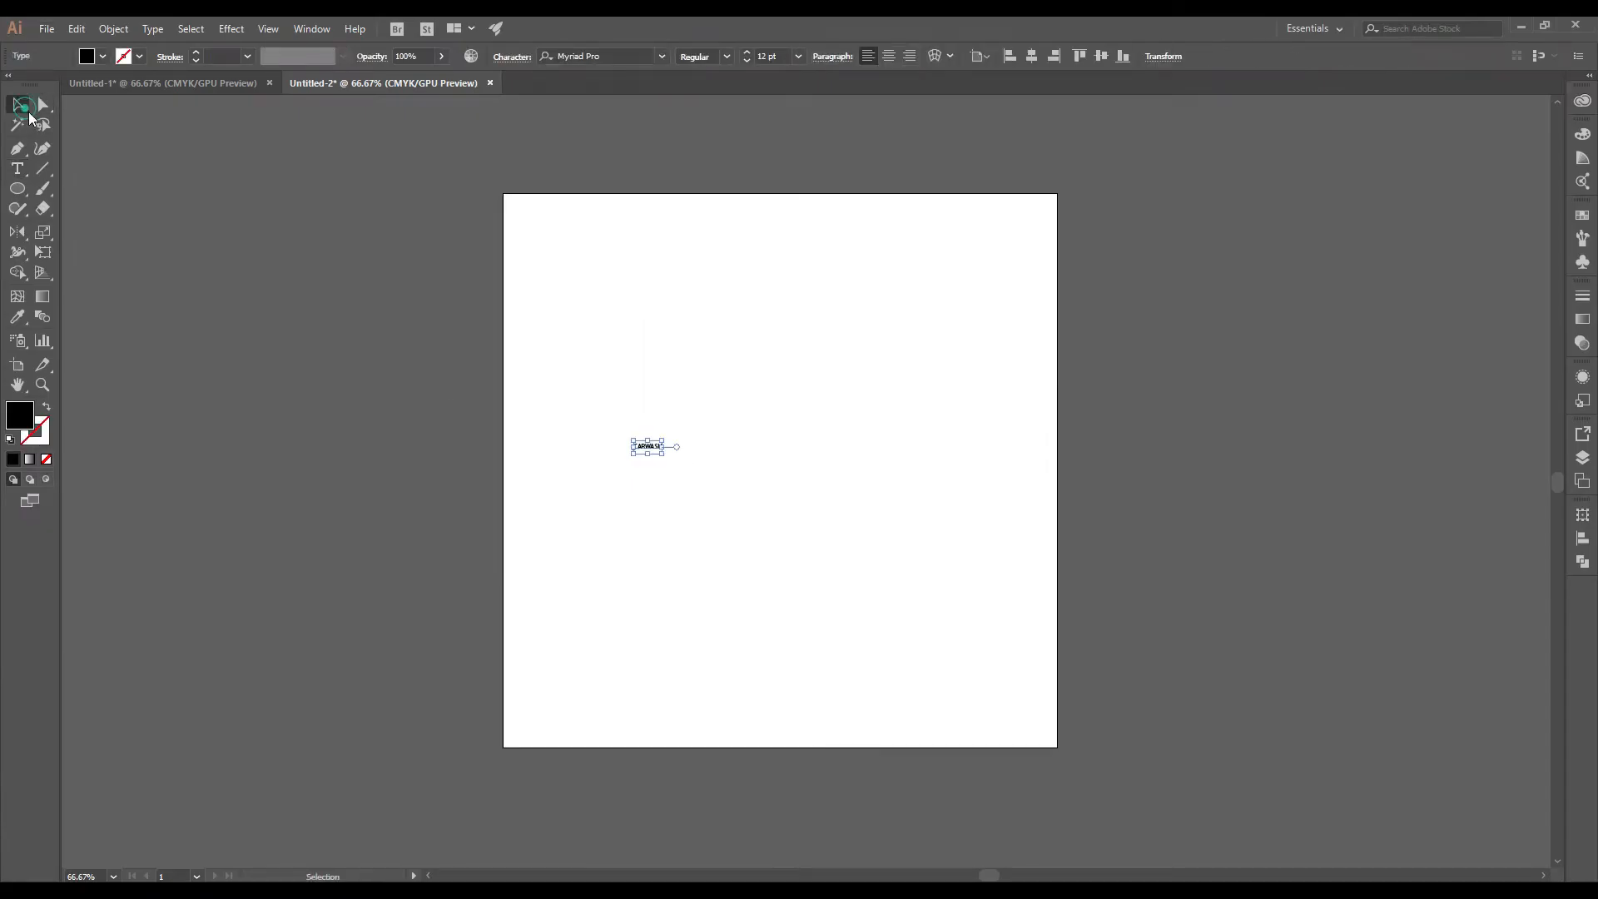
left_click_drag(666, 453, 761, 536)
left_click(889, 56)
Step: Duplicate the CARWASH text directly below itself and change the copy's wording to EXPRESS
left_click_drag(671, 471, 804, 522)
scroll(811, 448, "up", 2)
double_click(786, 516)
type("EXPRESS")
Step: Set the font of both the CARWASH and EXPRESS lines to Franklin Gothic Heavy
left_click(17, 106)
left_click_drag(703, 320, 881, 589)
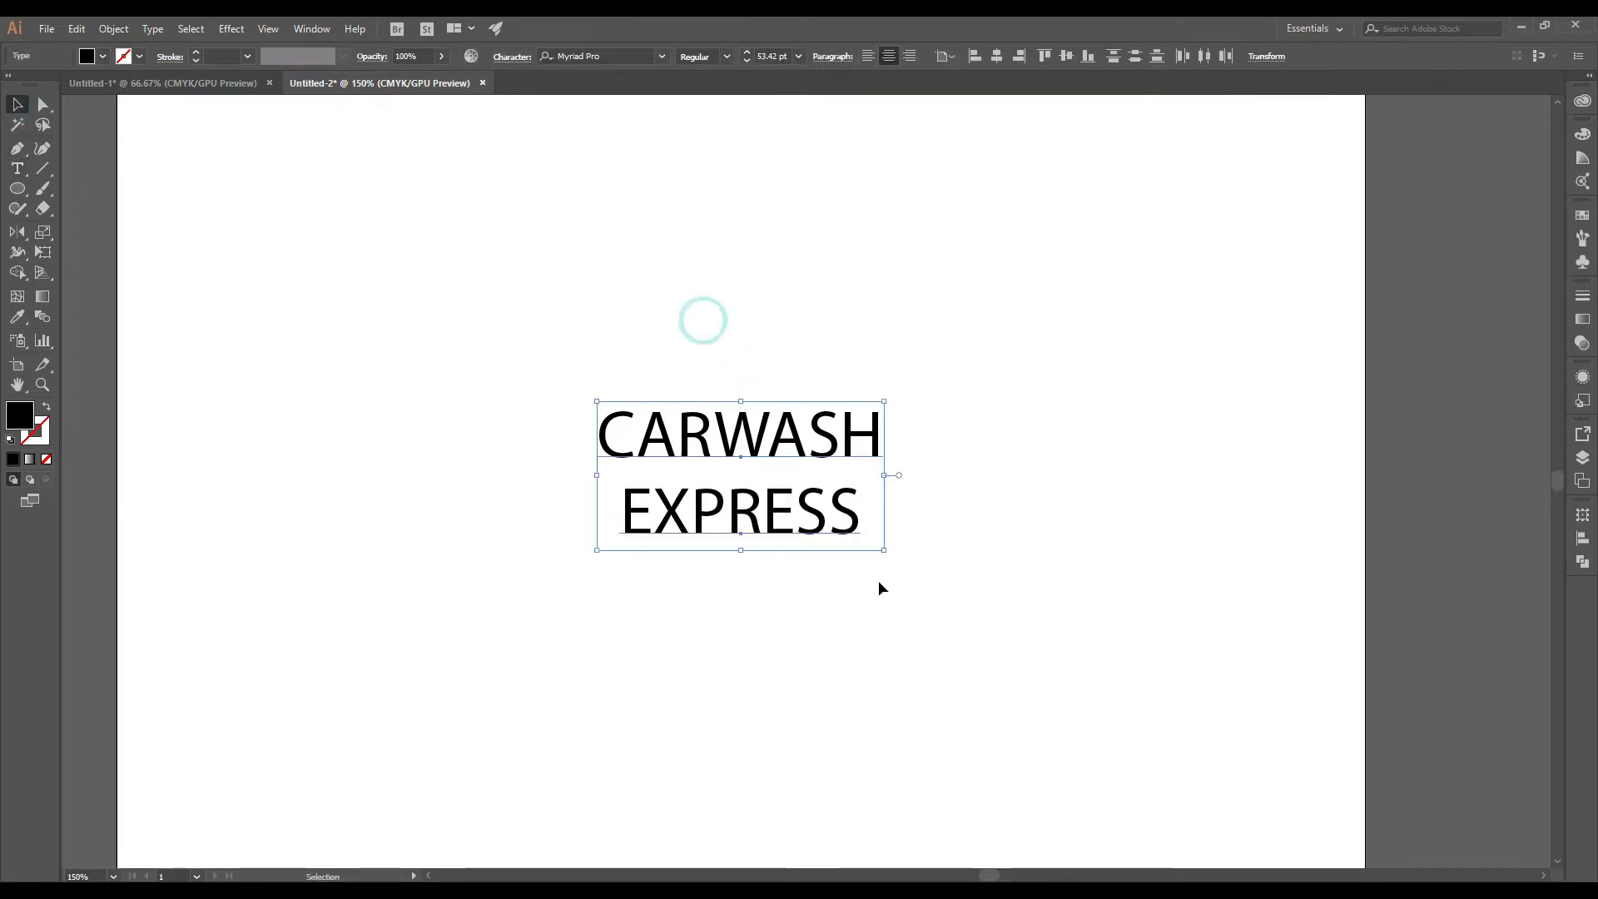
left_click(662, 56)
scroll(637, 237, "up", 15)
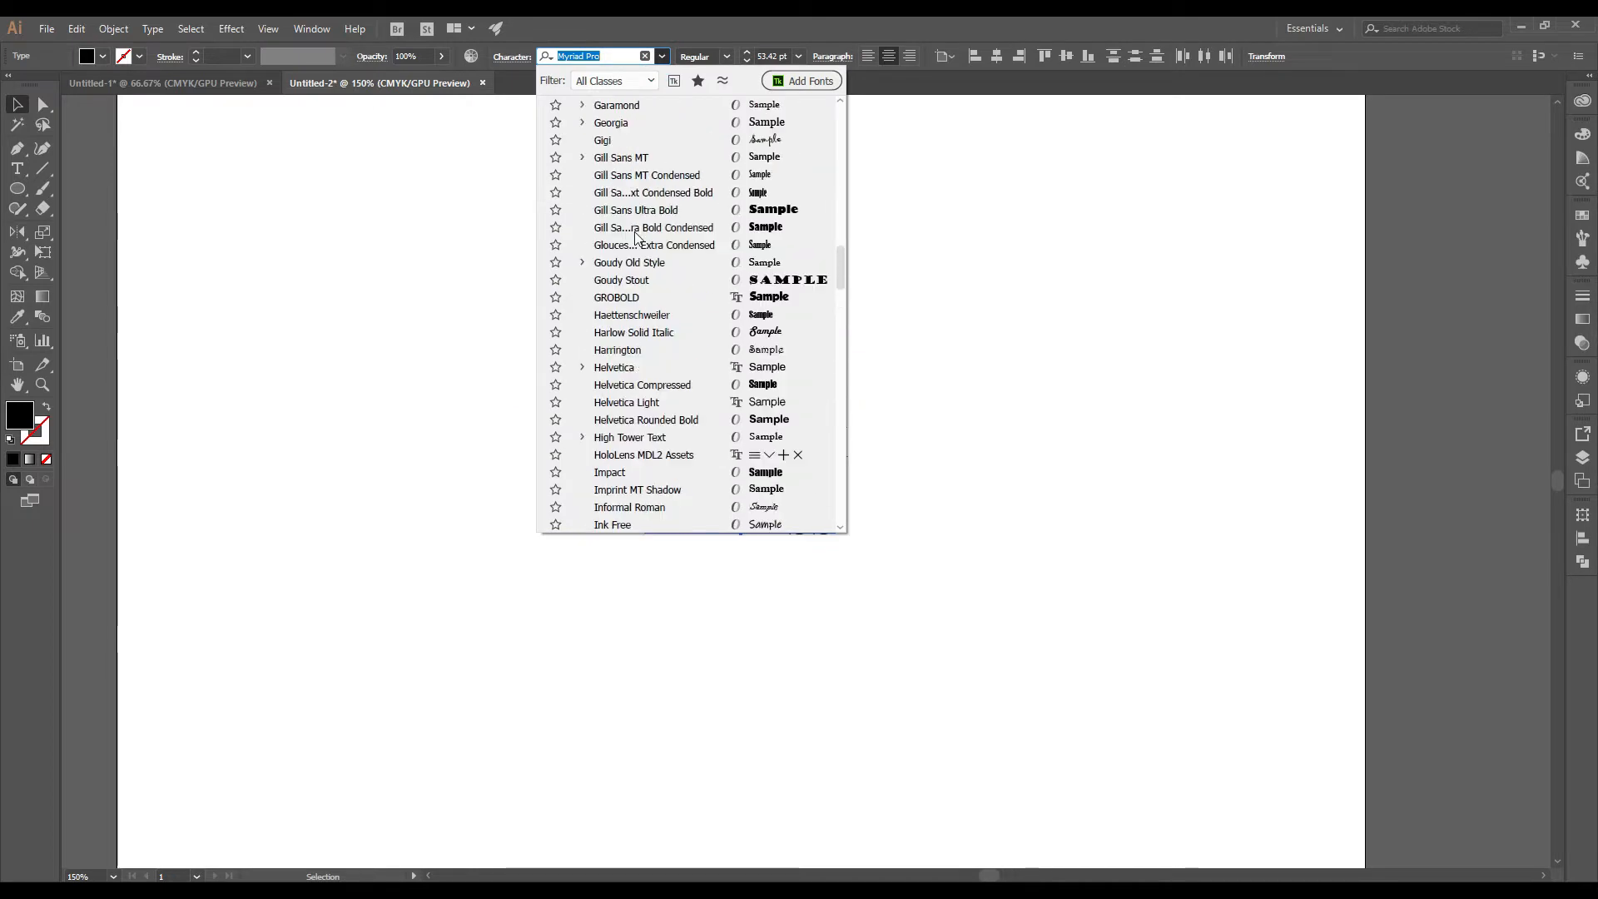
scroll(637, 237, "up", 3)
left_click(670, 150)
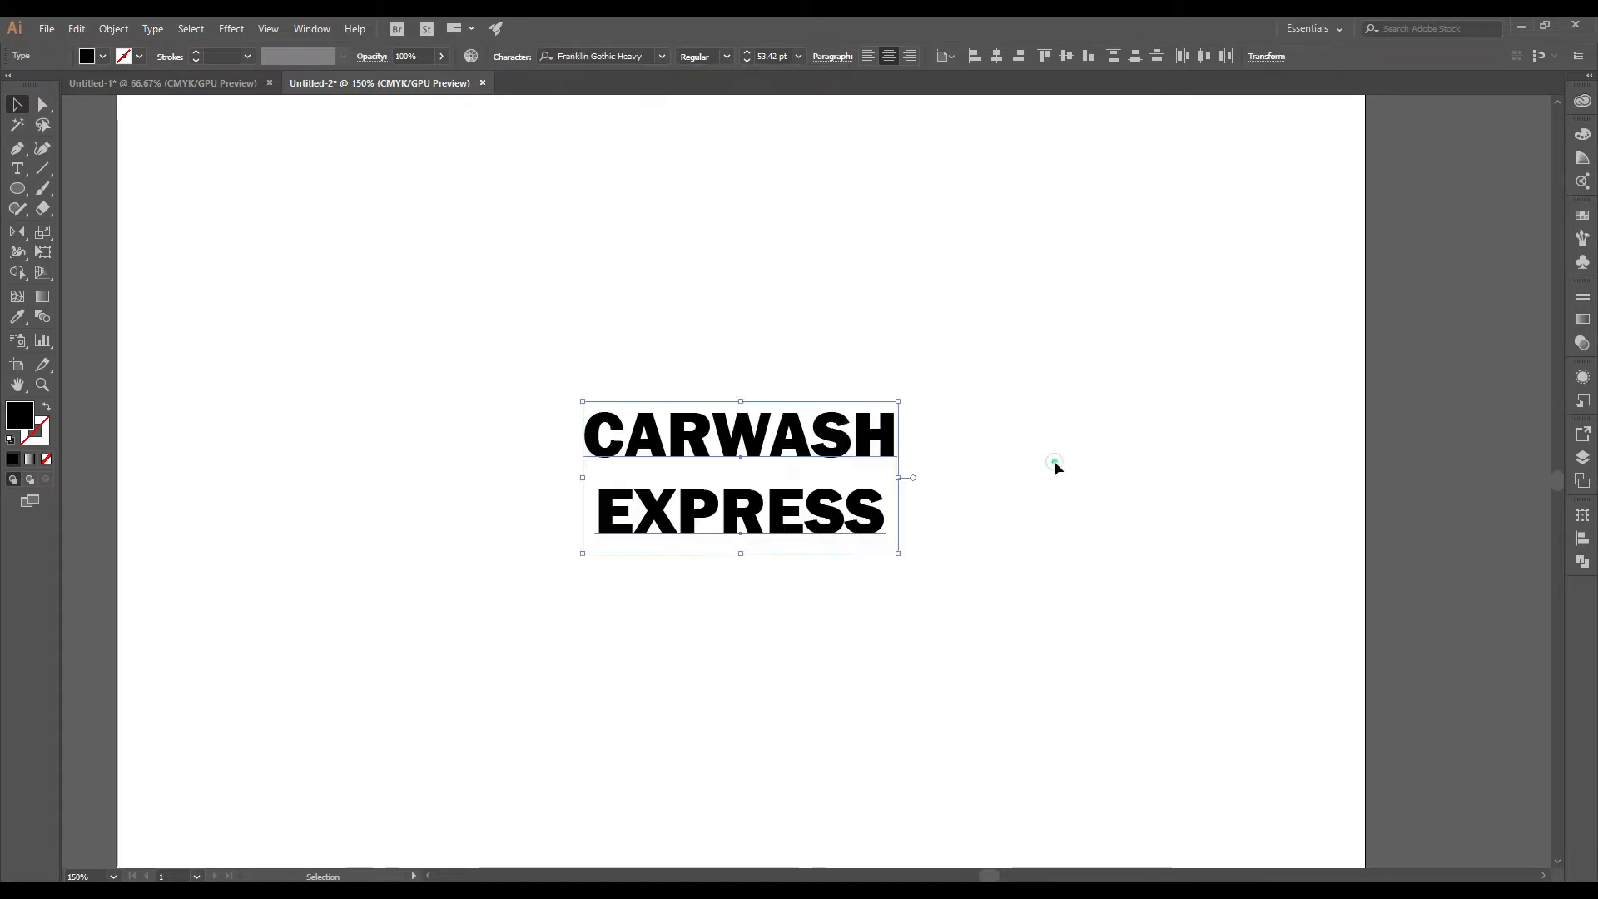
Step: Reduce the font size of the EXPRESS line and move it up close beneath CARWASH
left_click(1054, 463)
left_click(832, 502)
scroll(770, 54, "down", 20)
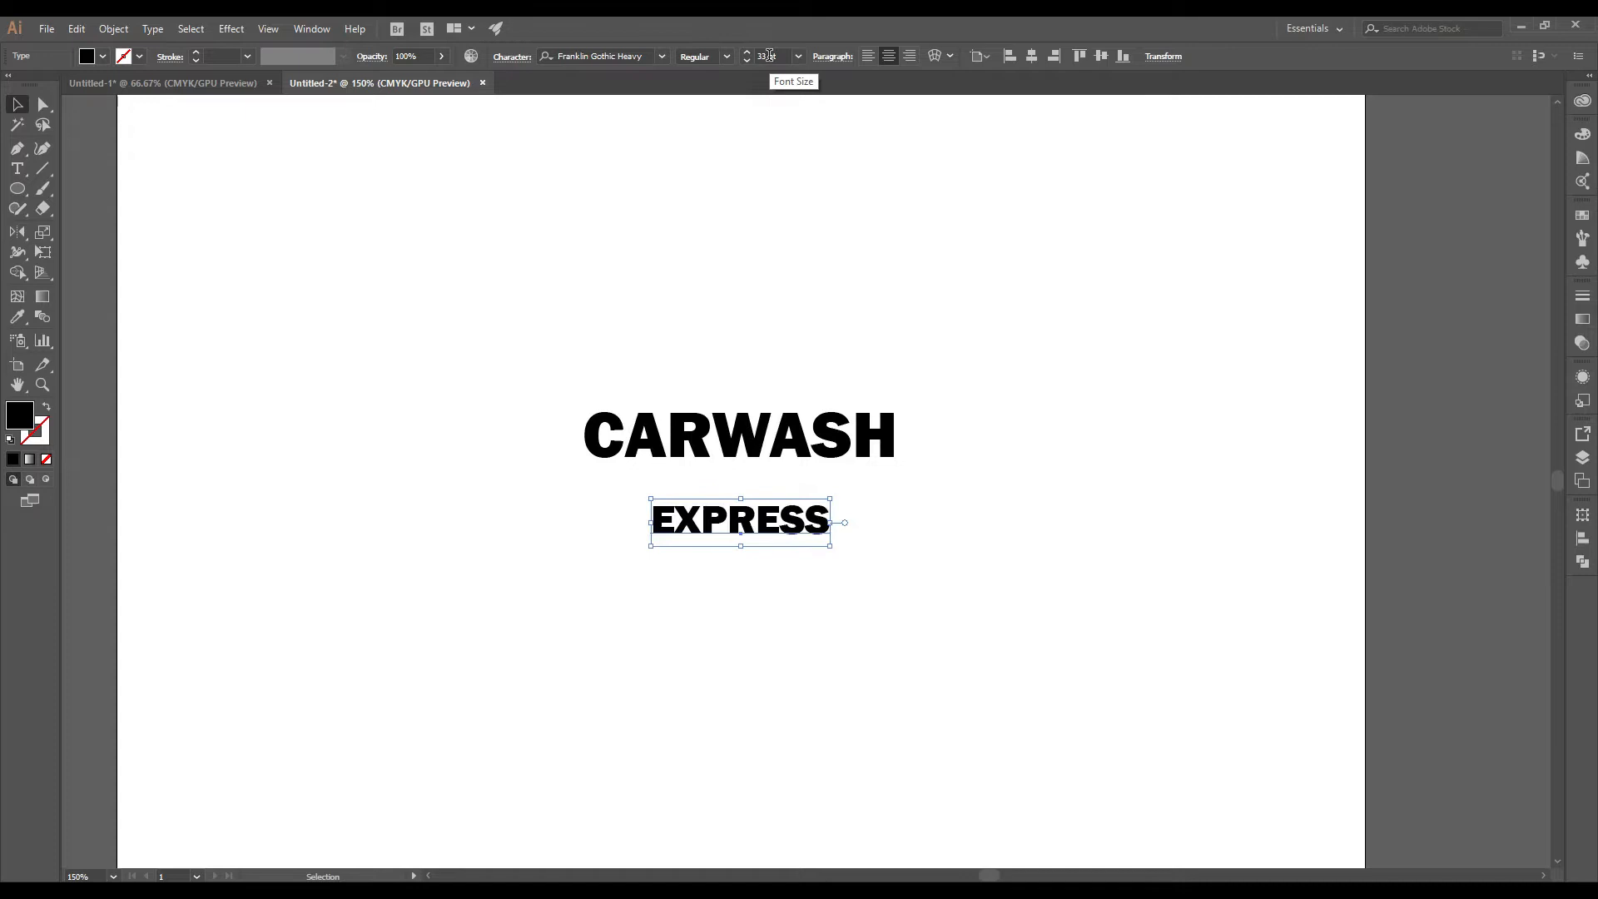
left_click_drag(797, 521, 796, 480)
left_click(904, 544)
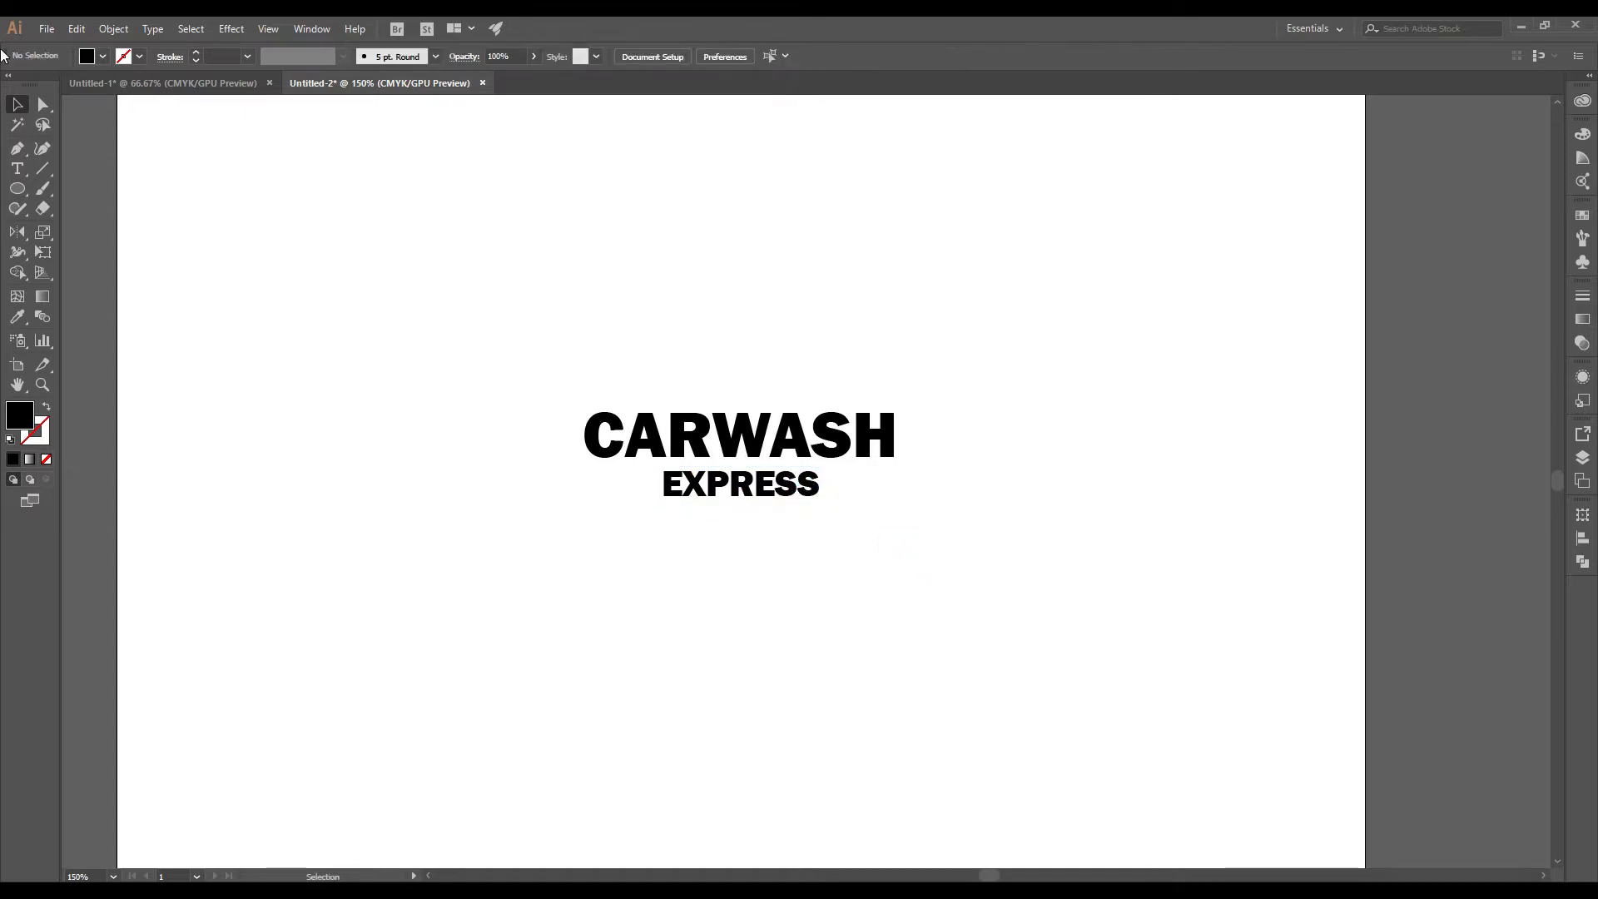
Step: Draw an S-shaped hood curve with the Pen tool above the start of CARWASH, using no fill and a 1 pt black stroke
left_click(18, 147)
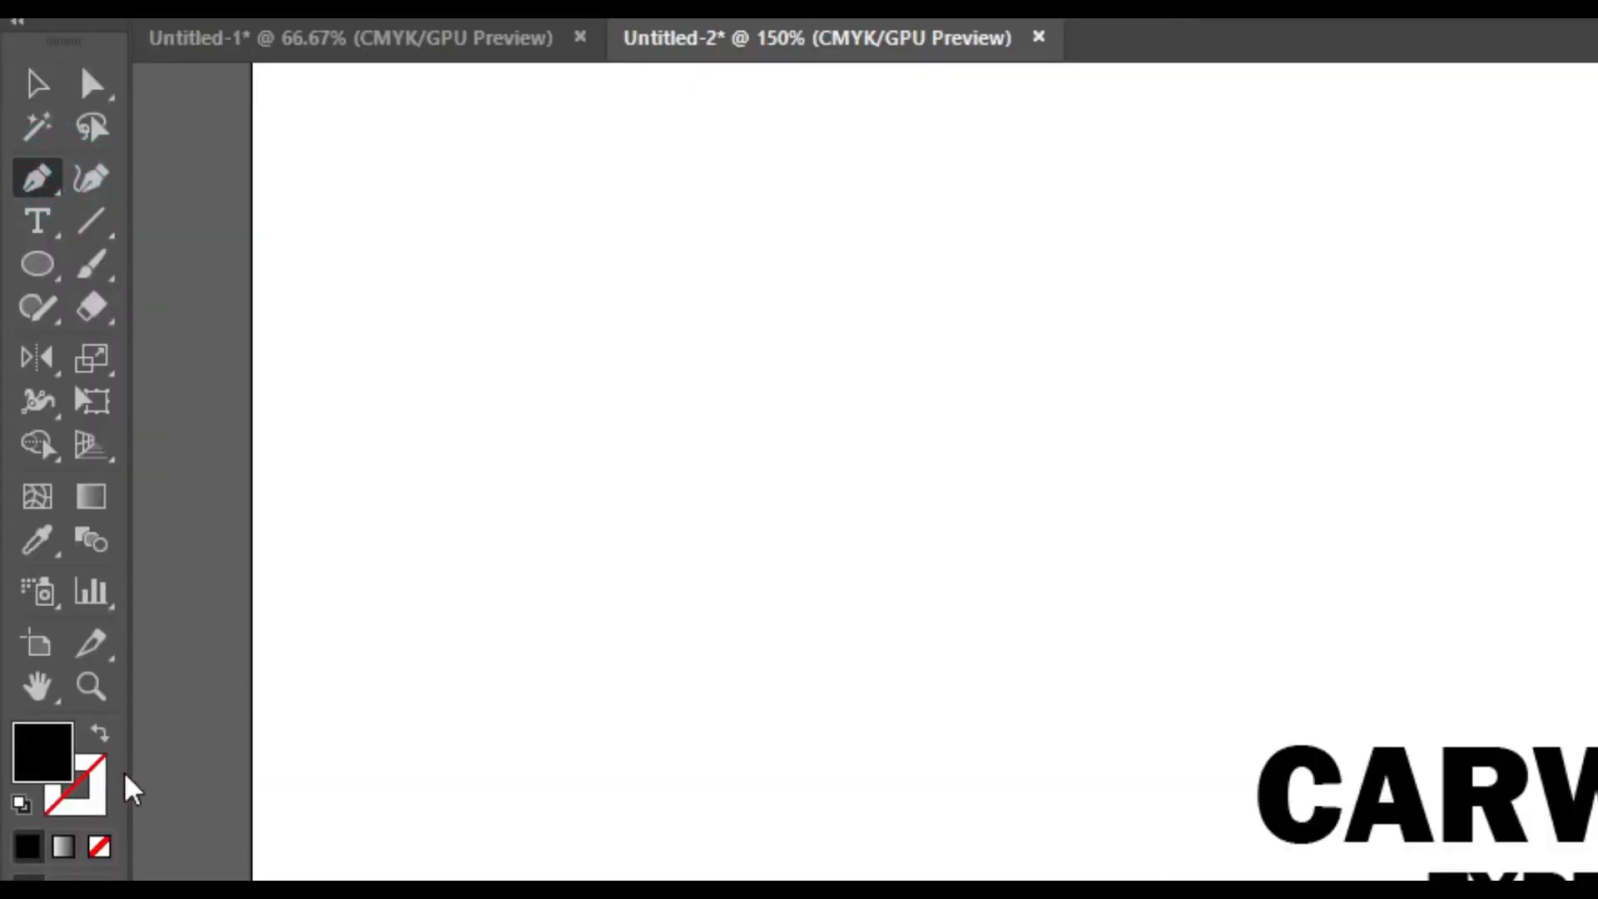
left_click(99, 732)
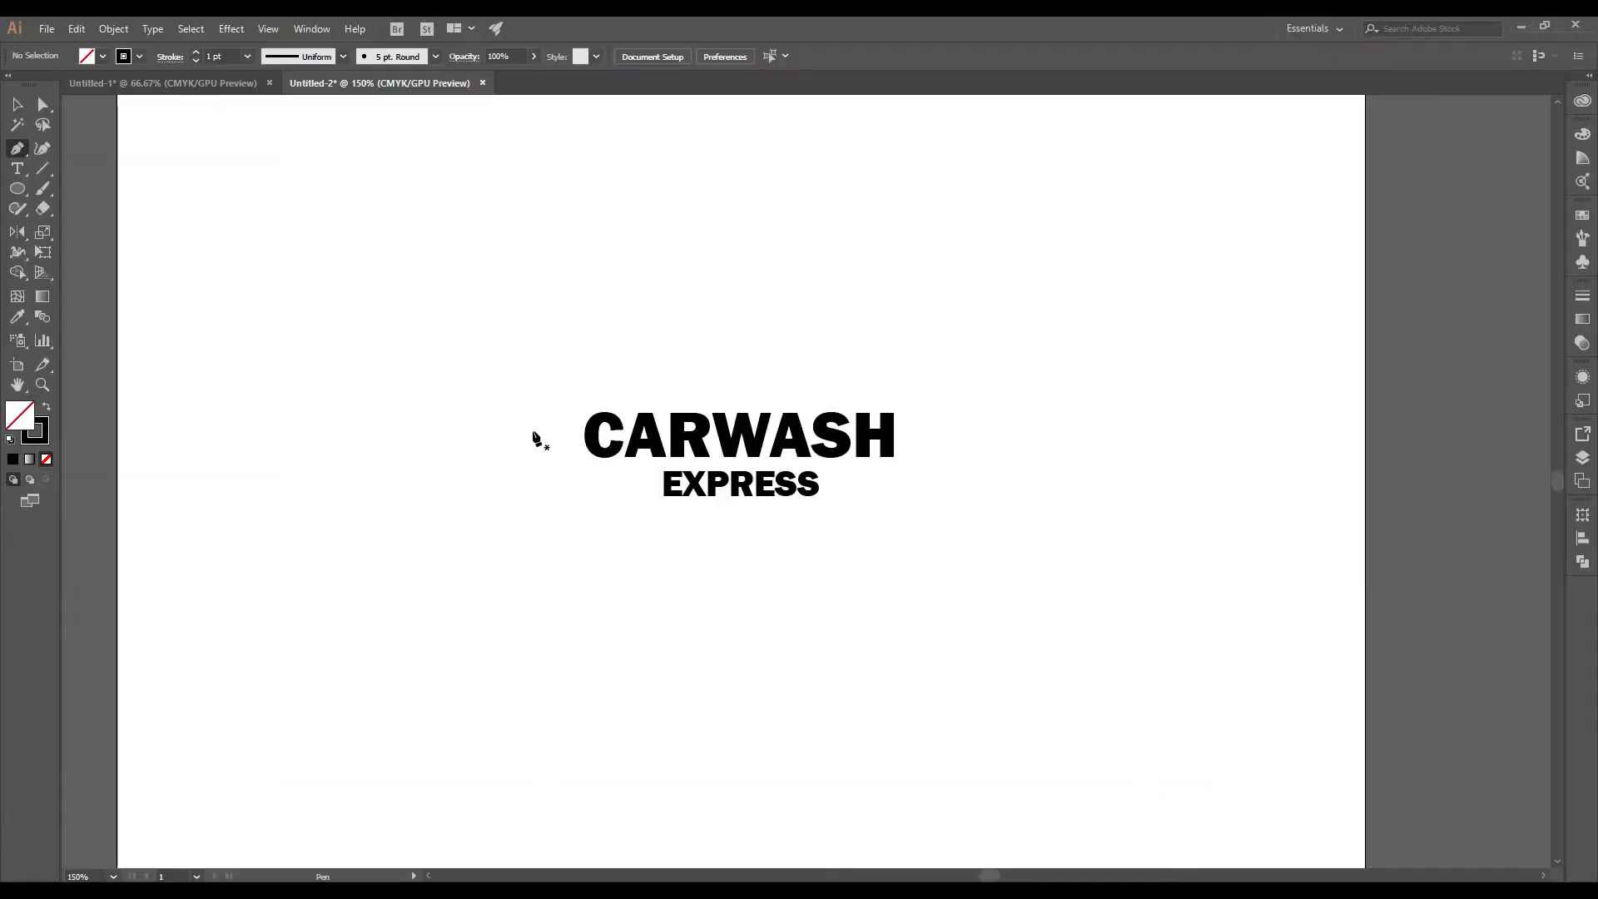
left_click(559, 430)
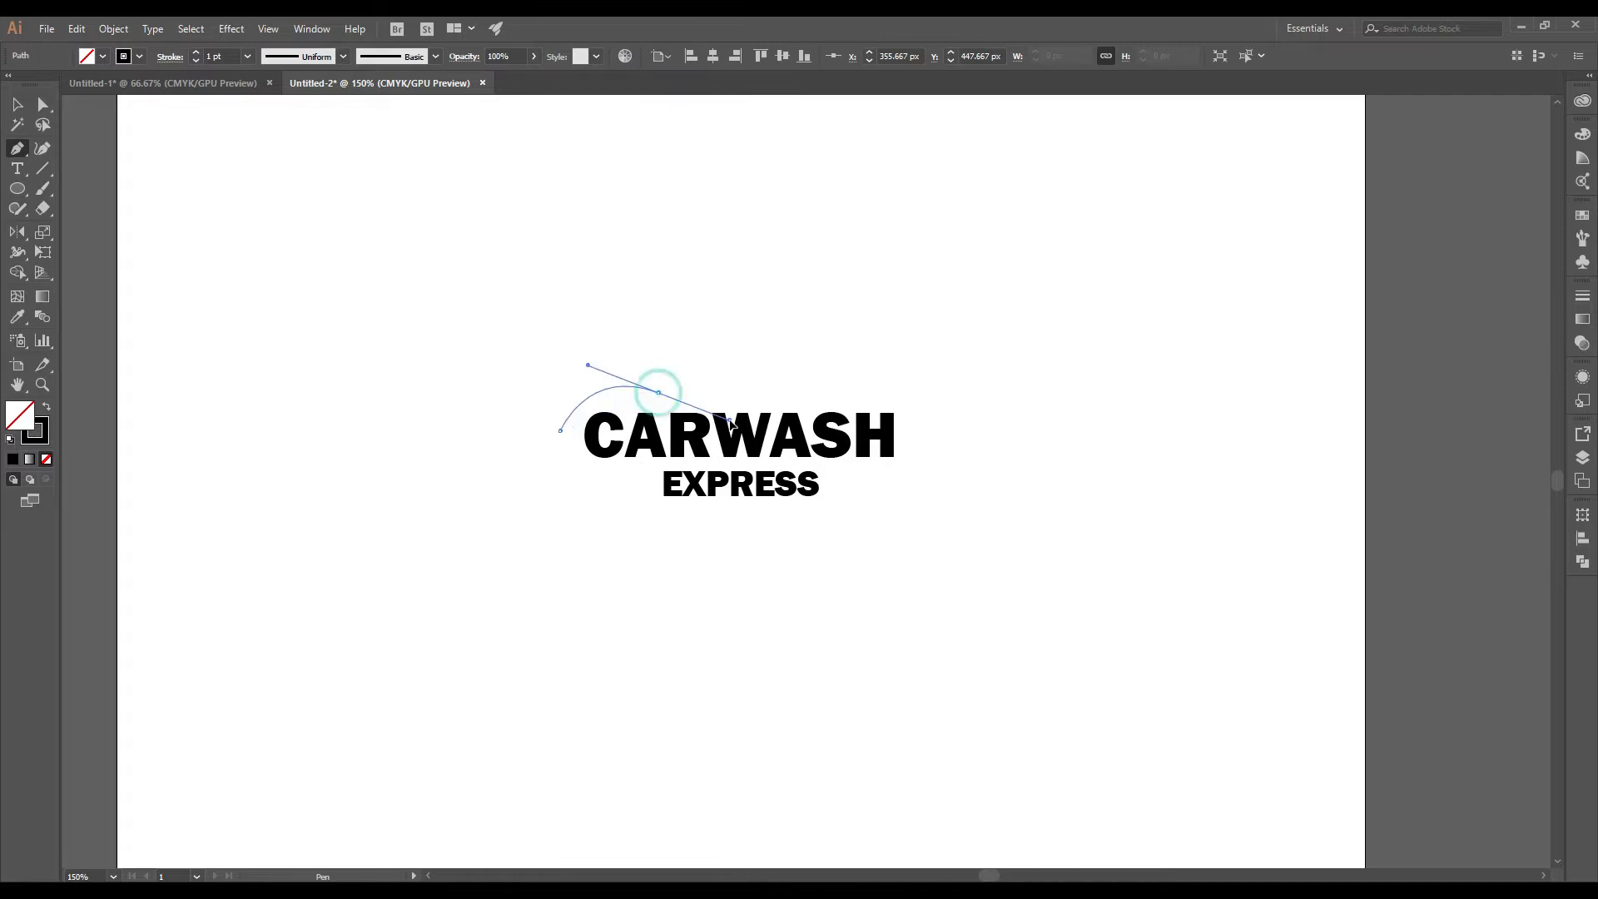
left_click_drag(734, 408, 734, 408)
key("ctrl+z")
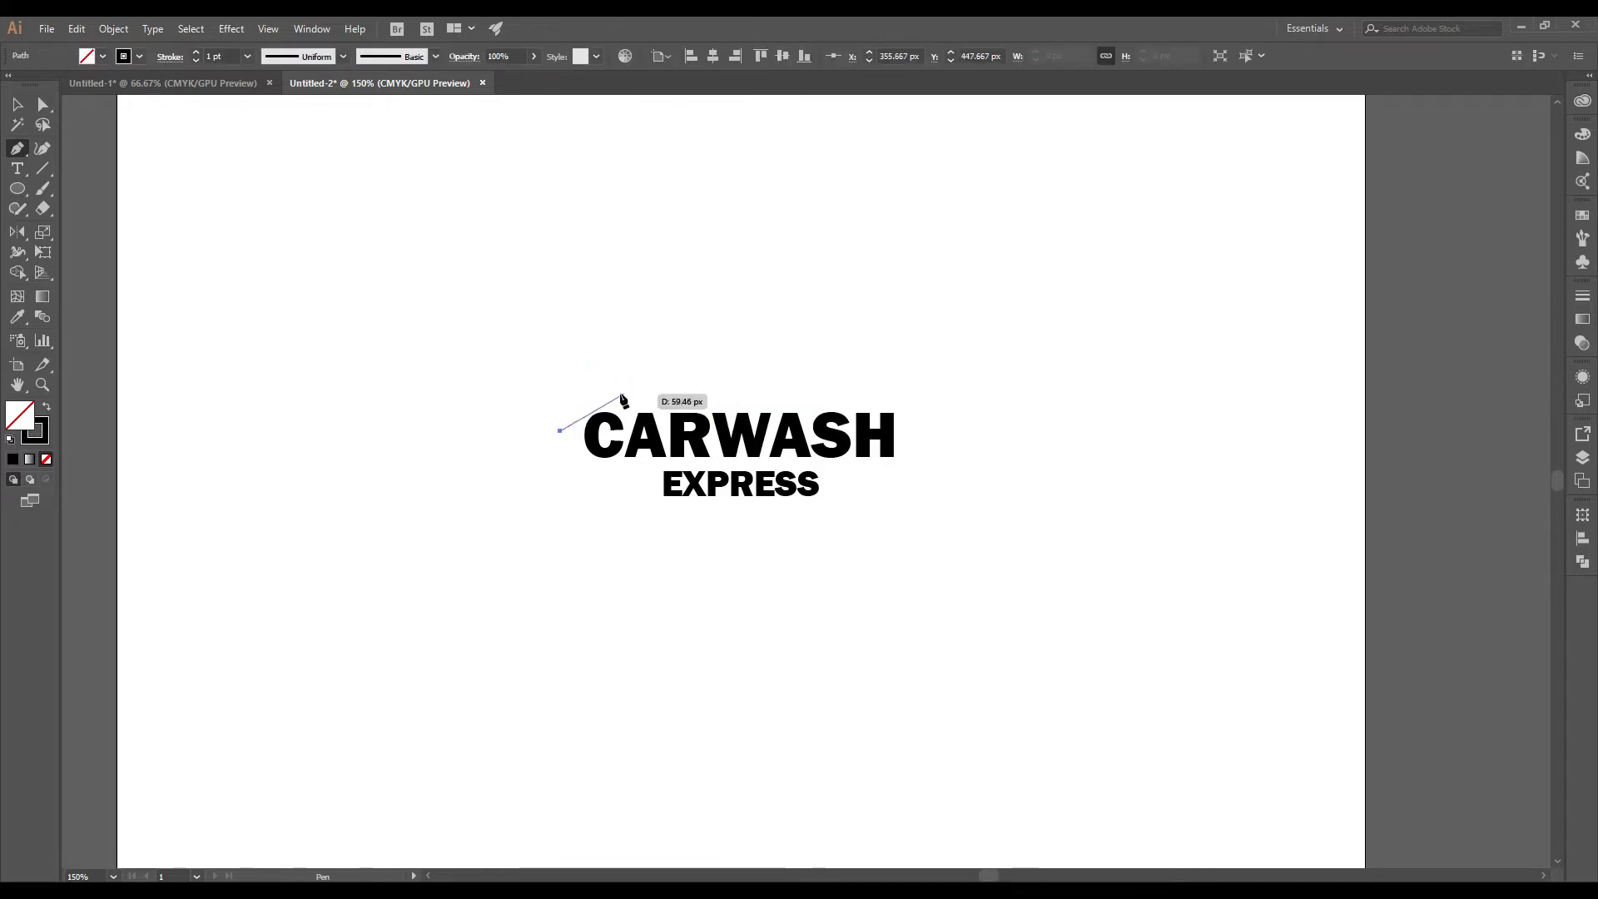
scroll(618, 394, "up", 2)
key("ctrl+z")
left_click_drag(595, 397, 671, 398)
left_click(684, 380)
left_click(44, 104)
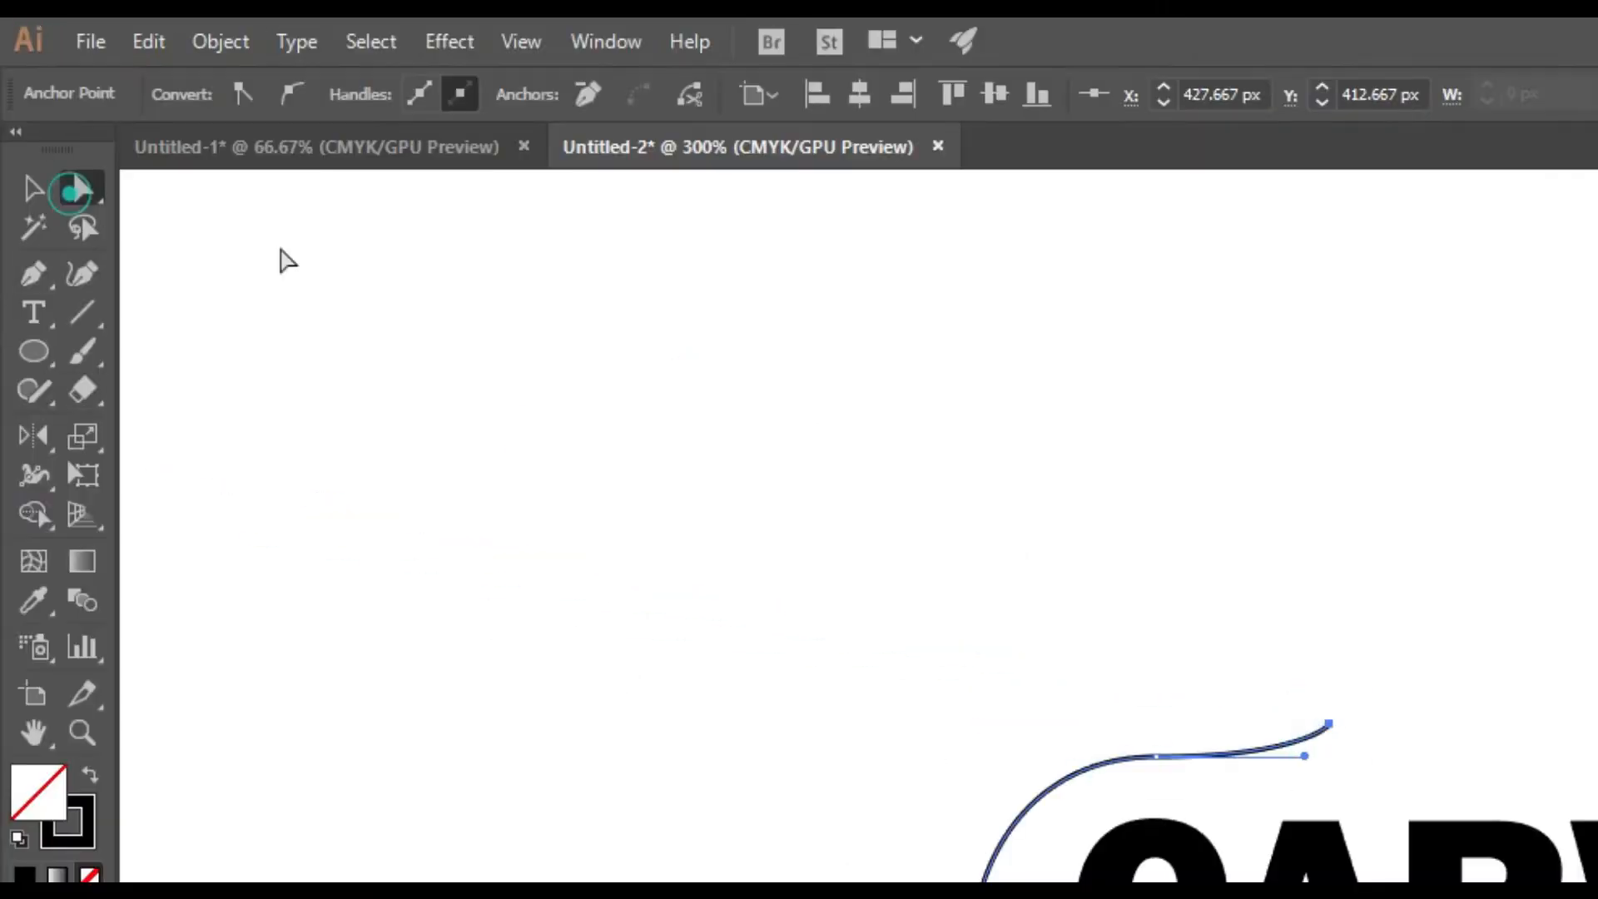
left_click(244, 163)
Step: Draw a roof arc with the Pen tool from the middle of the hood curve to above the end of CARWASH
left_click(17, 148)
left_click_drag(589, 399, 1148, 525)
scroll(856, 360, "right", 3)
left_click(177, 139, "ctrl")
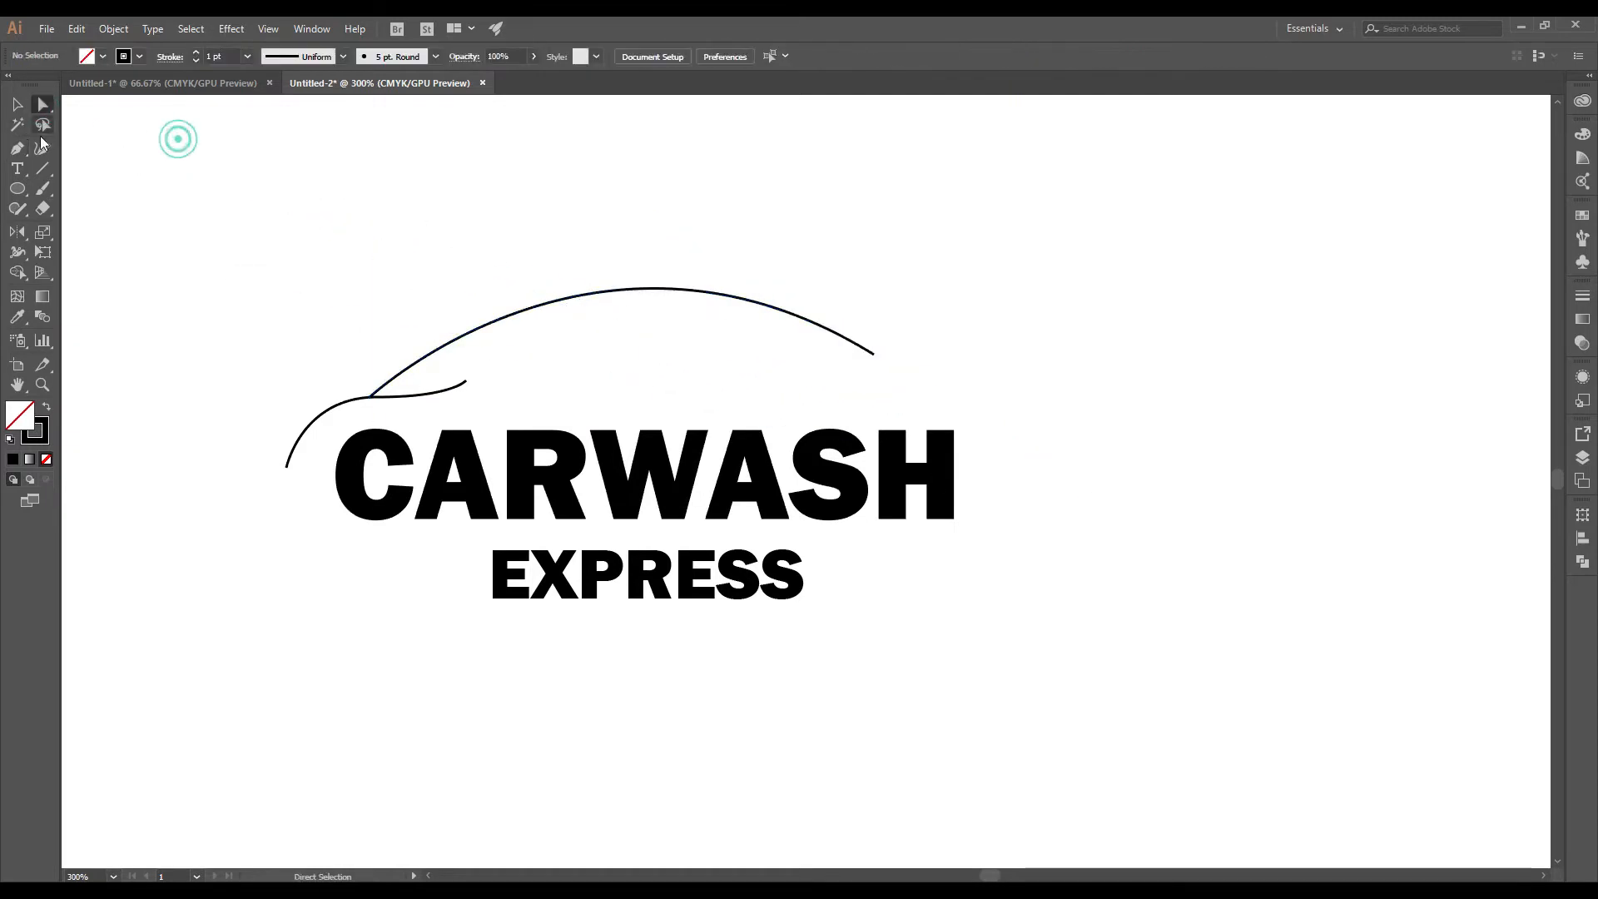
Step: Draw a short wavy rear curve with the Pen tool that crosses the lower end of the roof arc
left_click(798, 366)
scroll(909, 356, "up", 1)
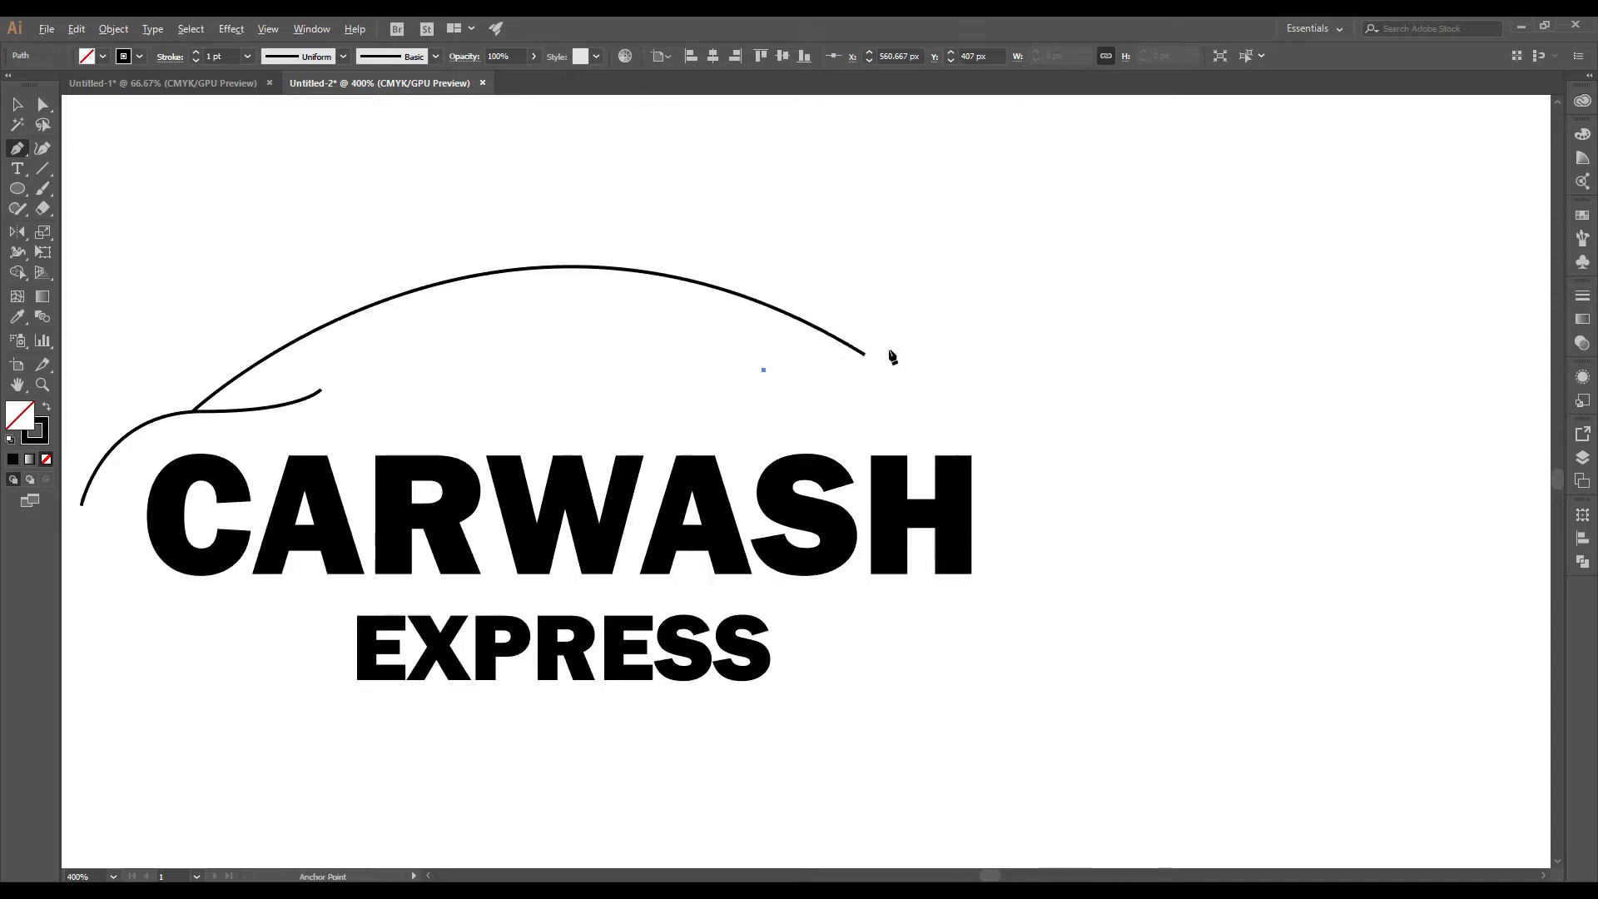
left_click_drag(896, 349, 954, 327)
left_click(993, 359)
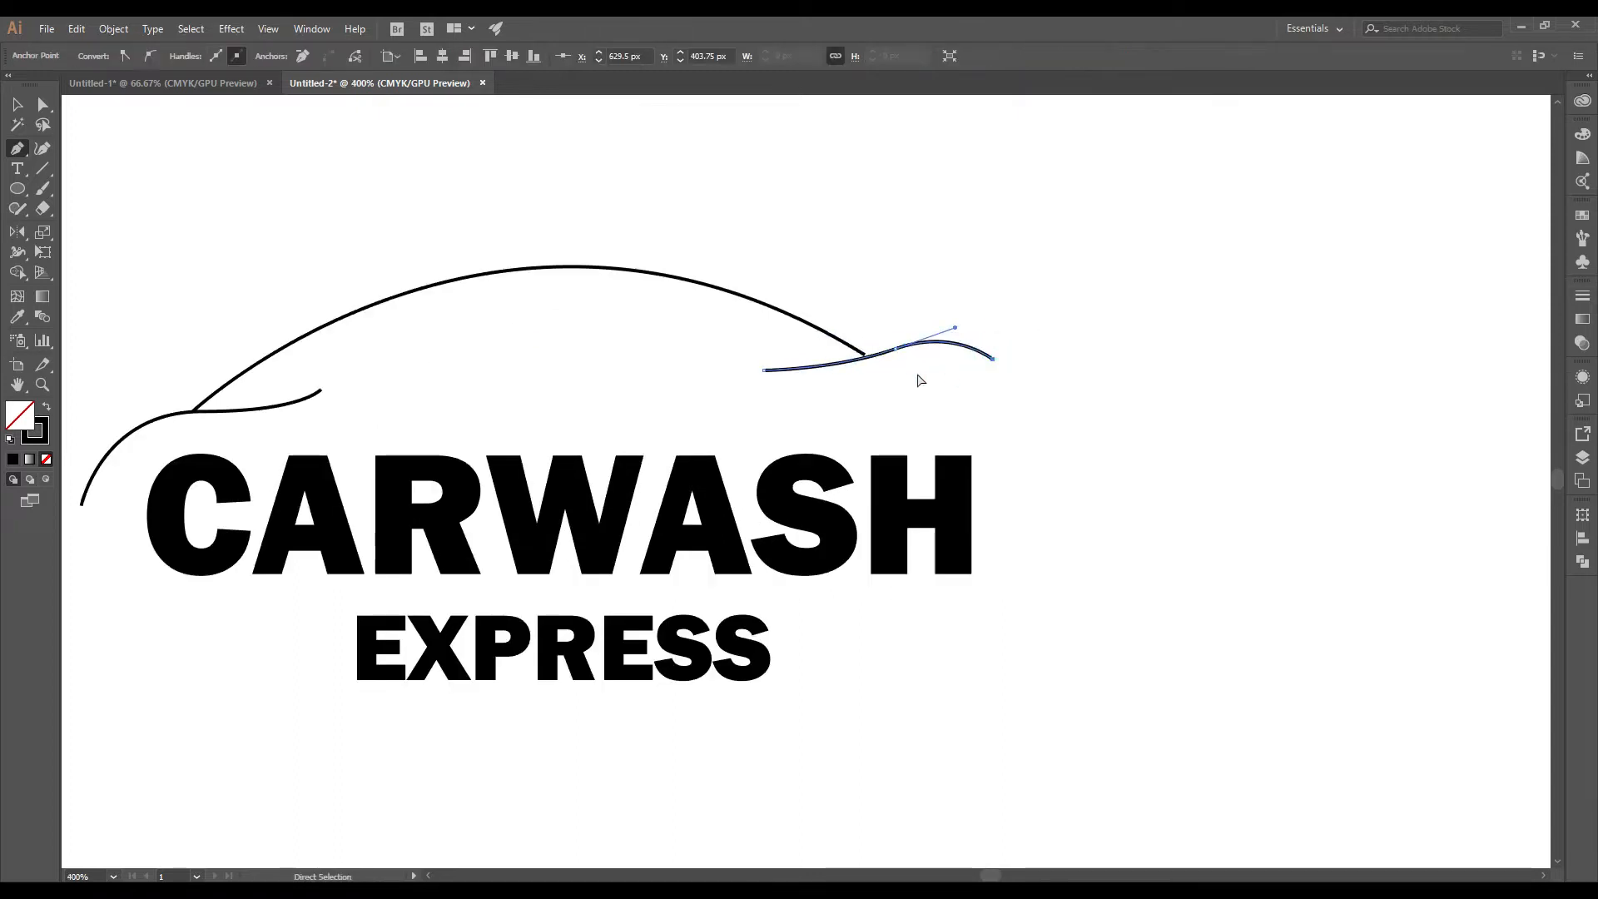
key("ctrl+z")
left_click(955, 354)
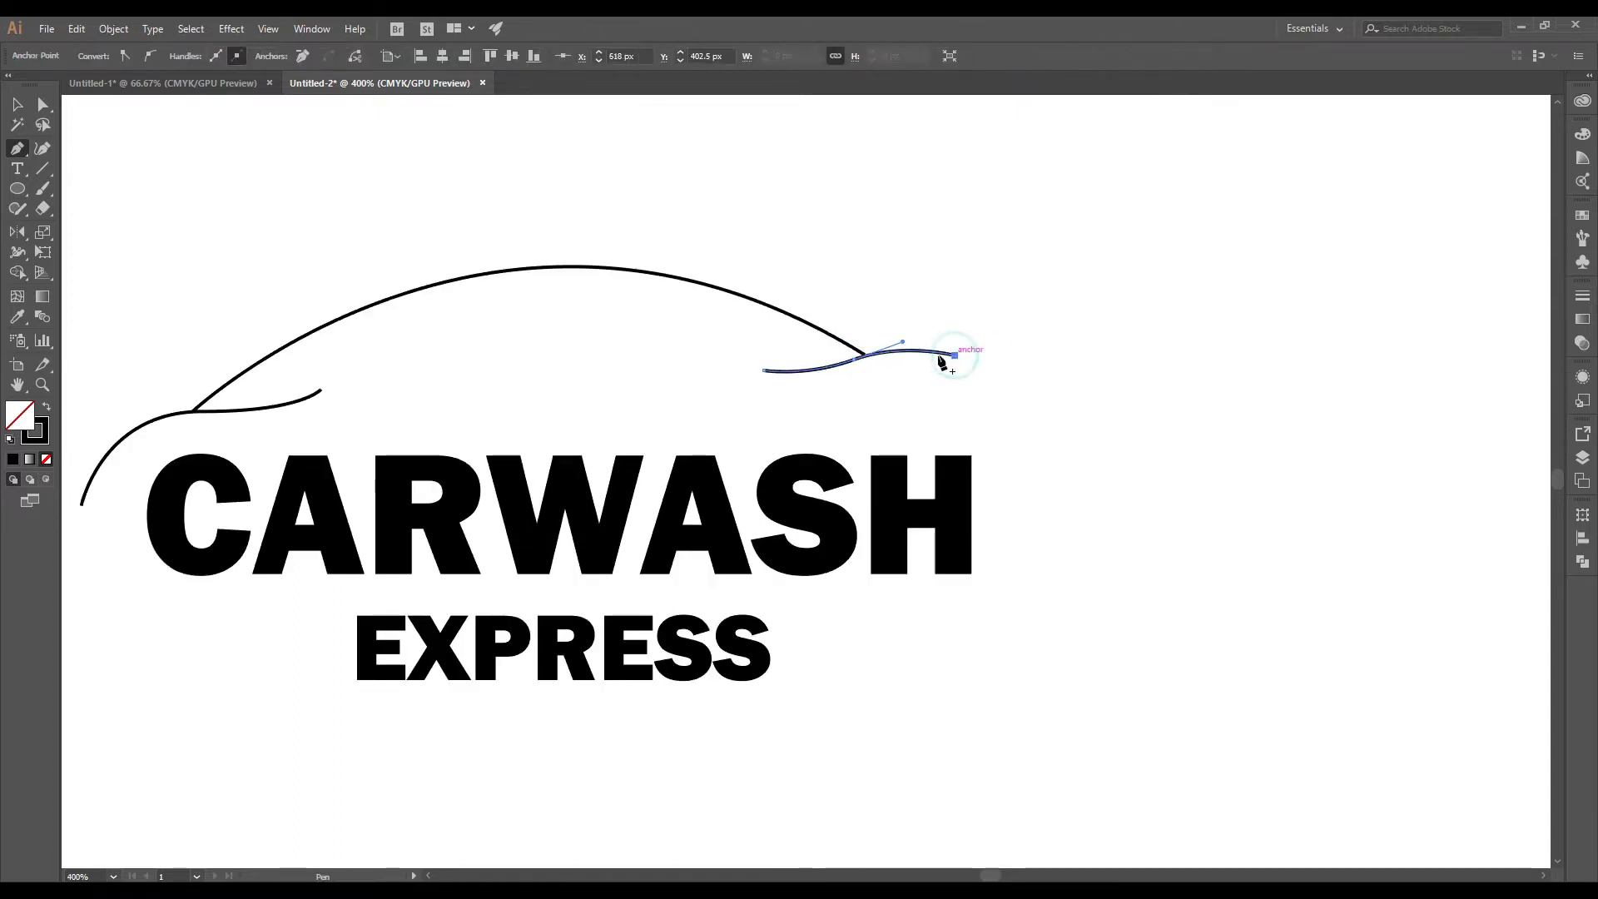
left_click(146, 143, "ctrl")
Step: Draw a second, longer wavy curve just below the first rear curve with the Pen tool
left_click(22, 146)
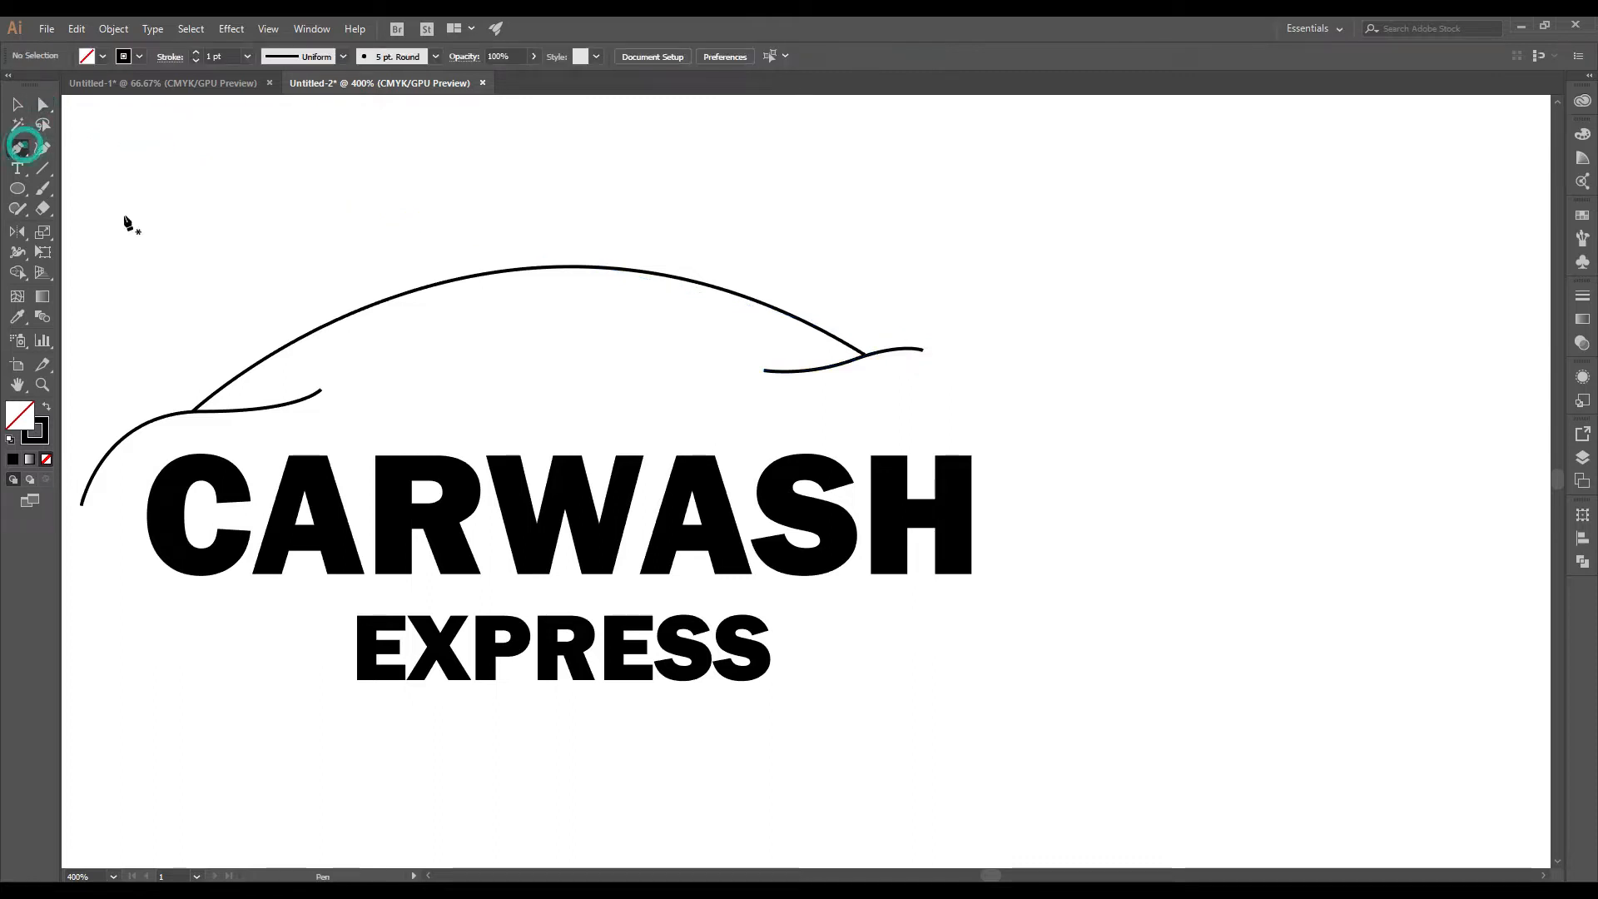
left_click(733, 371)
left_click_drag(911, 364, 1023, 394)
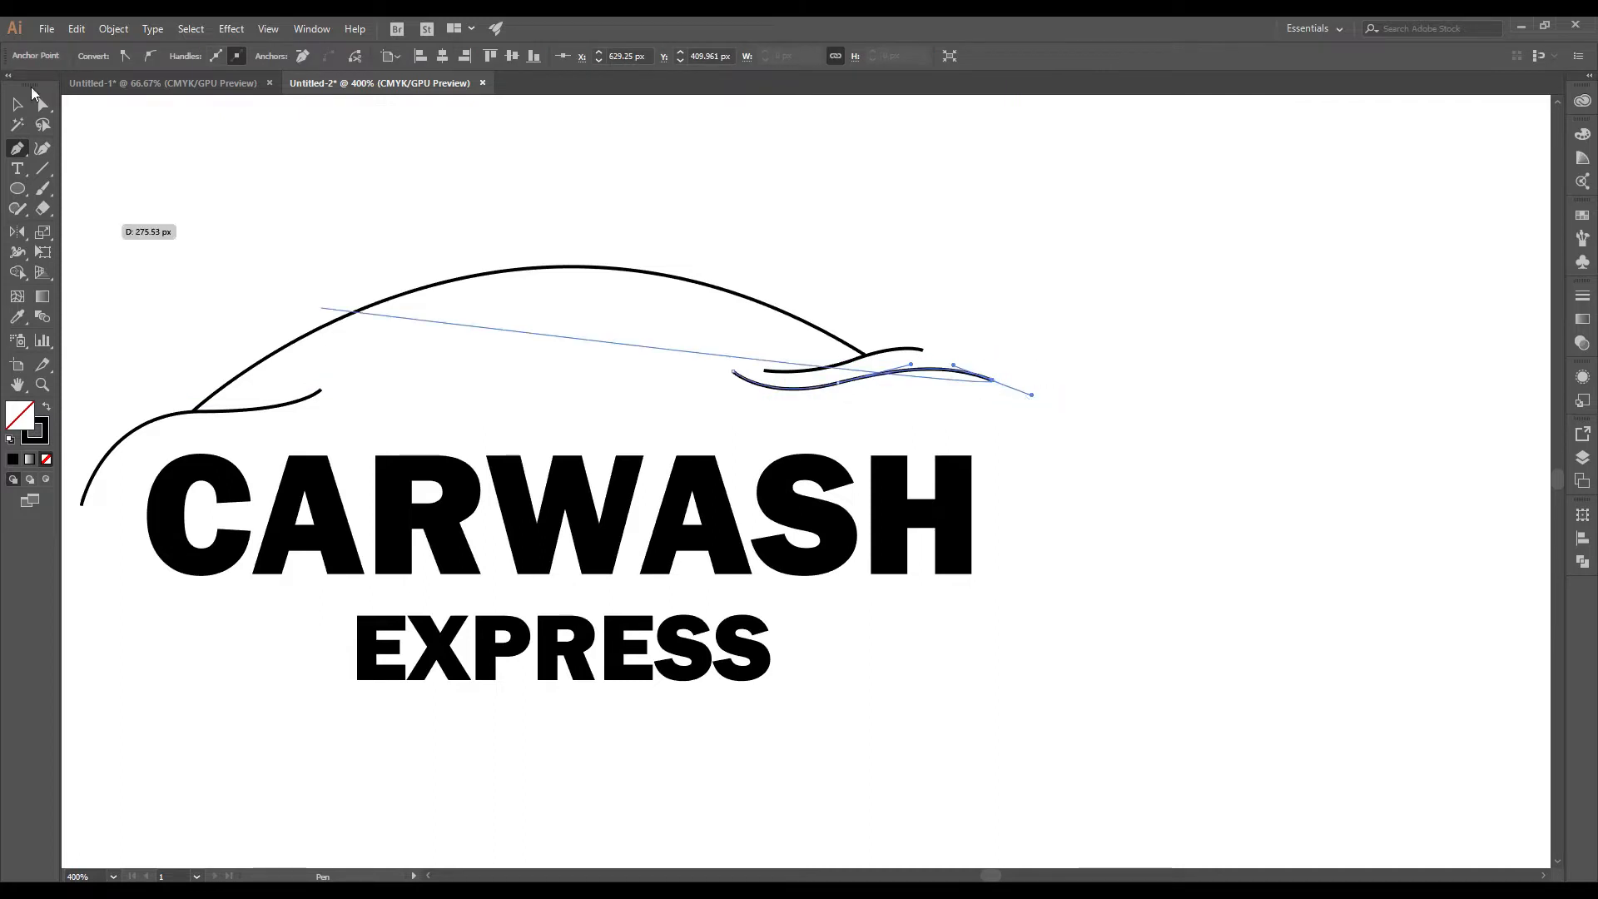
left_click(19, 104)
left_click(445, 172)
Step: Select all the car outline curves and set their stroke weight to 7 pt
scroll(833, 296, "down", 3)
scroll(888, 338, "up", 1)
scroll(566, 293, "up", 1)
left_click_drag(442, 242, 1012, 348)
left_click_drag(1066, 259, 1071, 272)
scroll(223, 55, "up", 6)
Step: Apply the elliptical width profile with tapered ends to the hood and rear curves, excluding the roof arc
left_click(789, 265, "shift")
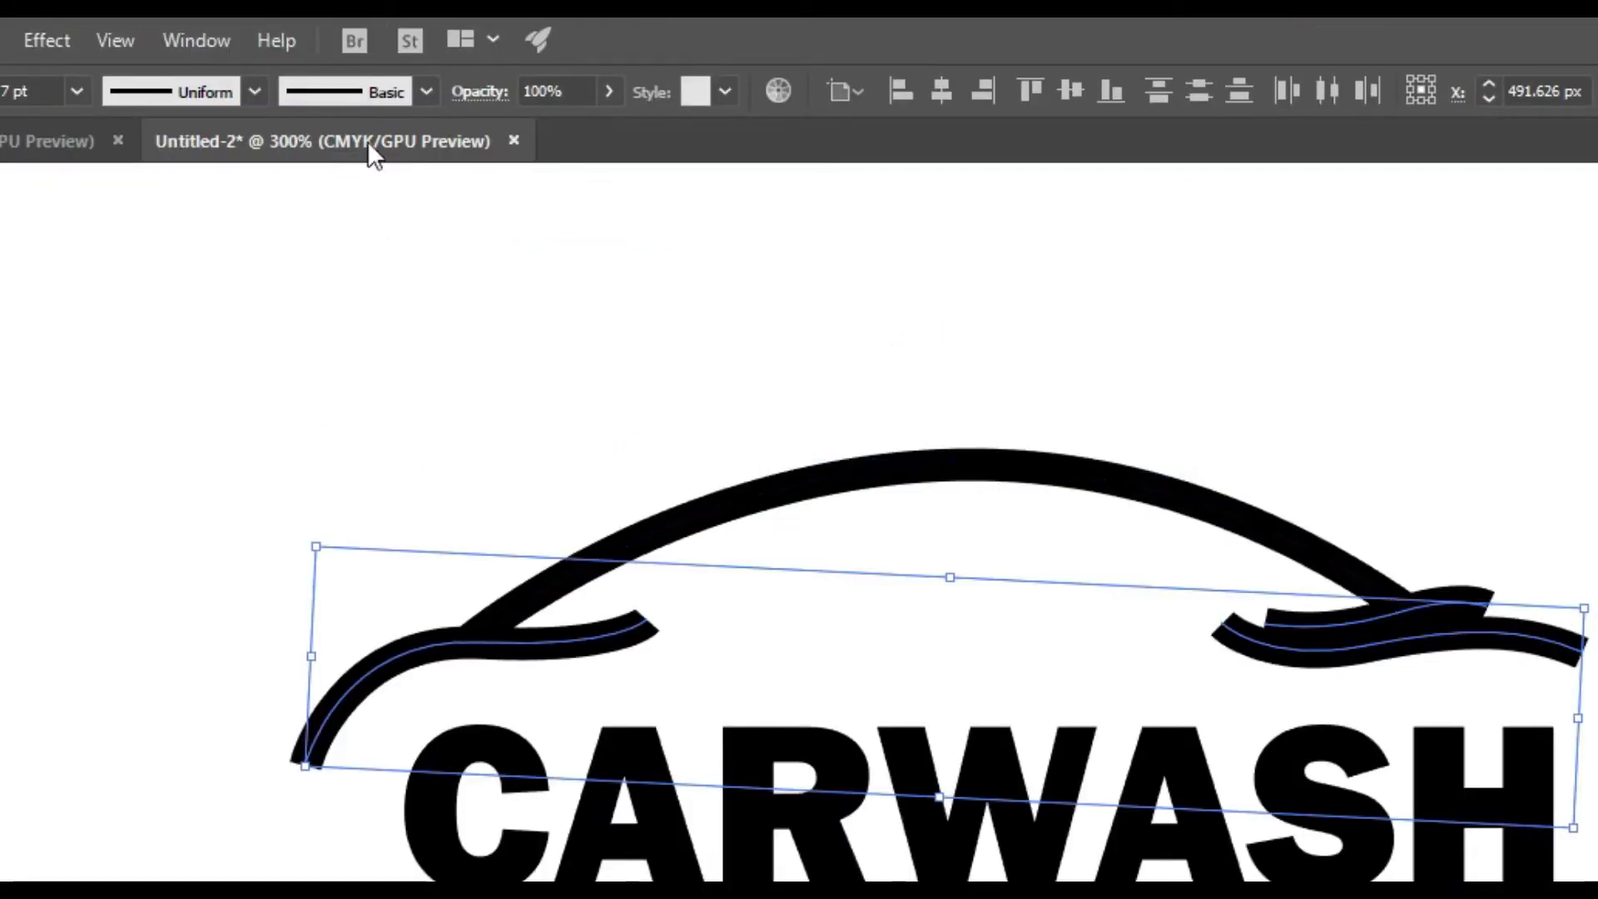
left_click(205, 93)
left_click(172, 192)
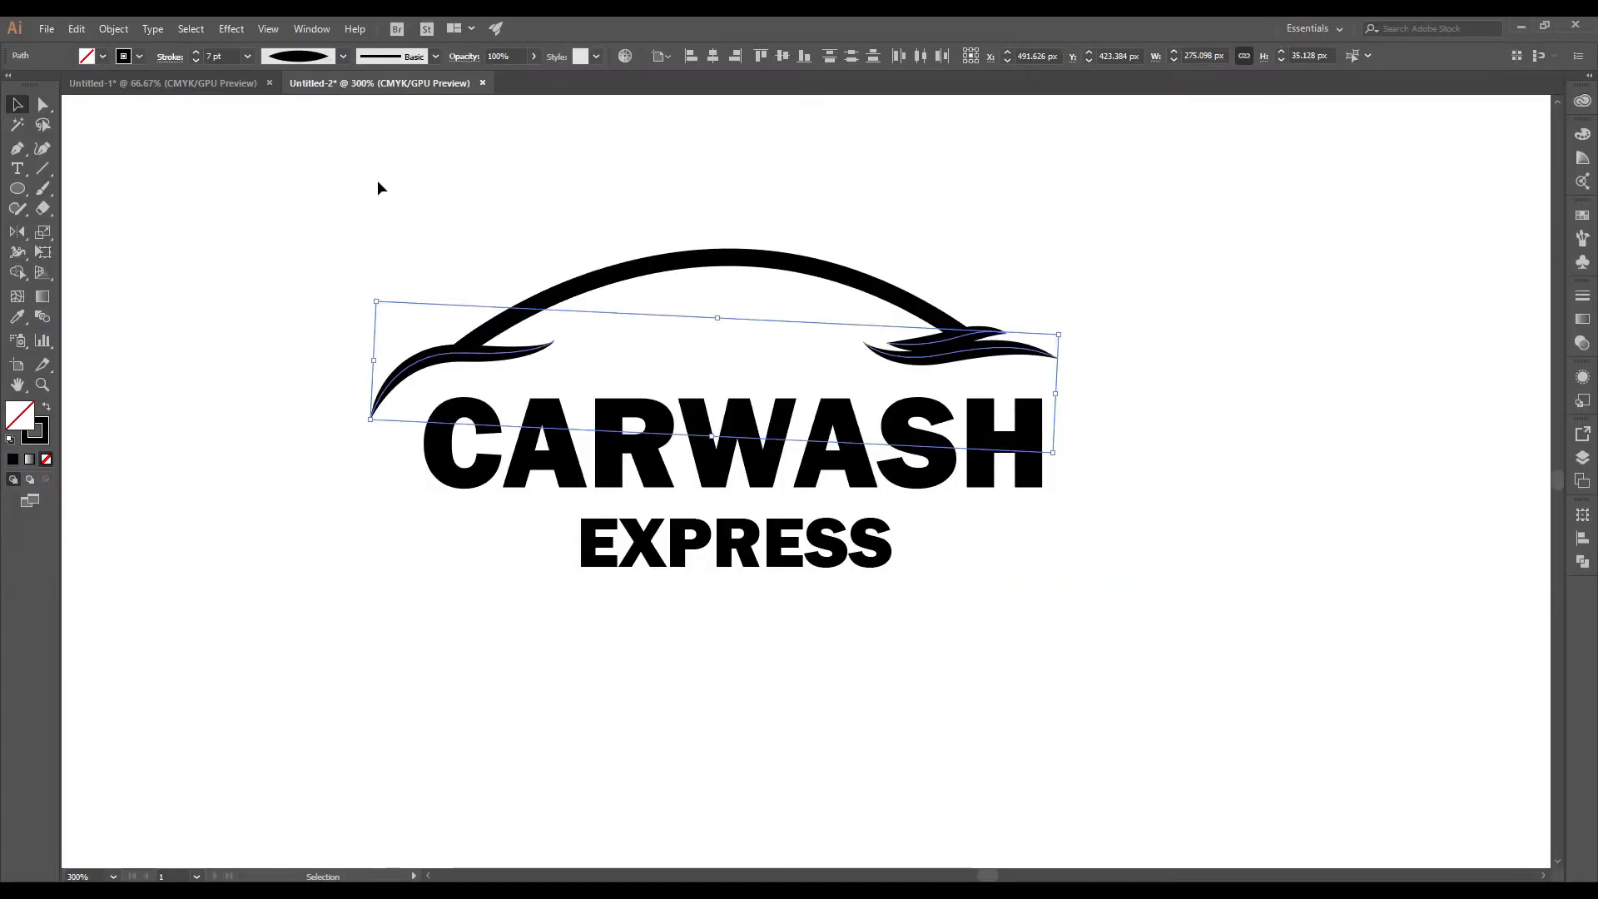
left_click(319, 333)
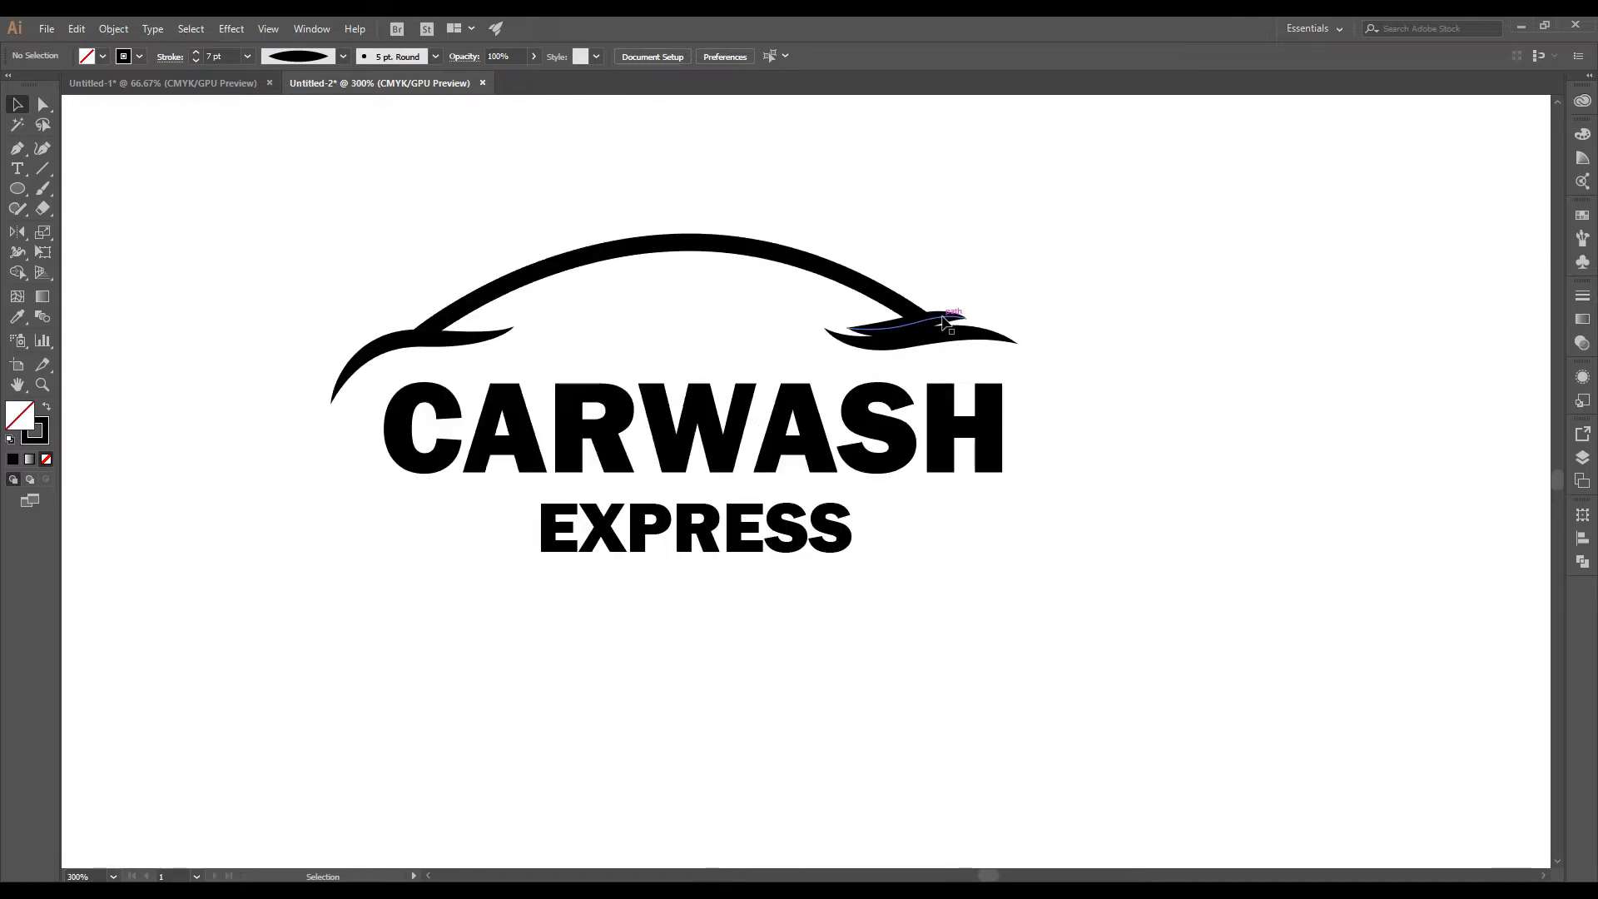
Step: Move the upper rear curve aside, away from the logo, and raise the longer rear curve to meet the roof arc's end
left_click_drag(942, 316, 1322, 254)
scroll(1146, 245, "down", 1)
scroll(1026, 293, "up", 2)
left_click_drag(990, 311, 1035, 301)
Step: Reshape the longer rear curve with Direct Selection so its inner tip points down and its outer tip flicks up
left_click(43, 104)
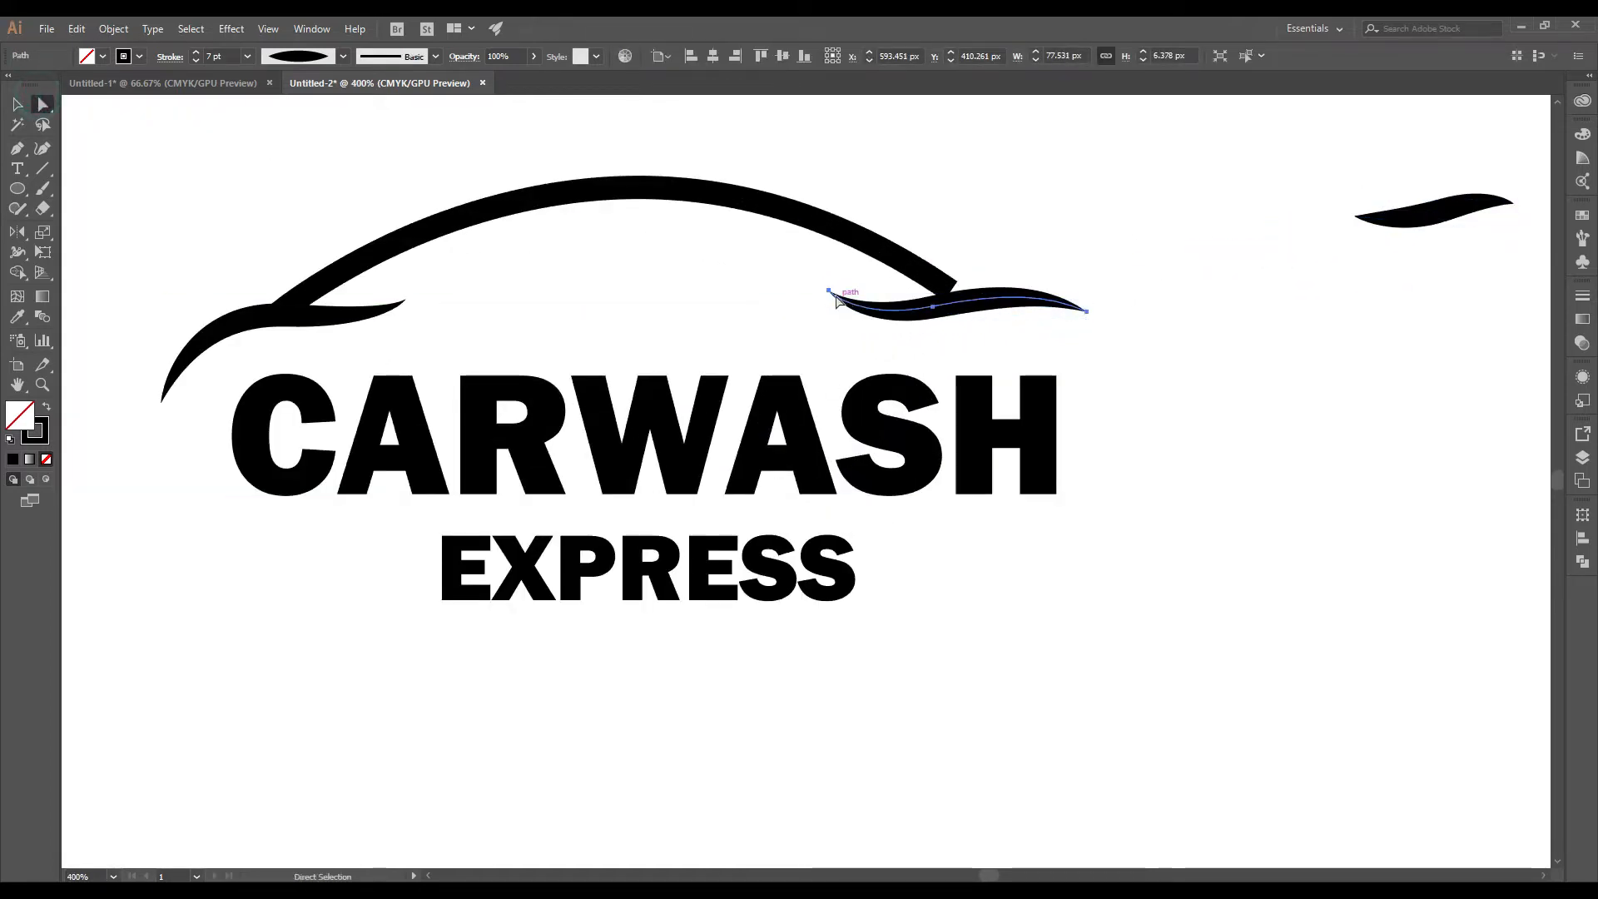
left_click_drag(835, 294, 839, 329)
left_click_drag(1086, 312, 901, 301)
scroll(999, 301, "up", 1)
left_click(987, 231)
scroll(1024, 293, "down", 3)
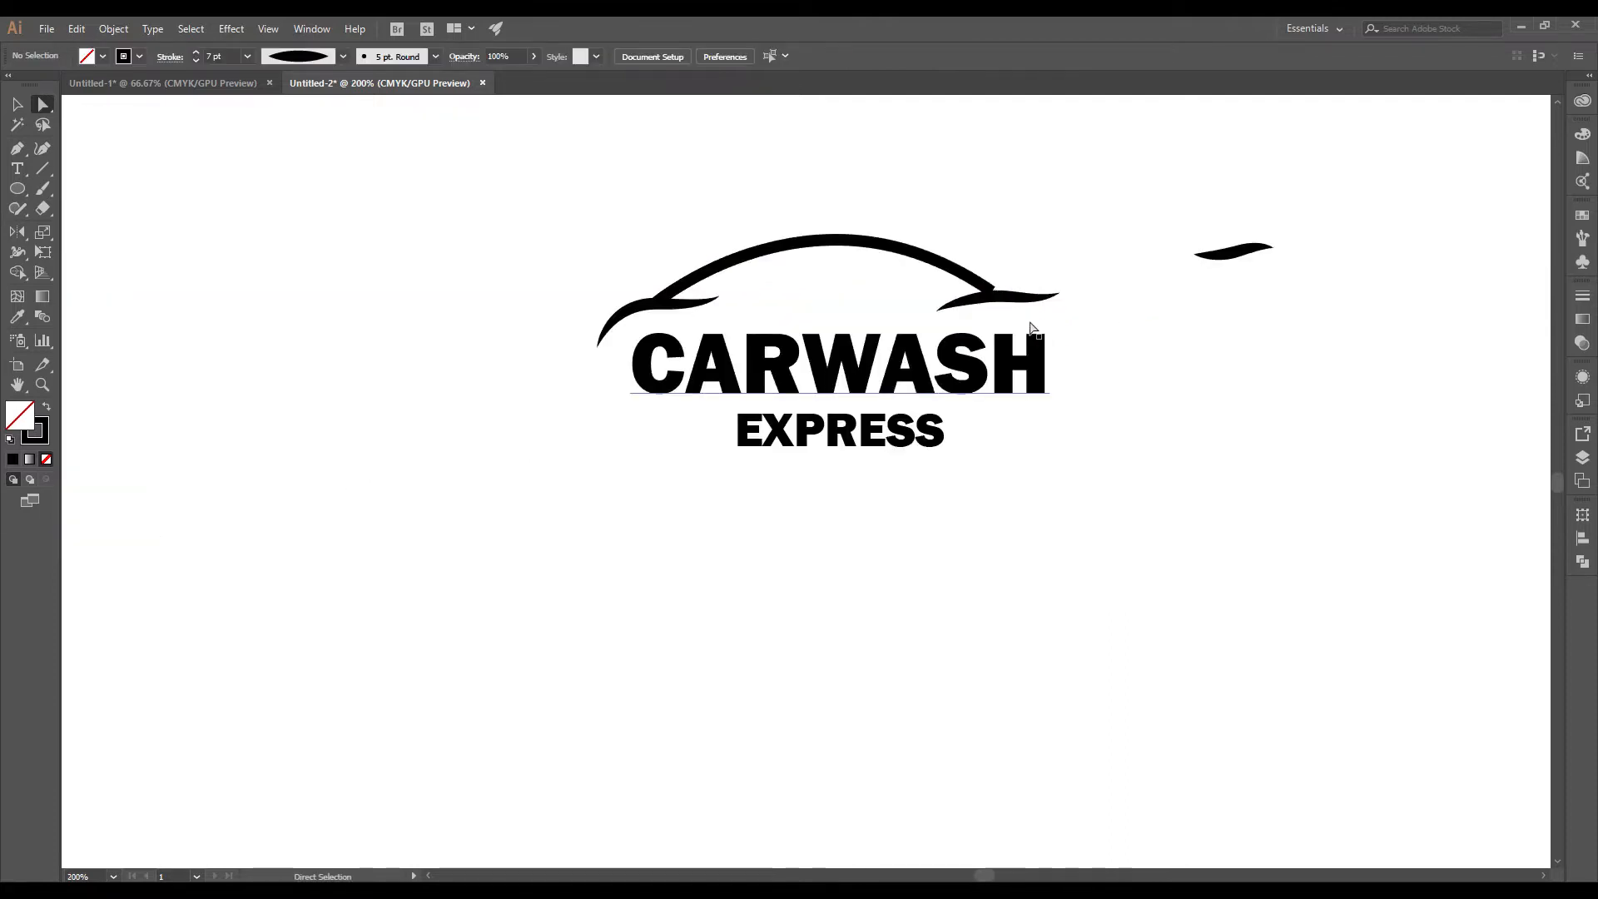
Step: Refine the inner half of the rear curve by adjusting its inner tip and handles
scroll(982, 297, "up", 4)
left_click_drag(782, 359, 787, 345)
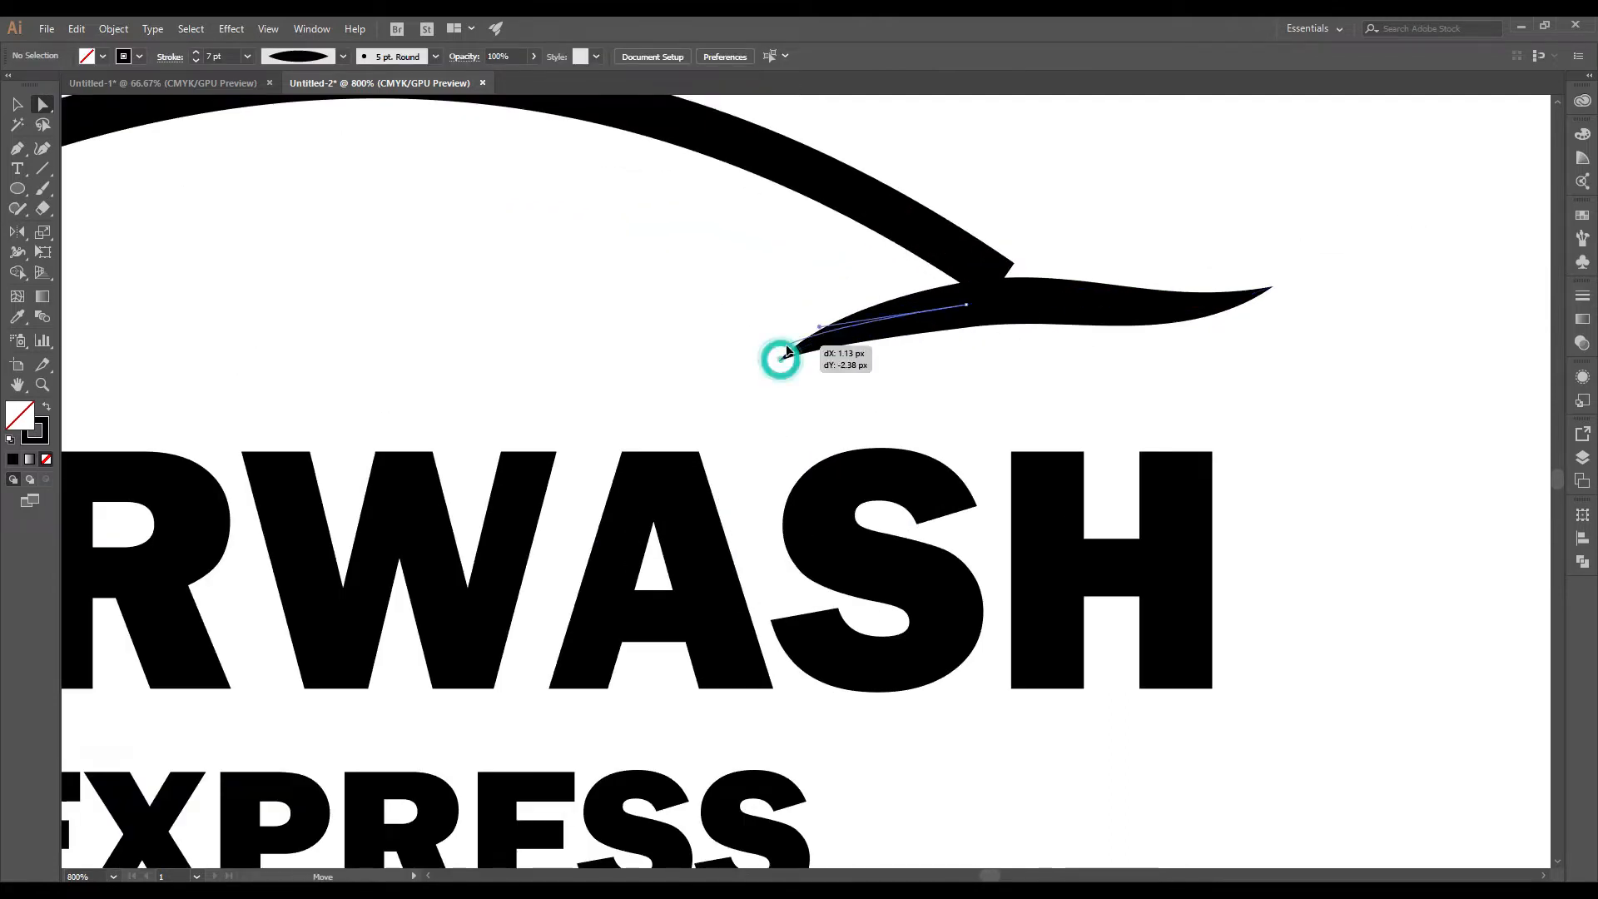
left_click_drag(1012, 368, 833, 378)
left_click_drag(785, 319, 801, 309)
left_click(856, 360)
scroll(963, 381, "down", 4)
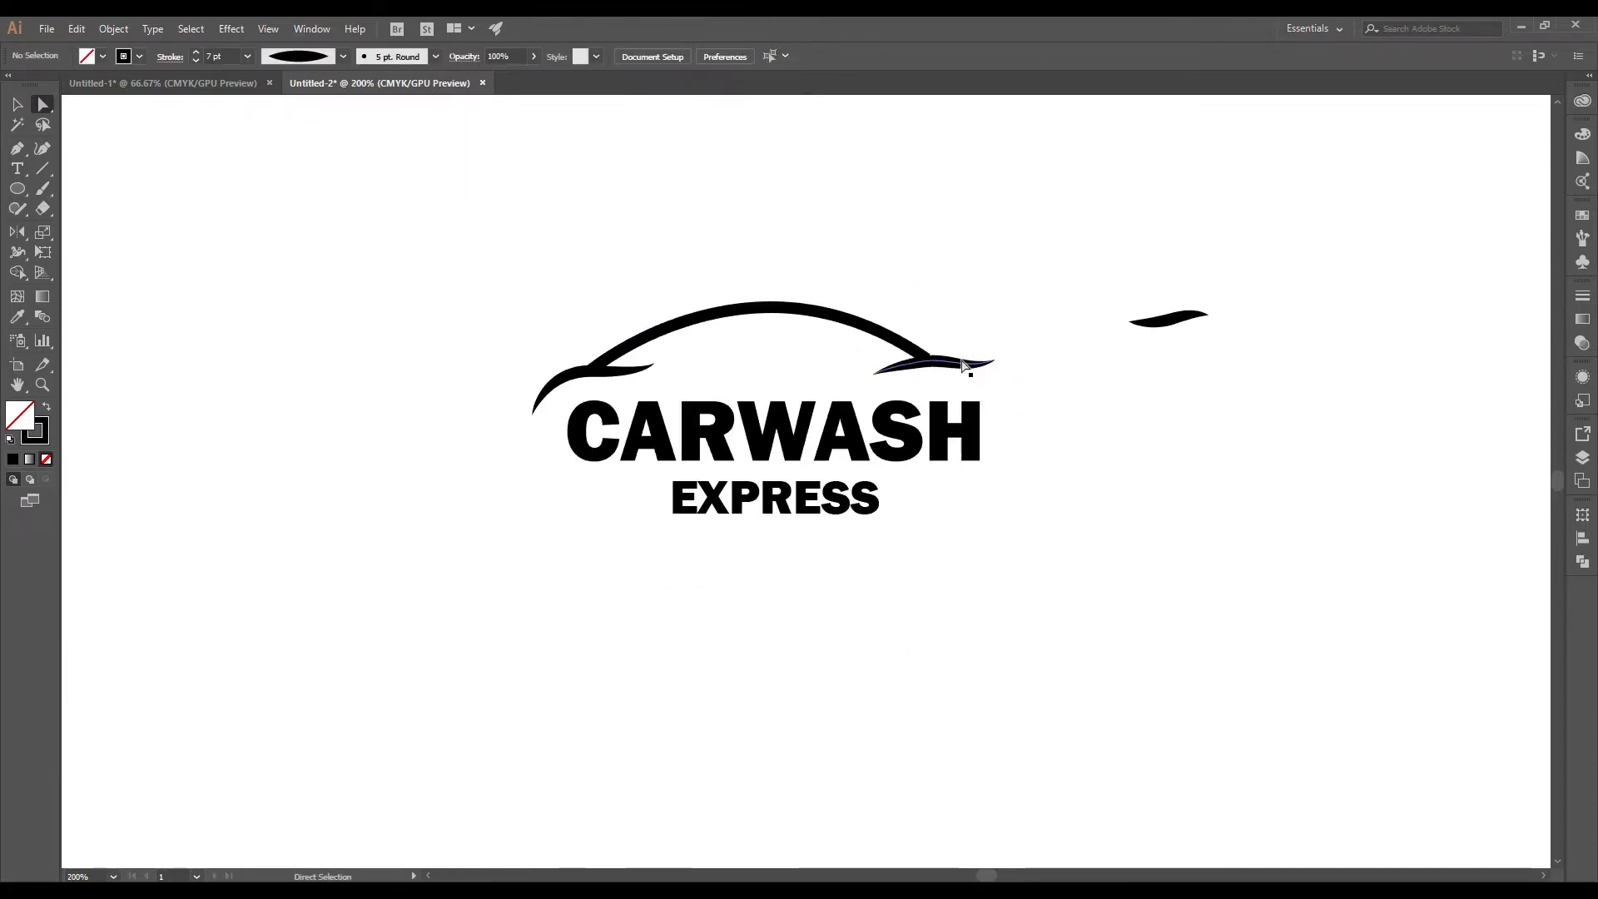
Step: Reposition the rear curve's outer tip slightly lower and adjust its handle to form a gentle S-shaped tail
scroll(962, 362, "up", 3)
left_click_drag(1027, 356, 1088, 408)
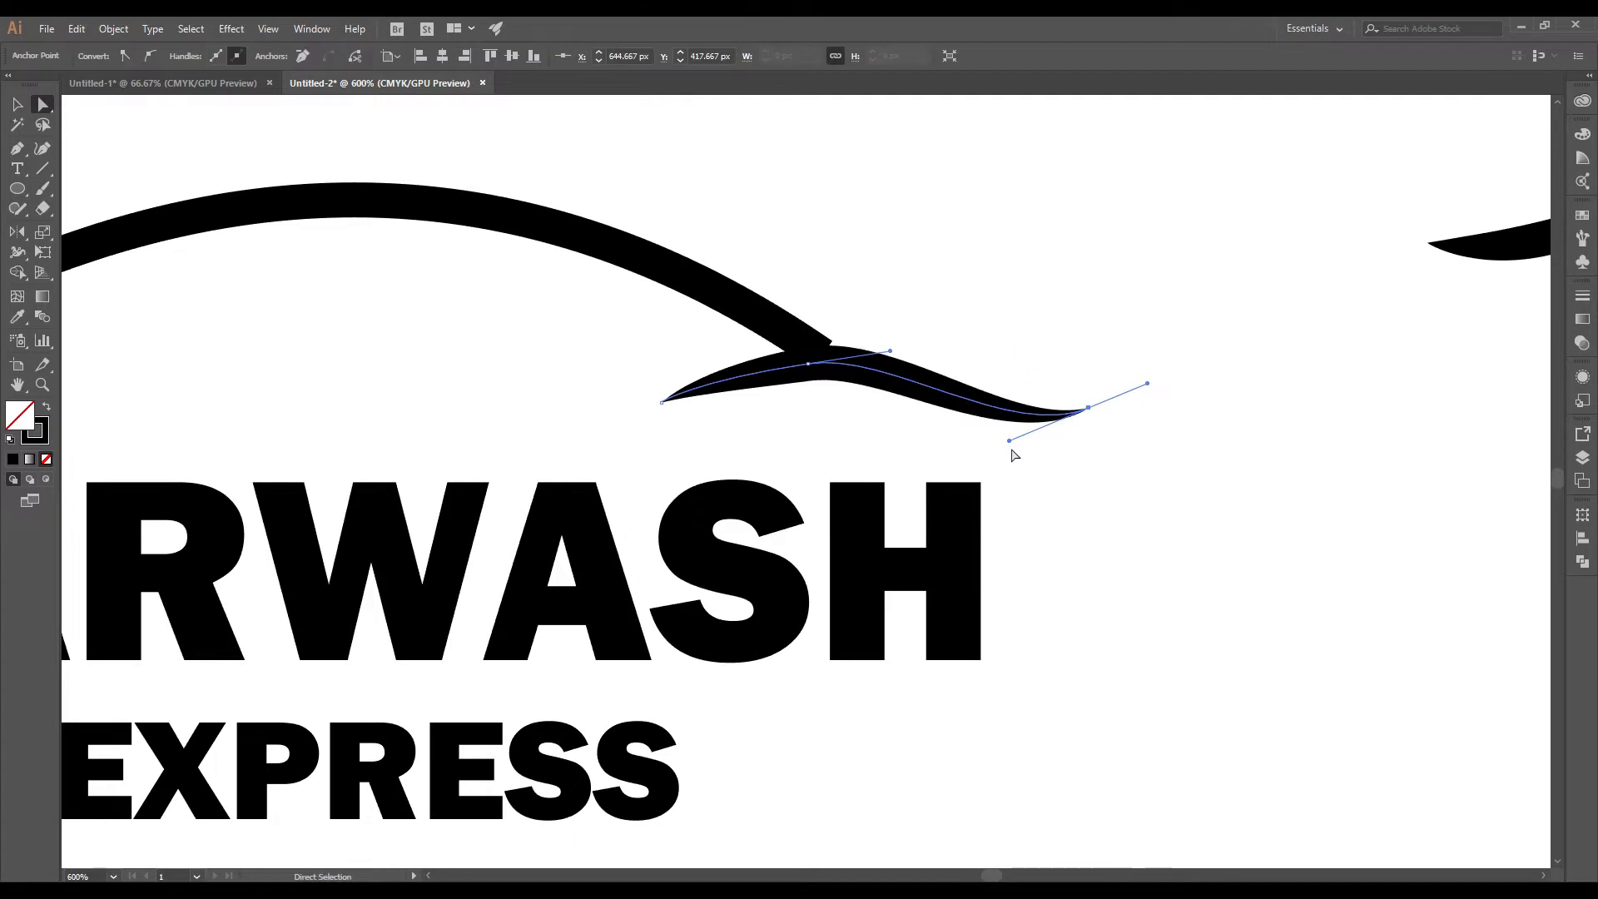
scroll(945, 303, "down", 3)
scroll(863, 347, "up", 3)
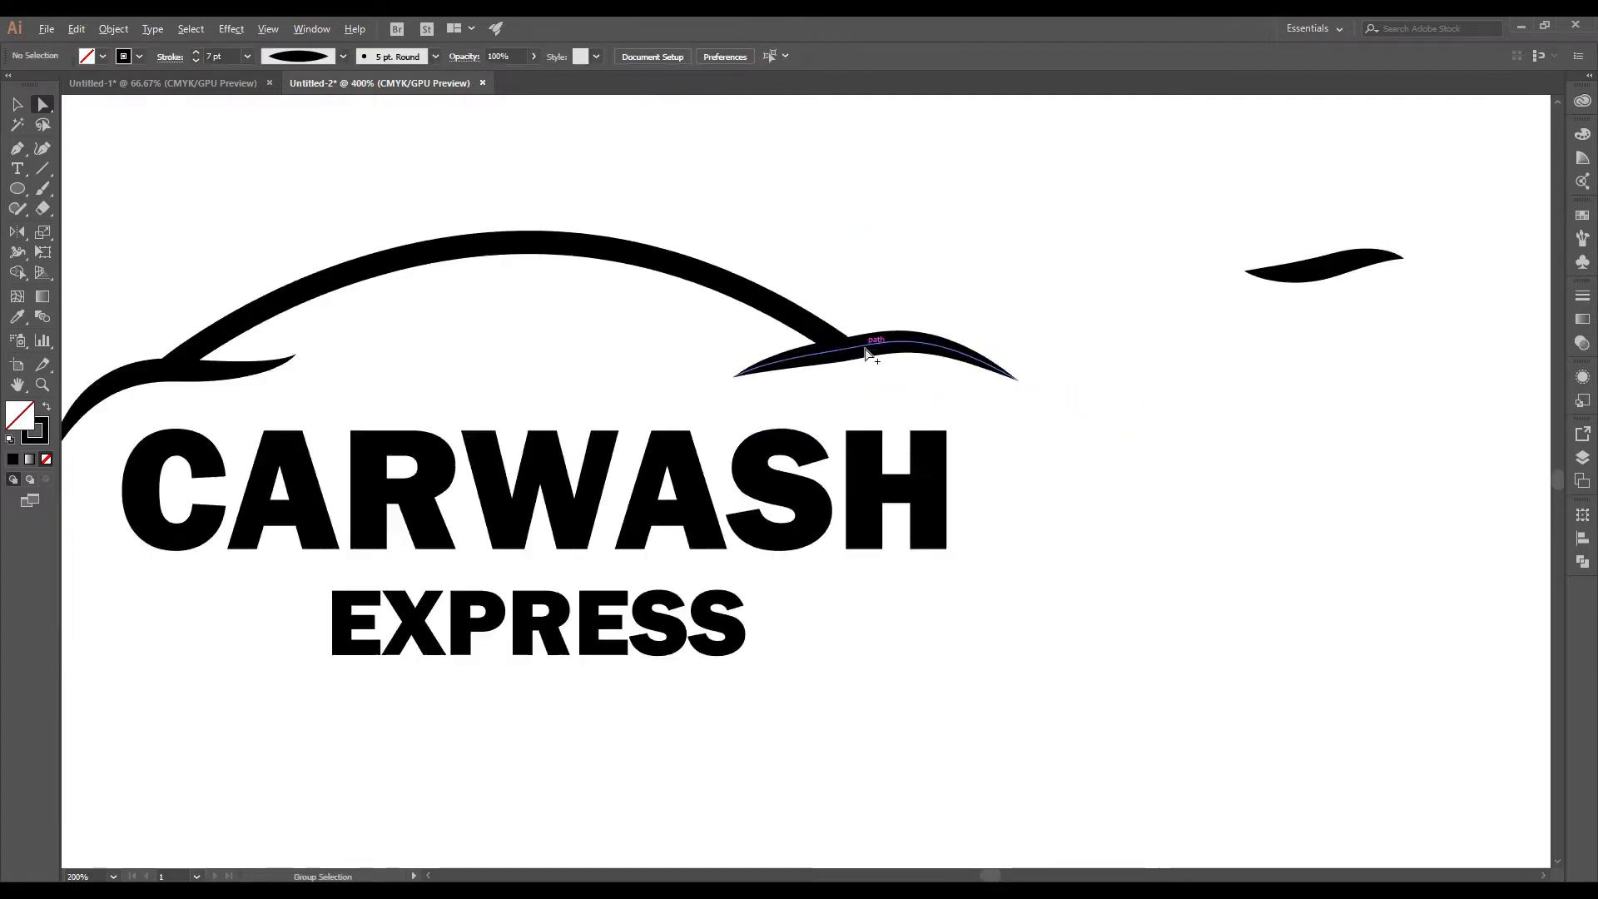
left_click_drag(1091, 404, 1060, 357)
left_click(1074, 417)
scroll(1024, 408, "down", 3)
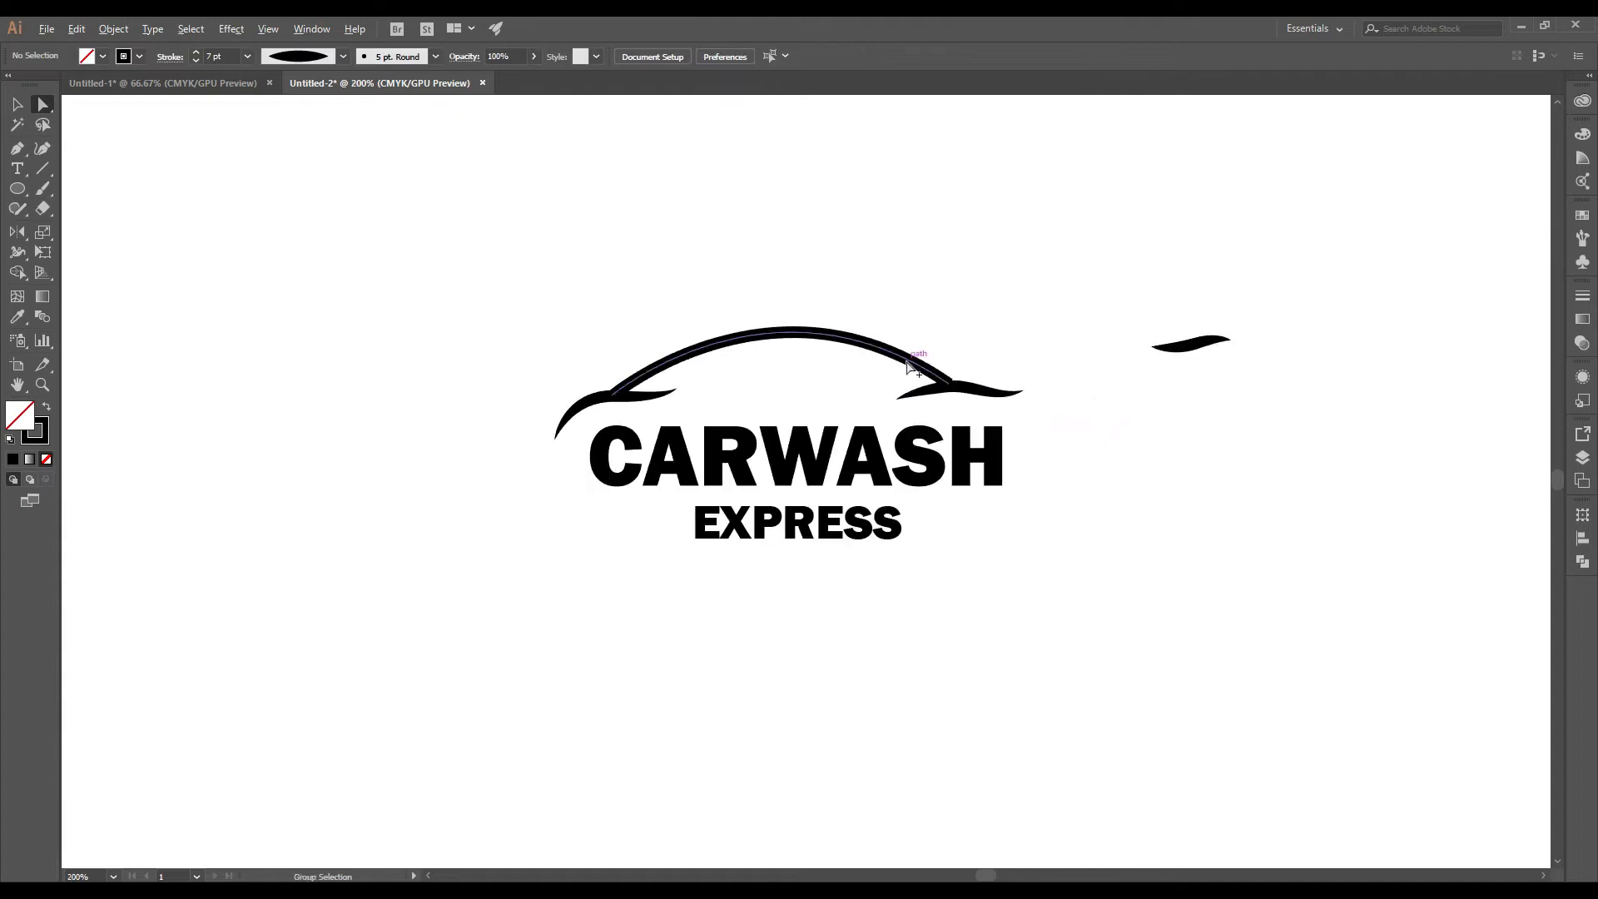
Step: Pull the roof arc's rear handle toward the back of the car to steepen the rear slope
scroll(908, 364, "up", 2)
left_click(899, 353)
left_click_drag(637, 161, 702, 150)
left_click(868, 184)
scroll(859, 312, "down", 3)
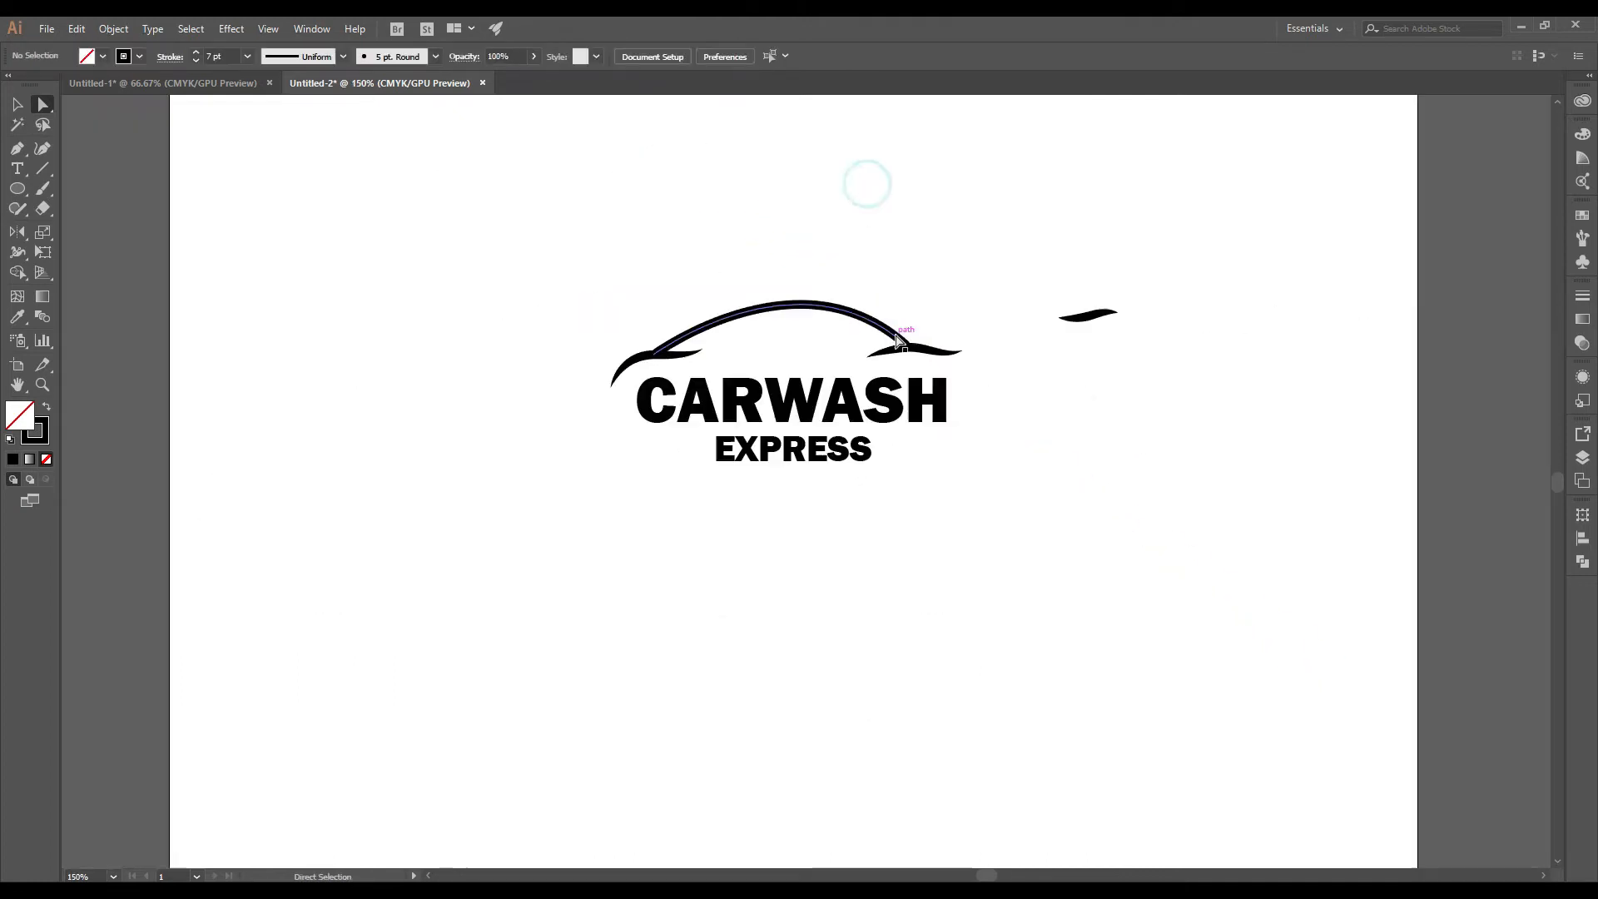
Step: Nudge the rear curve's middle anchor slightly upward where it meets the roof arc
scroll(794, 347, "up", 3)
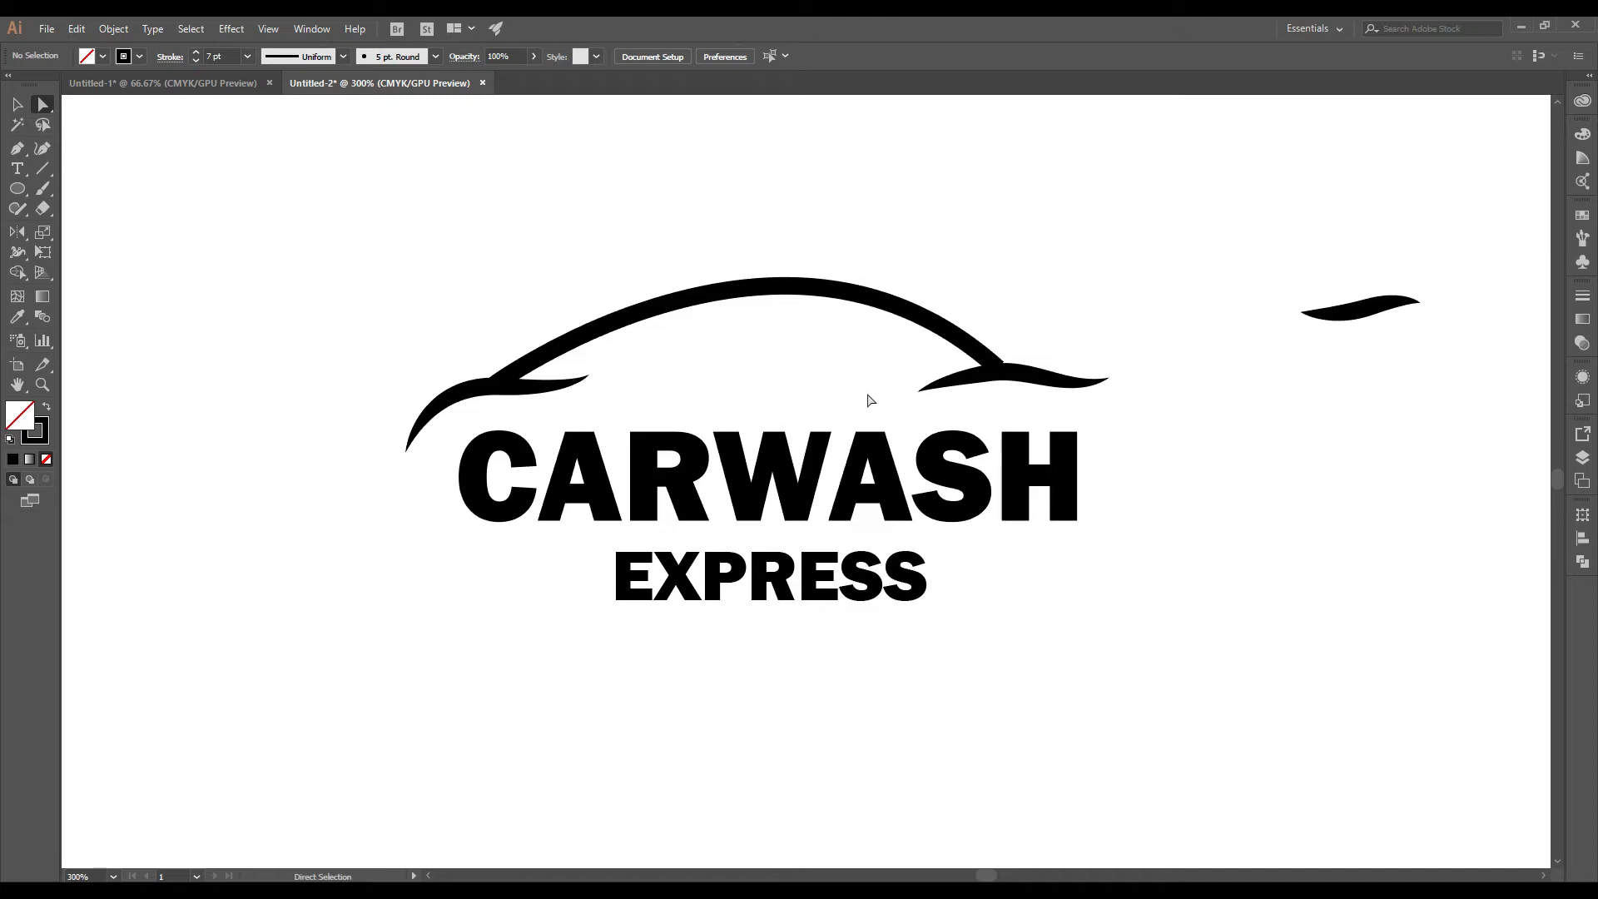
scroll(874, 374, "down", 1)
scroll(927, 382, "up", 2)
left_click(1015, 351)
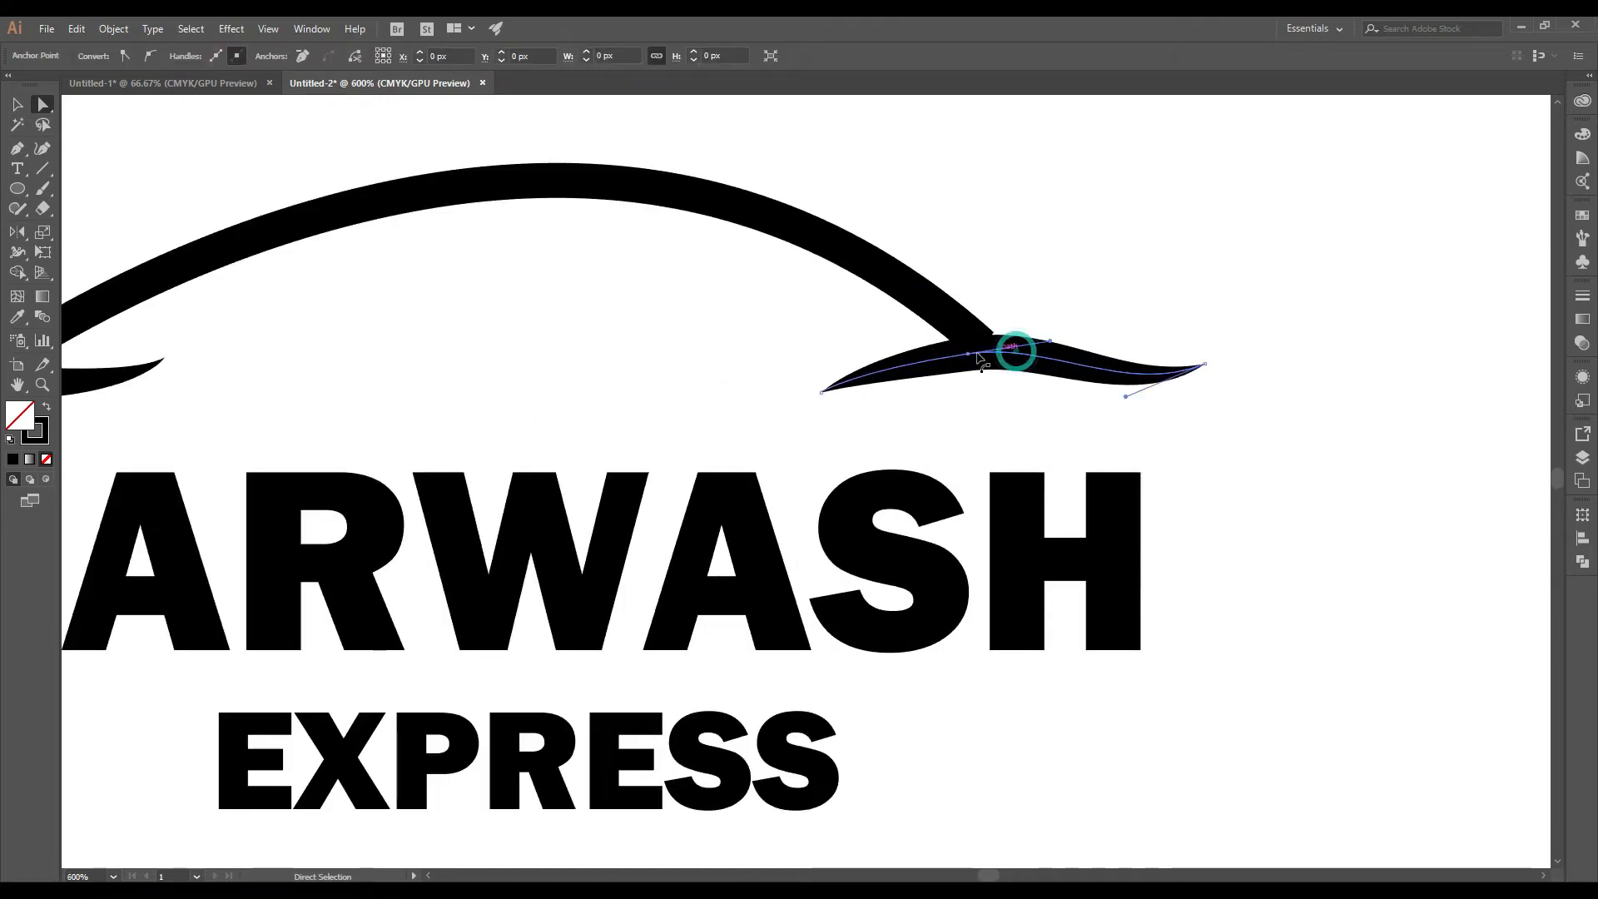
left_click_drag(969, 357, 972, 350)
left_click(1053, 293)
scroll(1057, 337, "down", 4)
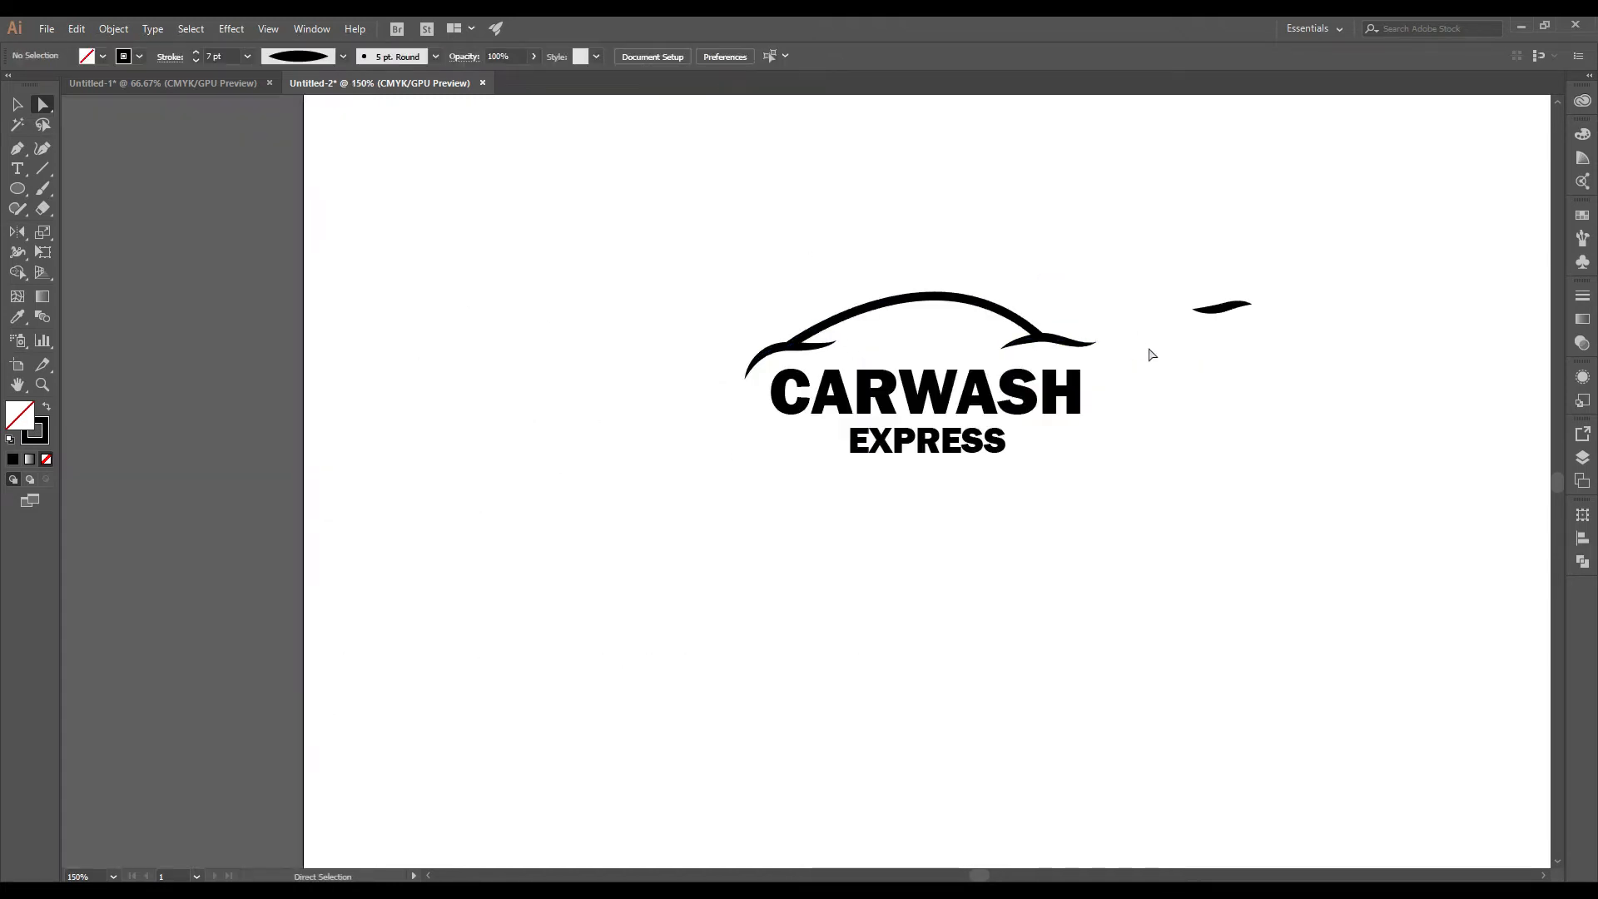
Step: Pull the roof arc's rear handle back toward the front of the car to soften the roofline
scroll(903, 321, "up", 2)
left_click(916, 280)
left_click_drag(967, 161, 931, 165)
left_click(1016, 155)
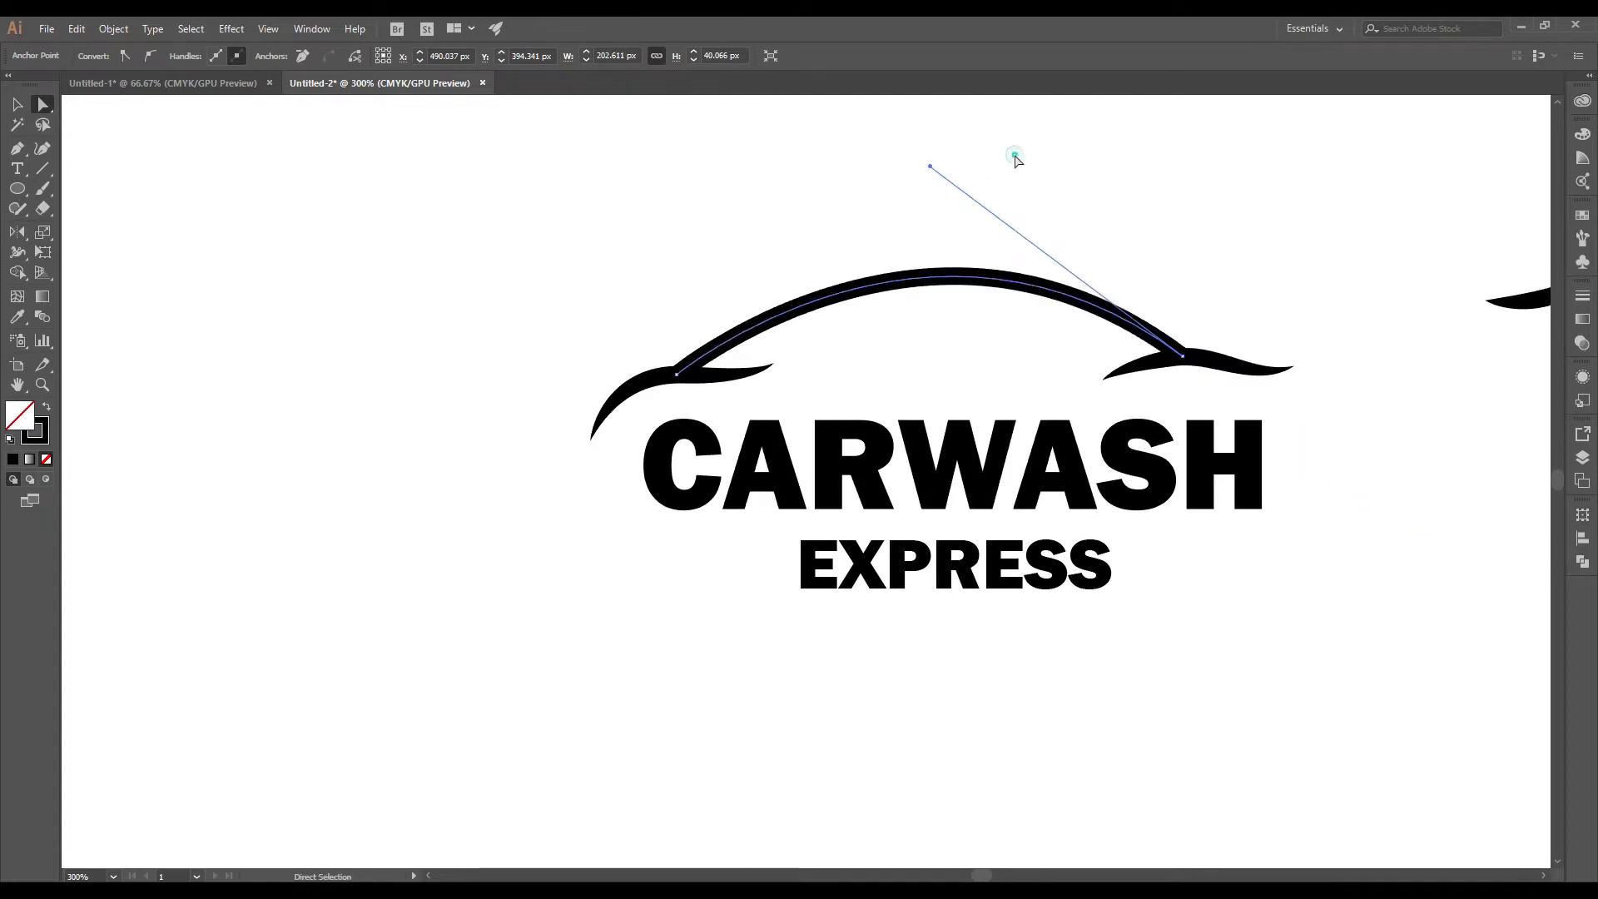
scroll(993, 239, "down", 3)
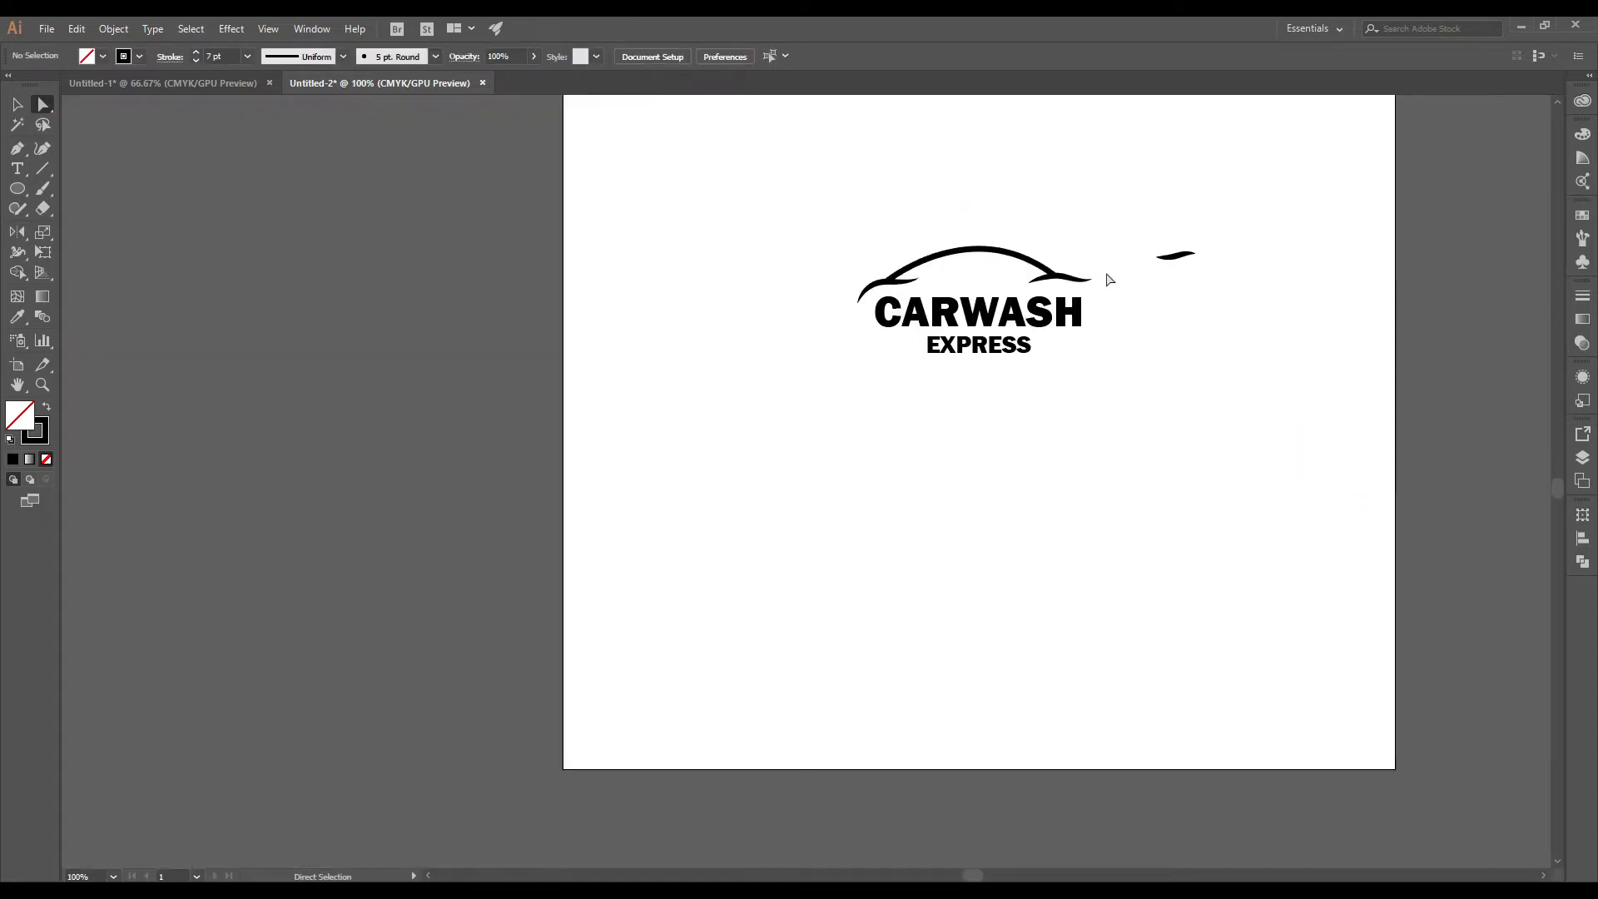
Step: Raise the rear curve's outer tip slightly to fine-tune the tail
scroll(1097, 283, "up", 4)
left_click_drag(838, 342, 1204, 252)
mouse_move(1126, 309)
left_mouse_down()
mouse_move(1114, 270)
mouse_move(1118, 289)
left_mouse_up()
left_click(1175, 345)
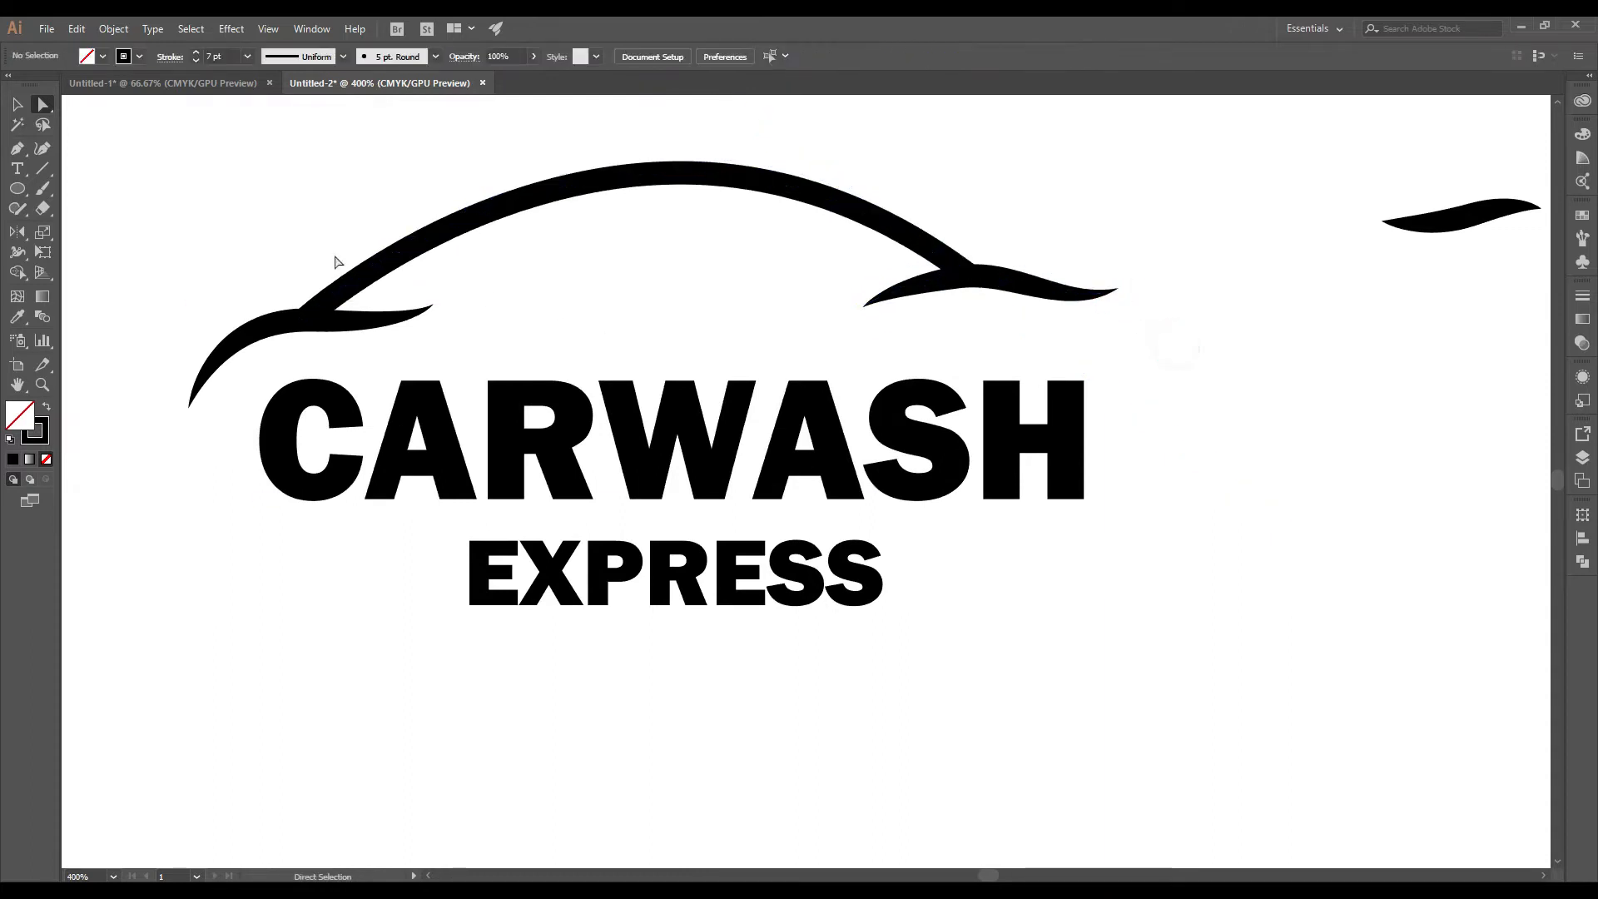
Step: Move the spare wavy curve over to the rear of the car
left_click_drag(1383, 223, 853, 324)
key("ctrl+z")
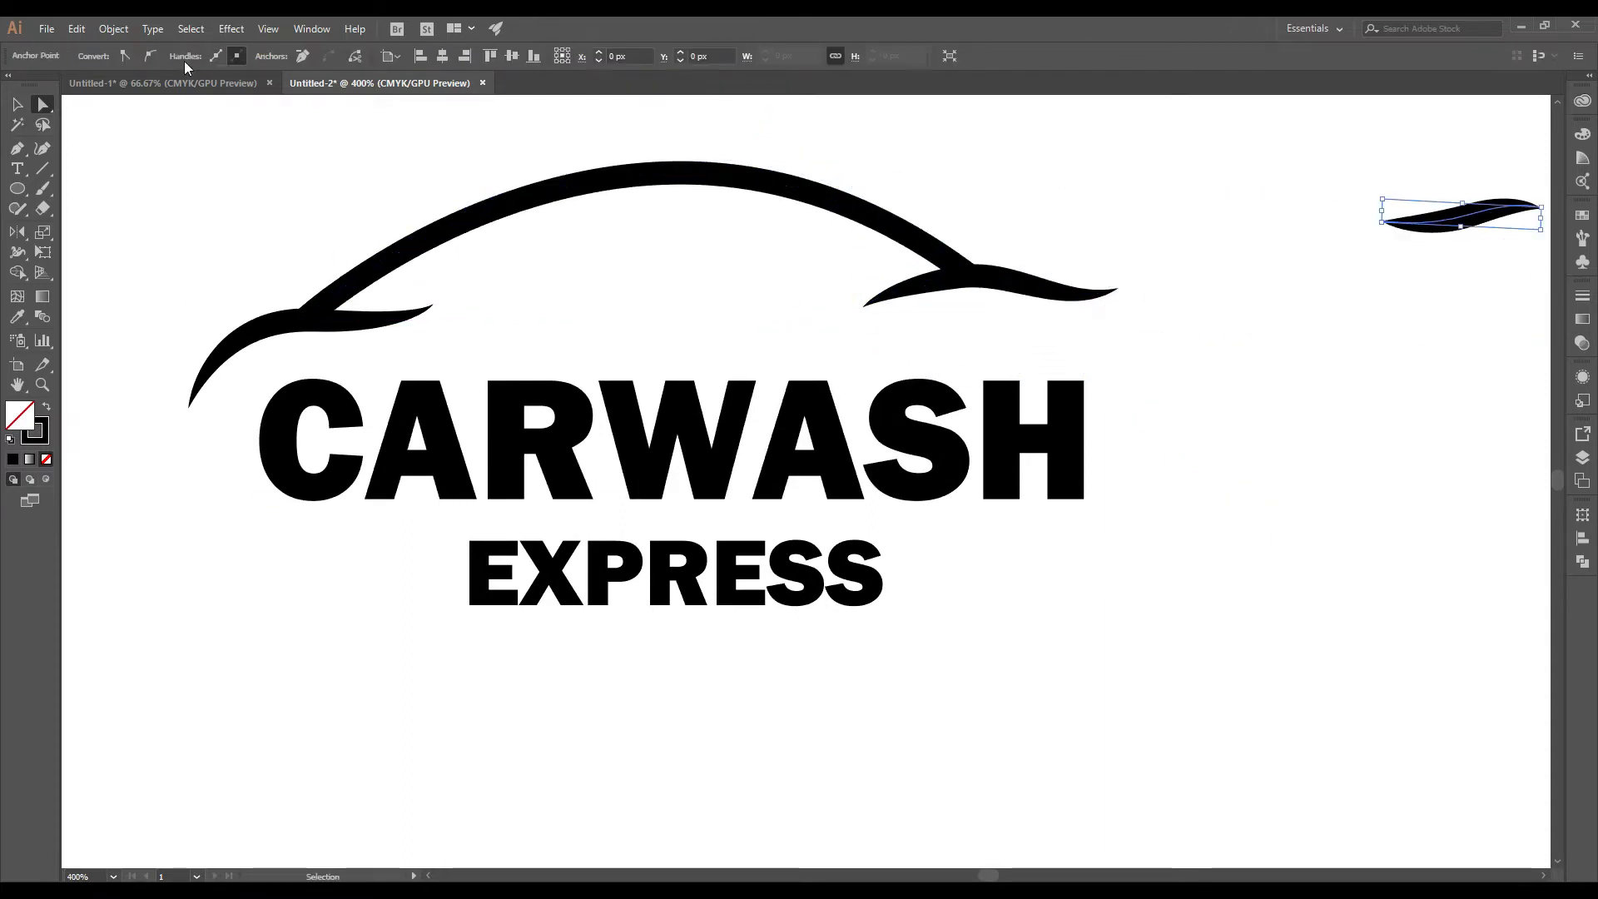
left_click(18, 104)
left_click(1098, 234)
left_click_drag(1409, 235, 883, 328)
scroll(1140, 351, "down", 4)
scroll(826, 378, "up", 3)
Step: Position the small wavy curve at the roof's rear end and place the larger rear curve just beneath it
left_click_drag(1184, 333, 1108, 439)
left_click_drag(814, 436, 857, 405)
left_click(959, 380)
left_click_drag(1052, 431, 738, 432)
left_click_drag(866, 431, 898, 444)
scroll(1041, 427, "down", 3)
scroll(998, 431, "up", 4)
scroll(963, 426, "up", 2)
Step: Reshape the lower rear curve into an upward sweep by moving its inner tip and pulling out its handle
left_click(41, 105)
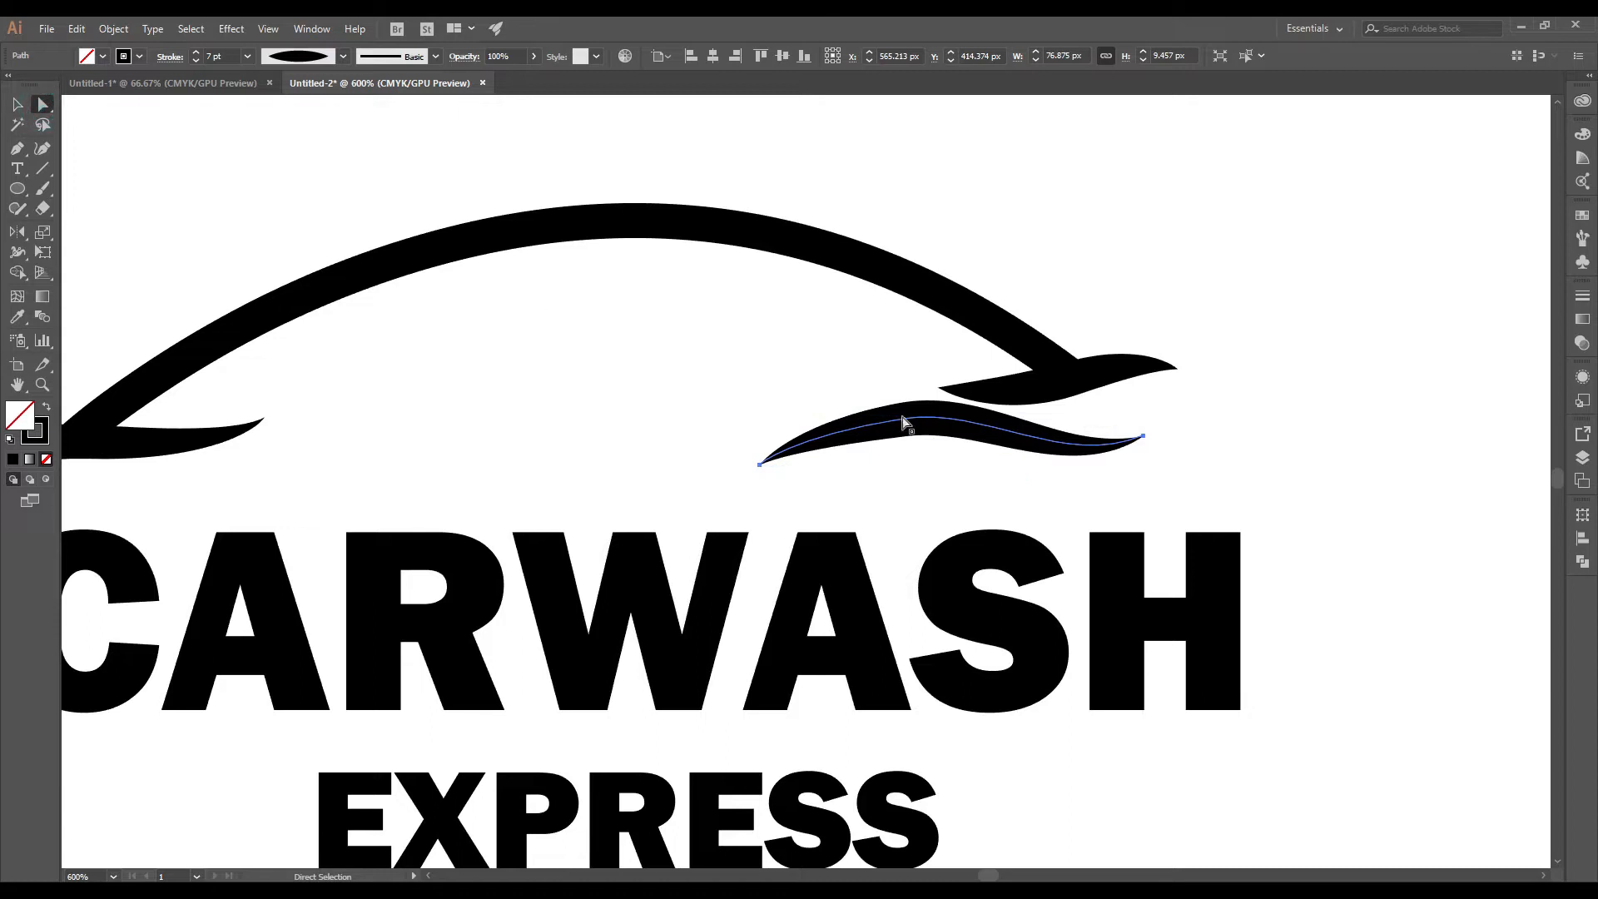
left_click_drag(759, 464, 867, 417)
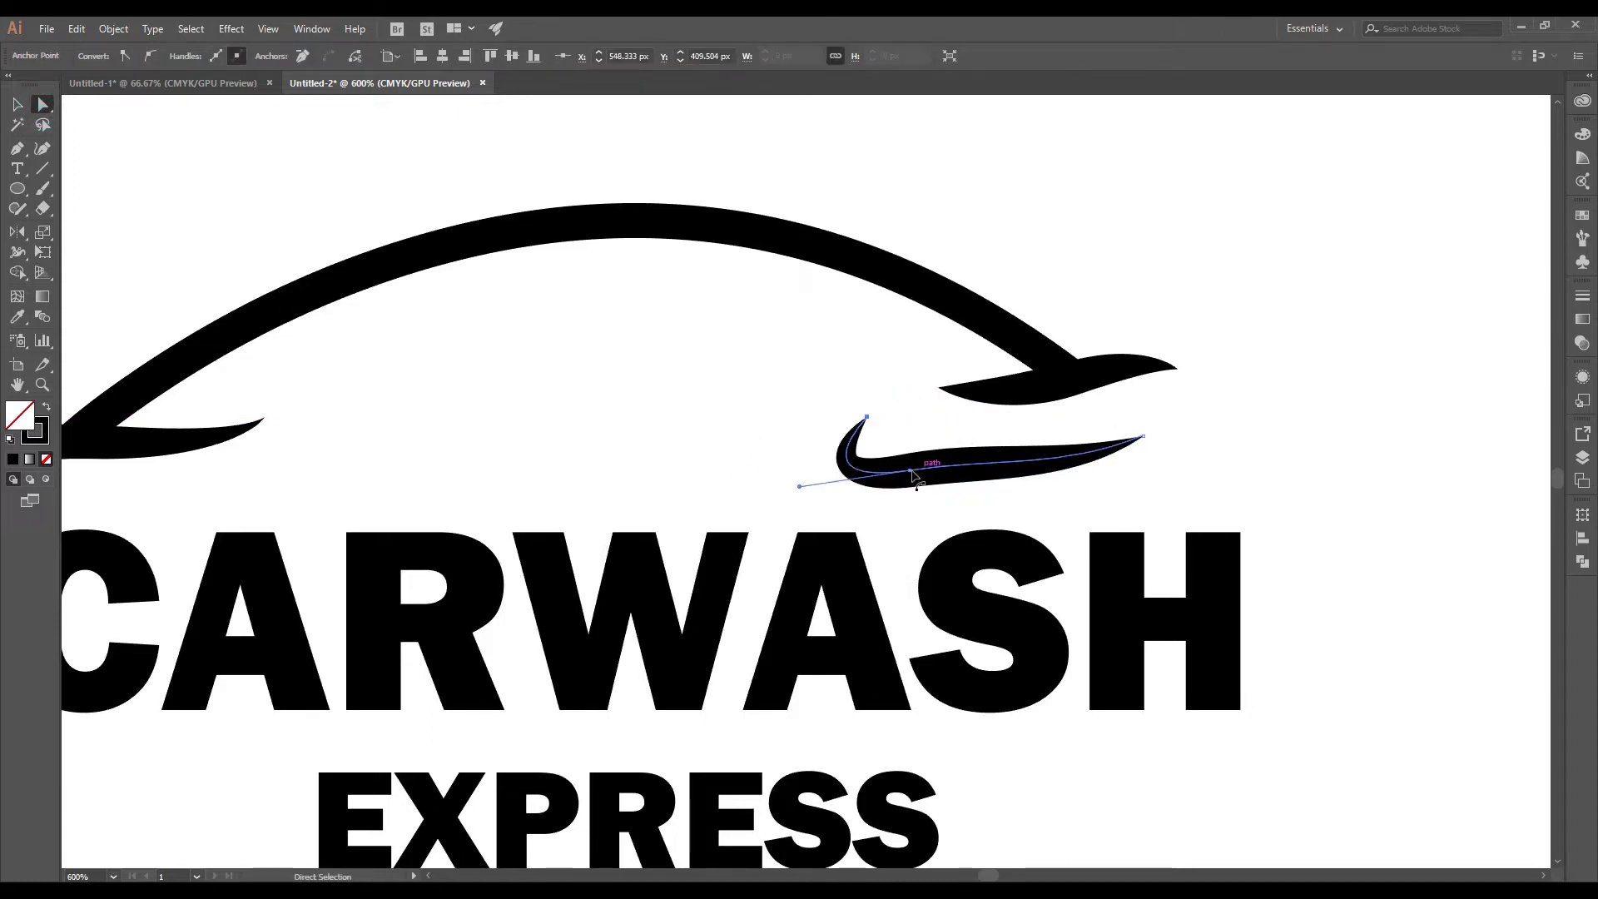
left_click_drag(912, 472, 1255, 391)
left_click(1277, 449)
scroll(977, 429, "down", 4)
scroll(995, 402, "up", 1)
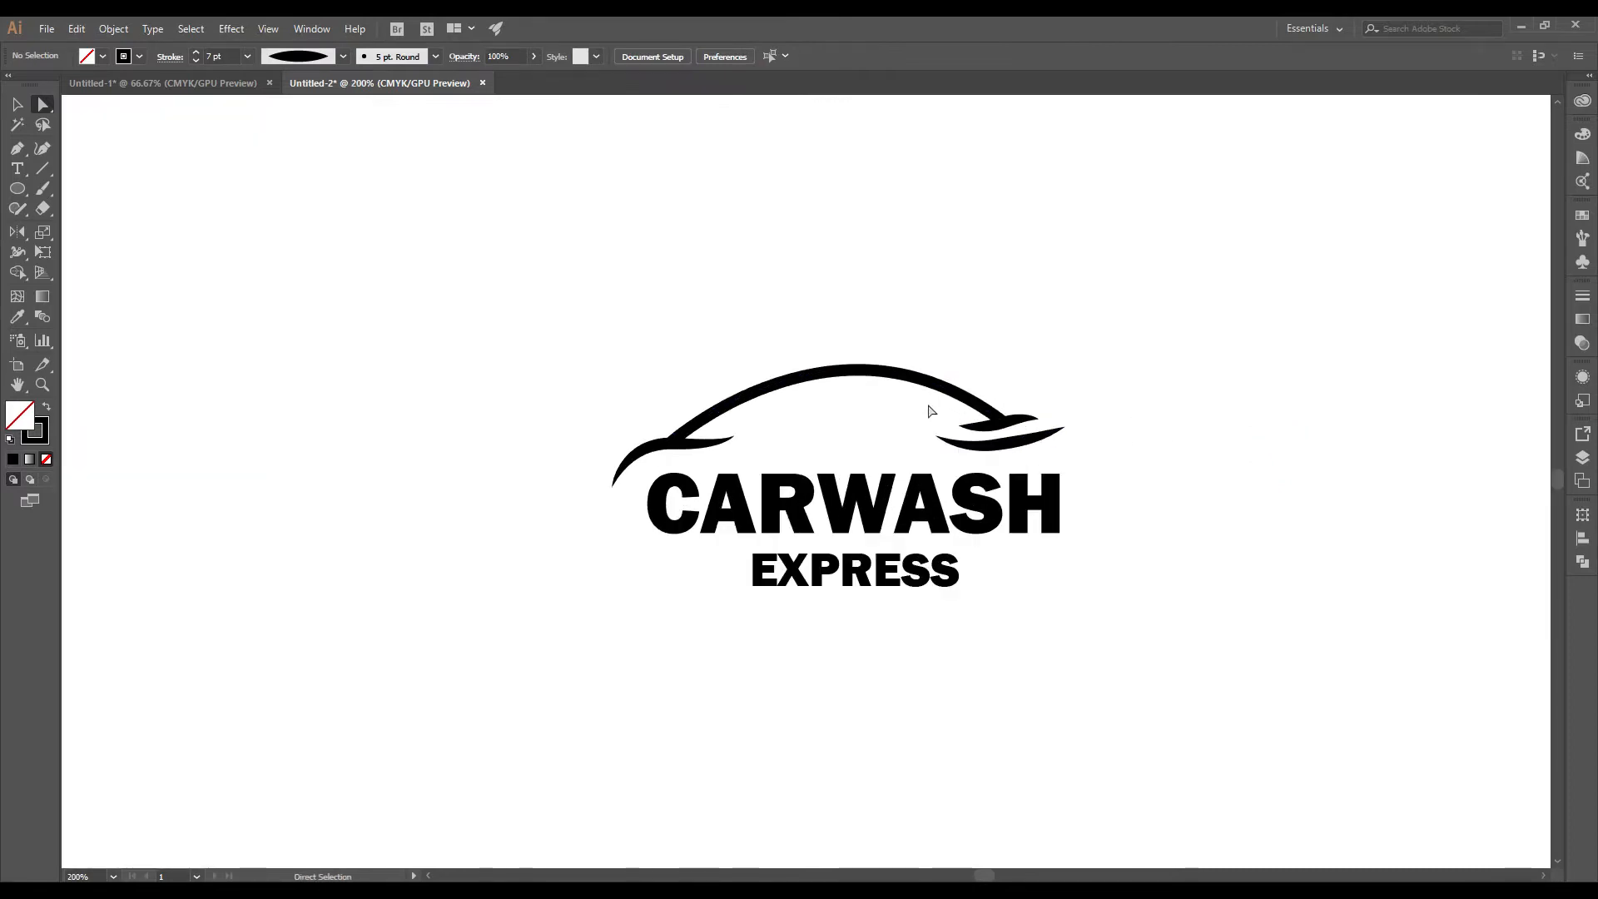
Step: Convert the roof arc's front anchor to smooth and bend the front slope into a gentle S-curve
scroll(872, 412, "up", 1)
left_click(823, 376)
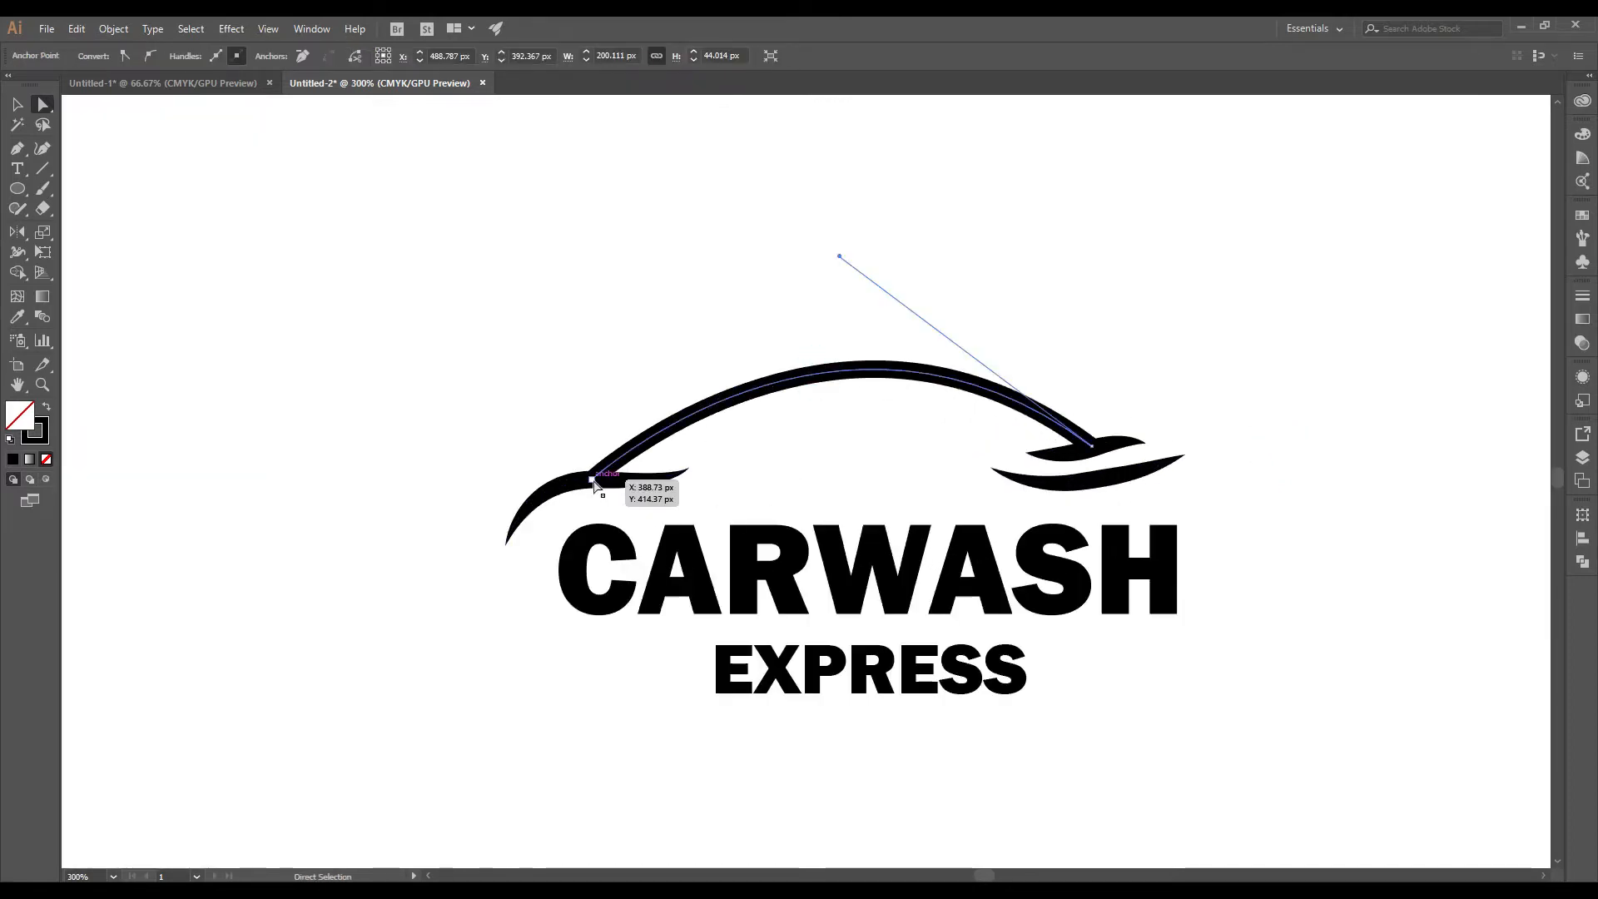
left_click(148, 57)
left_click_drag(592, 354, 673, 455)
scroll(804, 439, "down", 3)
left_click(1062, 432)
scroll(918, 472, "up", 2)
scroll(998, 472, "down", 1)
scroll(990, 369, "up", 1)
Step: Thin the roof arc's stroke slightly and scale the whole car outline to about 303 px wide
left_click_drag(646, 267, 706, 341)
left_click(196, 60)
mouse_move(285, 202)
left_mouse_down()
mouse_move(919, 412)
mouse_move(999, 408)
mouse_move(1003, 391)
left_mouse_up()
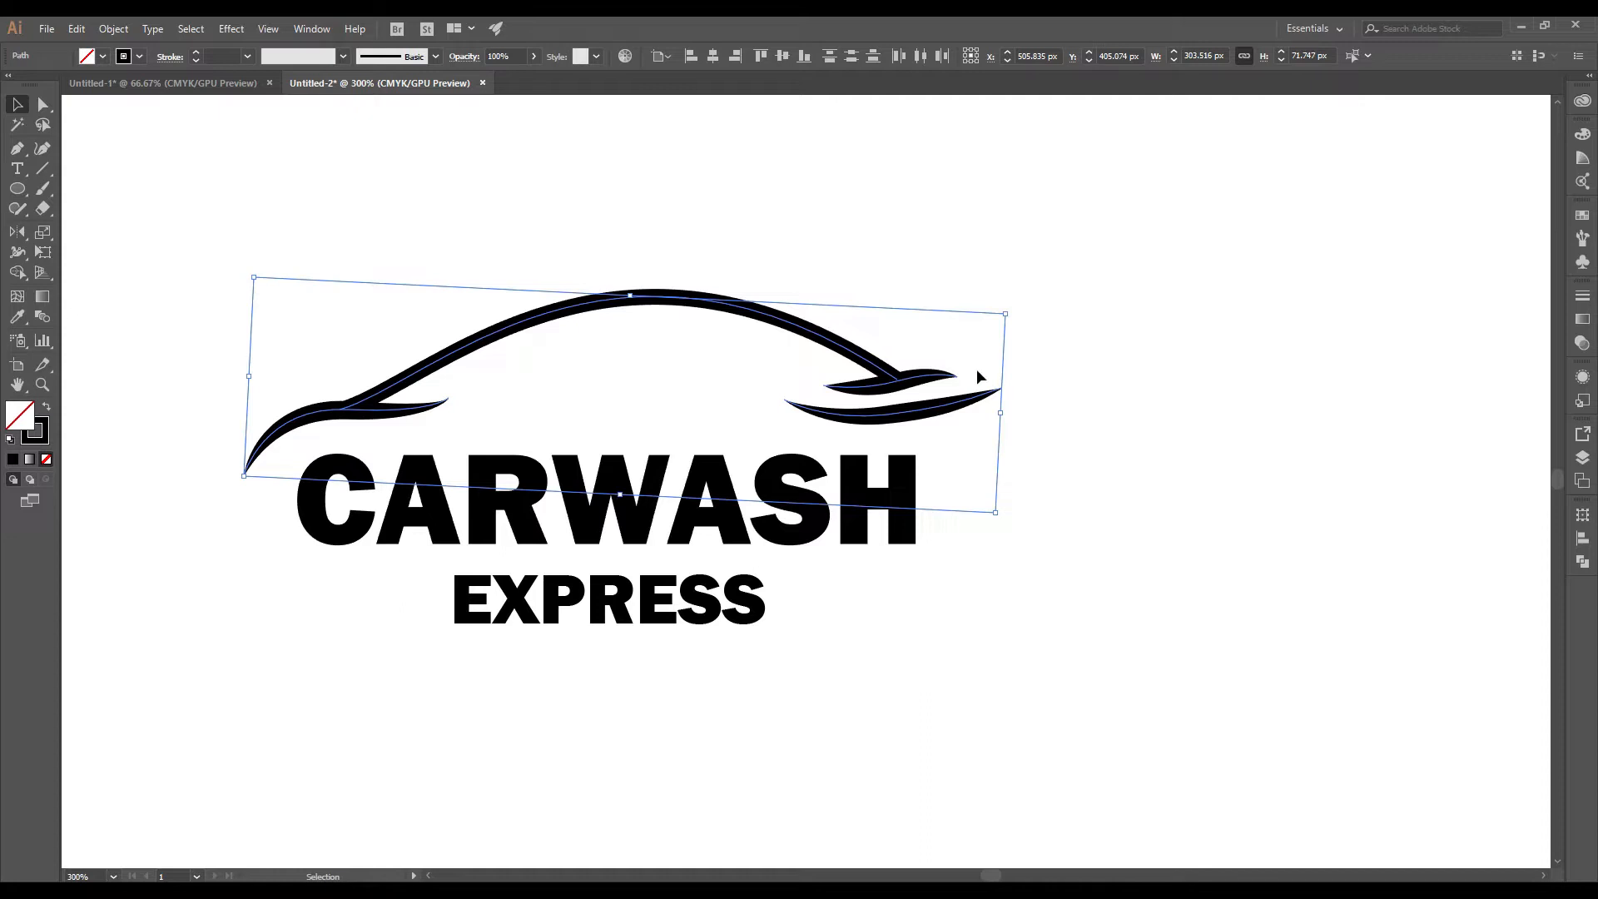
scroll(957, 391, "down", 2)
left_click(922, 386)
scroll(783, 346, "up", 3)
left_click_drag(394, 262, 925, 437)
left_click_drag(1046, 328, 1047, 333)
left_click(1092, 391)
Step: Pull the roof arc's rear handle slightly down toward the front of the car to refine the roofline
left_click(42, 102)
left_click_drag(616, 264, 699, 339)
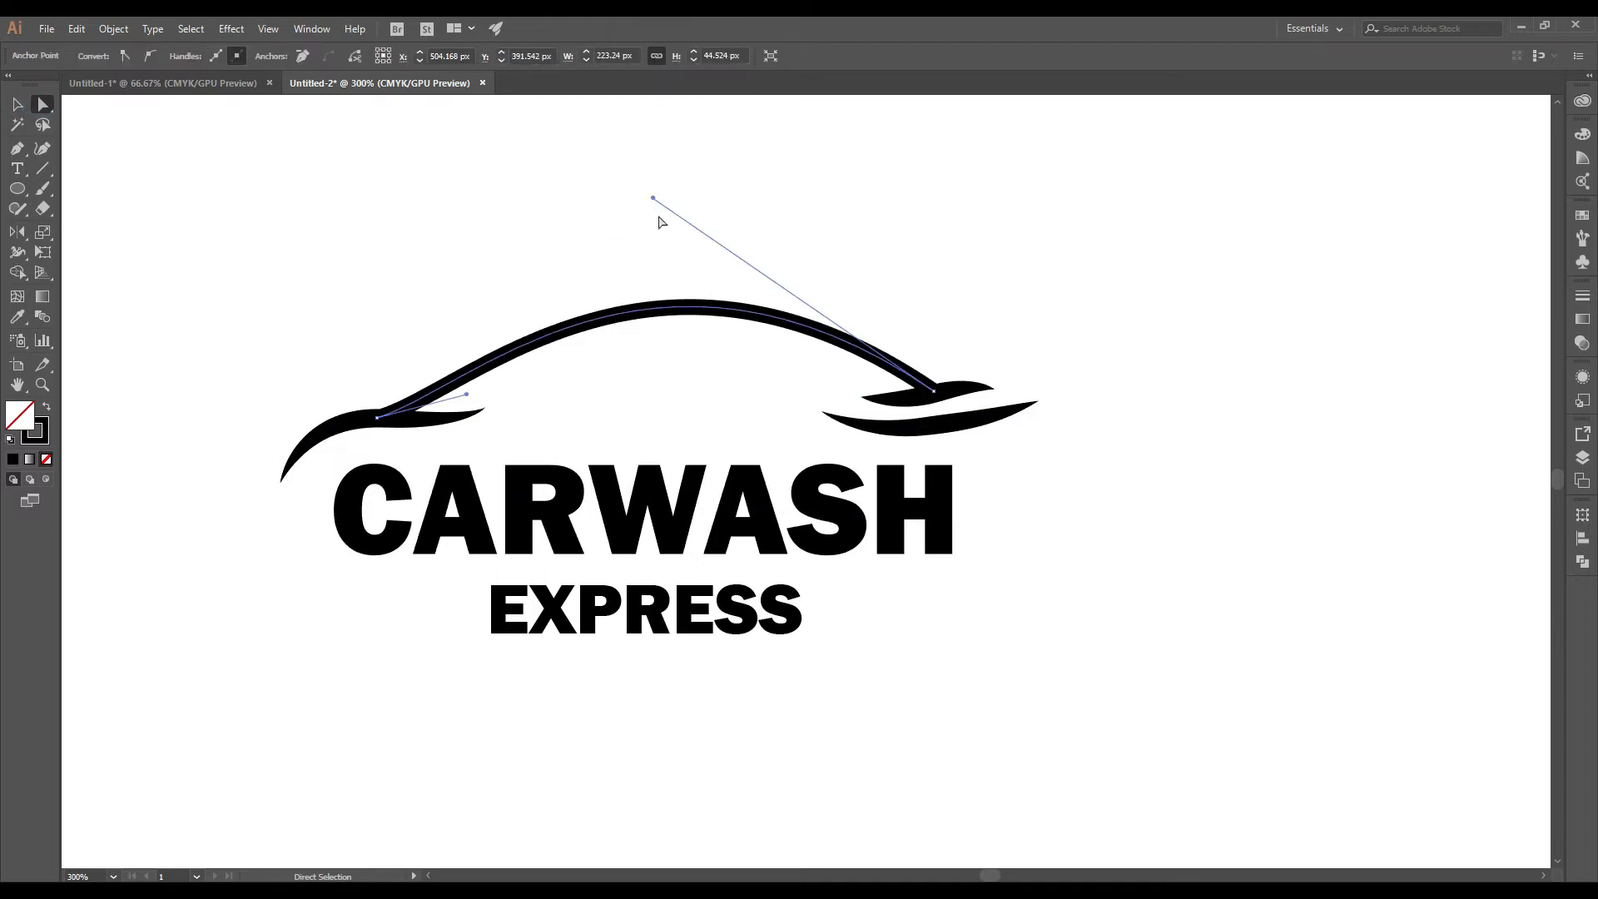
left_click_drag(653, 199, 631, 206)
left_click(851, 279)
scroll(852, 284, "down", 3)
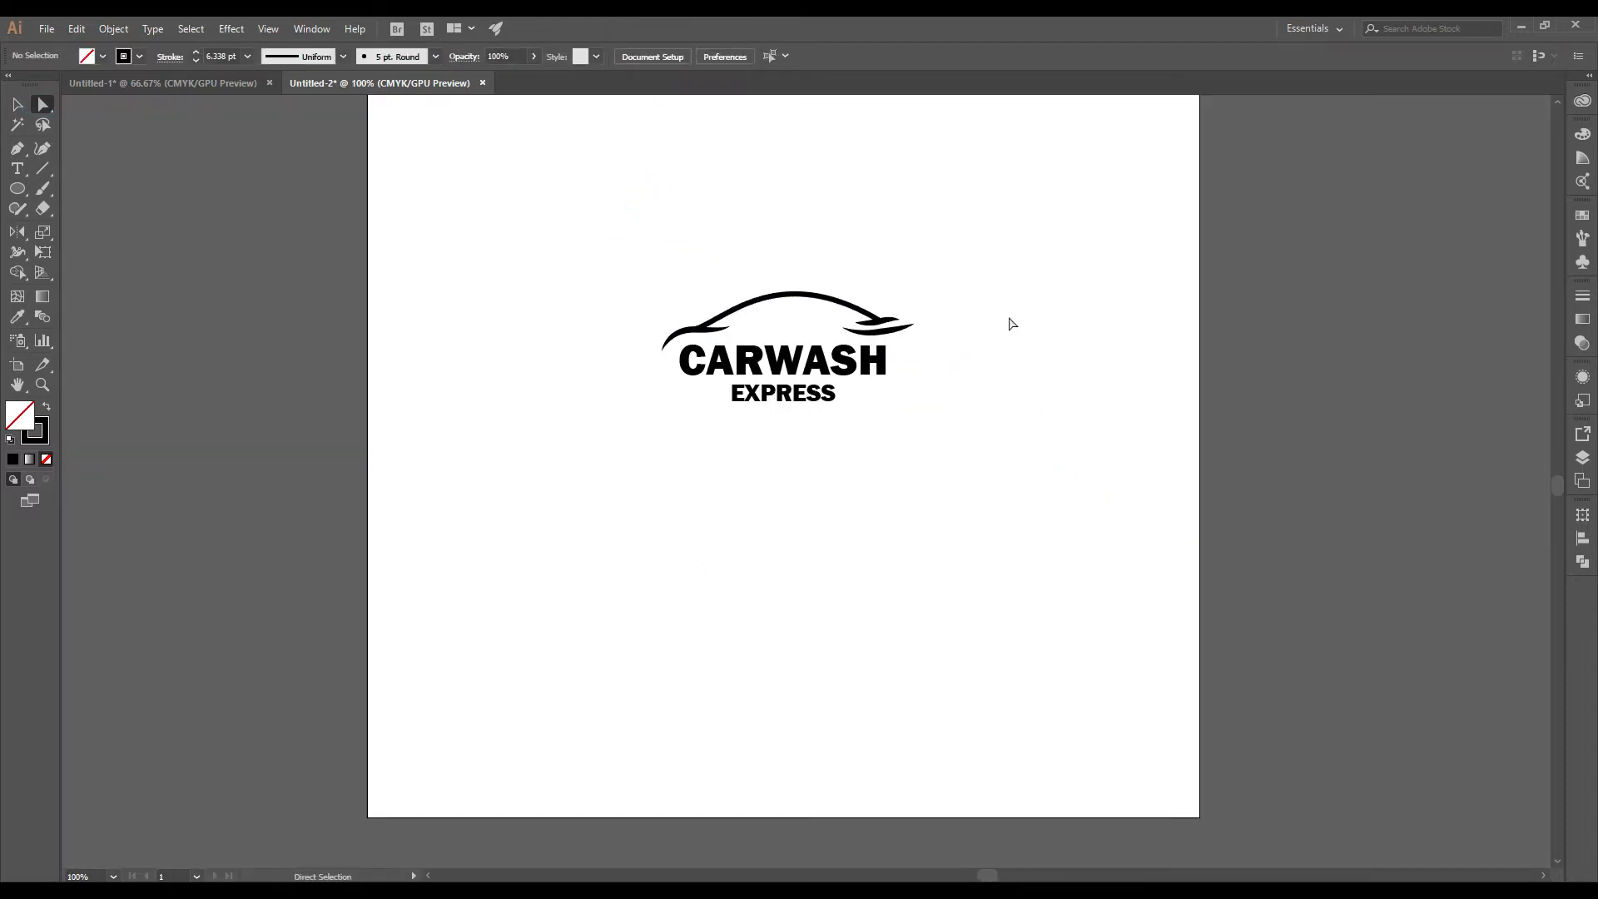
scroll(671, 360, "up", 6)
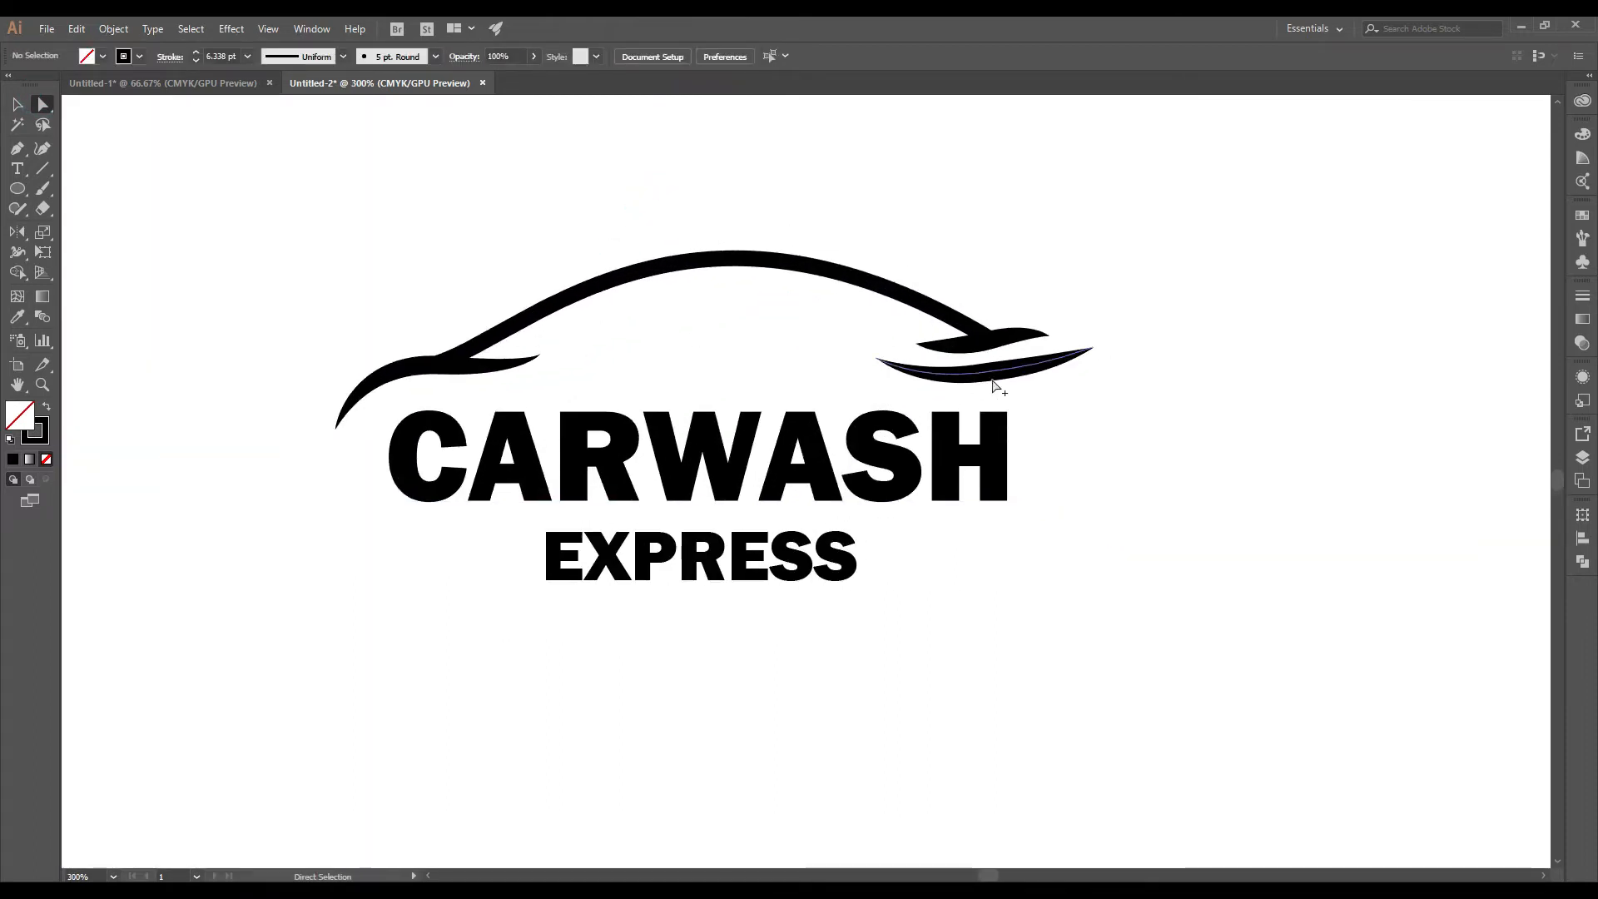
Step: Nudge the lower rear curve slightly upward, closer to the small curve at the roof's end
left_click_drag(1008, 361, 1007, 354)
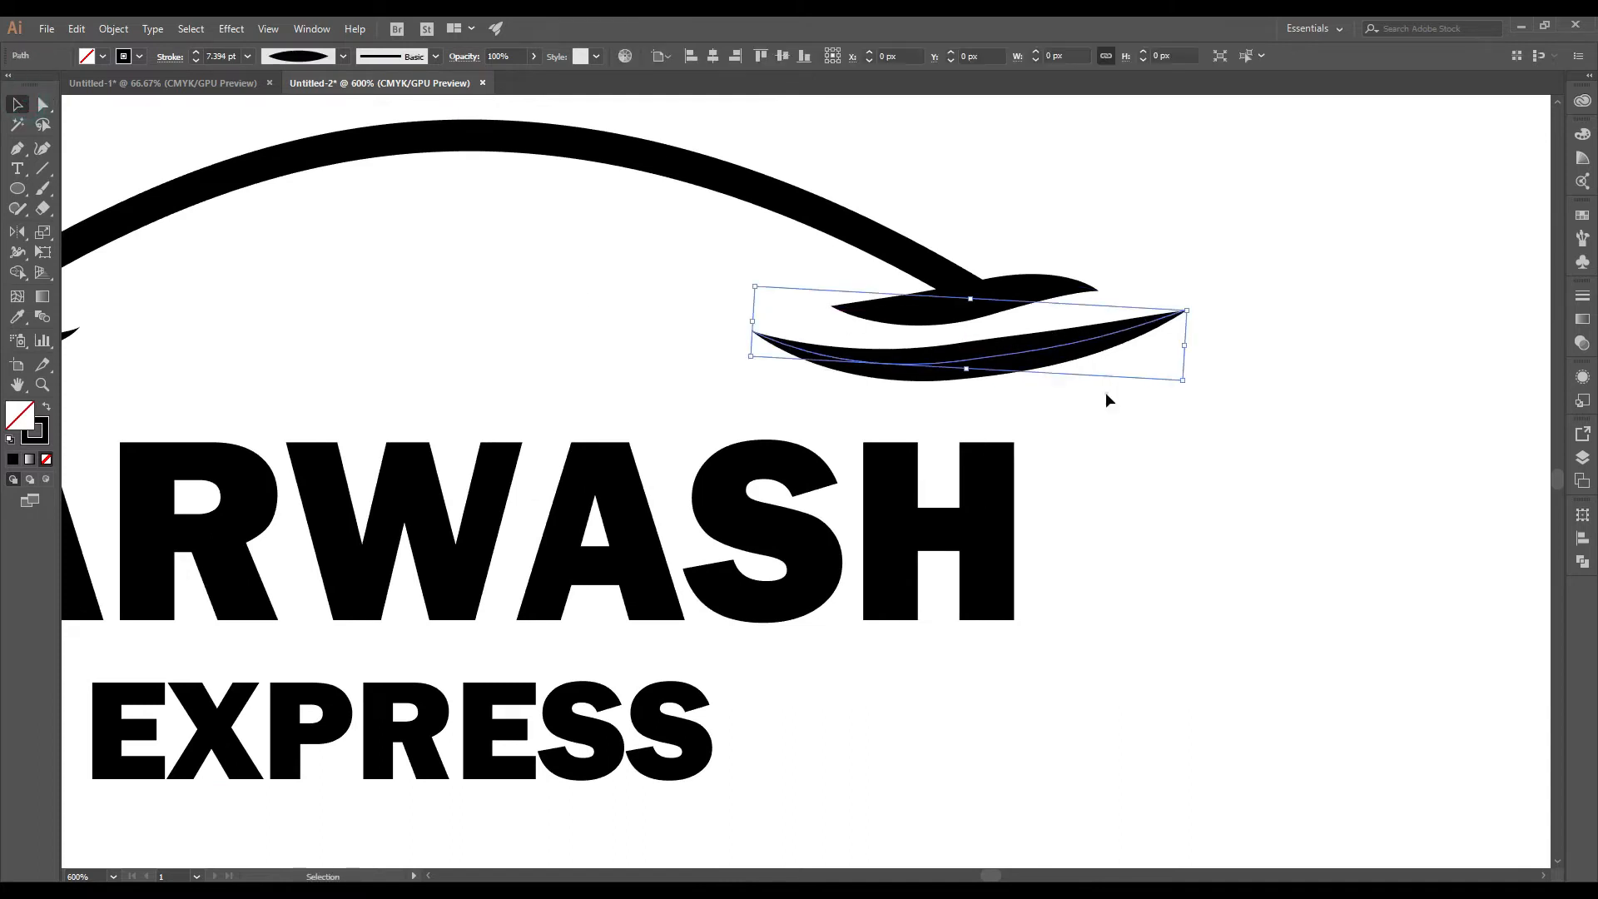
left_click(1092, 401)
scroll(1115, 415, "down", 3)
left_click_drag(1196, 446, 1031, 445)
scroll(688, 275, "down", 2)
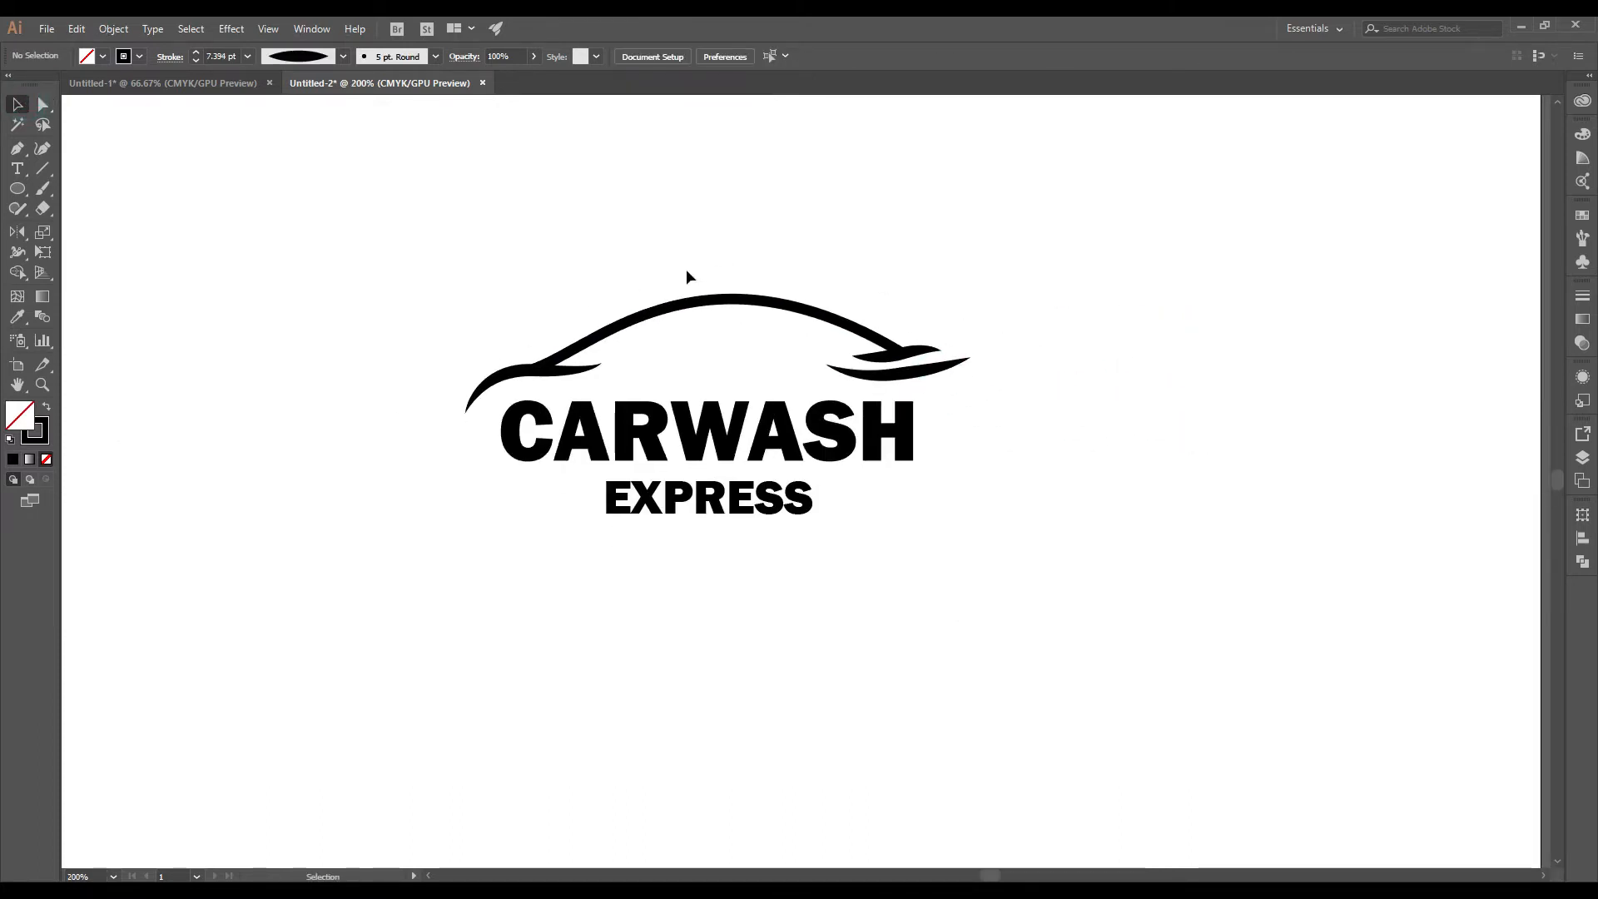
scroll(890, 444, "up", 1)
scroll(1062, 449, "up", 1)
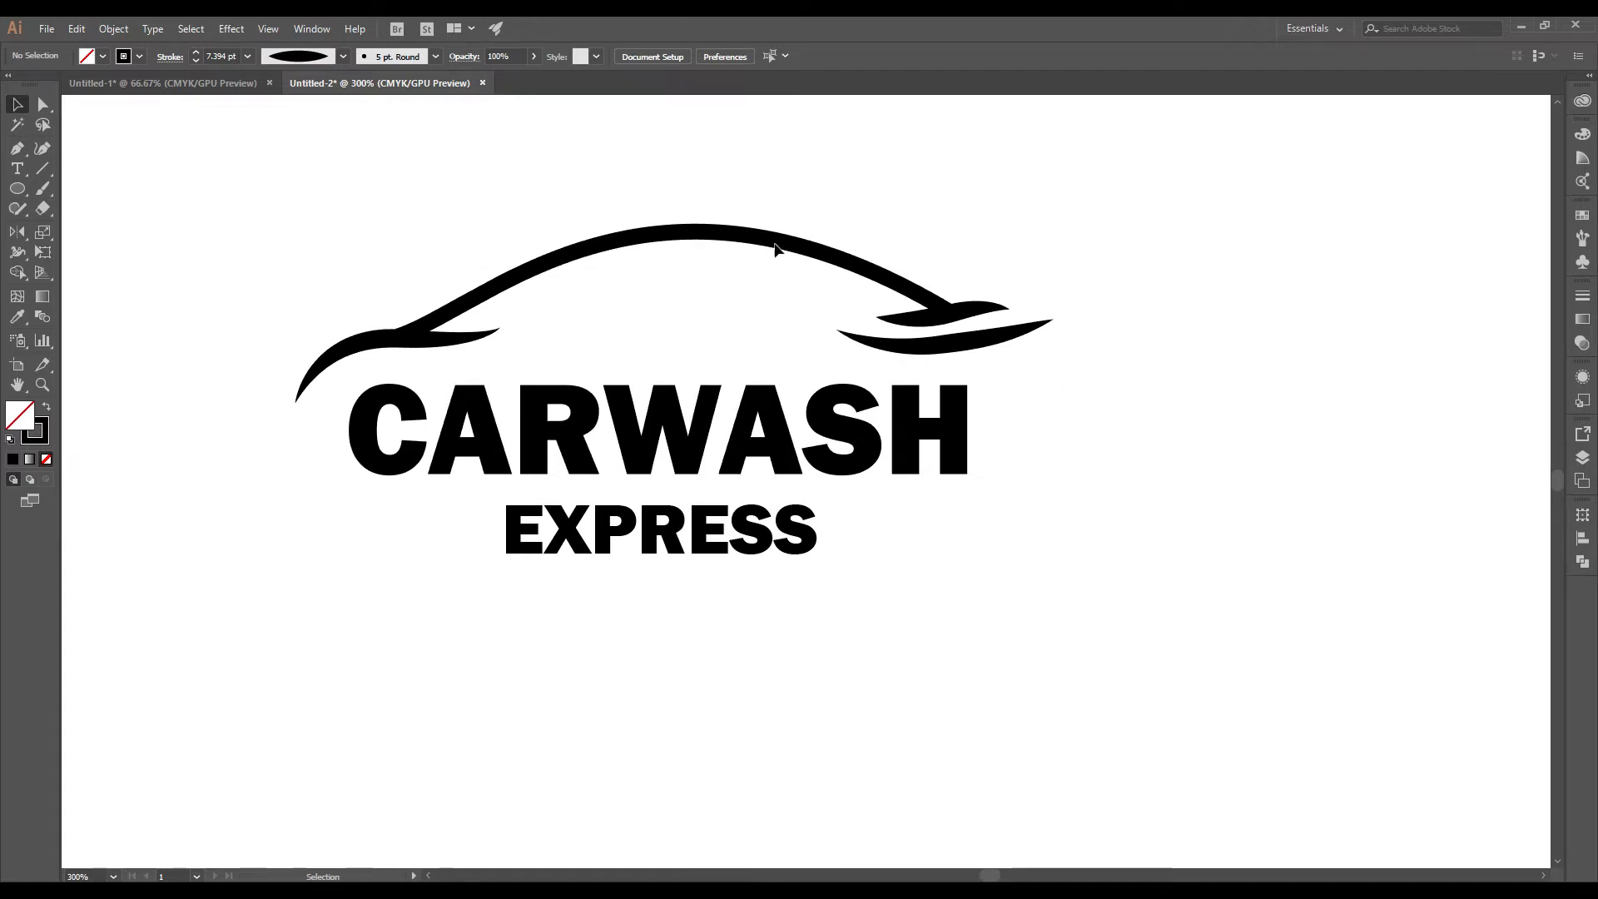
Step: Narrow the whole car outline to about 298 px and group its curves
left_click(1036, 327)
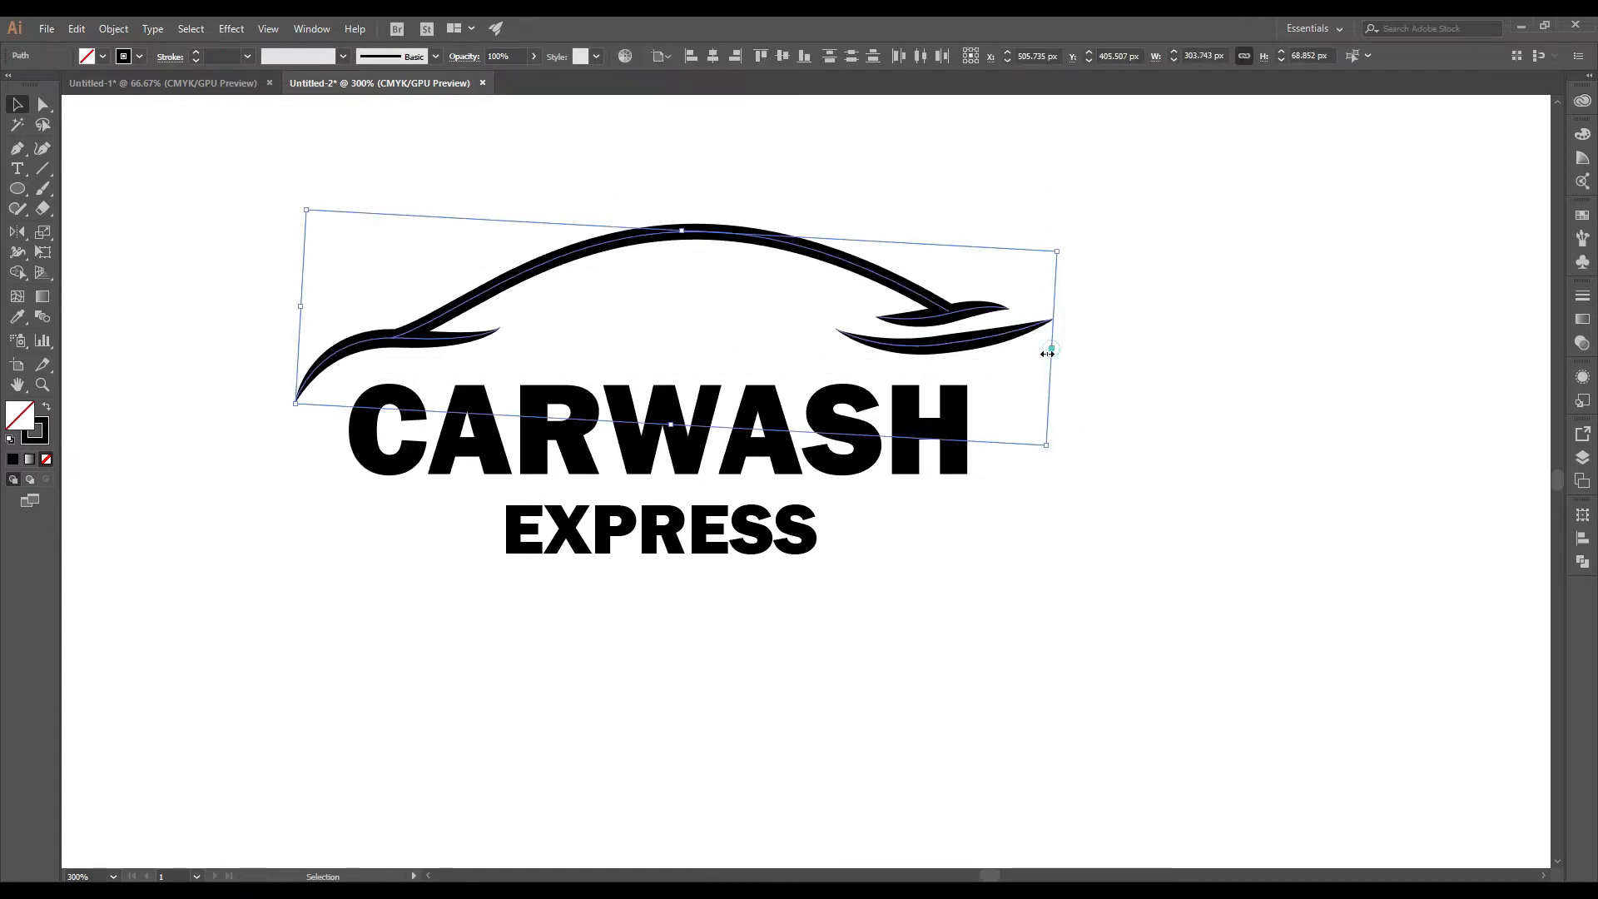
left_click_drag(1053, 352, 1039, 348)
right_click(1122, 222)
left_click(1157, 322)
Step: Center the car group horizontally on the artboard and move it down 5 px toward the lettering
left_click(713, 56)
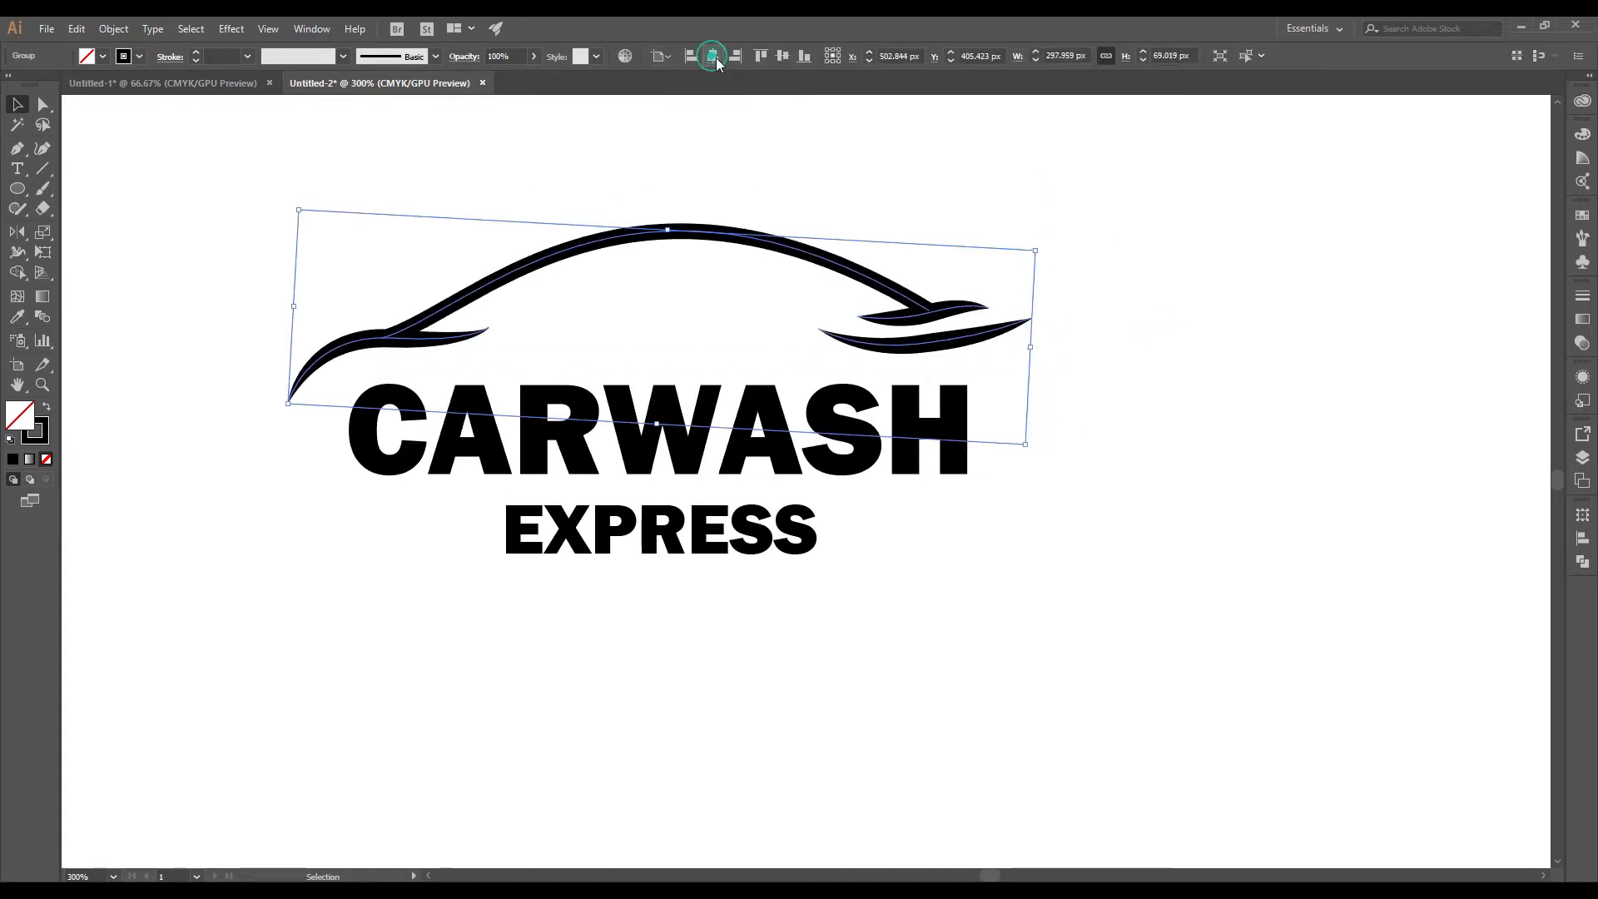
key("Down")
key("Down")
key("Down")
key("Down")
key("Down")
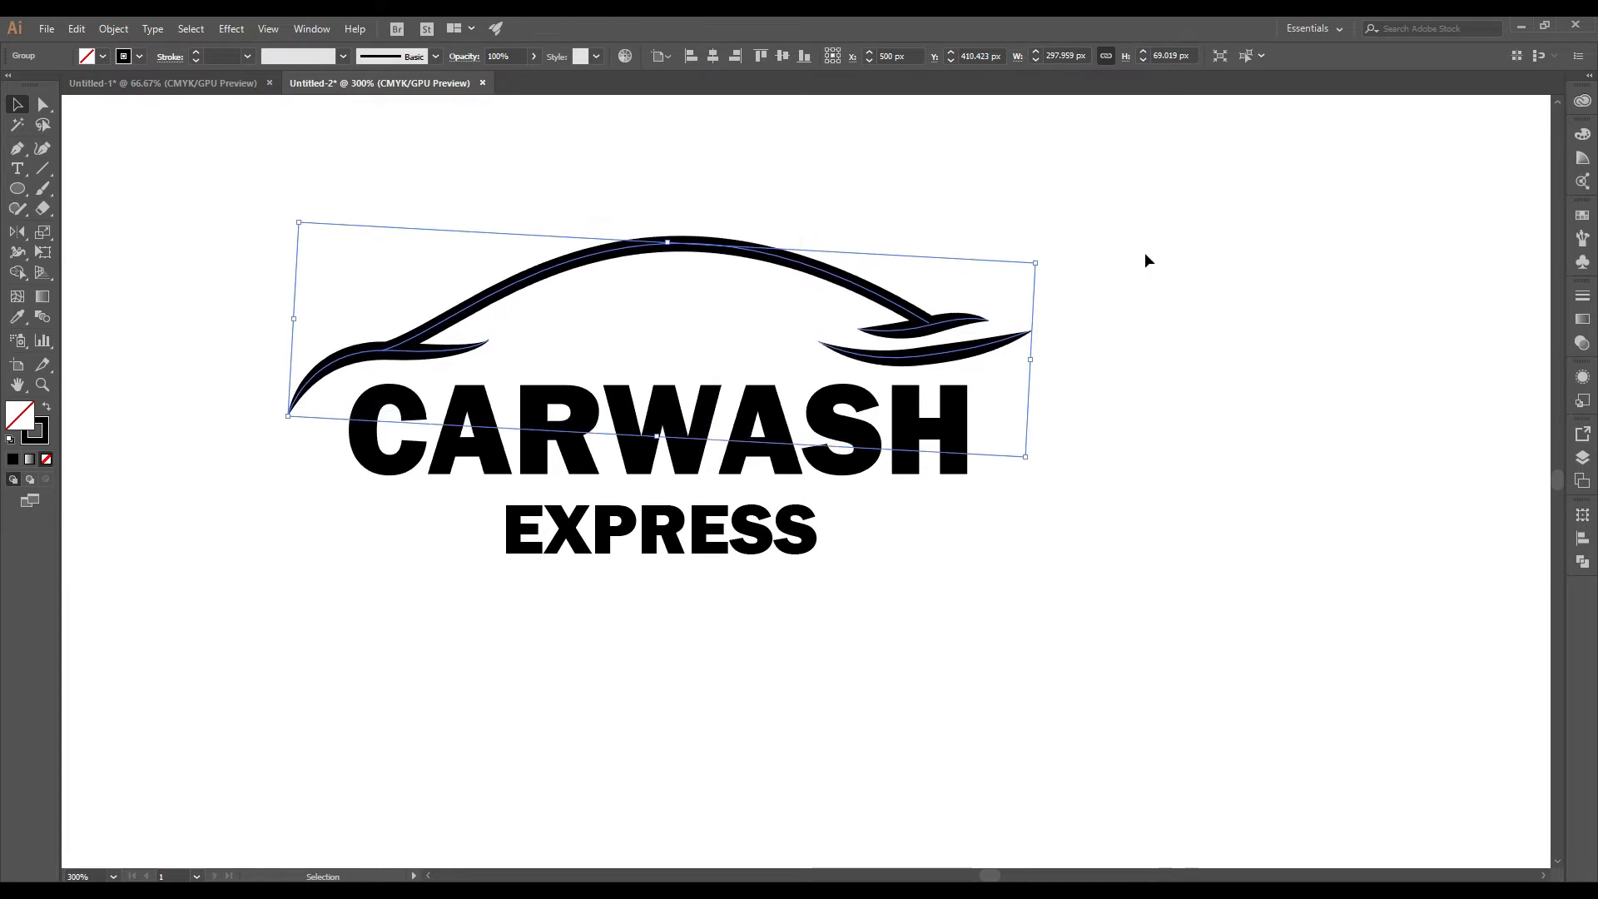
left_click(1142, 261)
scroll(897, 541, "down", 4)
scroll(662, 505, "up", 4)
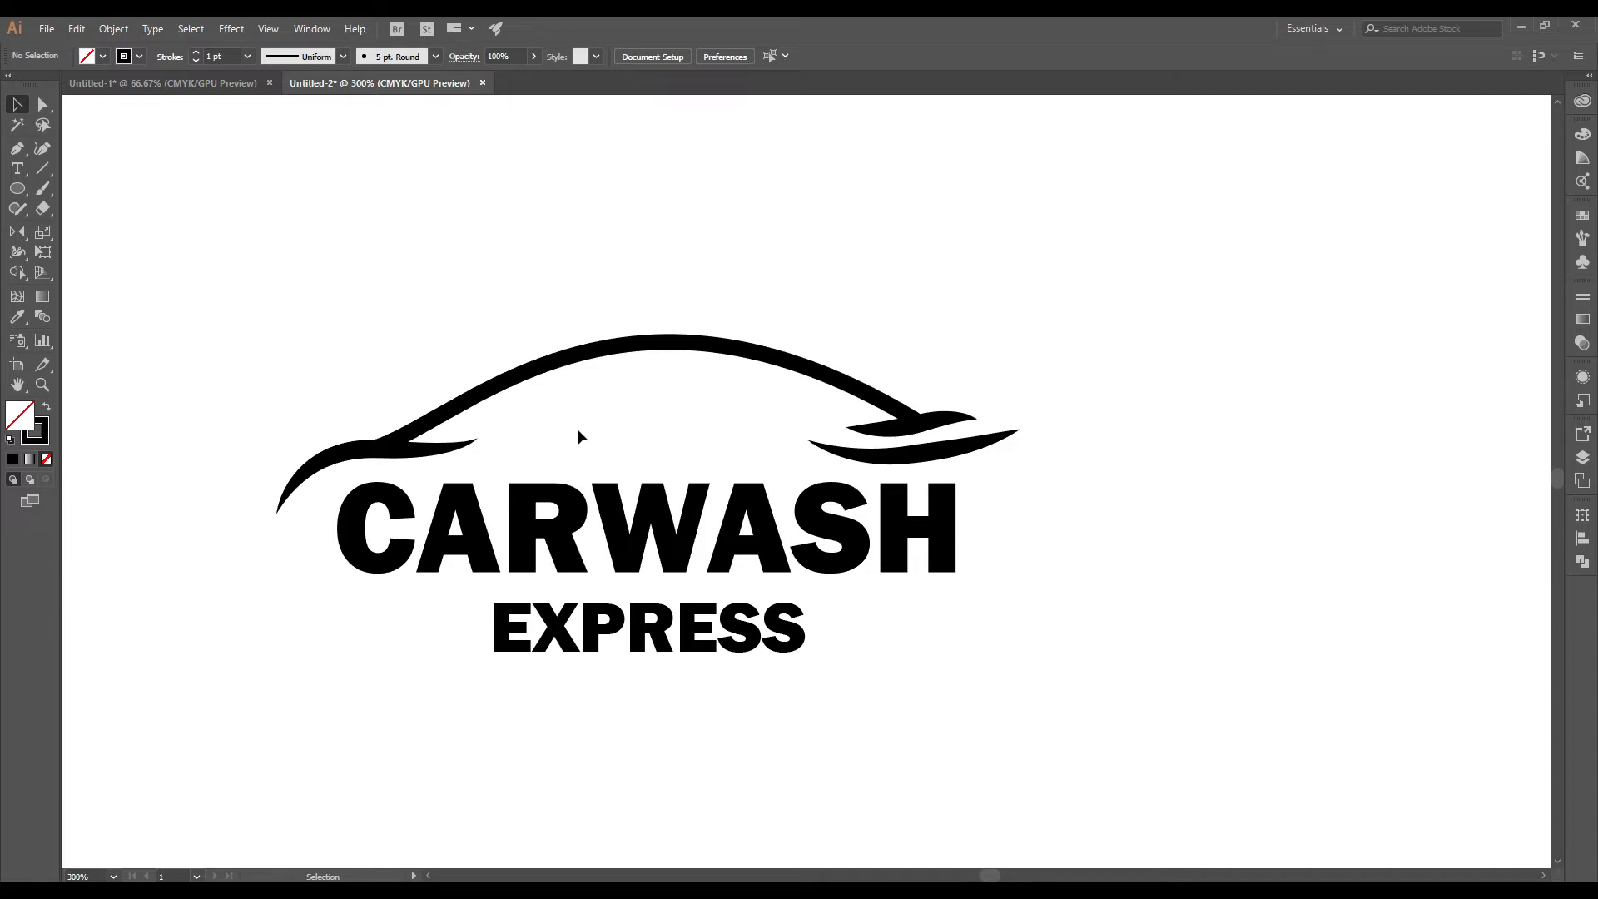
Step: Ungroup the car outline and expand its appearance, fill and stroke into filled shapes
left_click(714, 350)
right_click(739, 222)
left_click(778, 335)
left_click(113, 29)
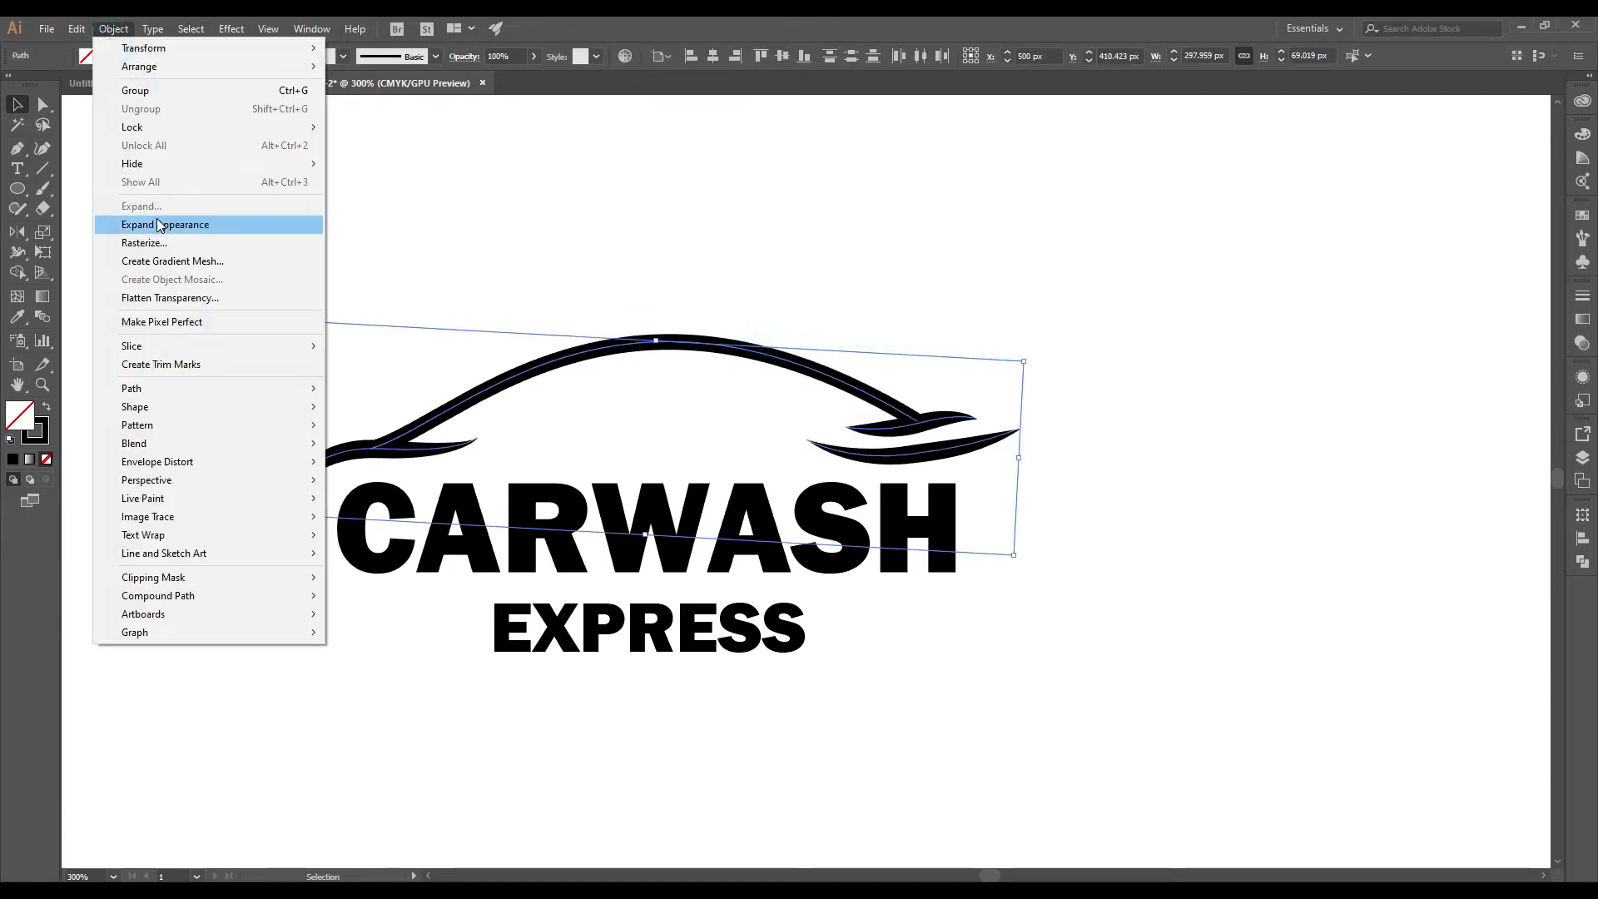
left_click(165, 223)
left_click(113, 30)
left_click(150, 206)
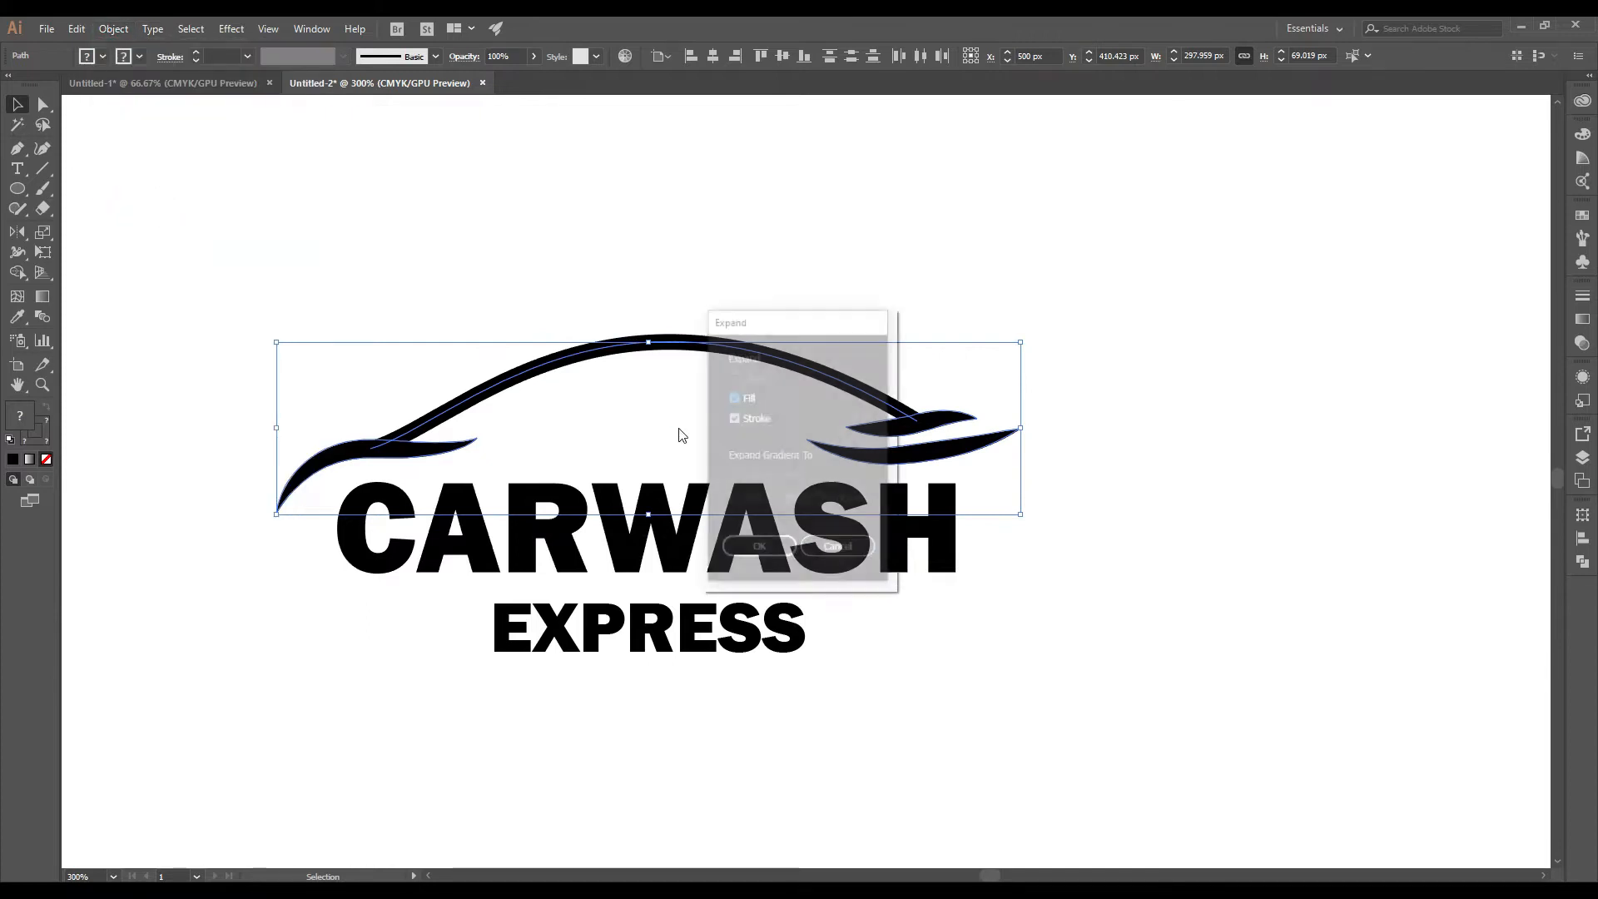
left_click(762, 546)
Step: Group the expanded car shapes and deselect them
right_click(936, 287)
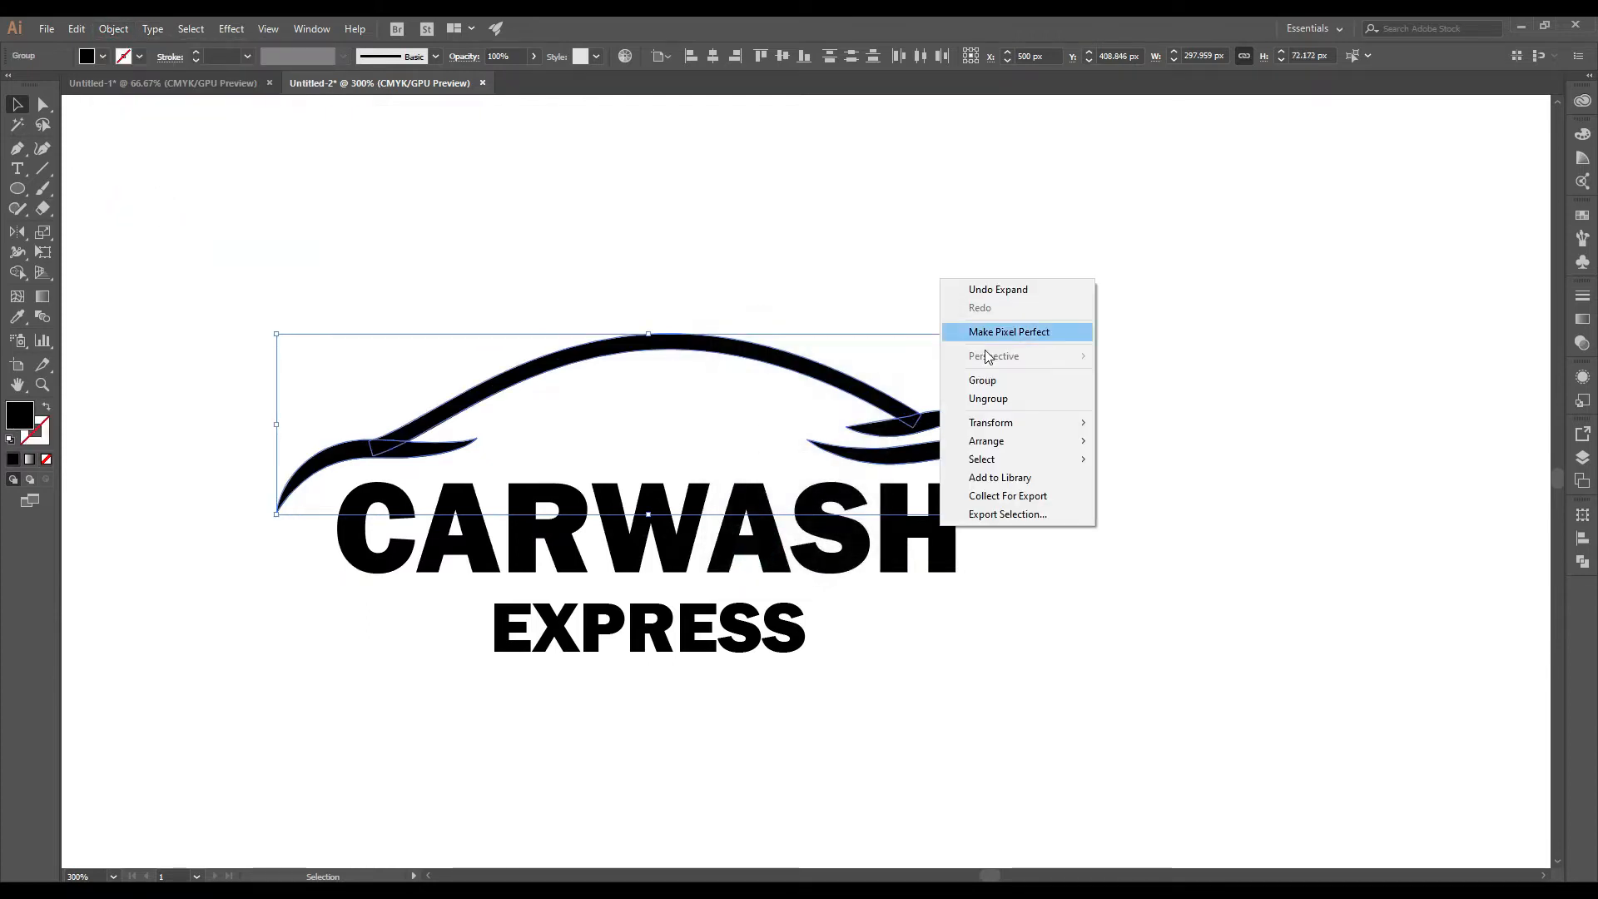
left_click(994, 381)
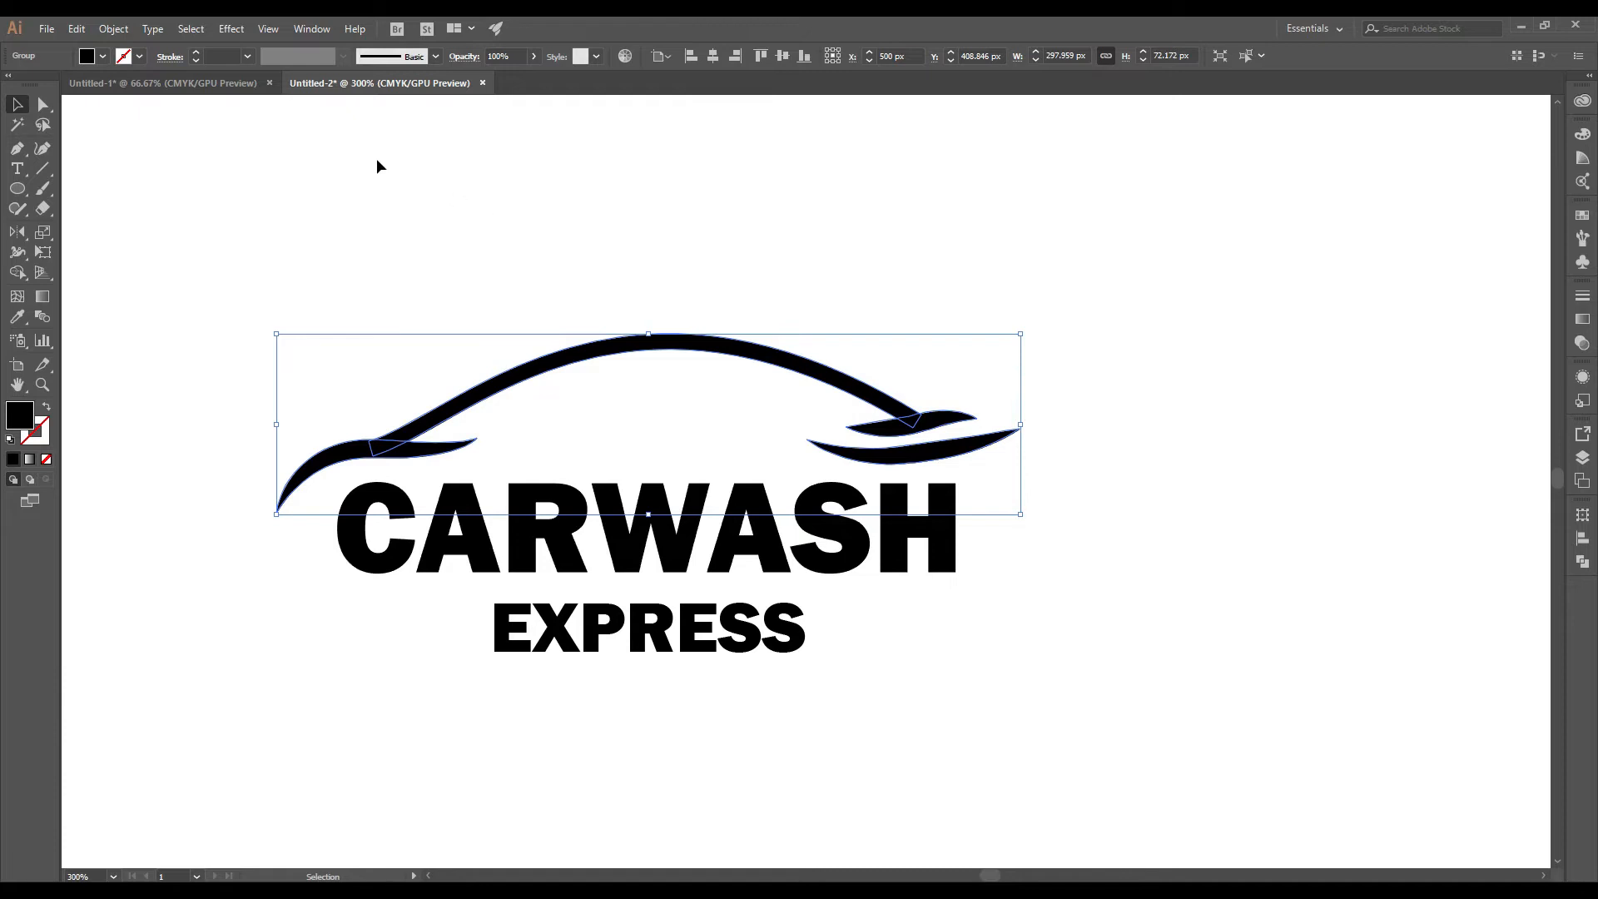
left_click(278, 193)
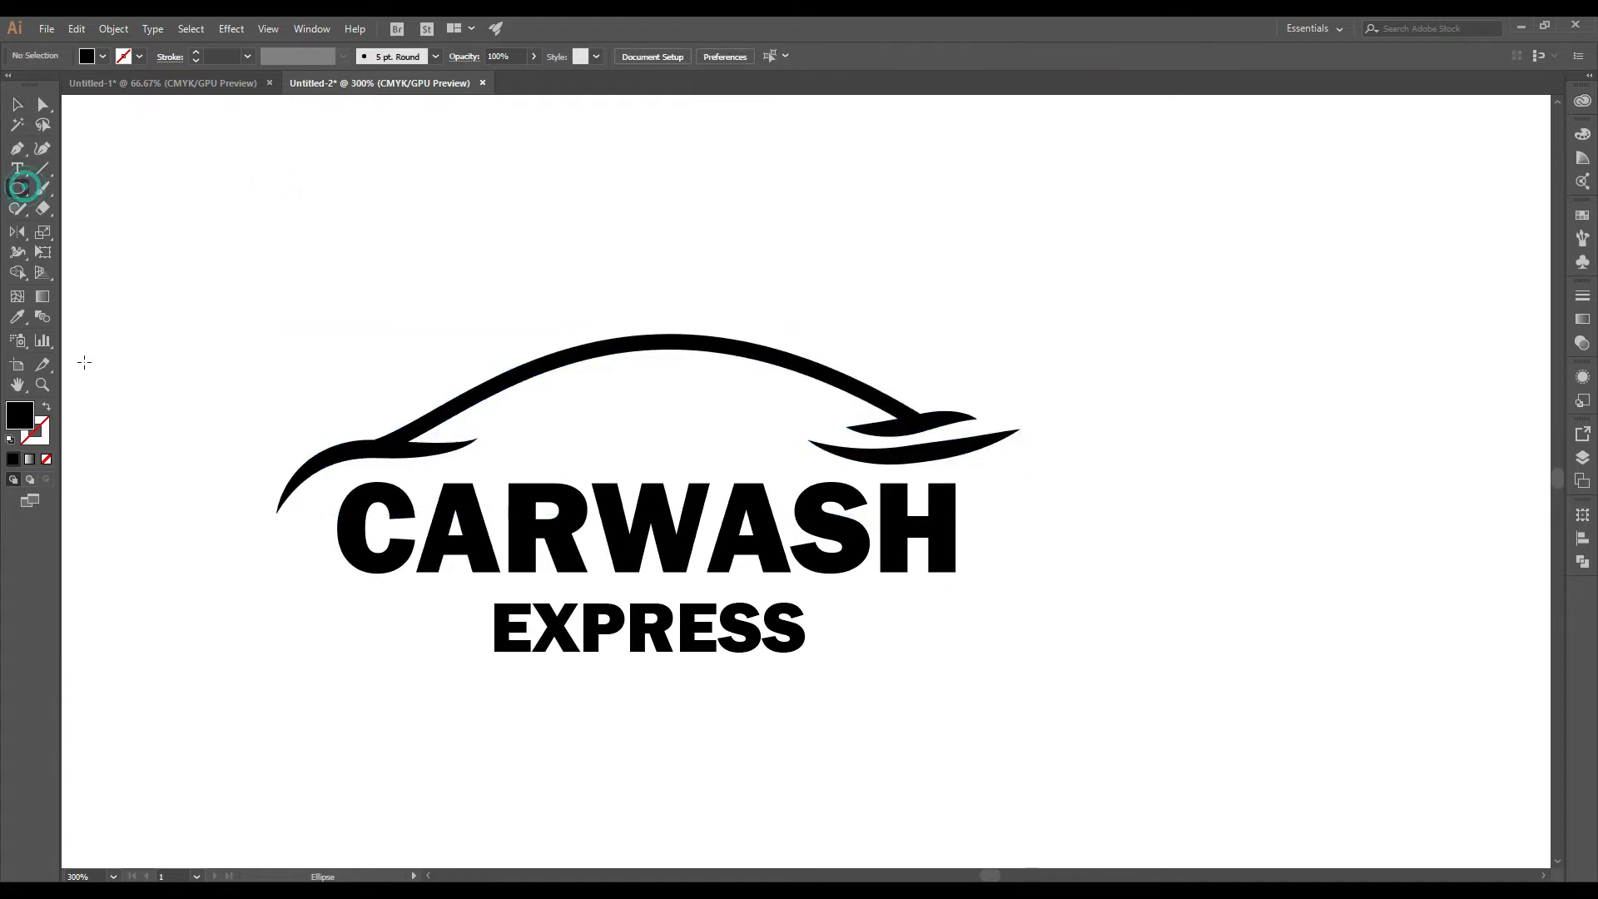
Step: Swap the fill and stroke colors and draw an outlined circle around the front of the car and lettering
left_click(47, 406)
scroll(509, 370, "down", 1)
left_click_drag(321, 403, 480, 562)
left_click(416, 350)
left_click(839, 484)
left_click_drag(414, 362, 535, 483)
key("ctrl+z")
Step: Draw five overlapping outlined circles of varying size along the roofline from the front to the rear tip
left_click_drag(396, 344, 546, 395)
left_click_drag(502, 308, 643, 450)
mouse_move(697, 327)
left_mouse_down()
mouse_move(610, 383)
mouse_move(594, 429)
left_mouse_up()
mouse_move(802, 343)
left_mouse_down()
mouse_move(699, 402)
mouse_move(660, 482)
left_mouse_up()
left_click_drag(871, 378, 750, 500)
Step: Draw four overlapping outlined circles along the underside of the lettering, closing the ring from rear to front
left_click_drag(825, 458, 766, 588)
left_click_drag(745, 575, 745, 575)
left_click_drag(547, 483, 660, 575)
mouse_move(454, 458)
left_mouse_down()
mouse_move(557, 523)
mouse_move(620, 537)
mouse_move(588, 539)
left_mouse_up()
Step: Nudge the small circle at the top of the roof slightly upward
left_click(19, 105)
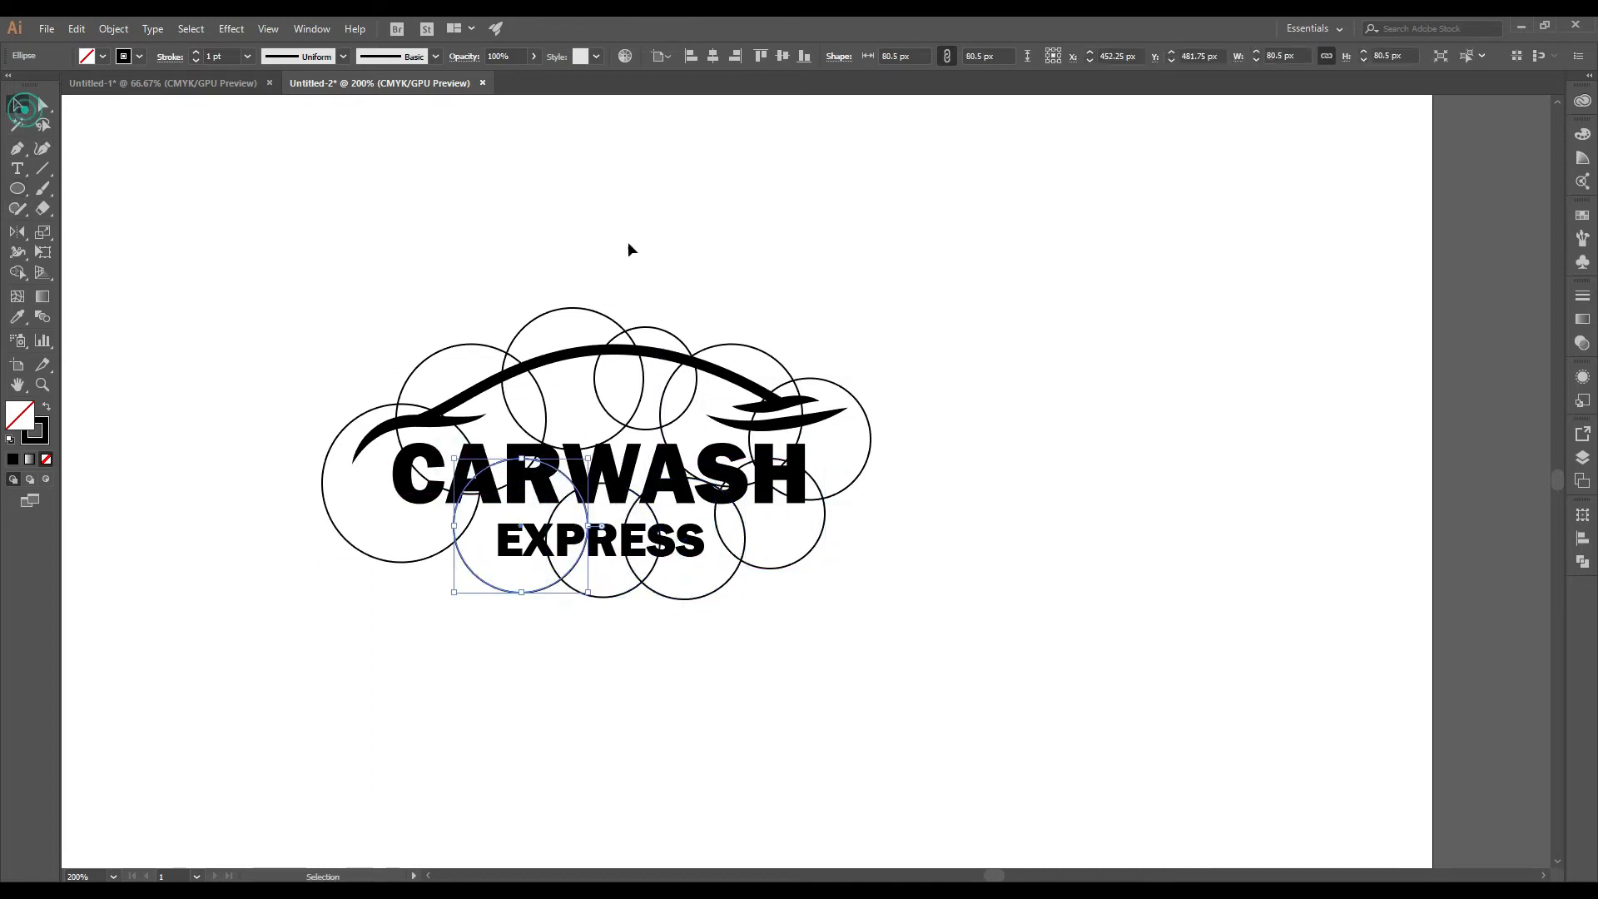
left_click(309, 191)
scroll(690, 344, "up", 2)
left_click_drag(681, 350, 685, 340)
scroll(711, 324, "down", 2)
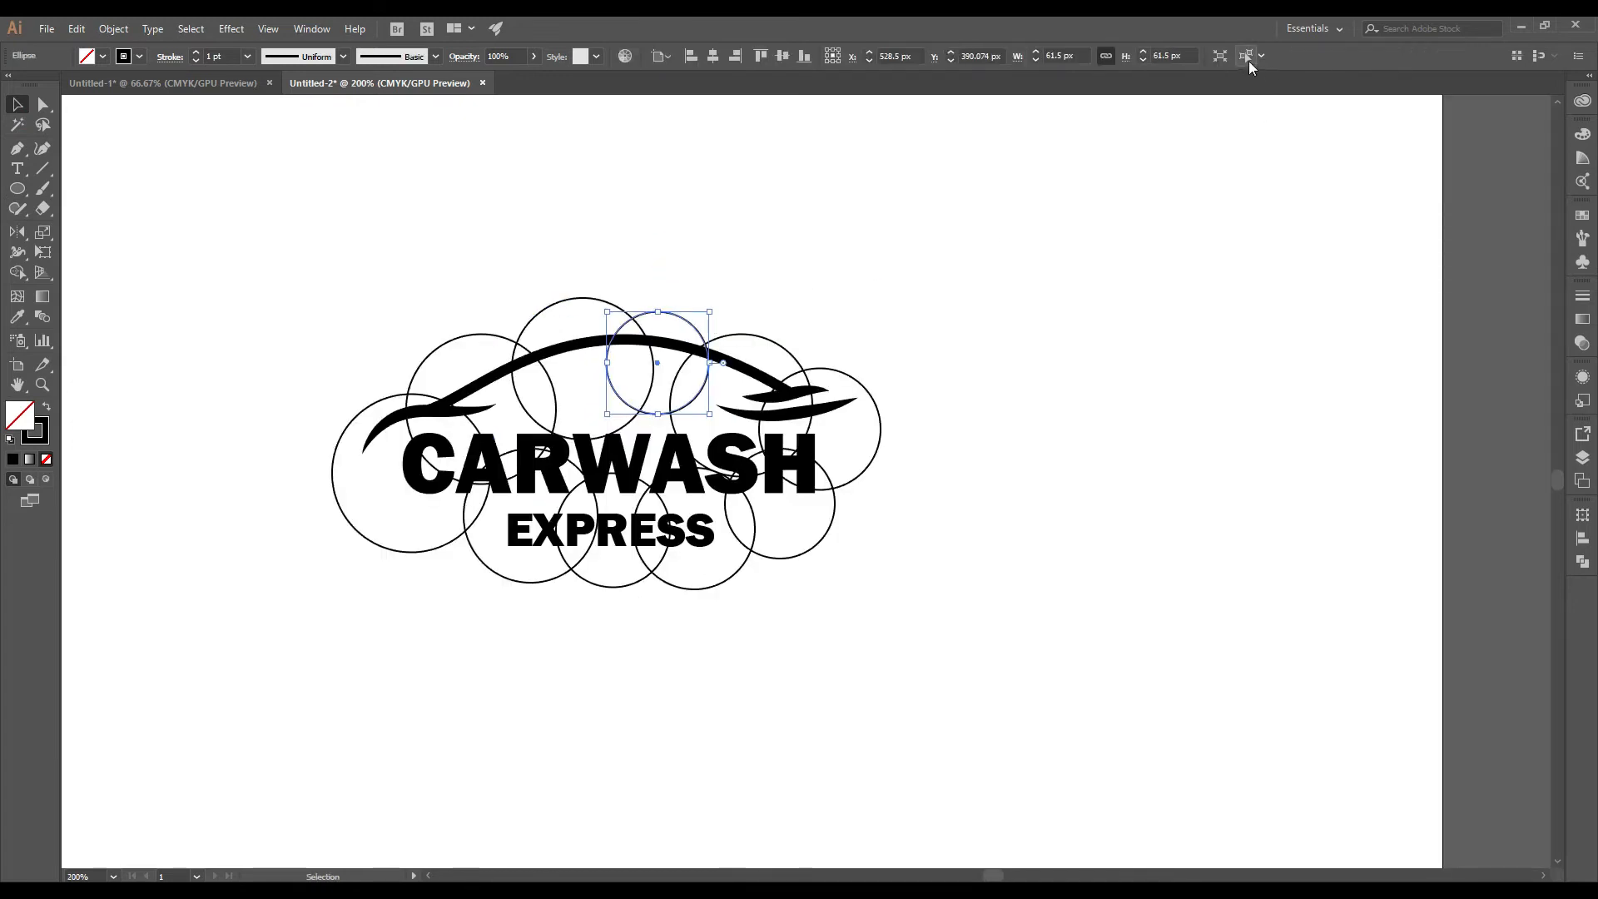
Step: Select all the similar circles and unite them into one cloud outline with Pathfinder
left_click(1240, 56)
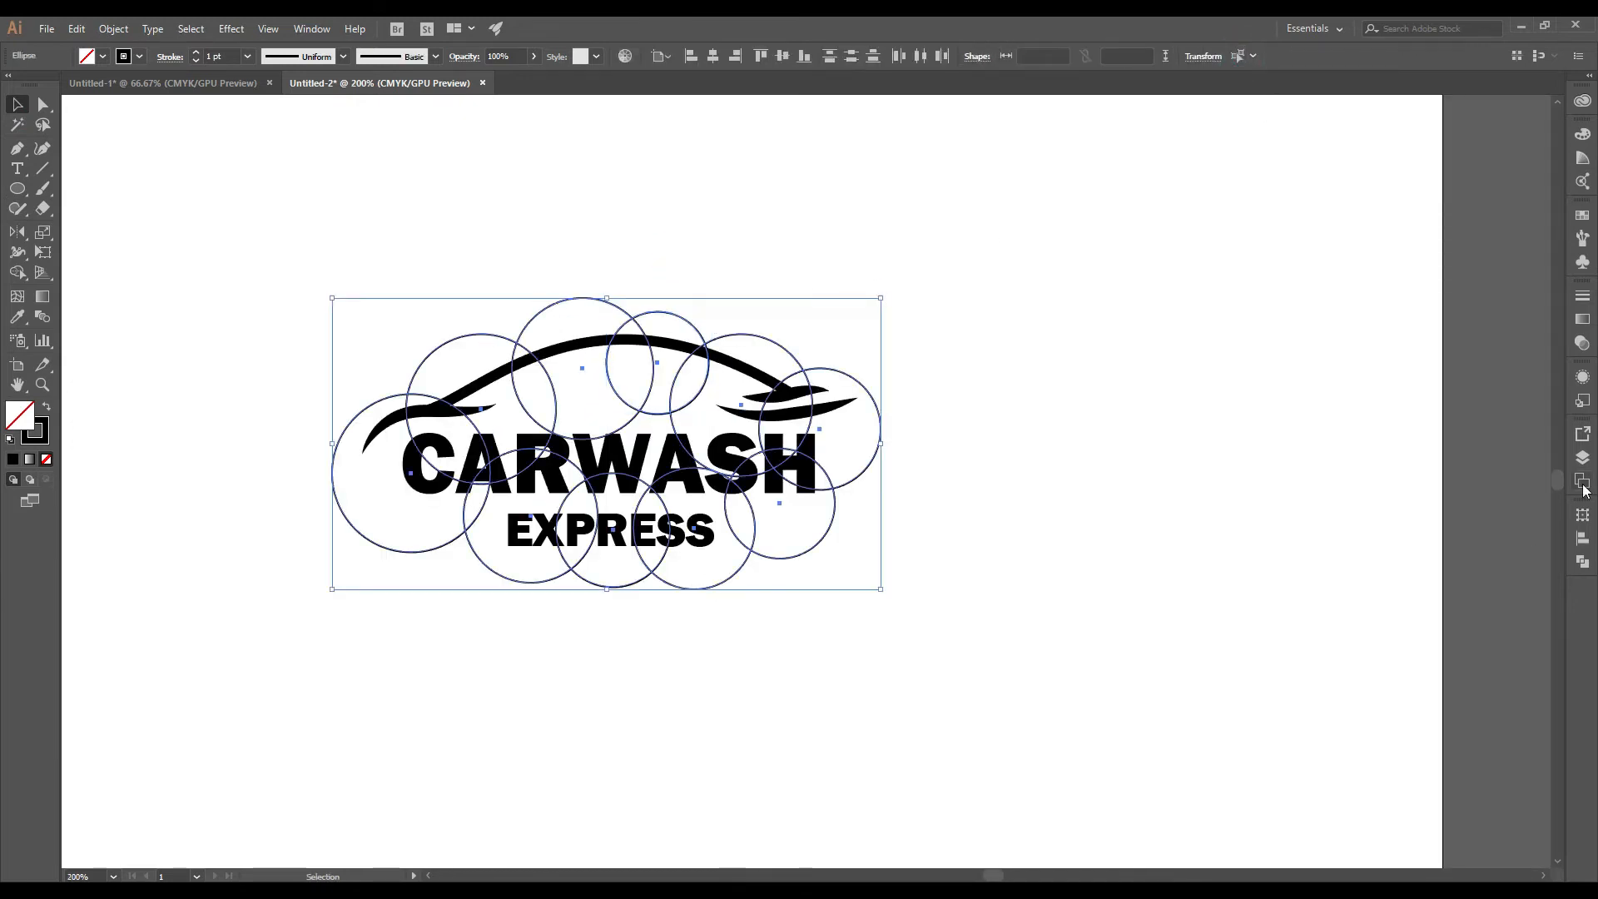
left_click(1583, 563)
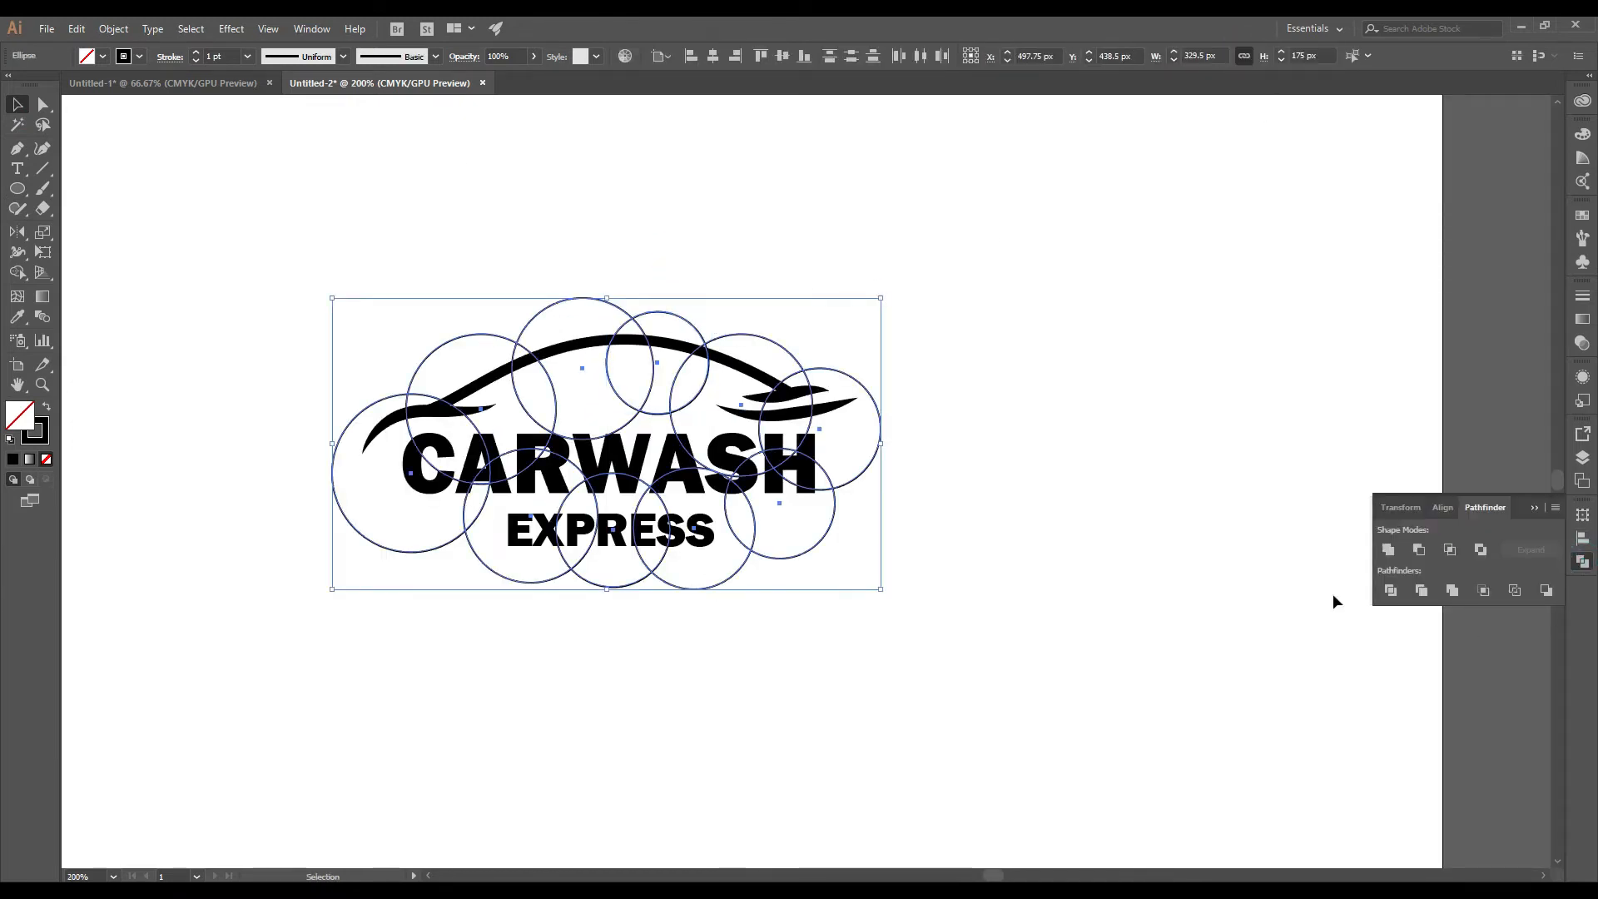
left_click(1388, 551)
left_click(310, 29)
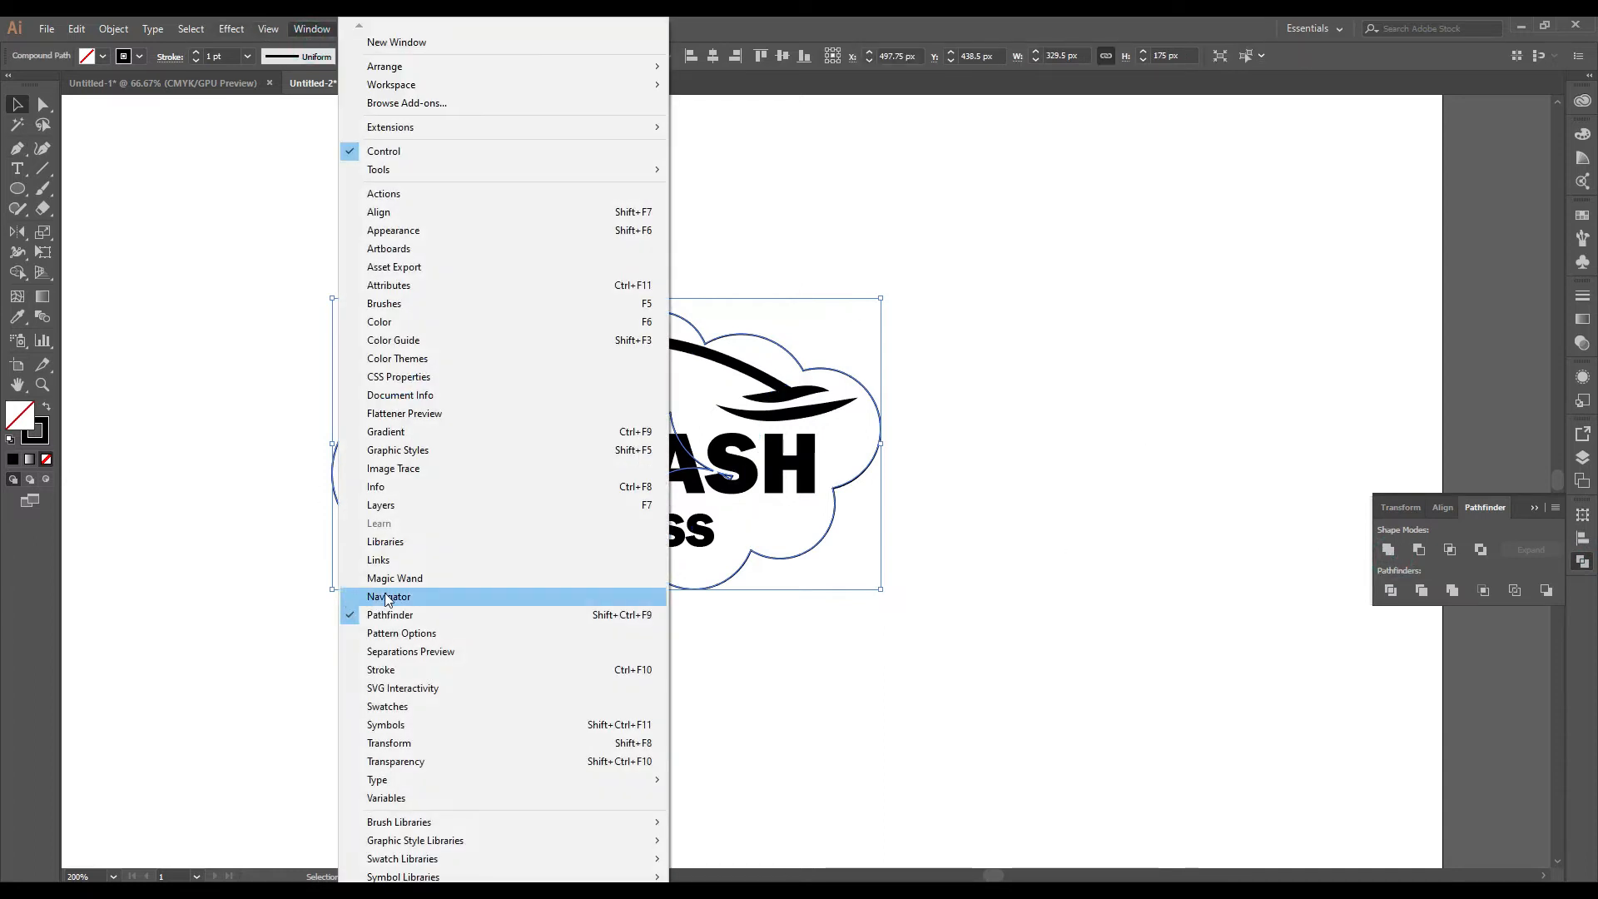
left_click(1390, 554)
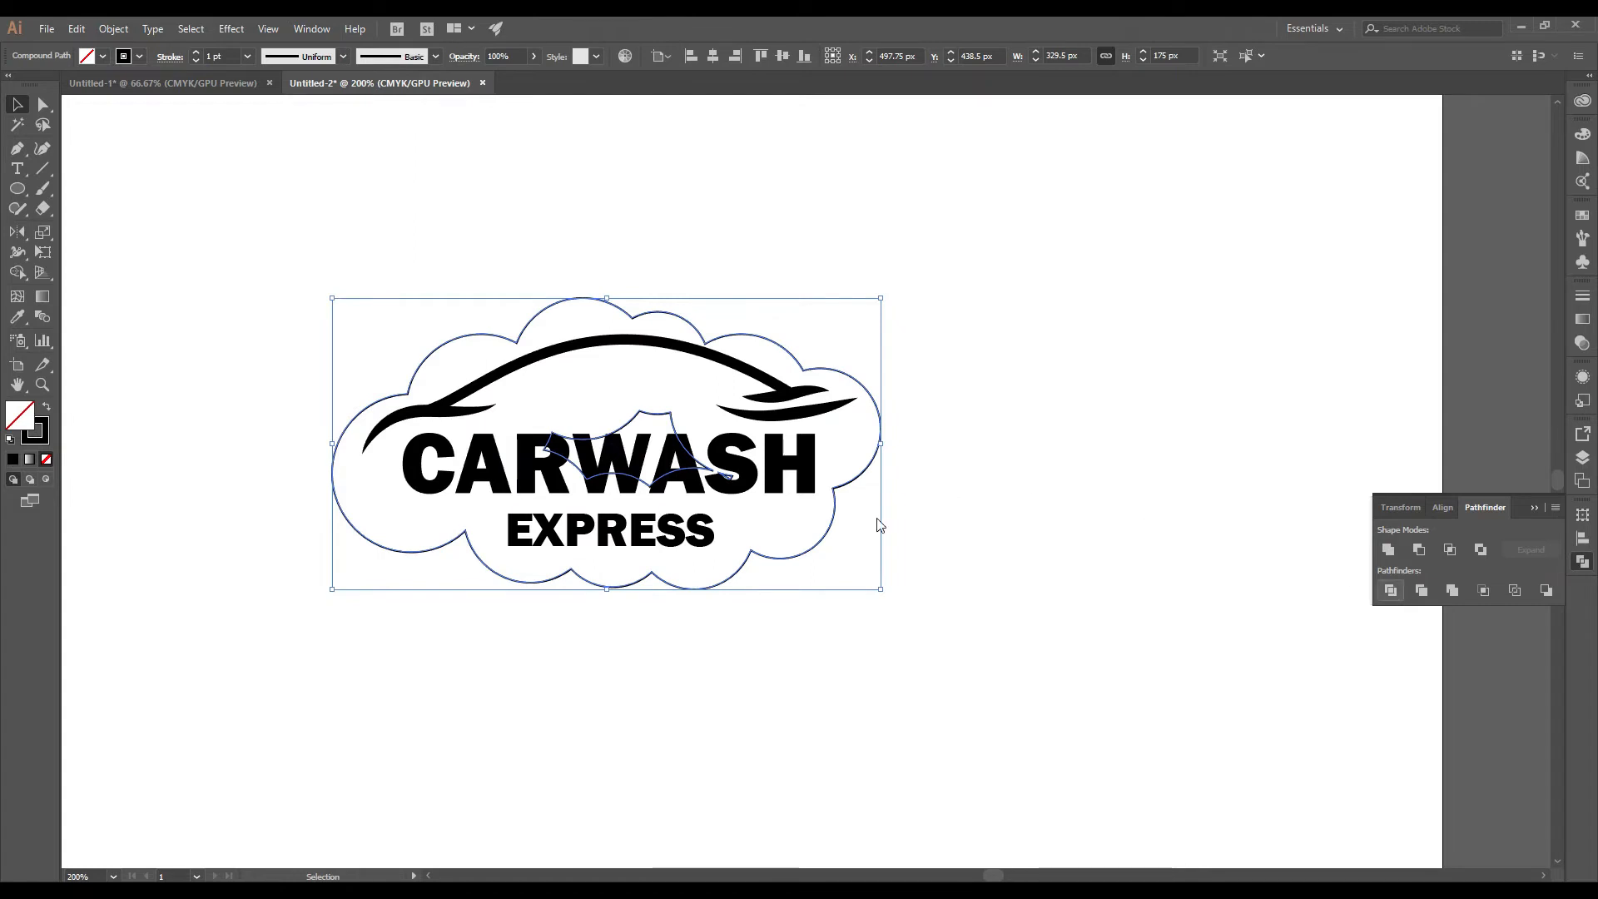
Step: Merge the cloud's large inner gap with Shape Builder and enlarge the cloud to about 354 by 188 px
key("shift+m")
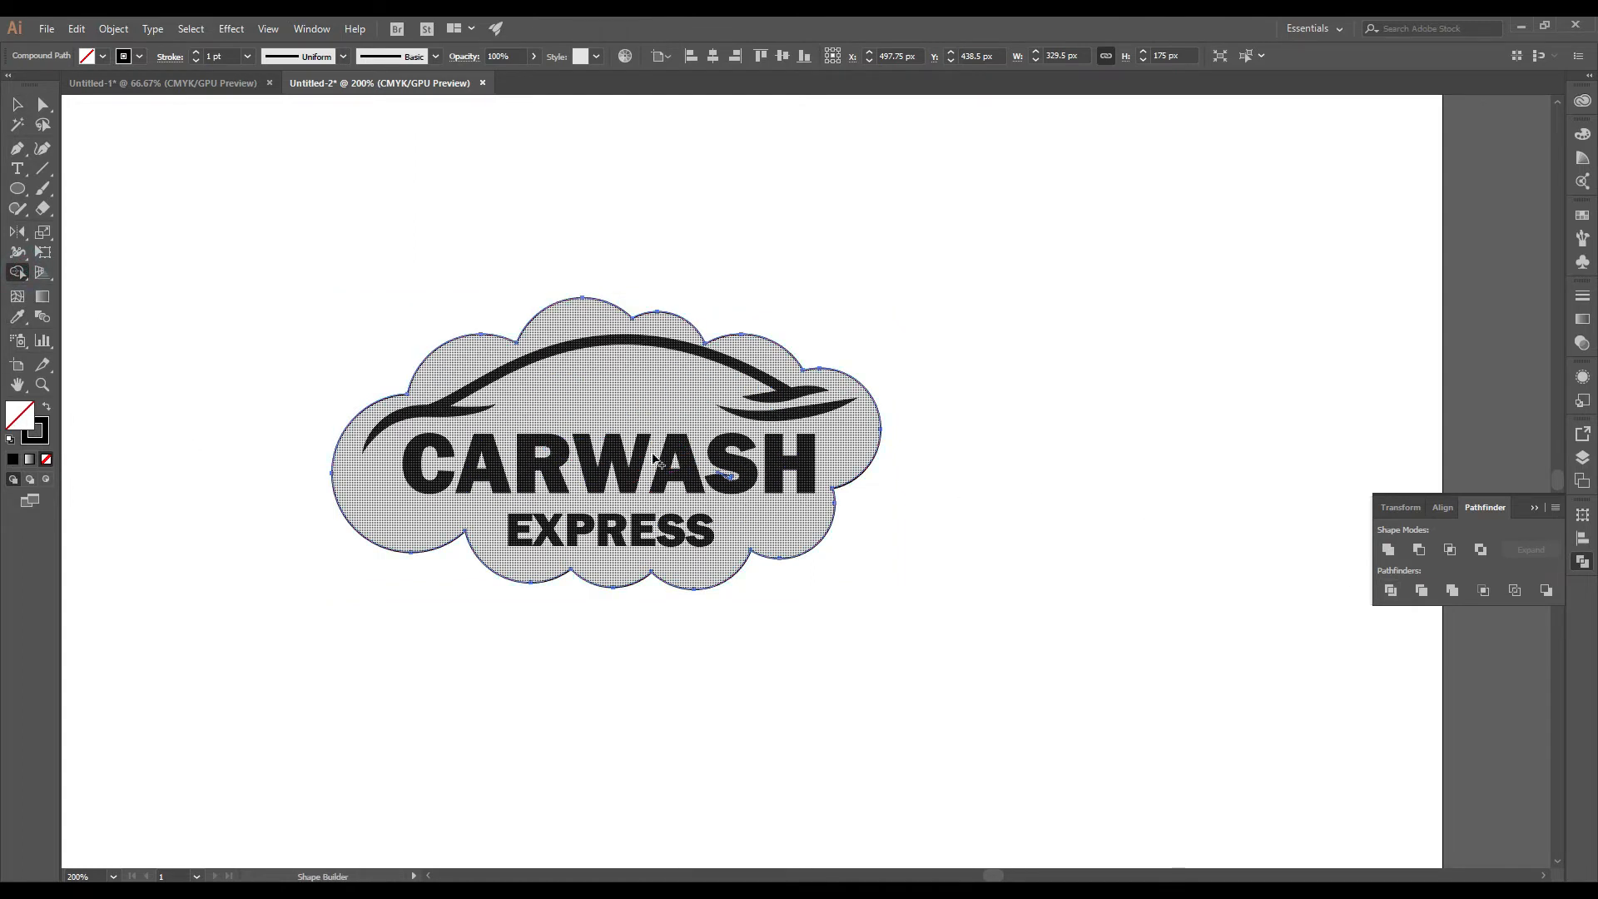
left_click(17, 106)
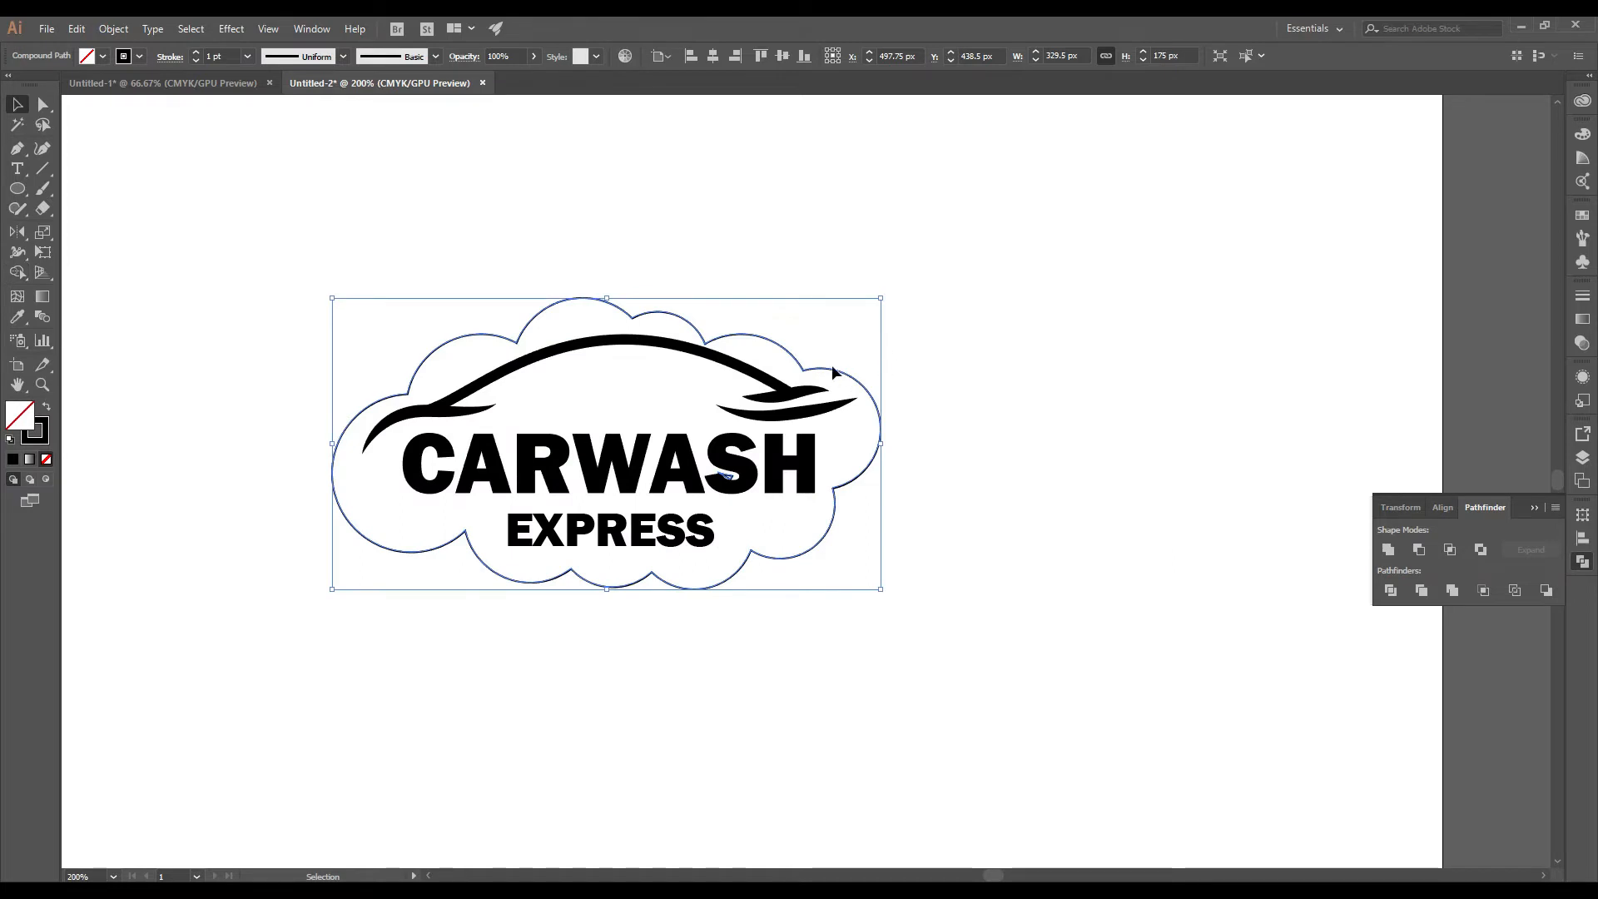
left_click_drag(884, 300, 905, 289)
left_click_drag(902, 586, 912, 593)
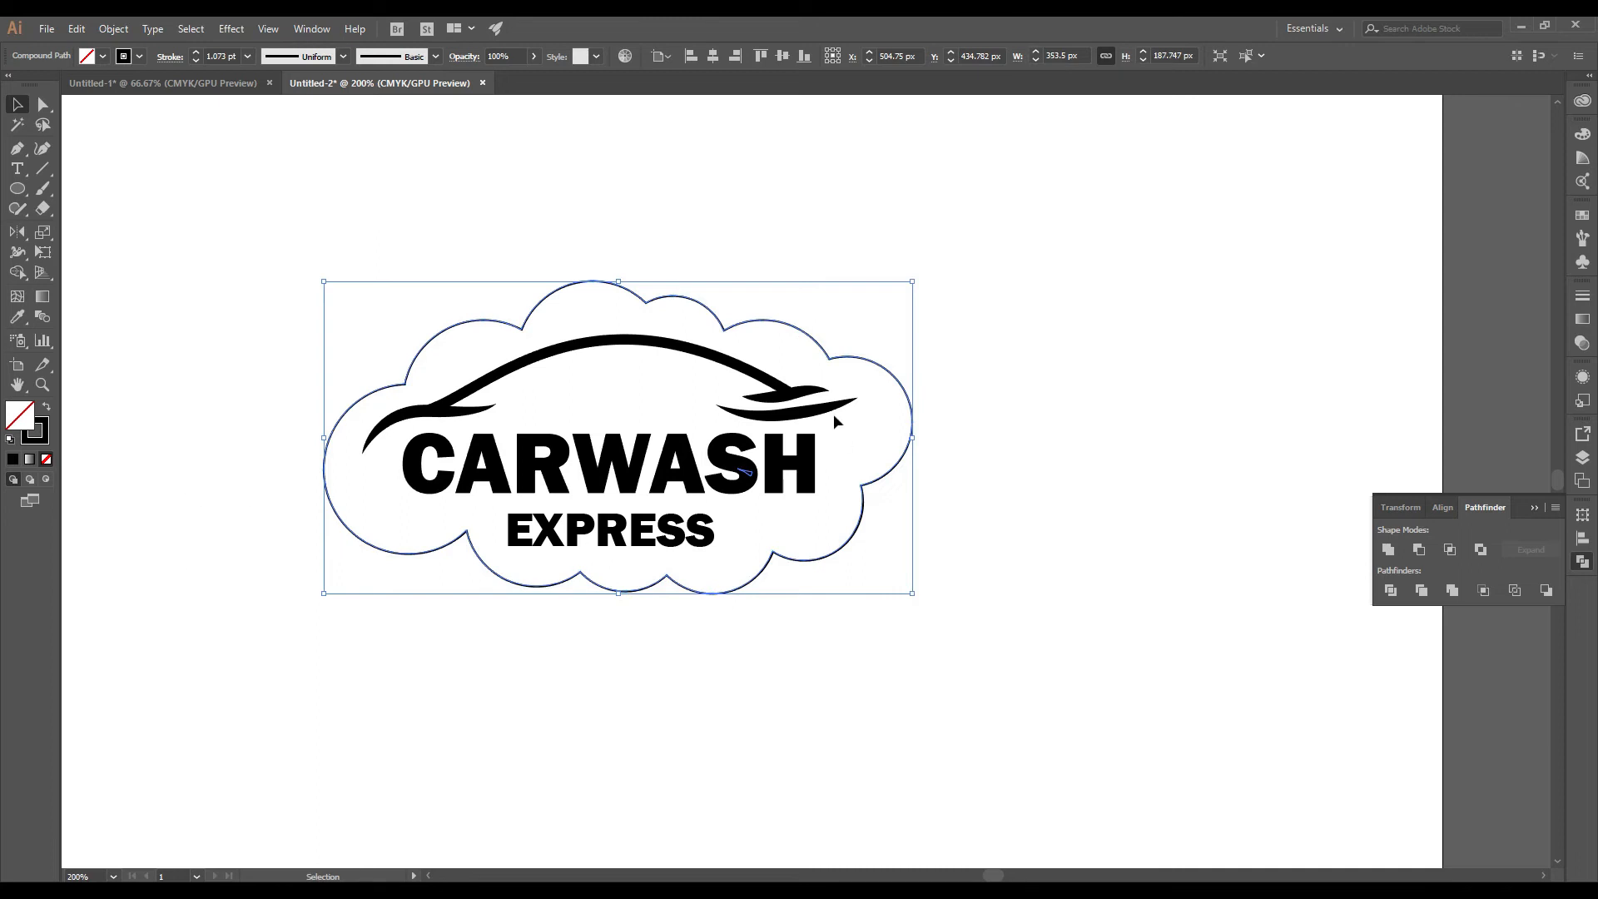
Step: Merge the small leftover gap inside the cloud using Shape Builder
left_click(19, 296)
left_click(746, 468)
key("v")
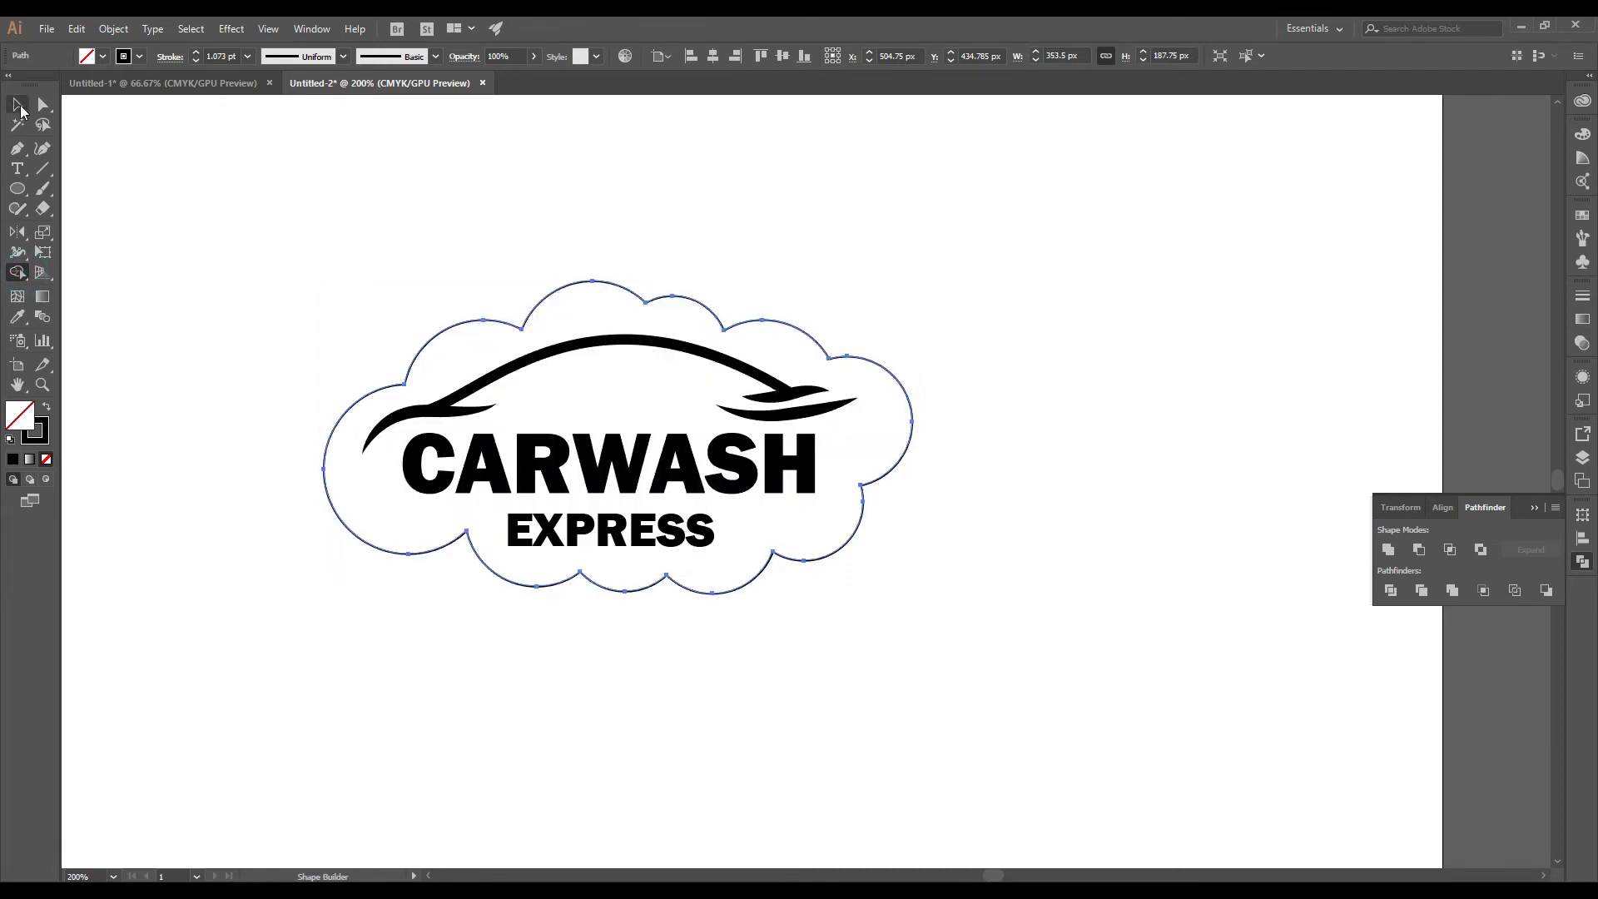
Step: Remove the cloud's stroke and fill it with light blue
left_click(17, 317)
left_click(167, 260)
left_click(87, 56)
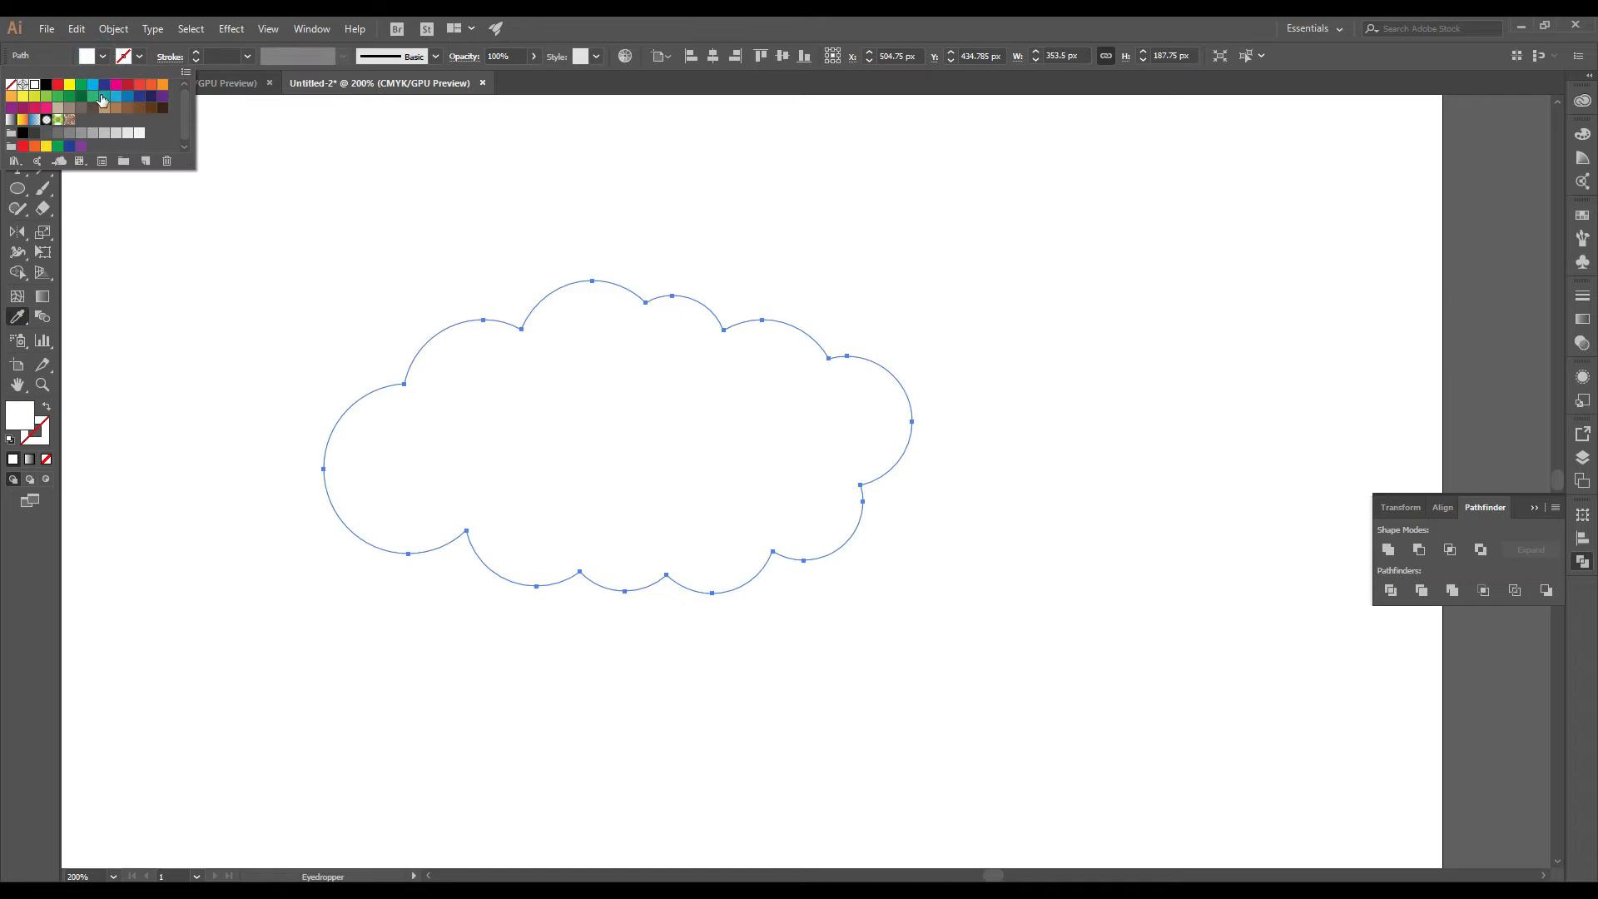
left_click(116, 98)
key("Escape")
key("v")
Step: Send the blue cloud behind the car outline and the lettering
right_click(468, 205)
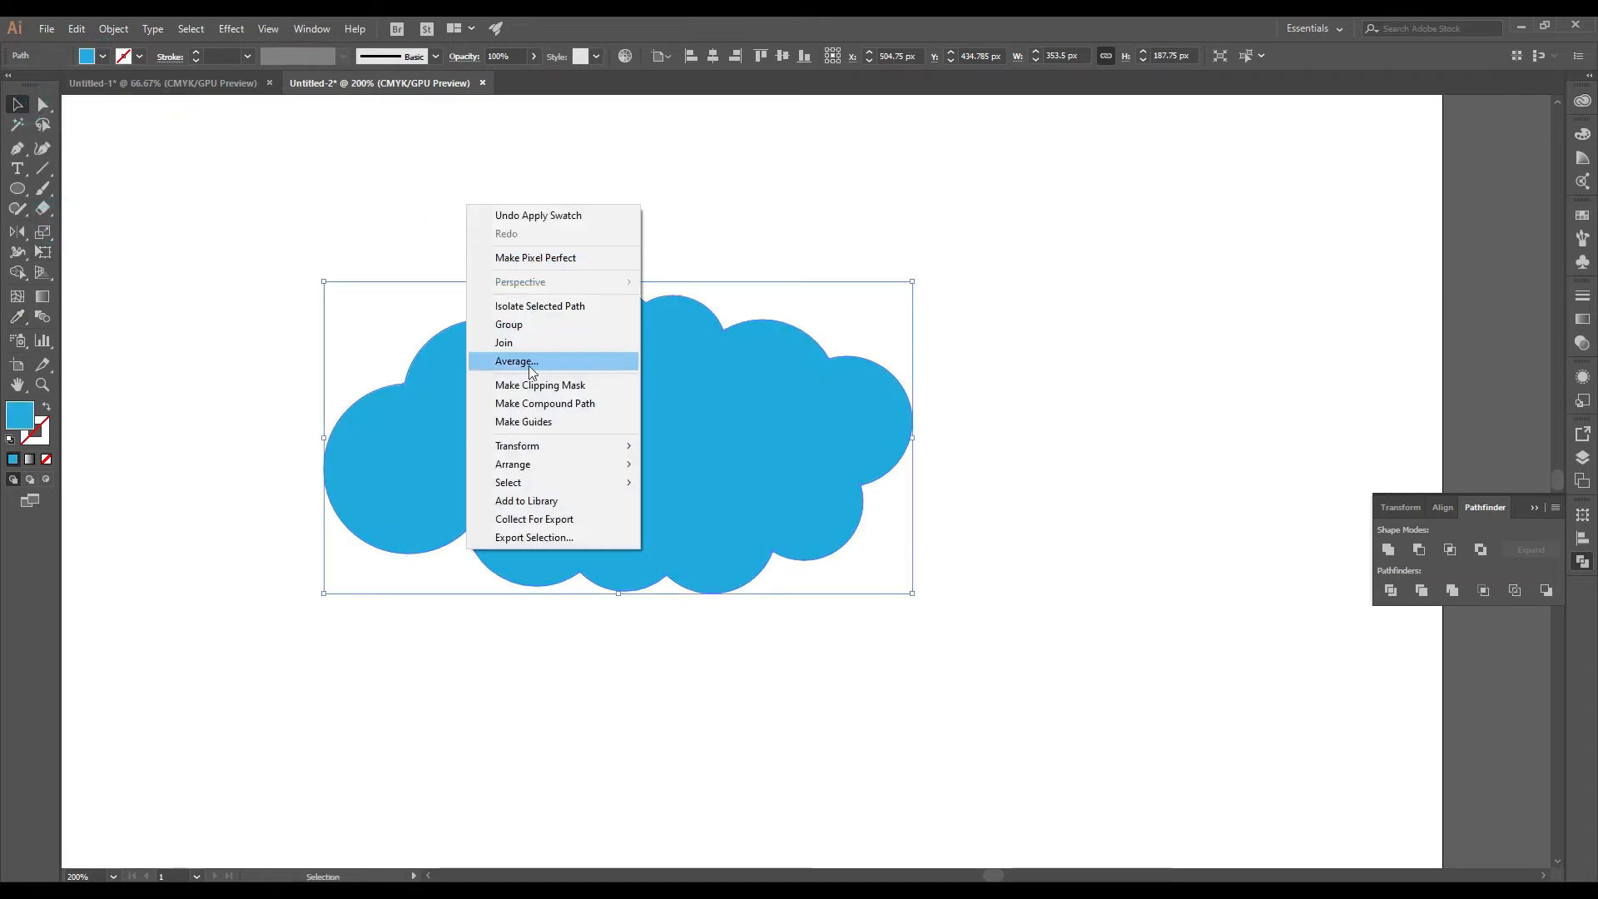
mouse_move(546, 467)
left_click(783, 520)
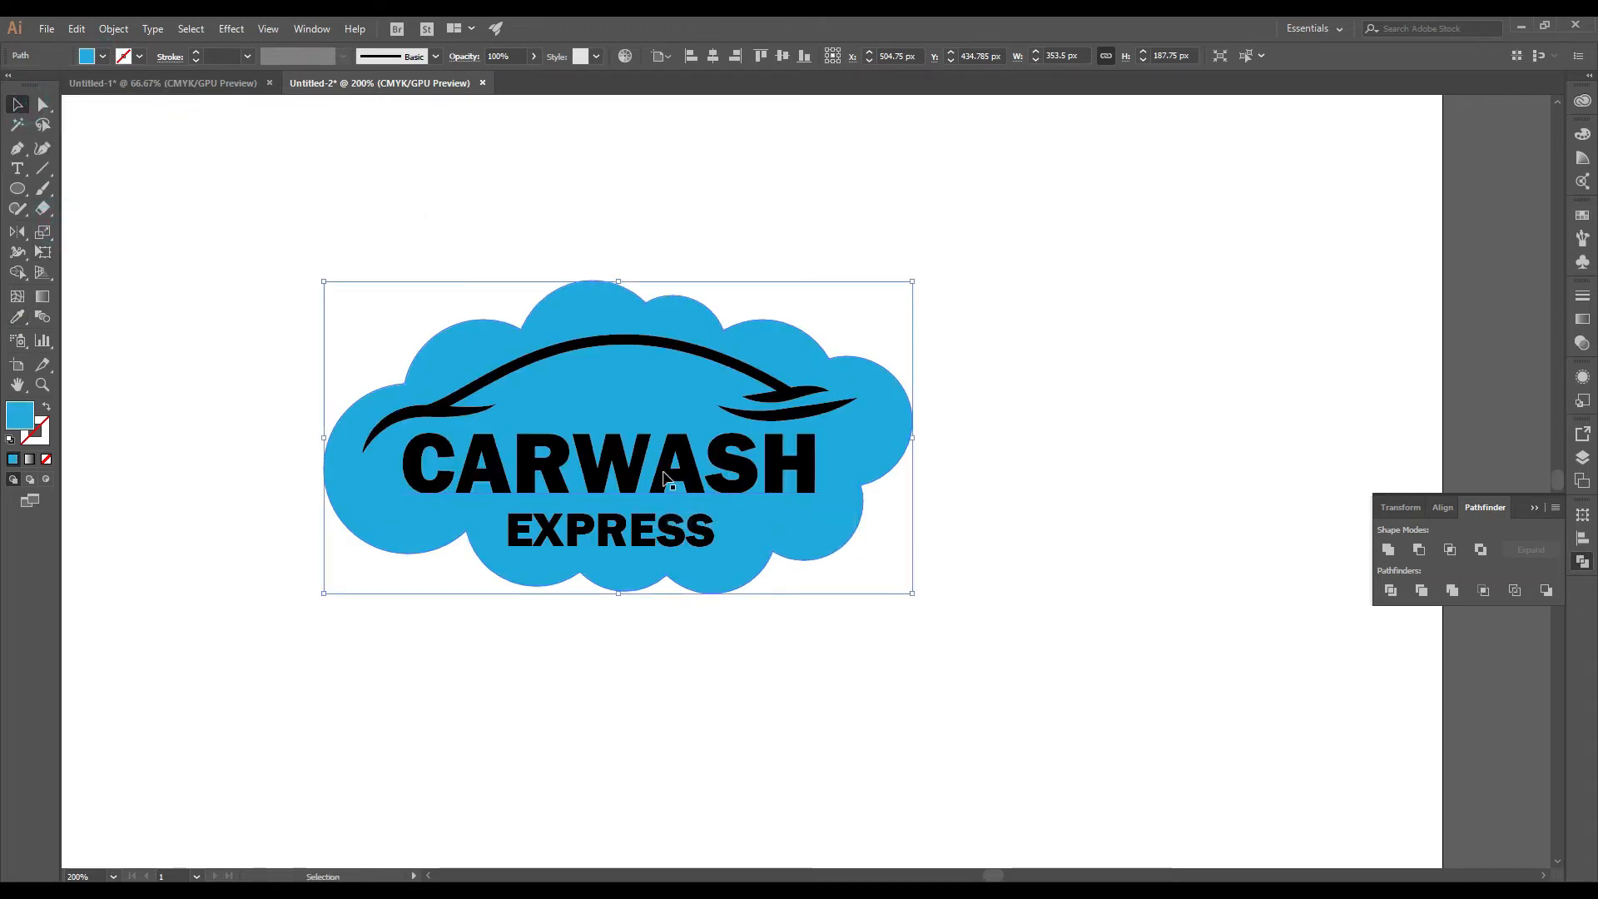
Step: Fill the car outline and the CARWASH lettering with yellow
left_click(690, 345)
left_click(86, 56)
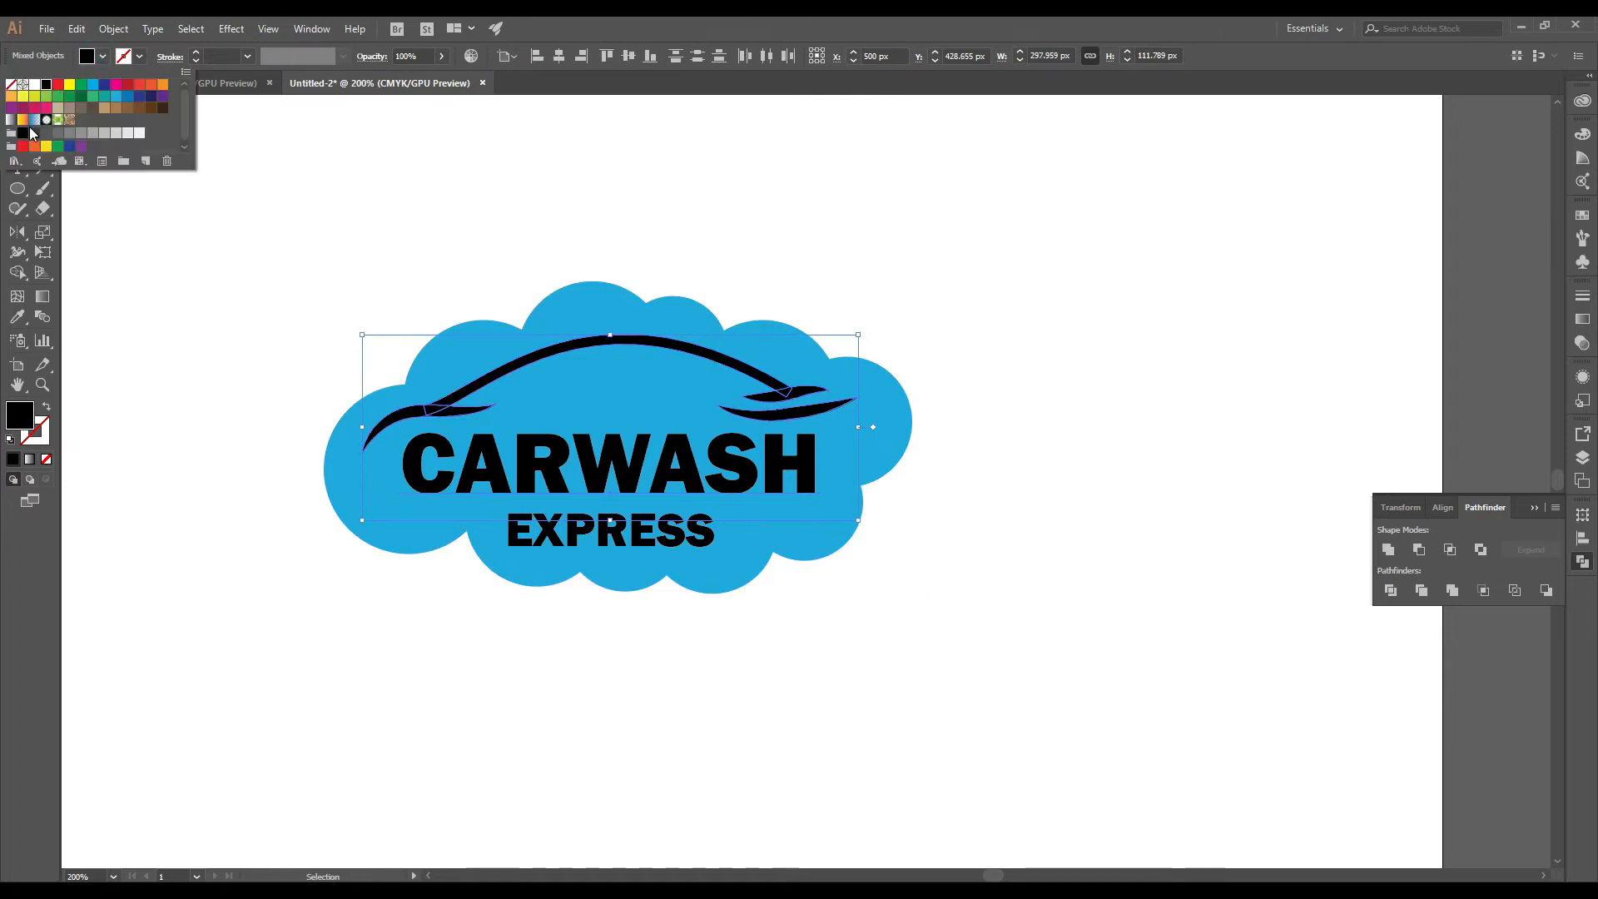
left_click(46, 146)
left_click(719, 235)
Step: Recolour the EXPRESS lettering white by sampling the blank artboard with the Eyedropper
left_click(643, 548)
left_click(19, 318)
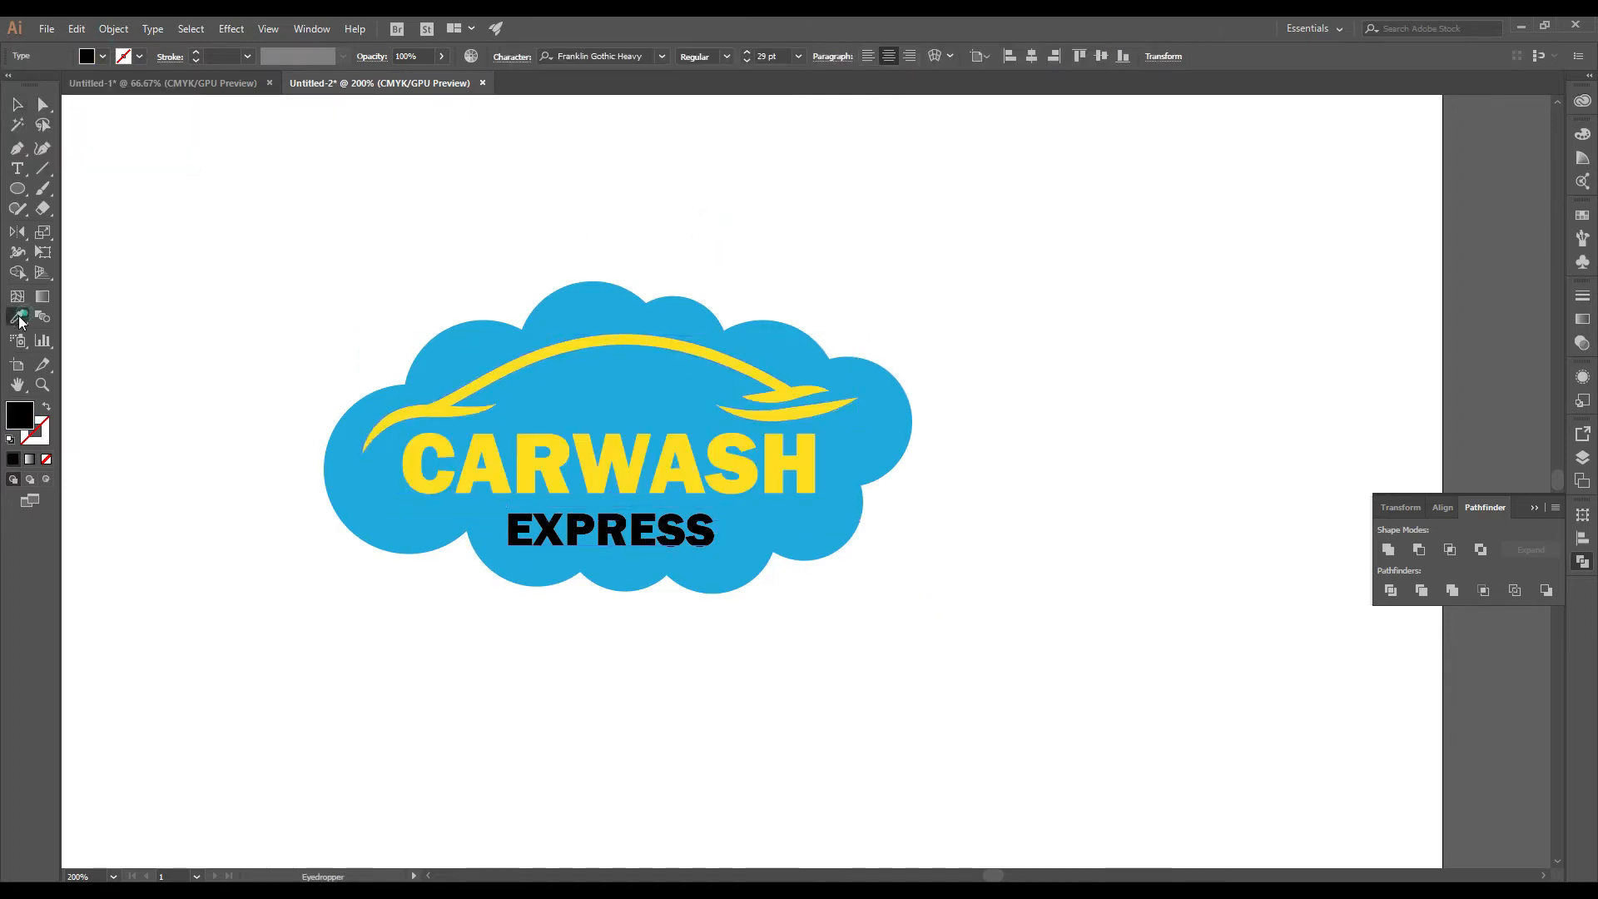
left_click(251, 254)
left_click(42, 106)
left_click(263, 130)
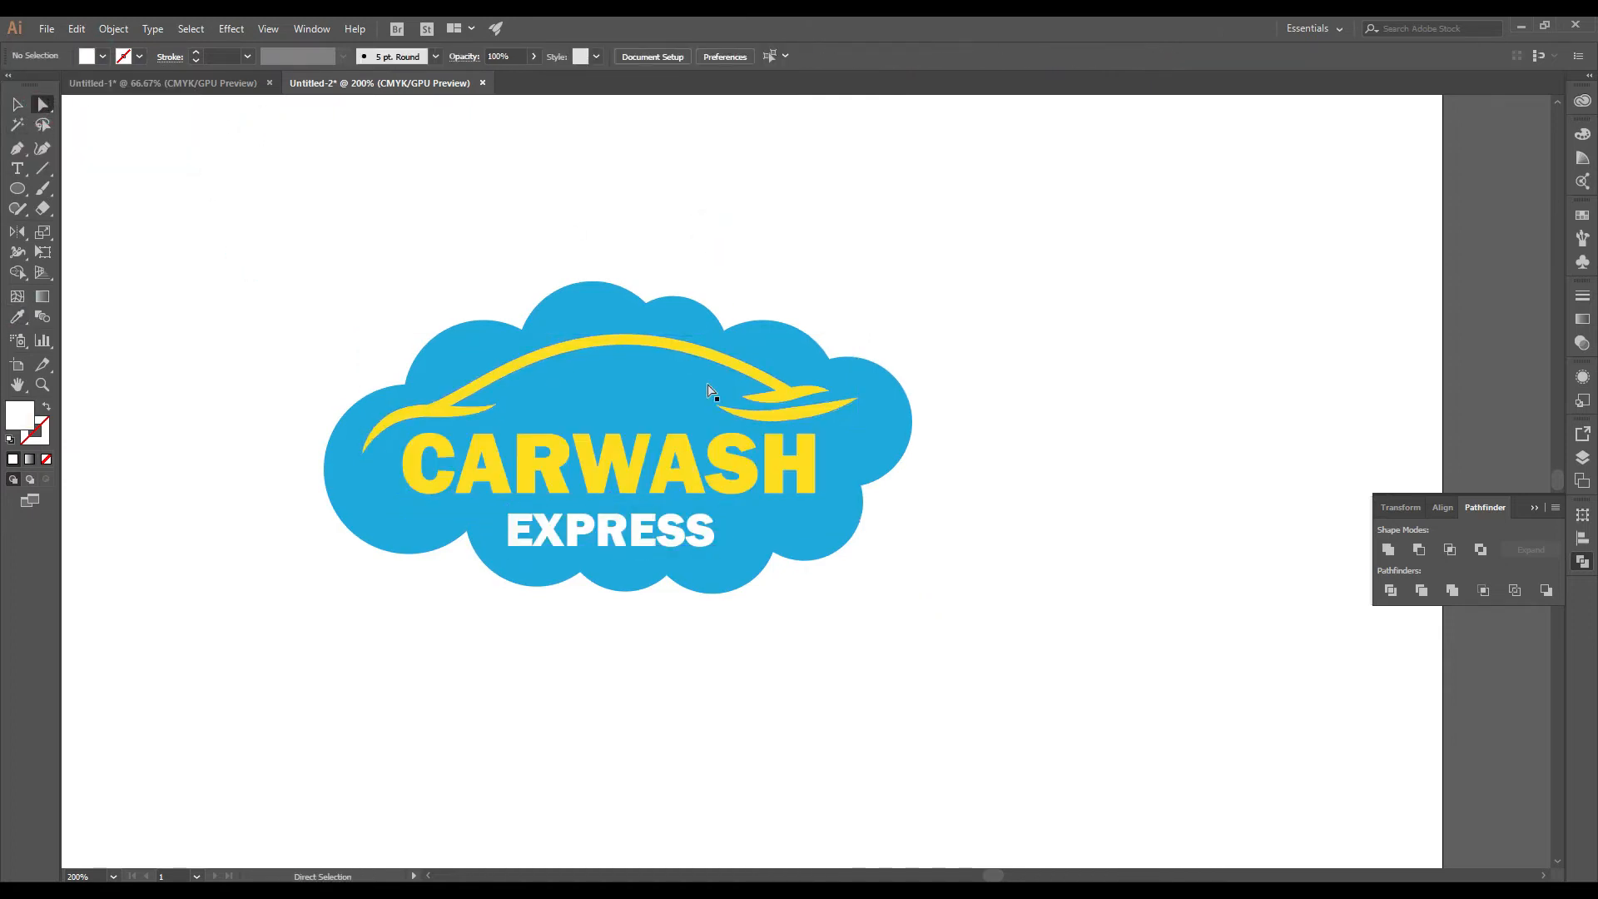
Step: Recolour only the lowest swoosh at the car outline's right end white, sampling the artboard
scroll(784, 400, "up", 3)
left_click(759, 433)
scroll(784, 432, "down", 2)
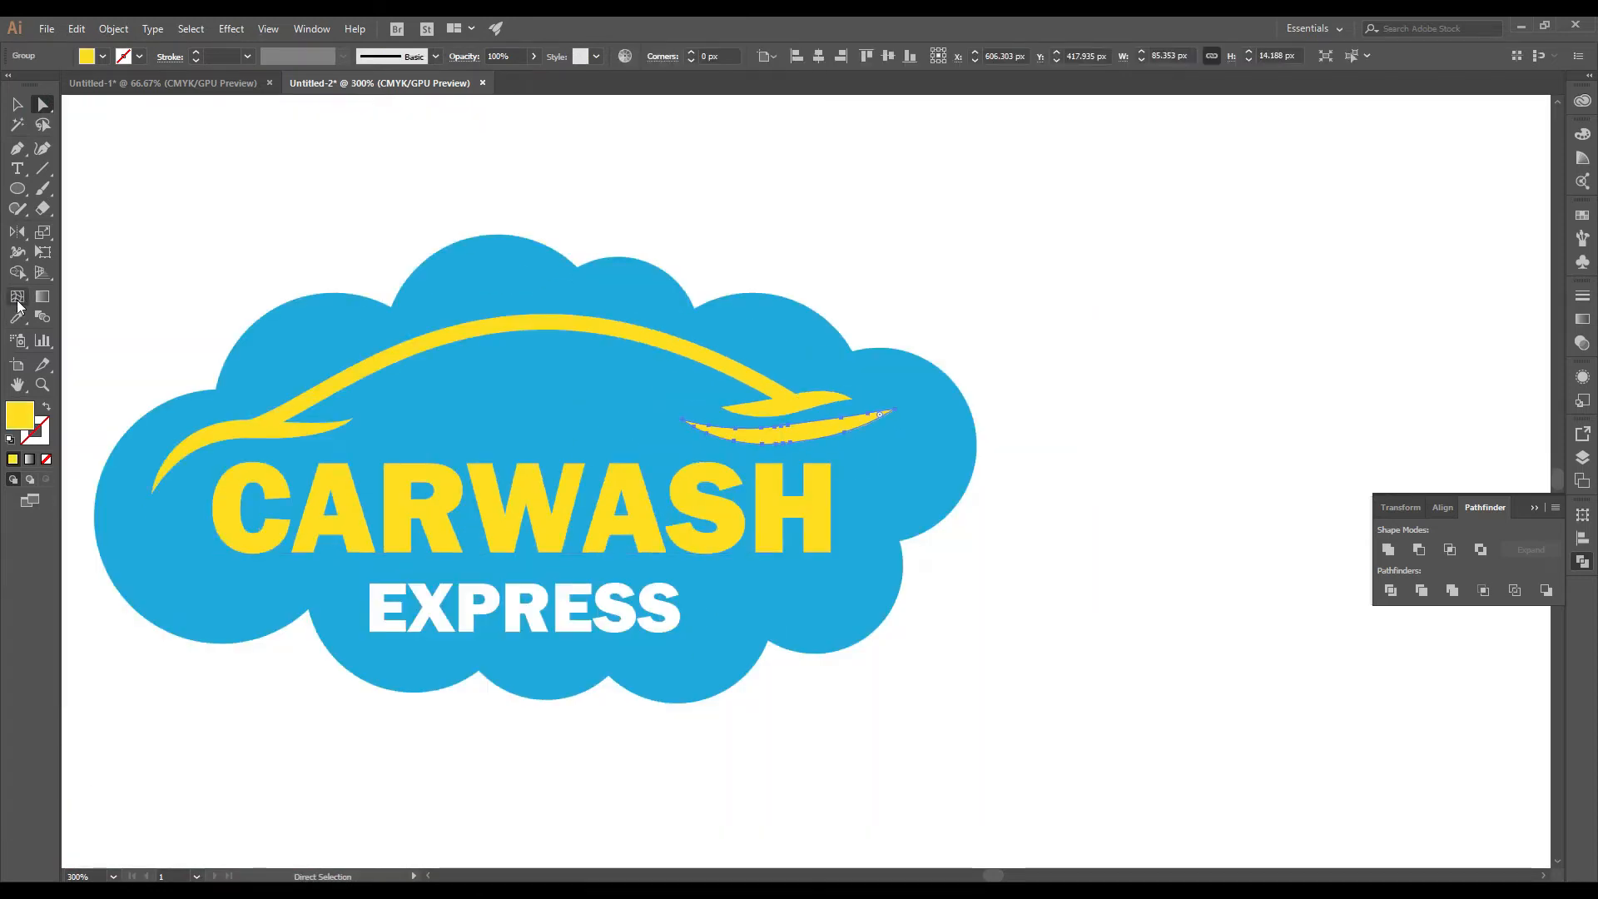
left_click(17, 316)
left_click(258, 258)
left_click(42, 106)
left_click(275, 136)
key("ctrl+1")
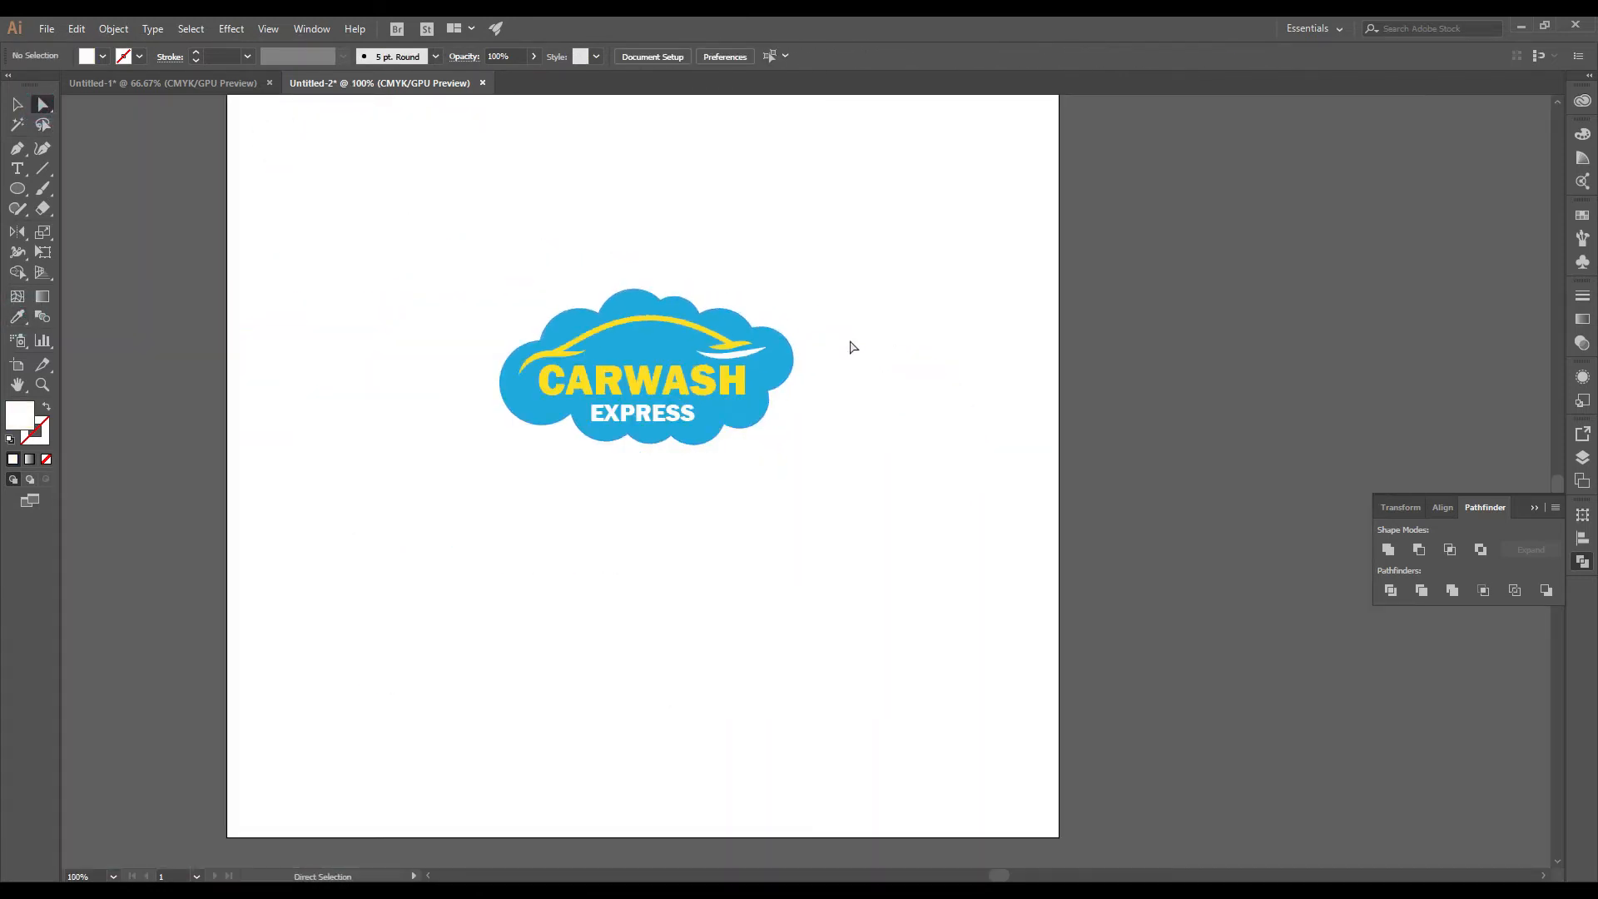
Step: Pick up the cloud's blue fill and draw three small bubble circles above the cloud, two at its upper left and one near the middle
scroll(599, 435, "up", 2)
scroll(528, 507, "up", 2)
left_click(692, 324)
left_click(335, 225)
left_click(18, 188)
scroll(645, 200, "up", 3)
left_click_drag(456, 323, 515, 336)
scroll(524, 300, "down", 2)
scroll(516, 275, "up", 1)
left_click_drag(506, 274, 556, 324)
left_click_drag(726, 267, 779, 318)
Step: Draw two more blue bubbles above the cloud's upper right, about 22 px and 10 px in diameter
left_click_drag(918, 345, 960, 386)
key("ctrl+z")
left_click_drag(906, 311, 980, 384)
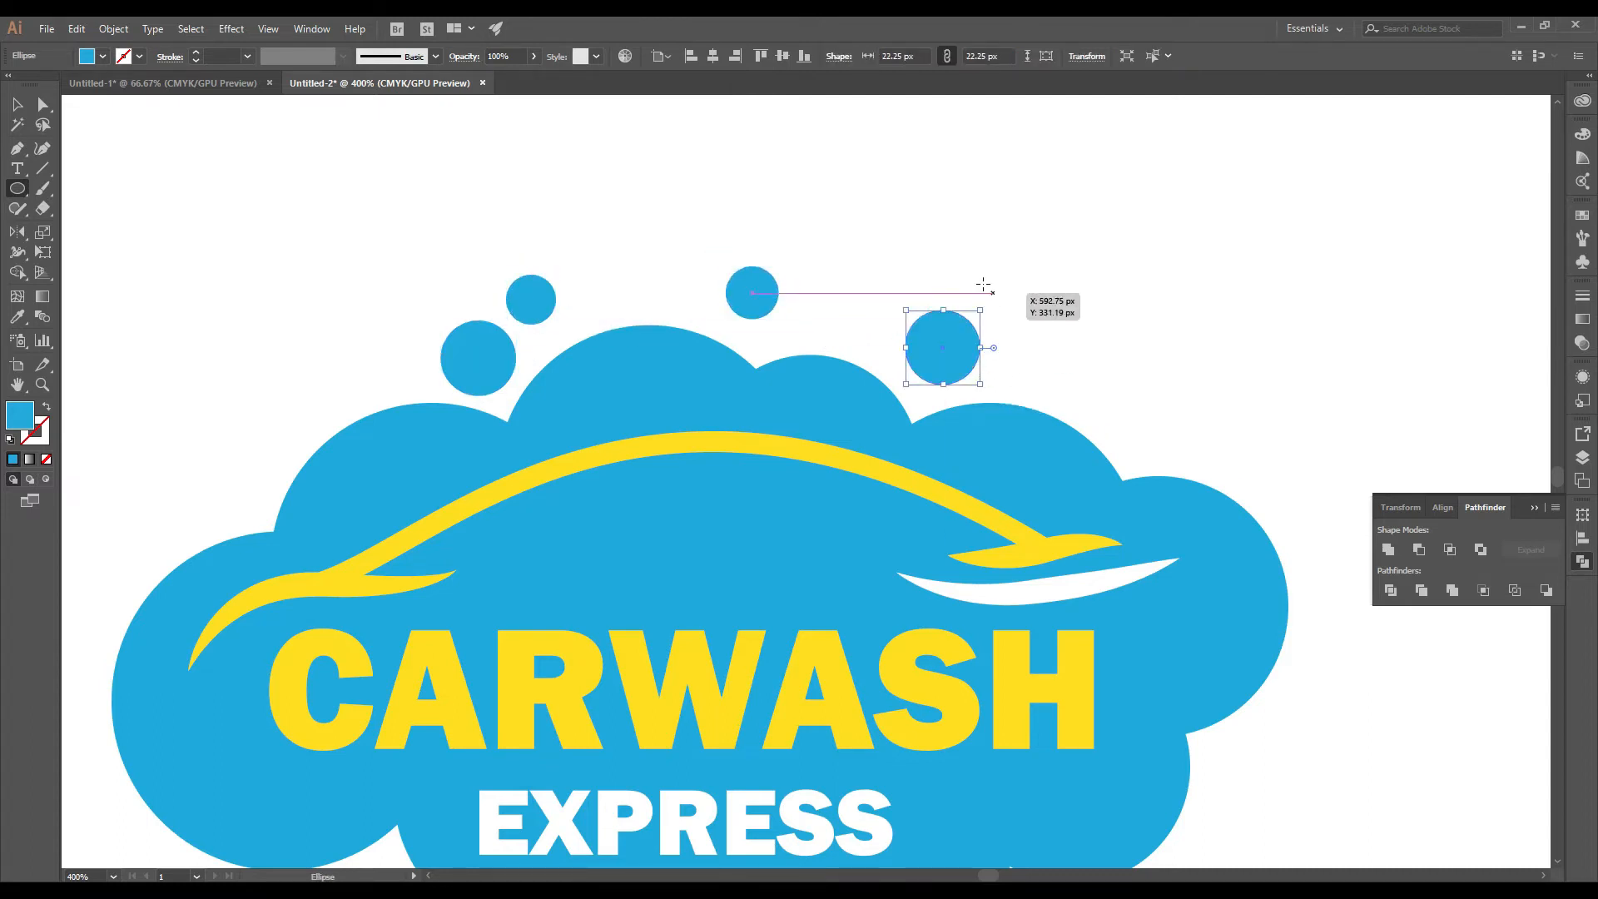
left_click_drag(863, 283, 897, 314)
scroll(897, 315, "down", 2)
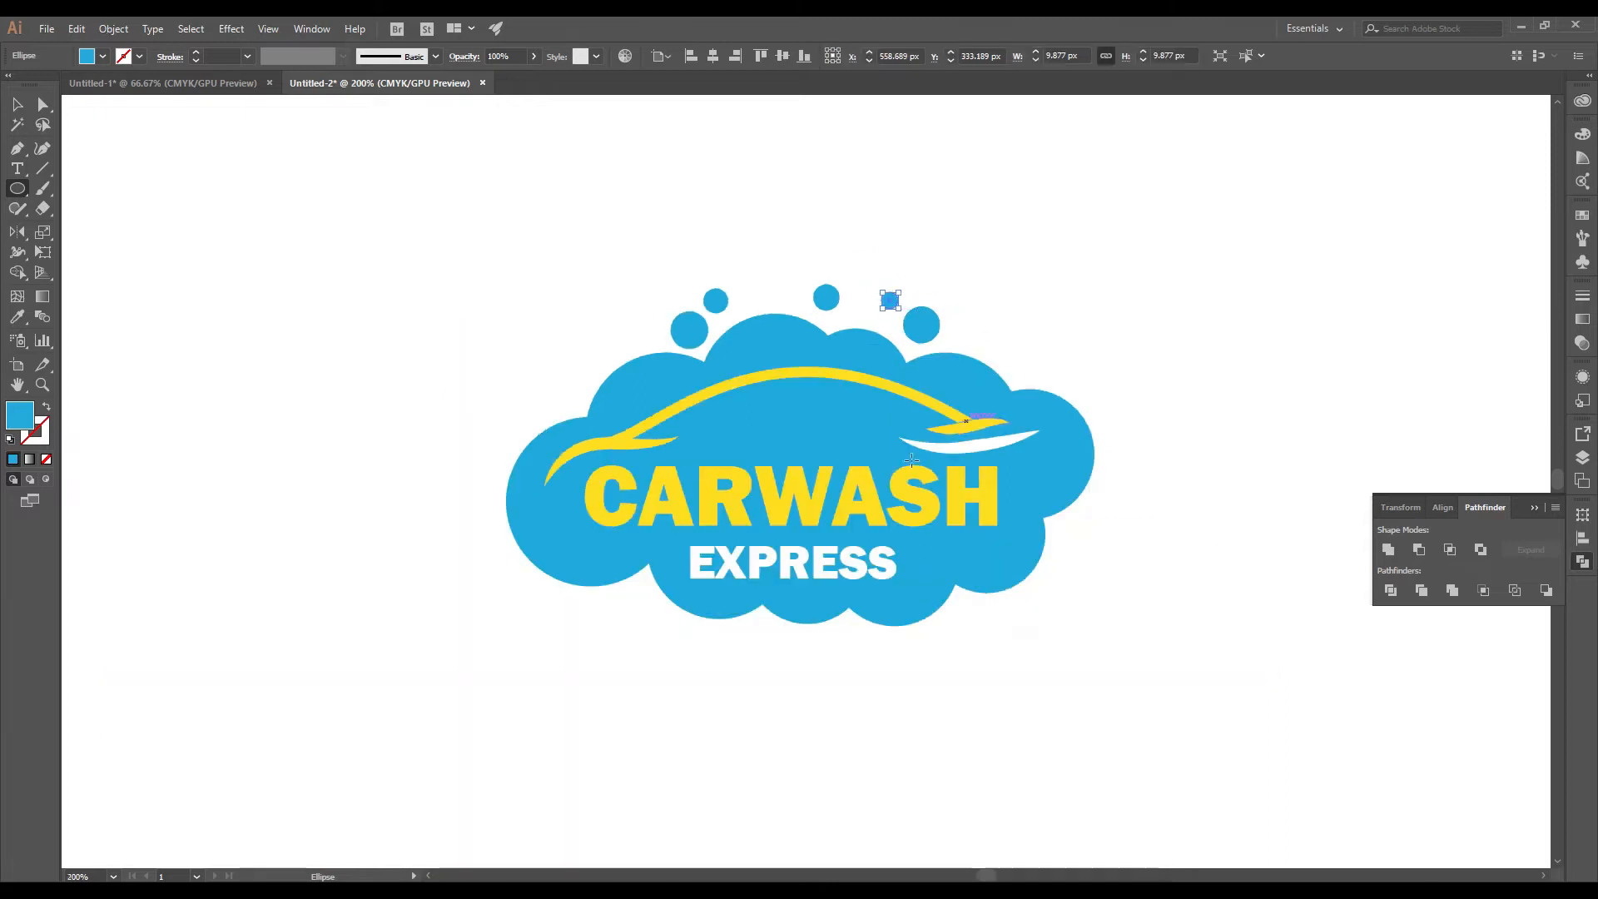
Step: Add blue bubbles of about 17 px at the cloud's left shoulder, 21 px below its lower left, and 17 px beside its lower right
scroll(570, 351, "up", 1)
left_click_drag(519, 408, 563, 454)
scroll(583, 466, "down", 3)
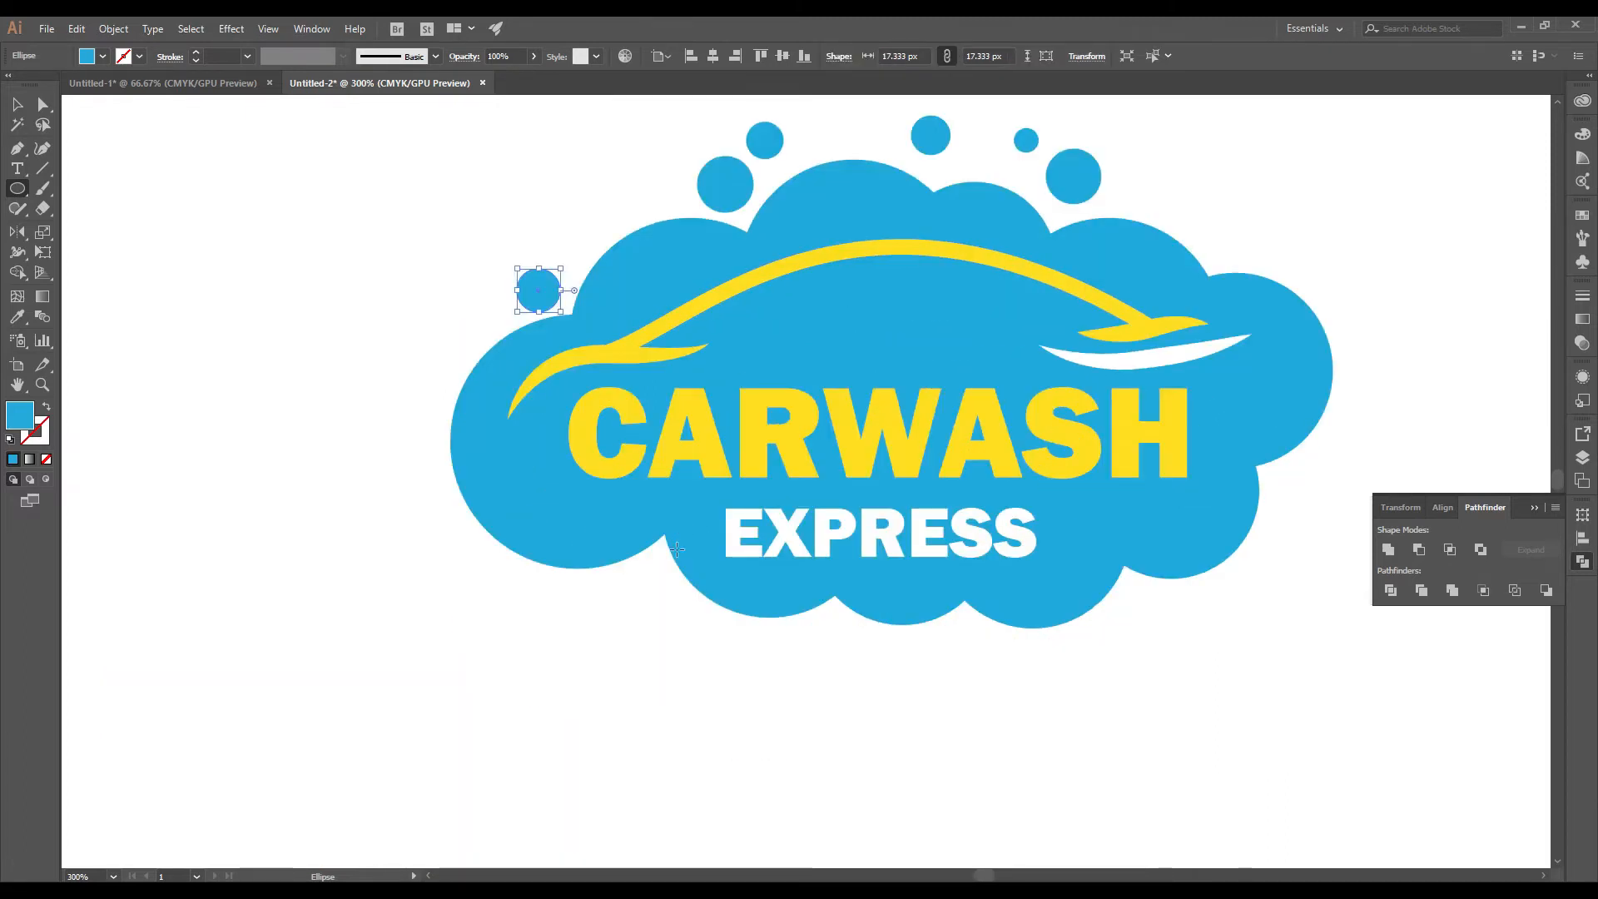
left_click_drag(664, 498, 617, 547)
scroll(625, 537, "down", 2)
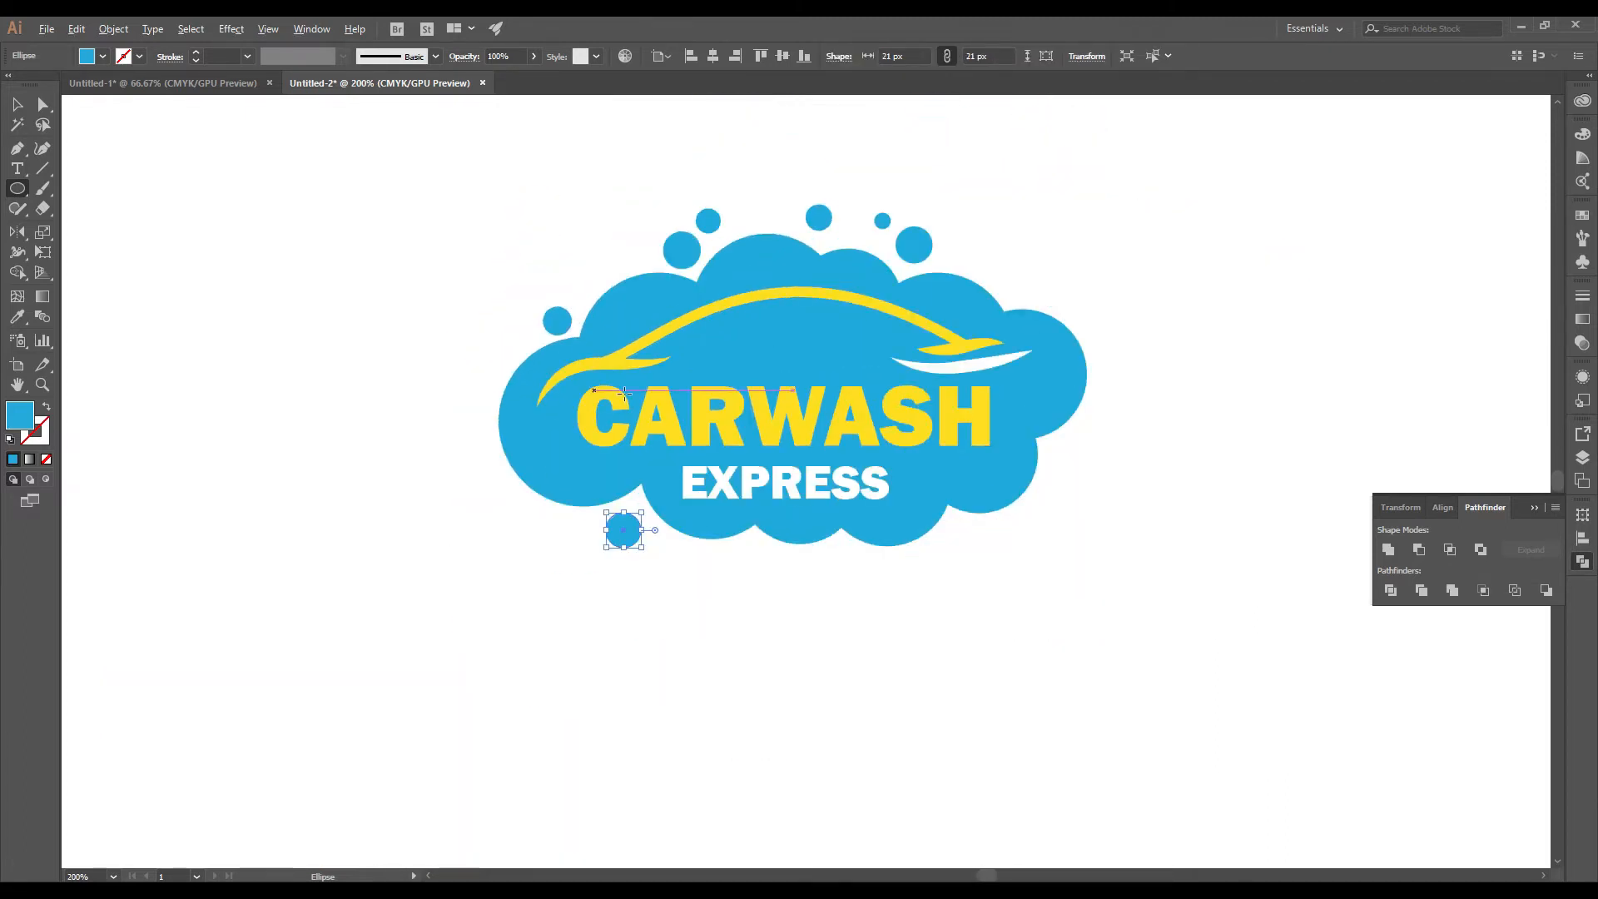
scroll(1052, 457, "up", 3)
left_click_drag(989, 383, 1076, 464)
scroll(1074, 462, "down", 3)
Step: Nudge the lower-left bubble slightly and move the two bubbles at the cloud's upper left a little upward
key("v")
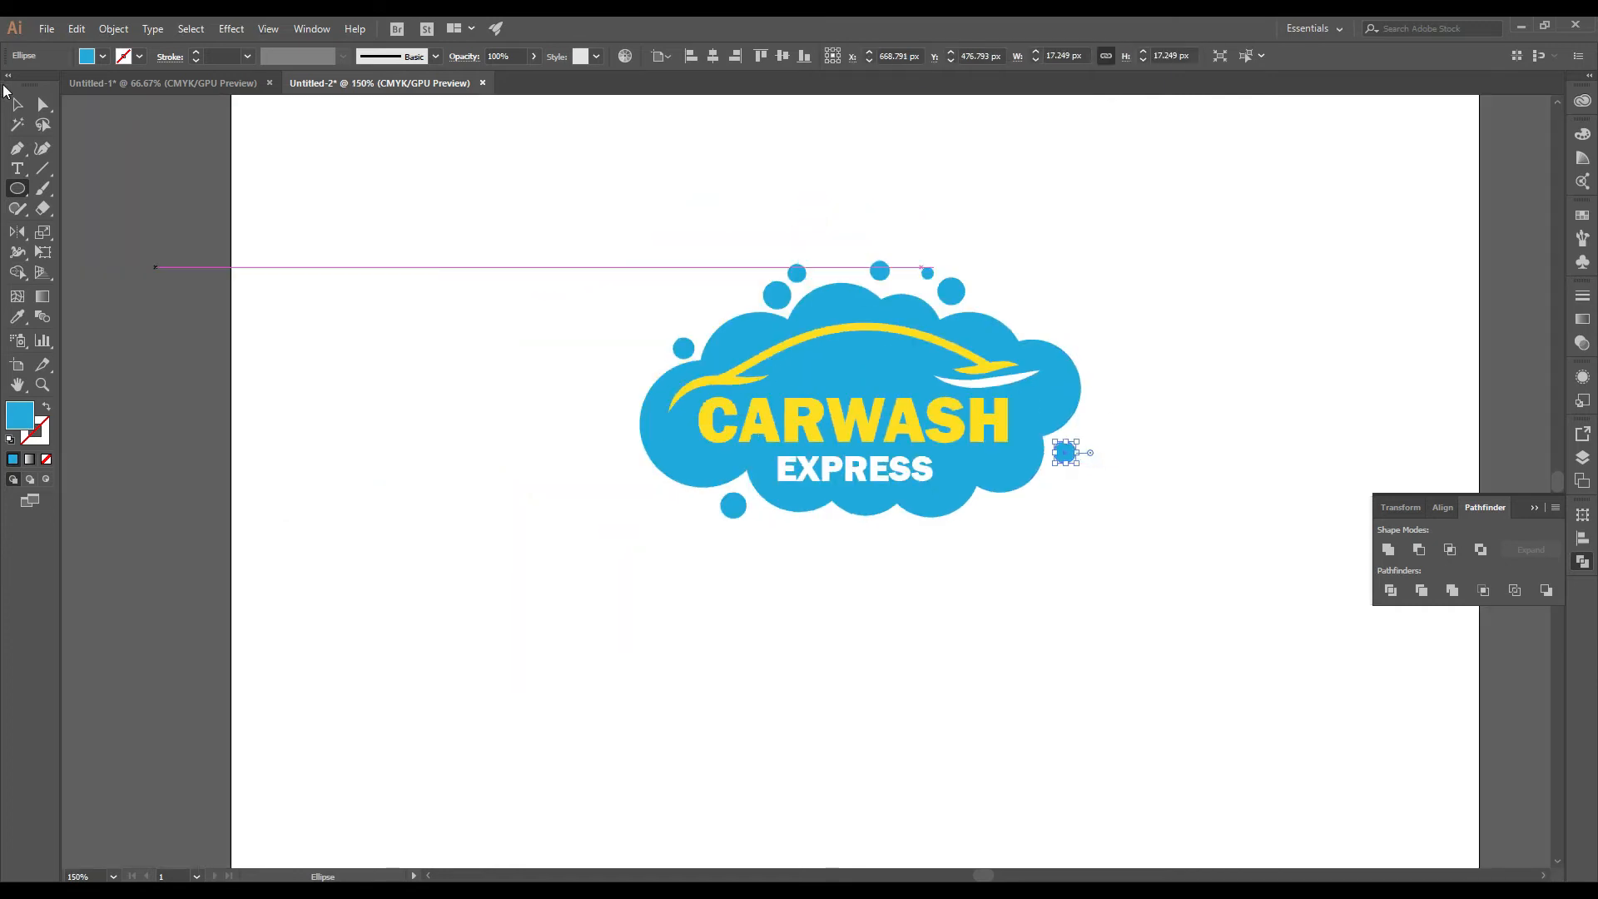
scroll(733, 499, "up", 2)
left_click_drag(774, 508, 780, 507)
left_click(899, 634)
left_click_drag(995, 602, 746, 741)
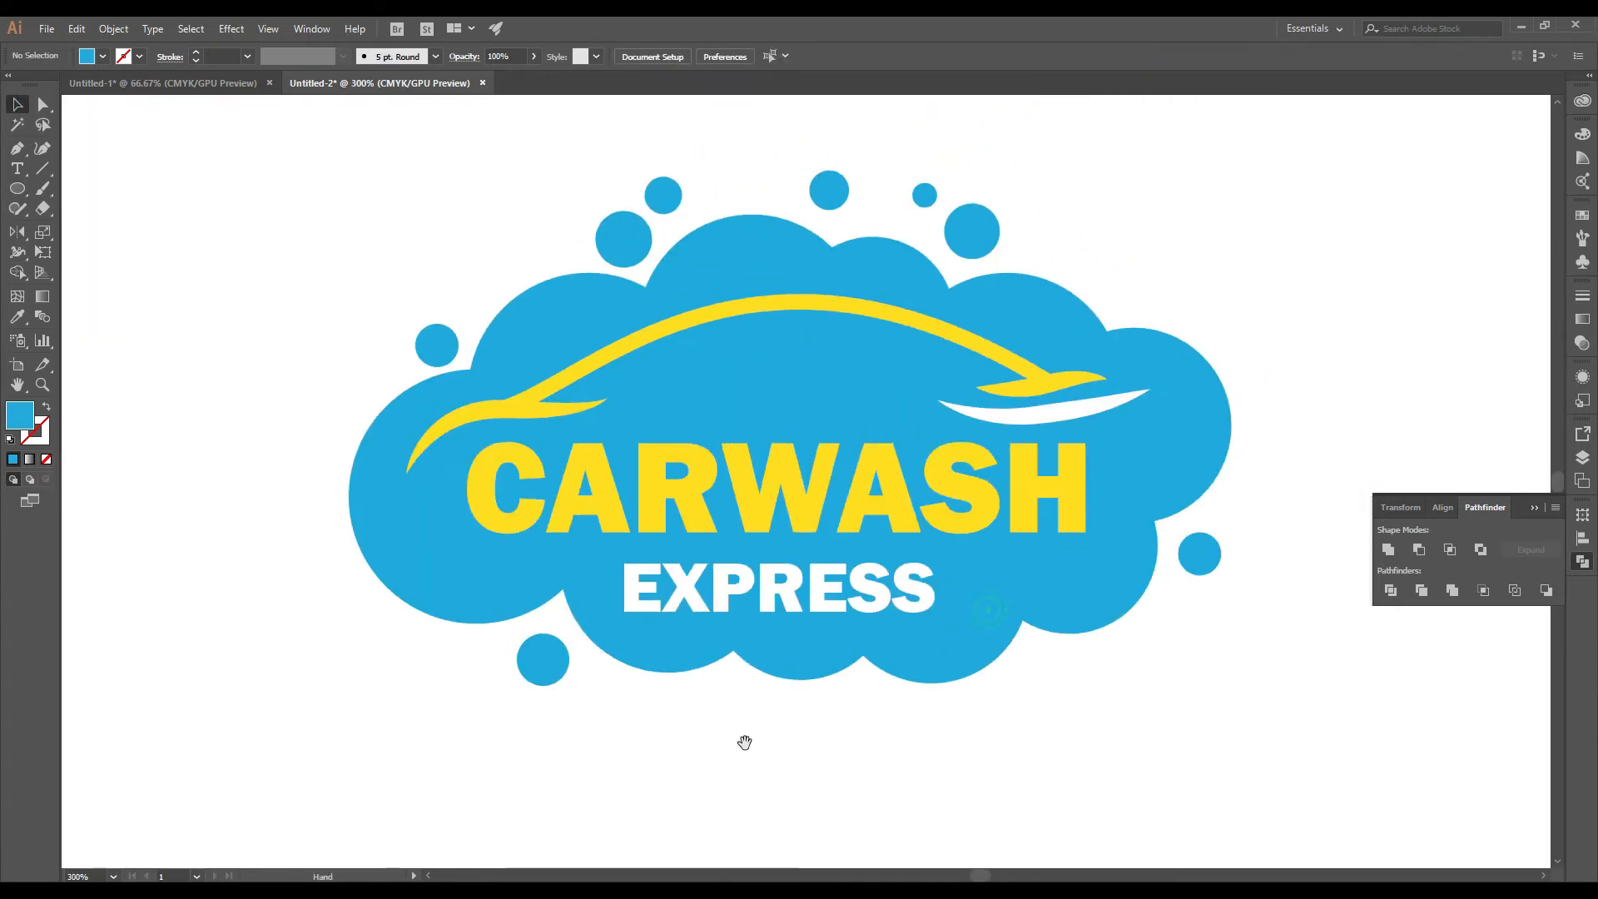
left_click_drag(566, 129, 627, 212)
left_click(743, 177)
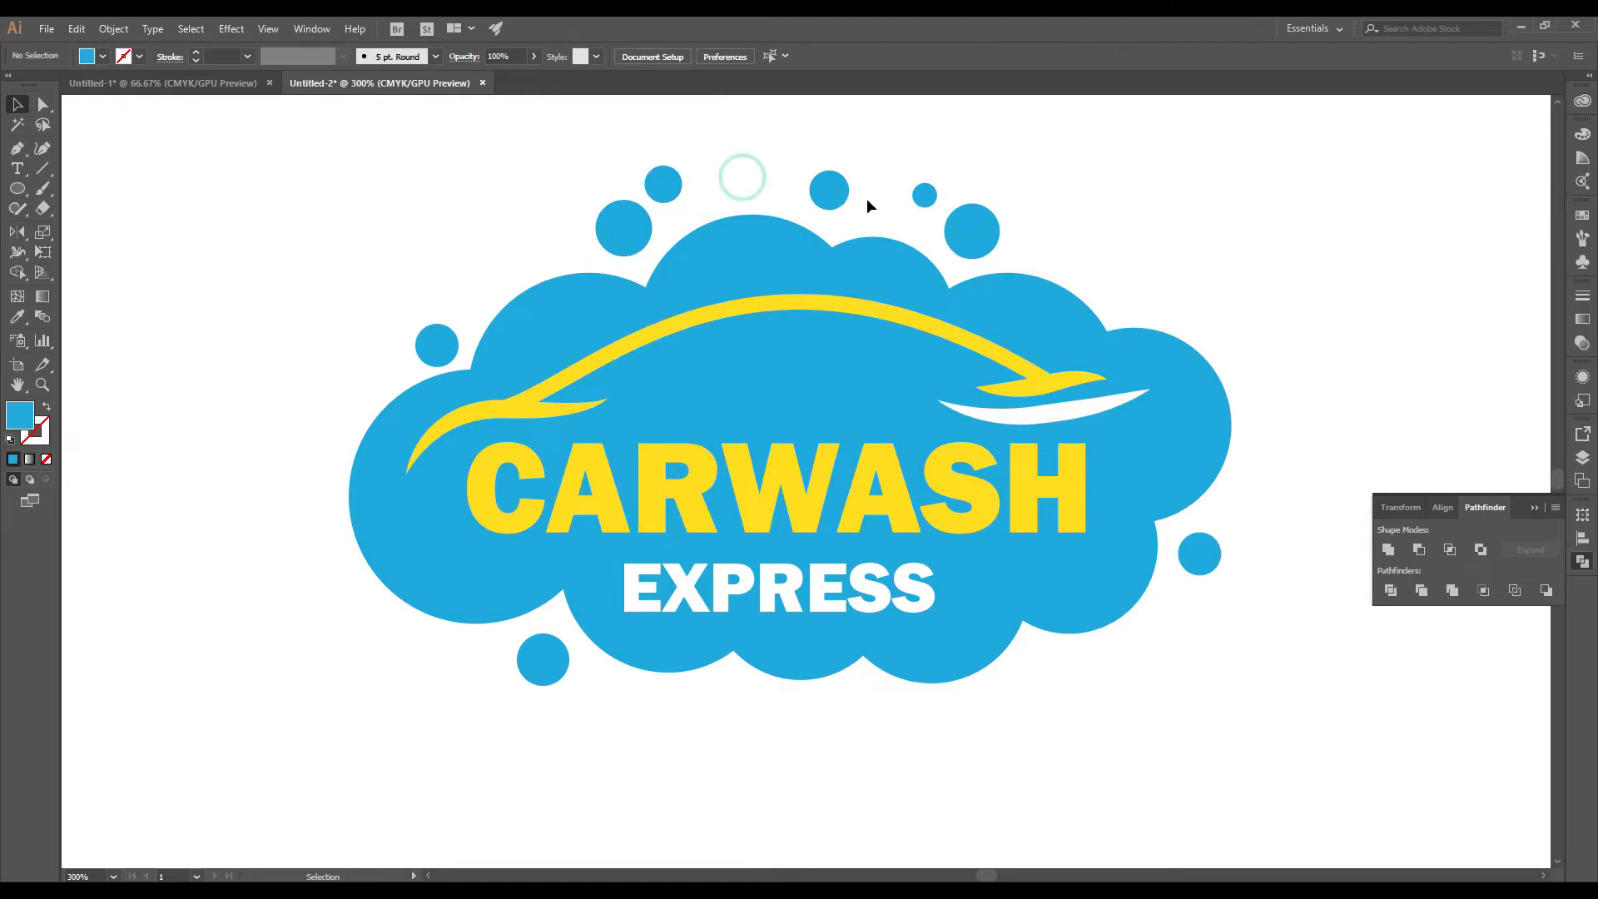
Step: Examine the whole logo and the car outline's detail at several zoom levels
scroll(899, 204, "down", 4)
left_click_drag(928, 229, 931, 289)
scroll(931, 291, "up", 2)
left_click_drag(923, 355, 927, 289)
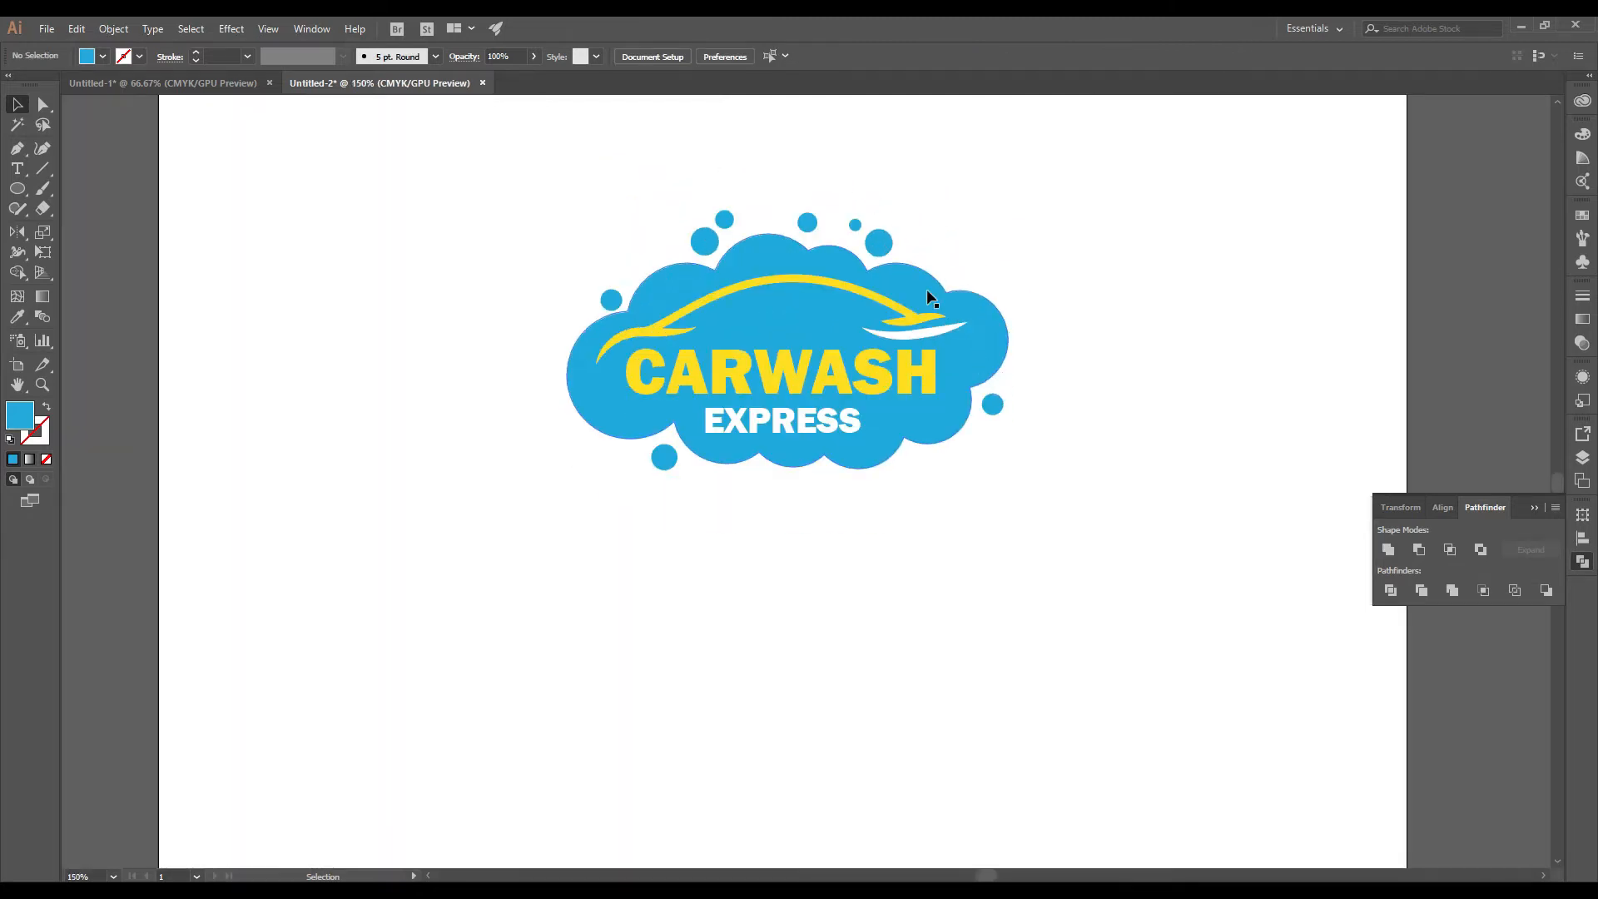
scroll(928, 289, "up", 1)
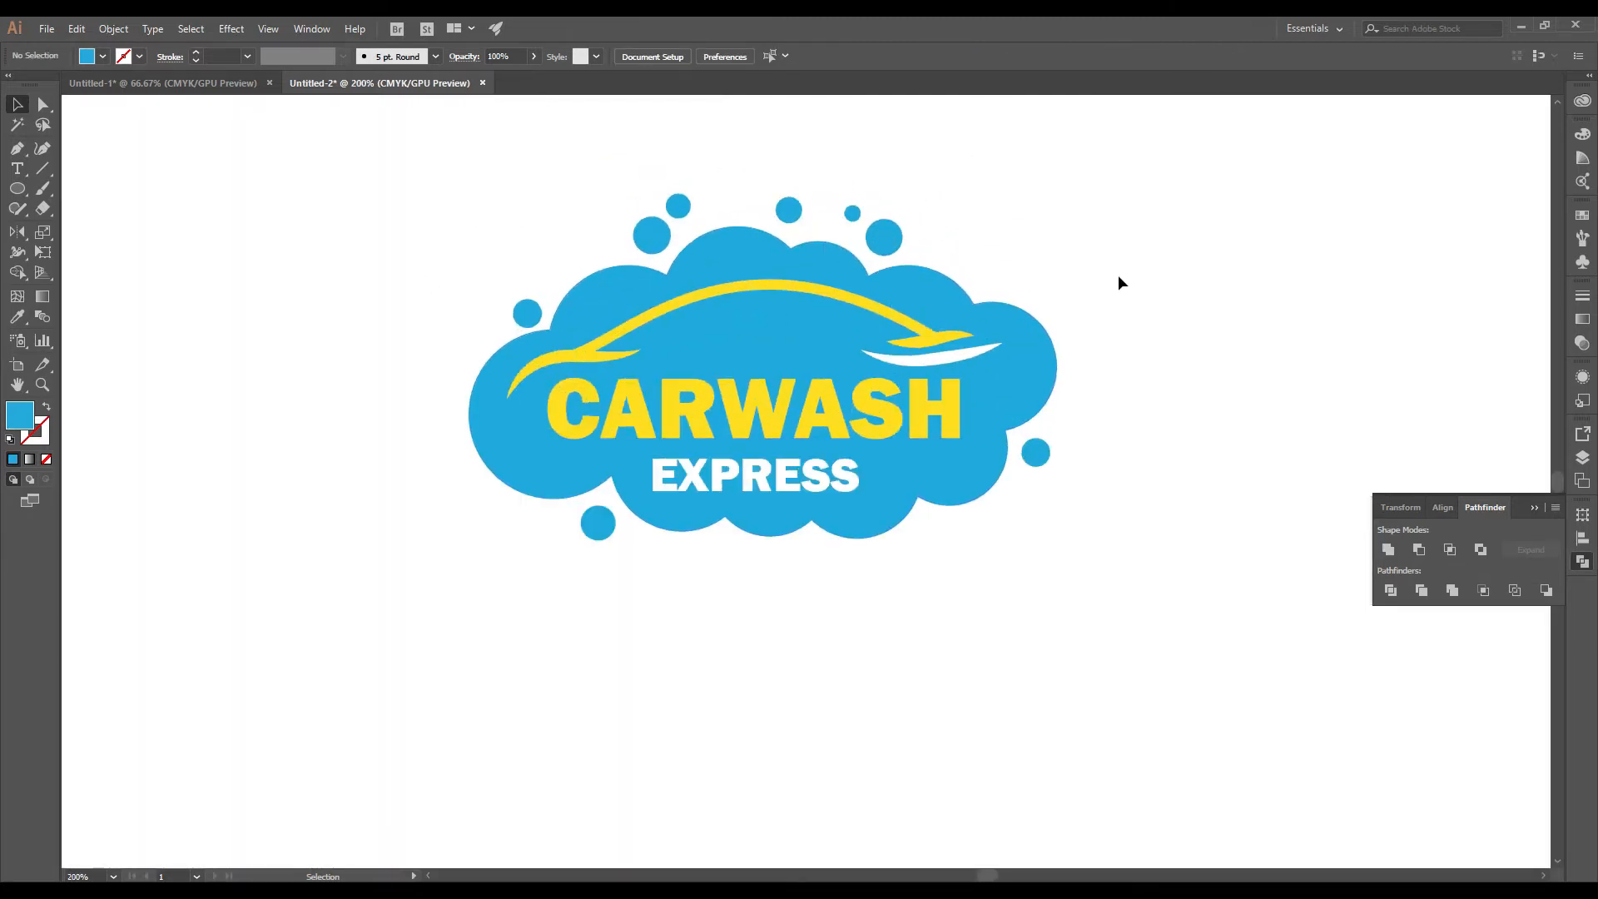
scroll(941, 346, "up", 1)
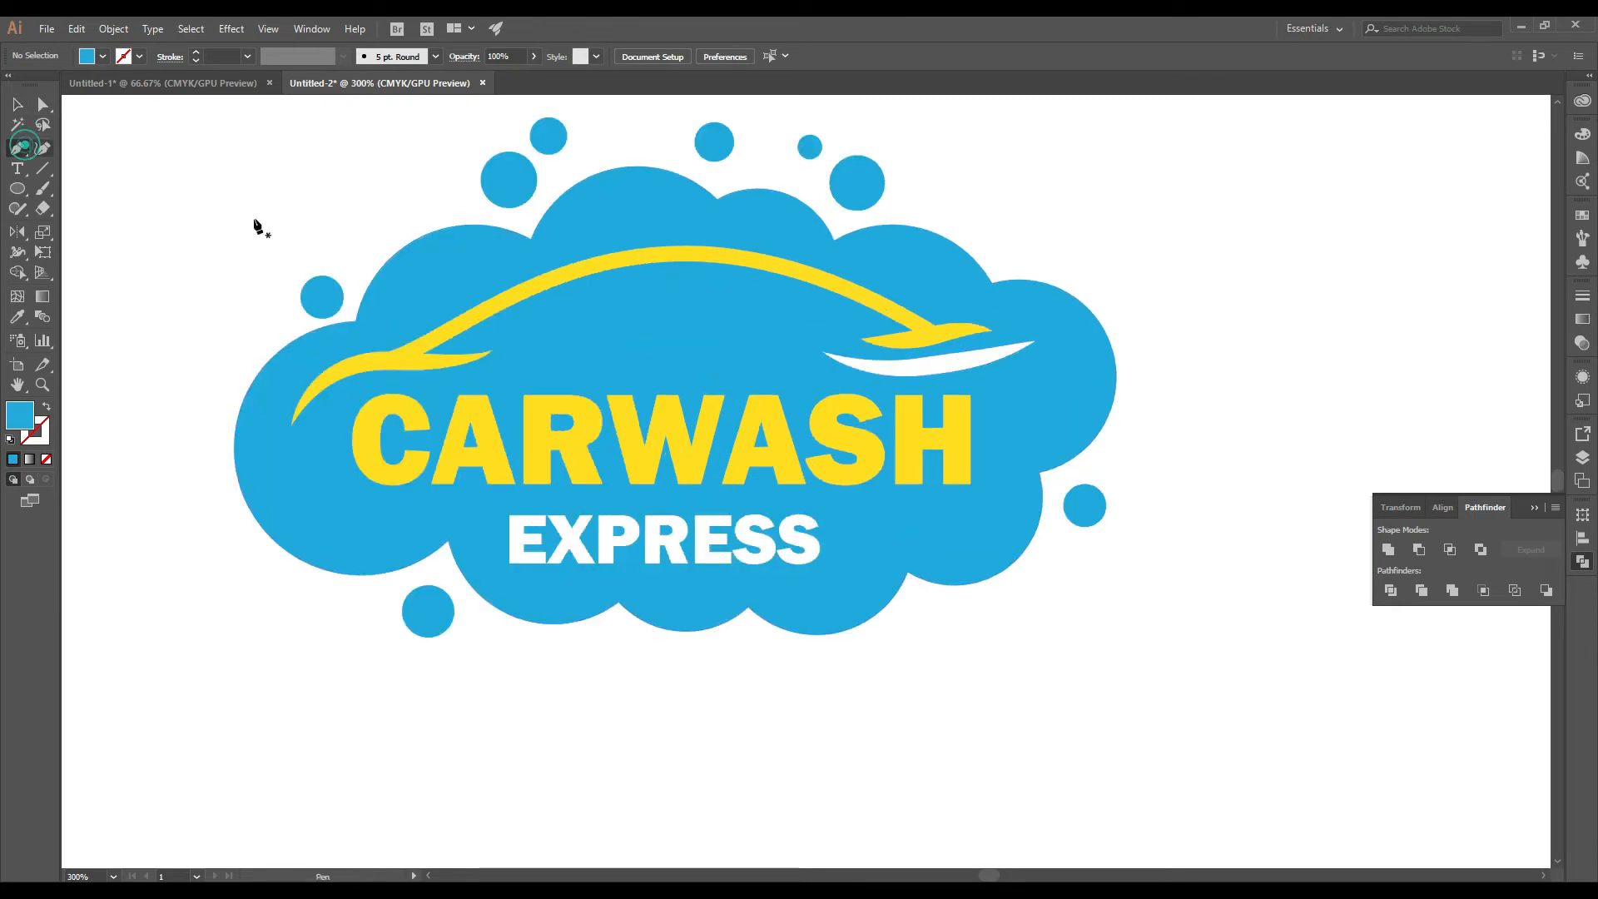
scroll(632, 341, "up", 2)
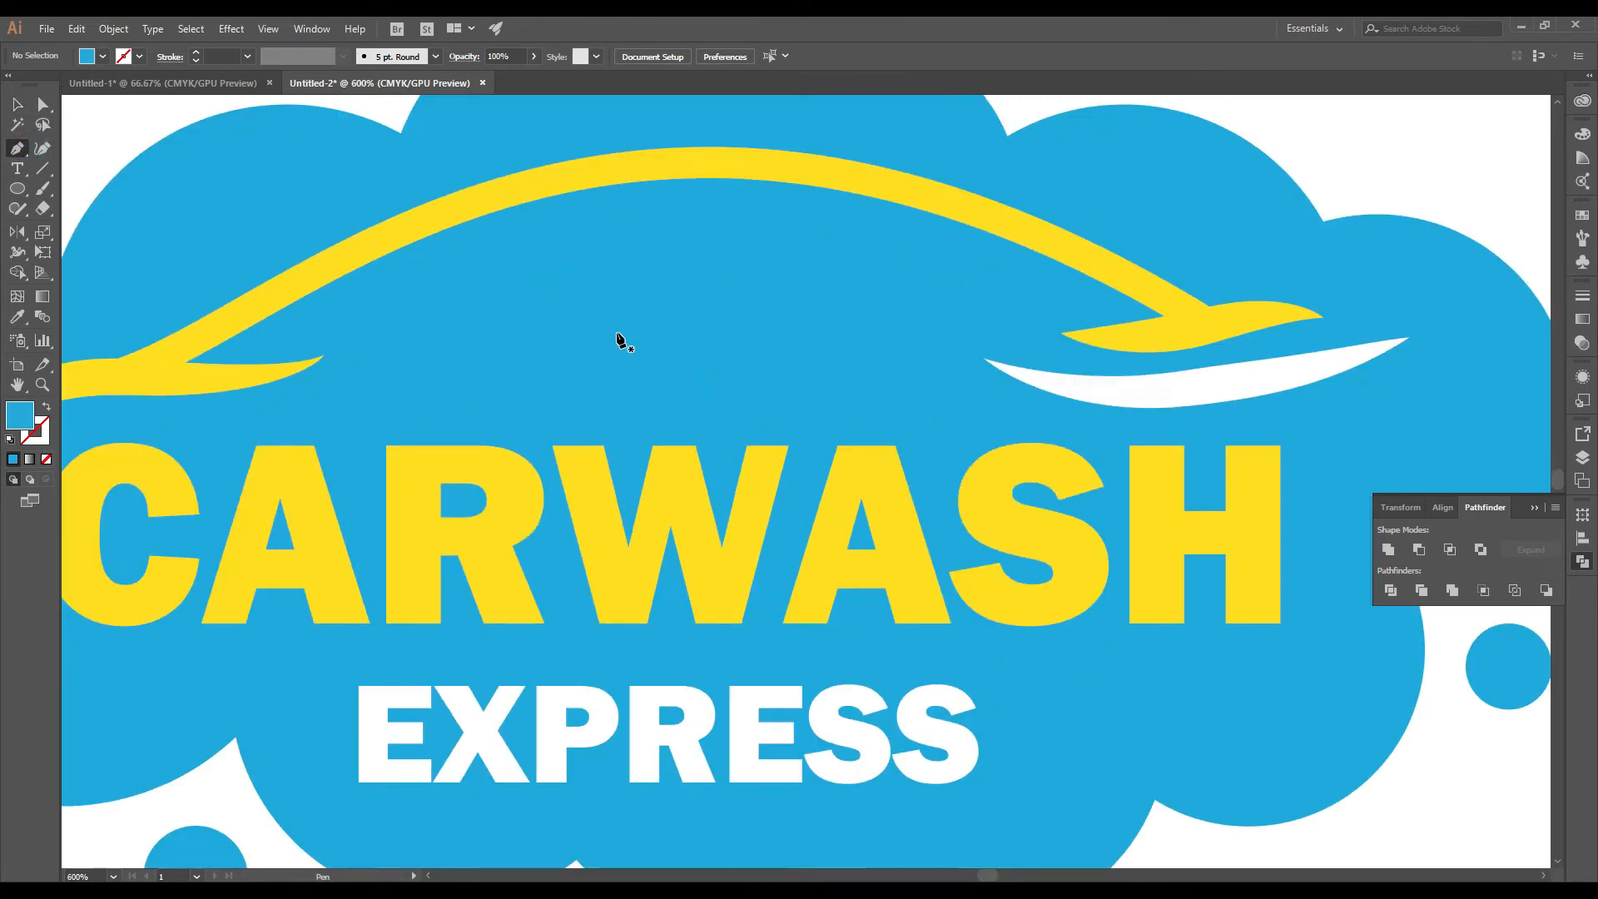
scroll(236, 351, "up", 1)
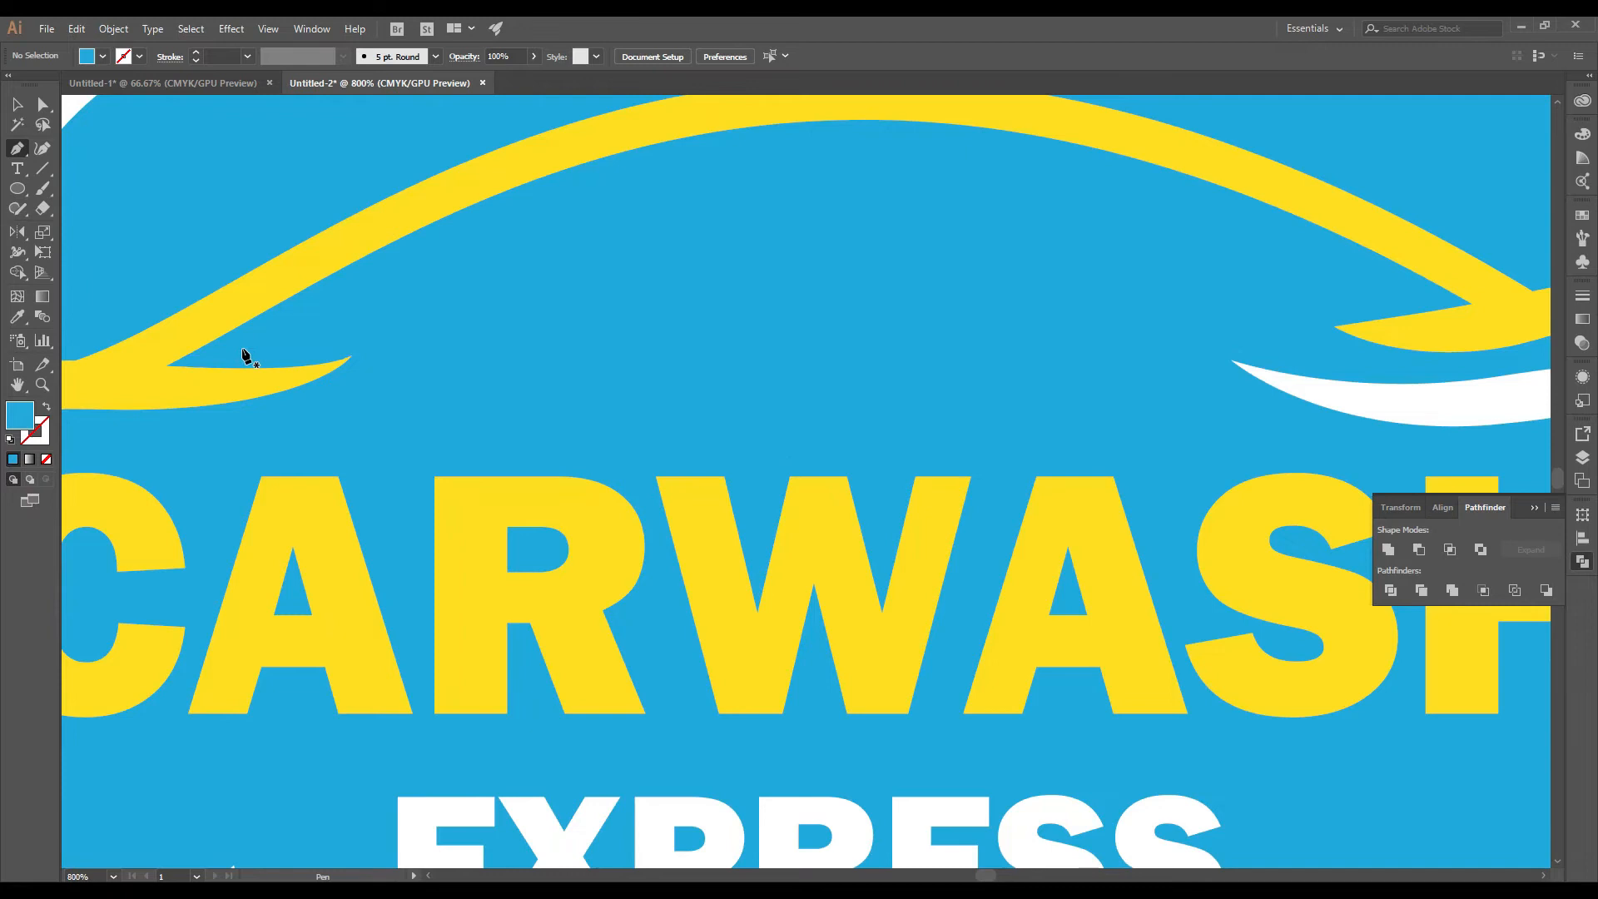
Step: Select the car outline group and open Offset Path for it with the preview turned on
key("a")
scroll(208, 324, "down", 2)
key("v")
left_click(724, 251)
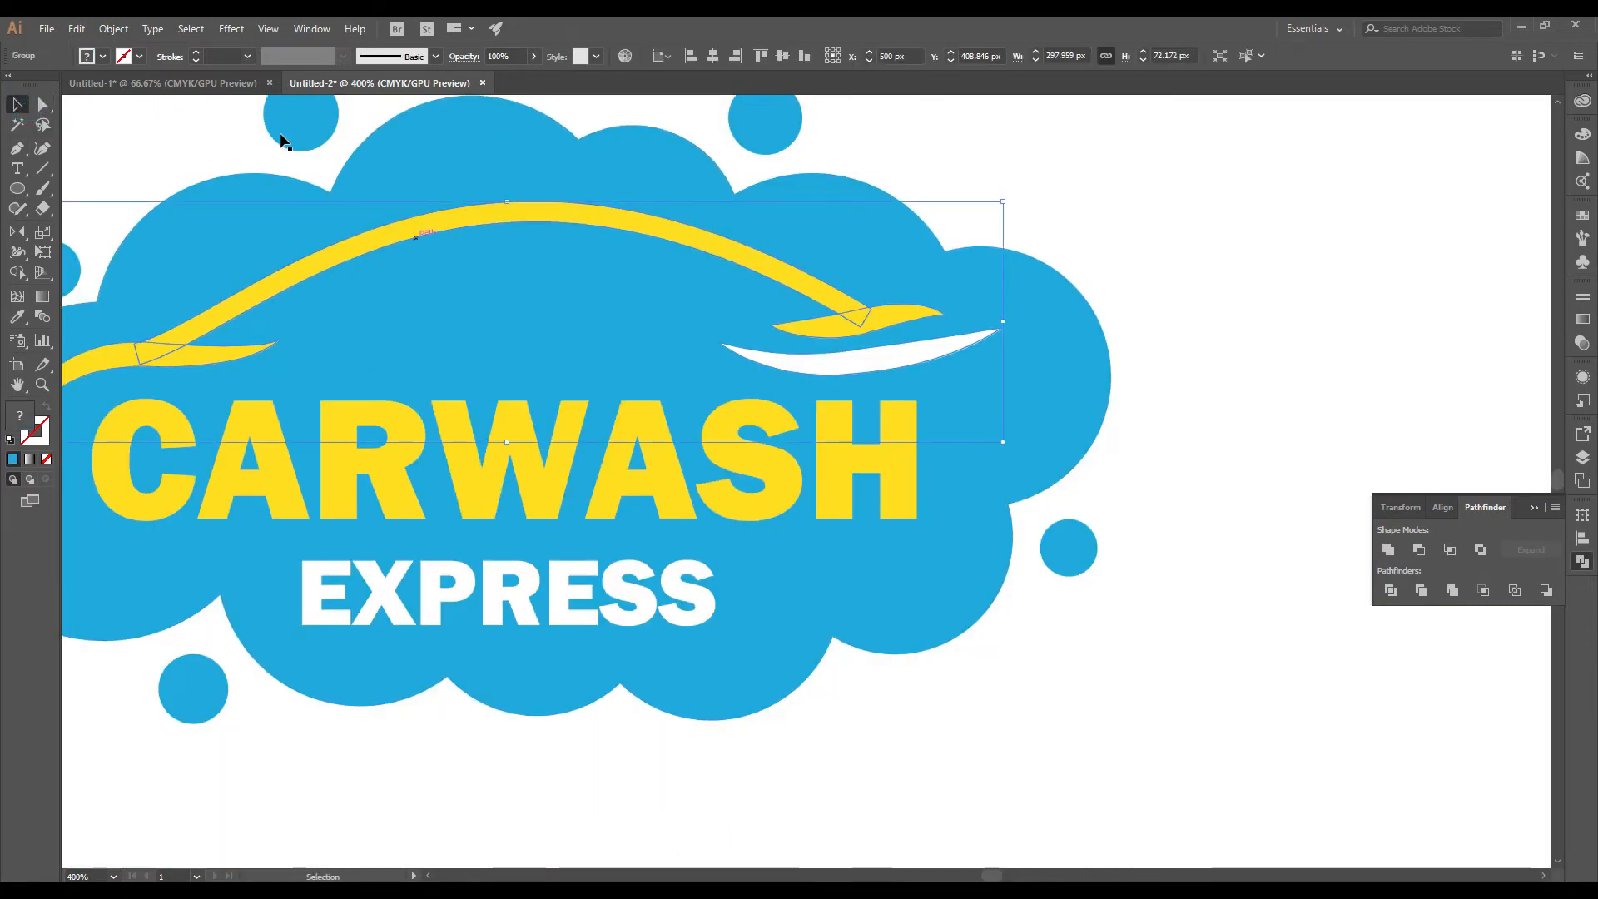
left_click(121, 30)
mouse_move(166, 387)
left_click(419, 454)
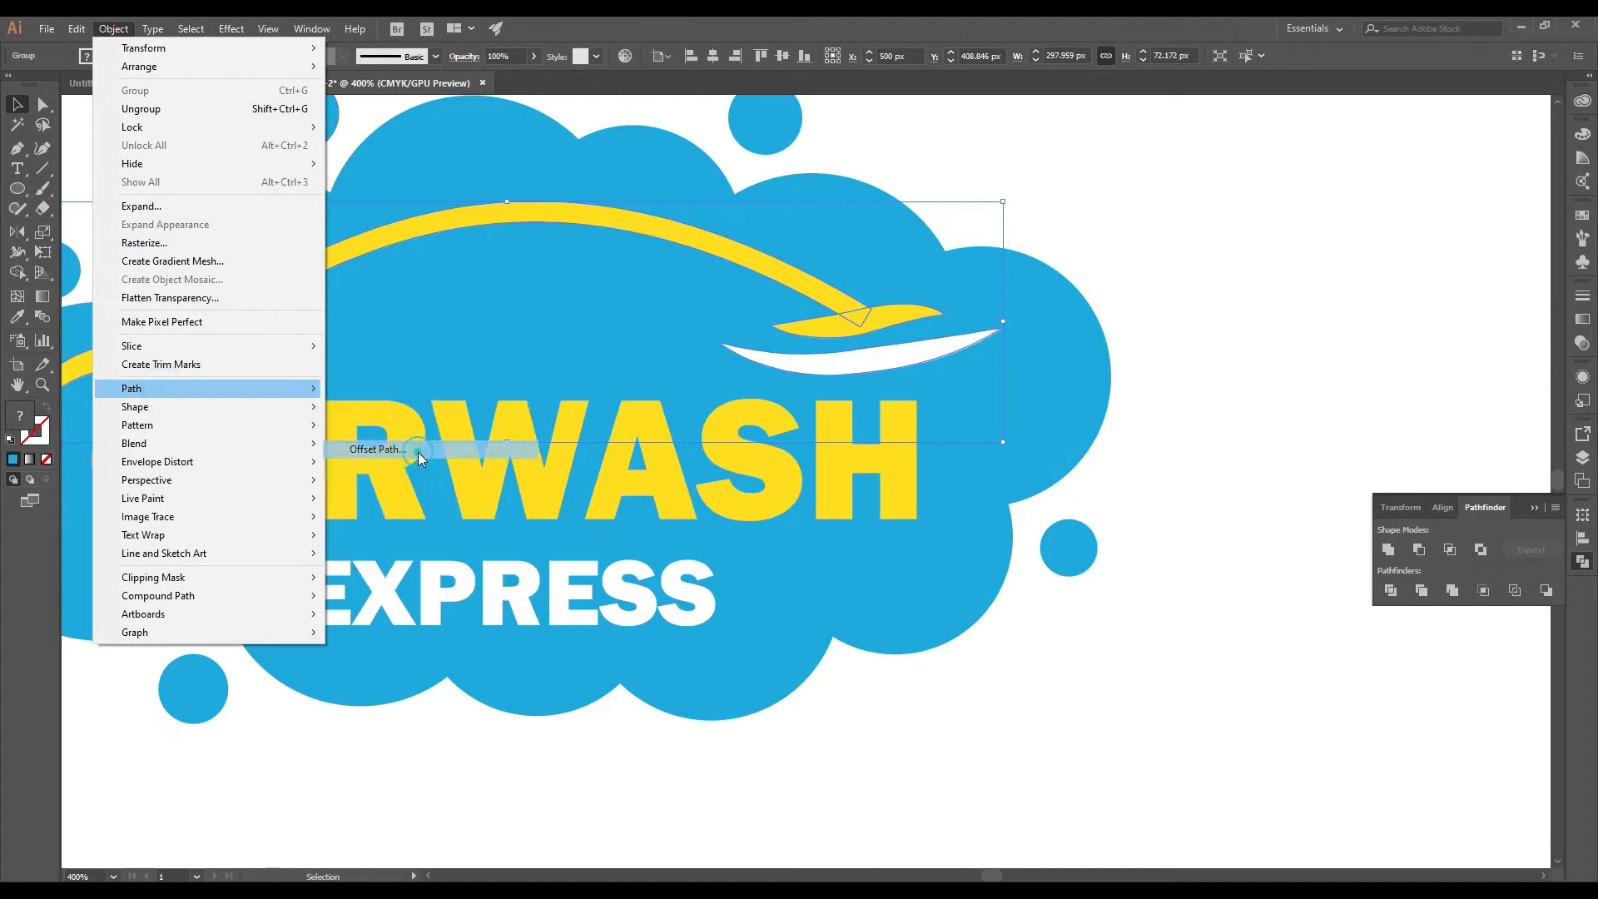
left_click(434, 606)
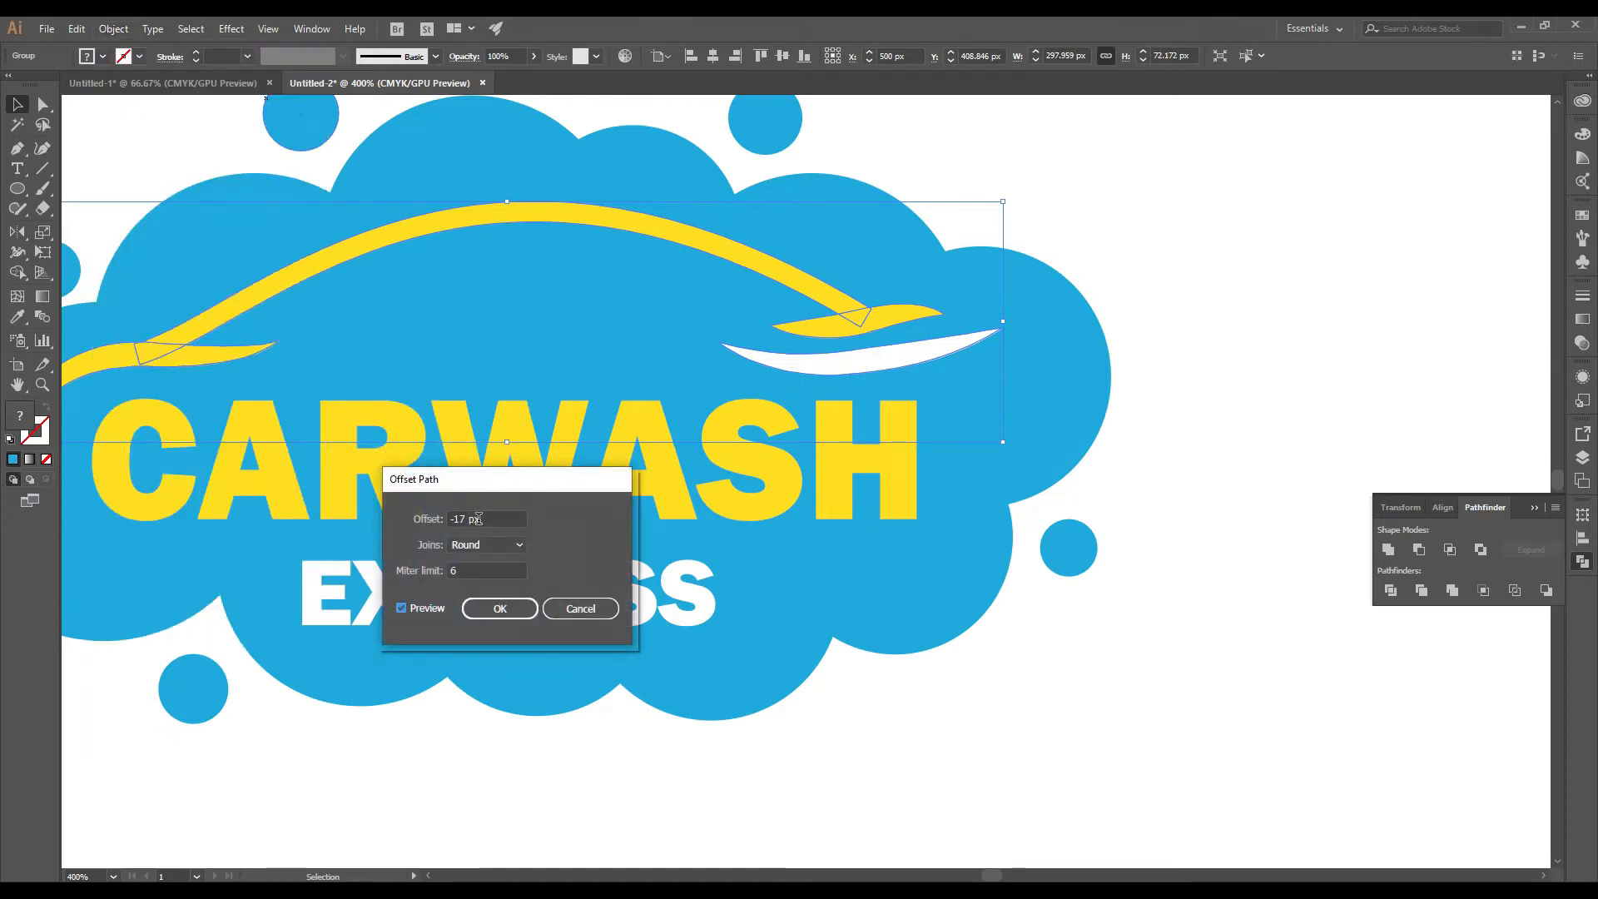
Step: Offset the car outline by 4 px with round joins
scroll(480, 520, "up", 9)
scroll(481, 521, "down", 1)
left_click(482, 543)
left_click(487, 564)
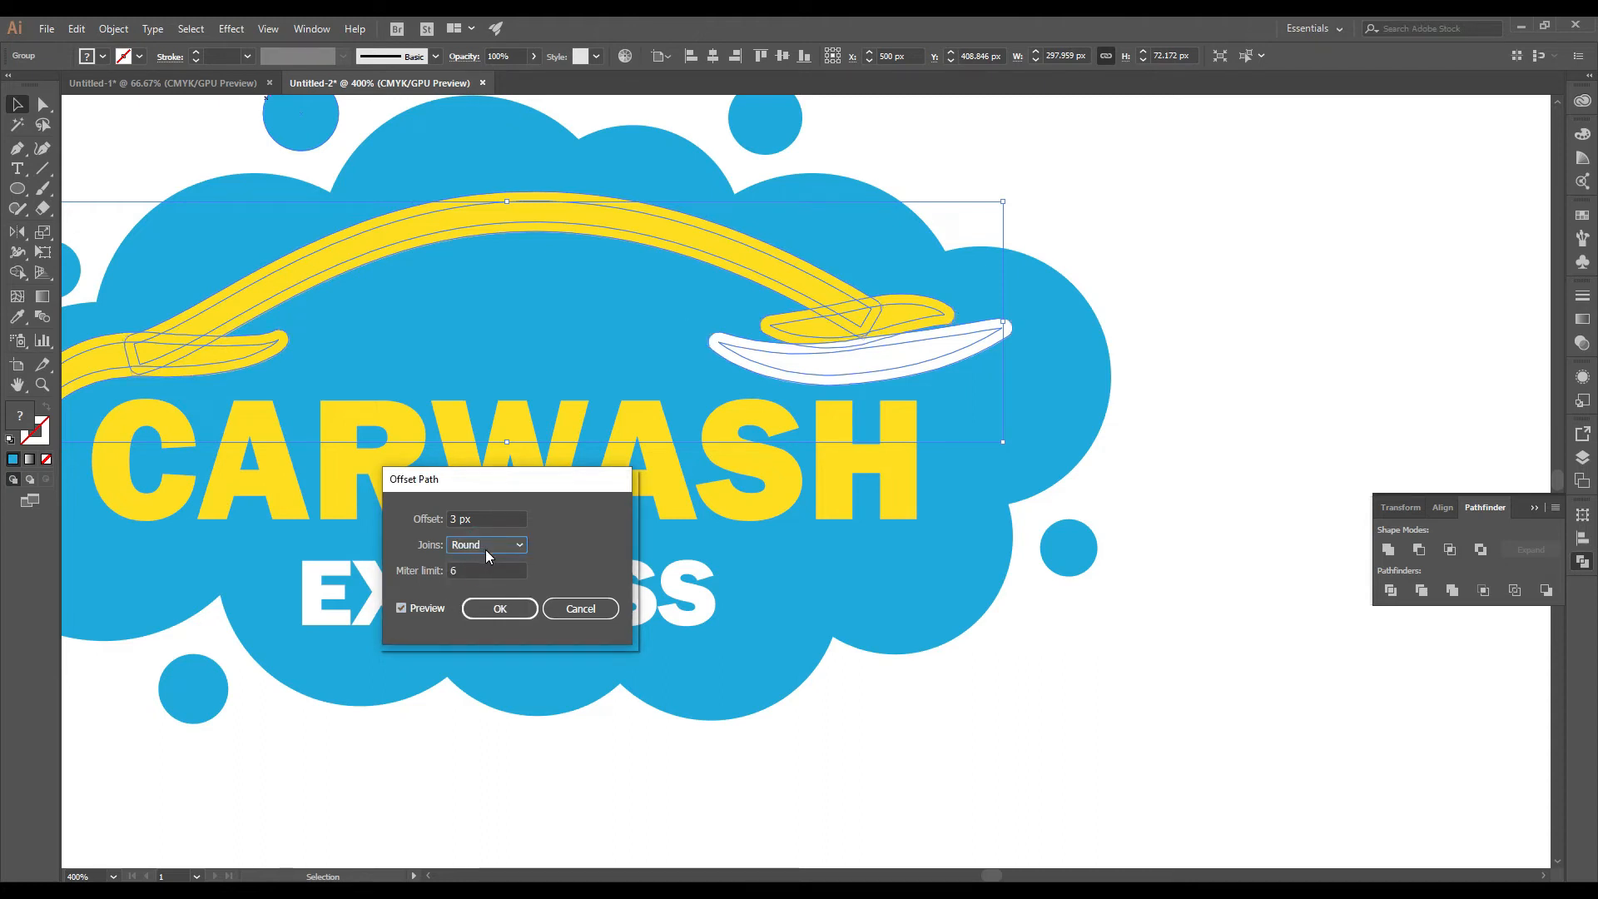
scroll(478, 524, "up", 1)
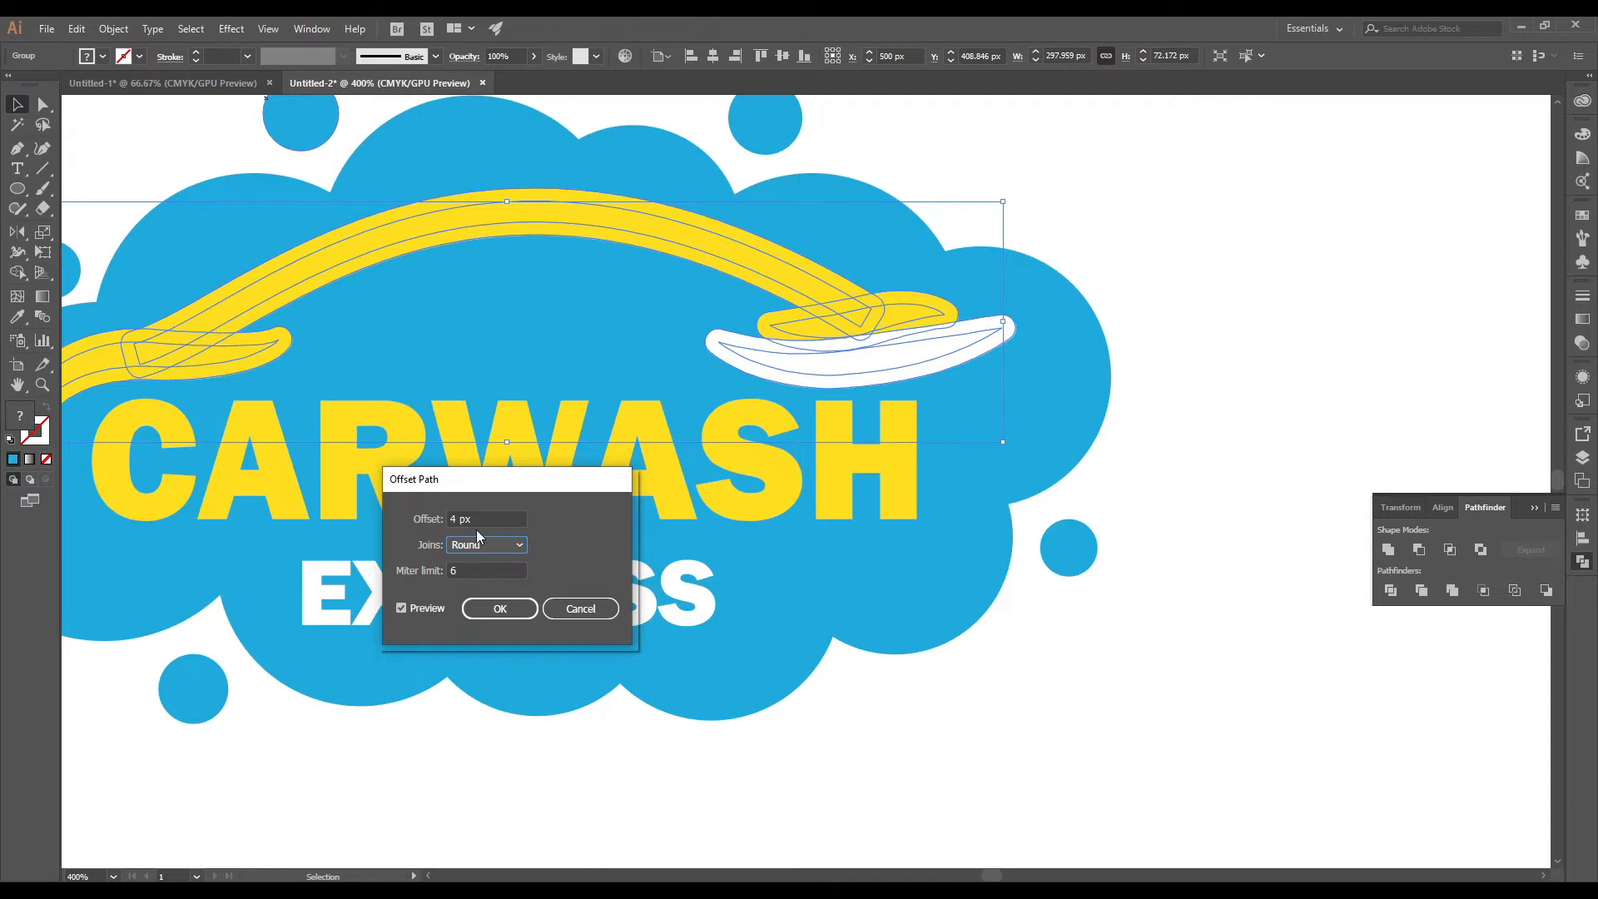
left_click(500, 608)
Step: Send the offset shapes to the back of the car group and fill them with the cloud's blue
right_click(1138, 227)
mouse_move(1199, 467)
left_click(1372, 522)
left_click(18, 319)
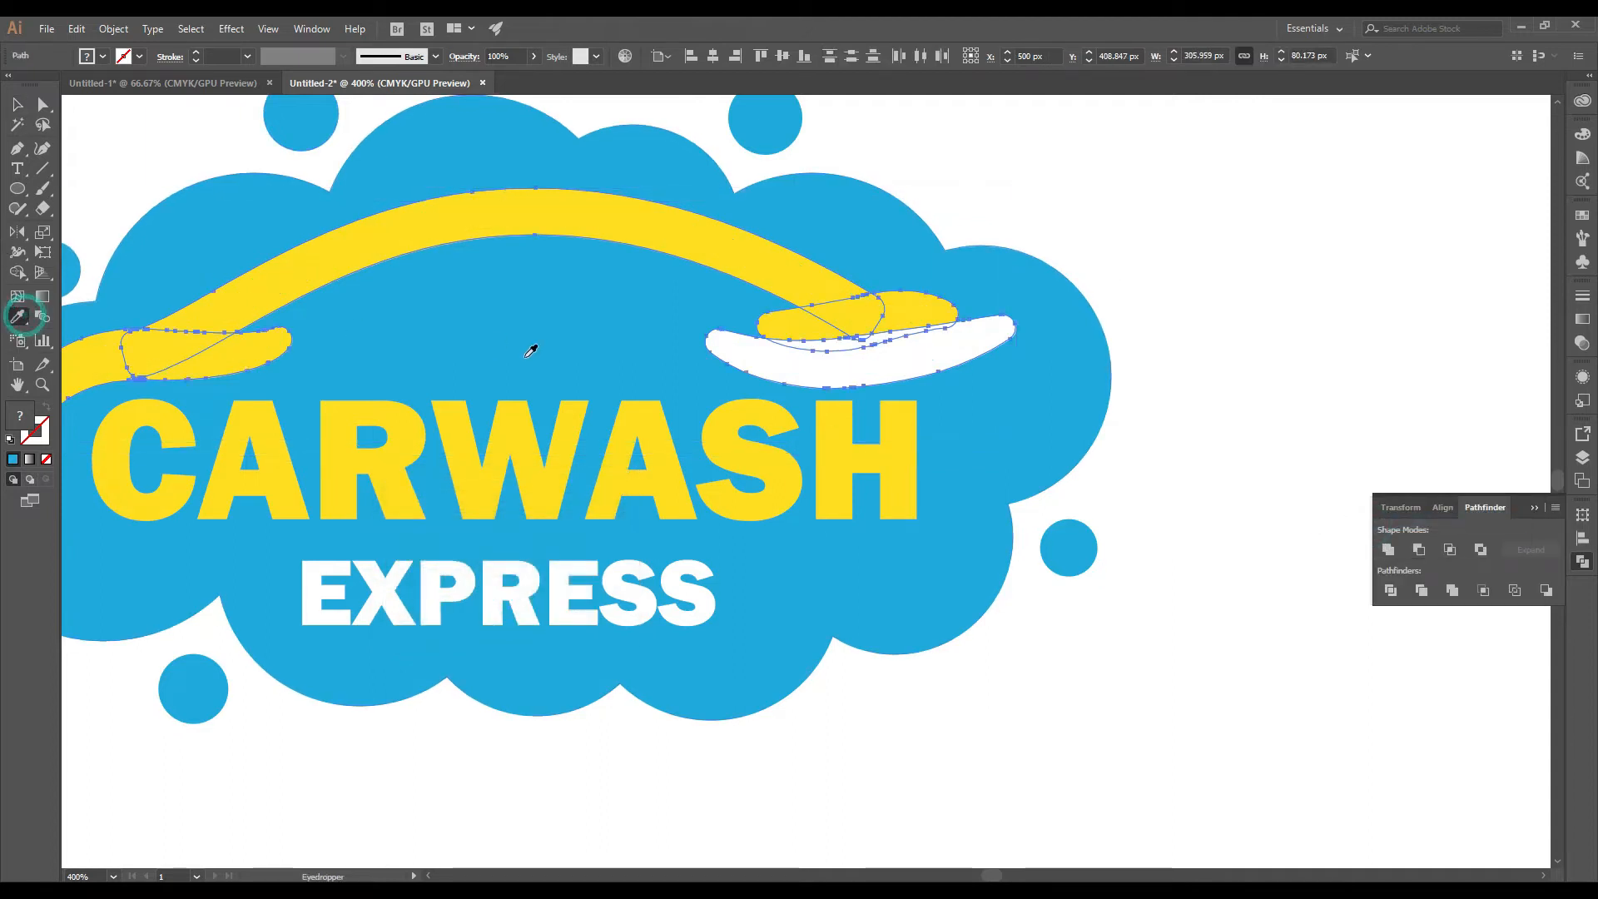
left_click(514, 329)
left_click(16, 104)
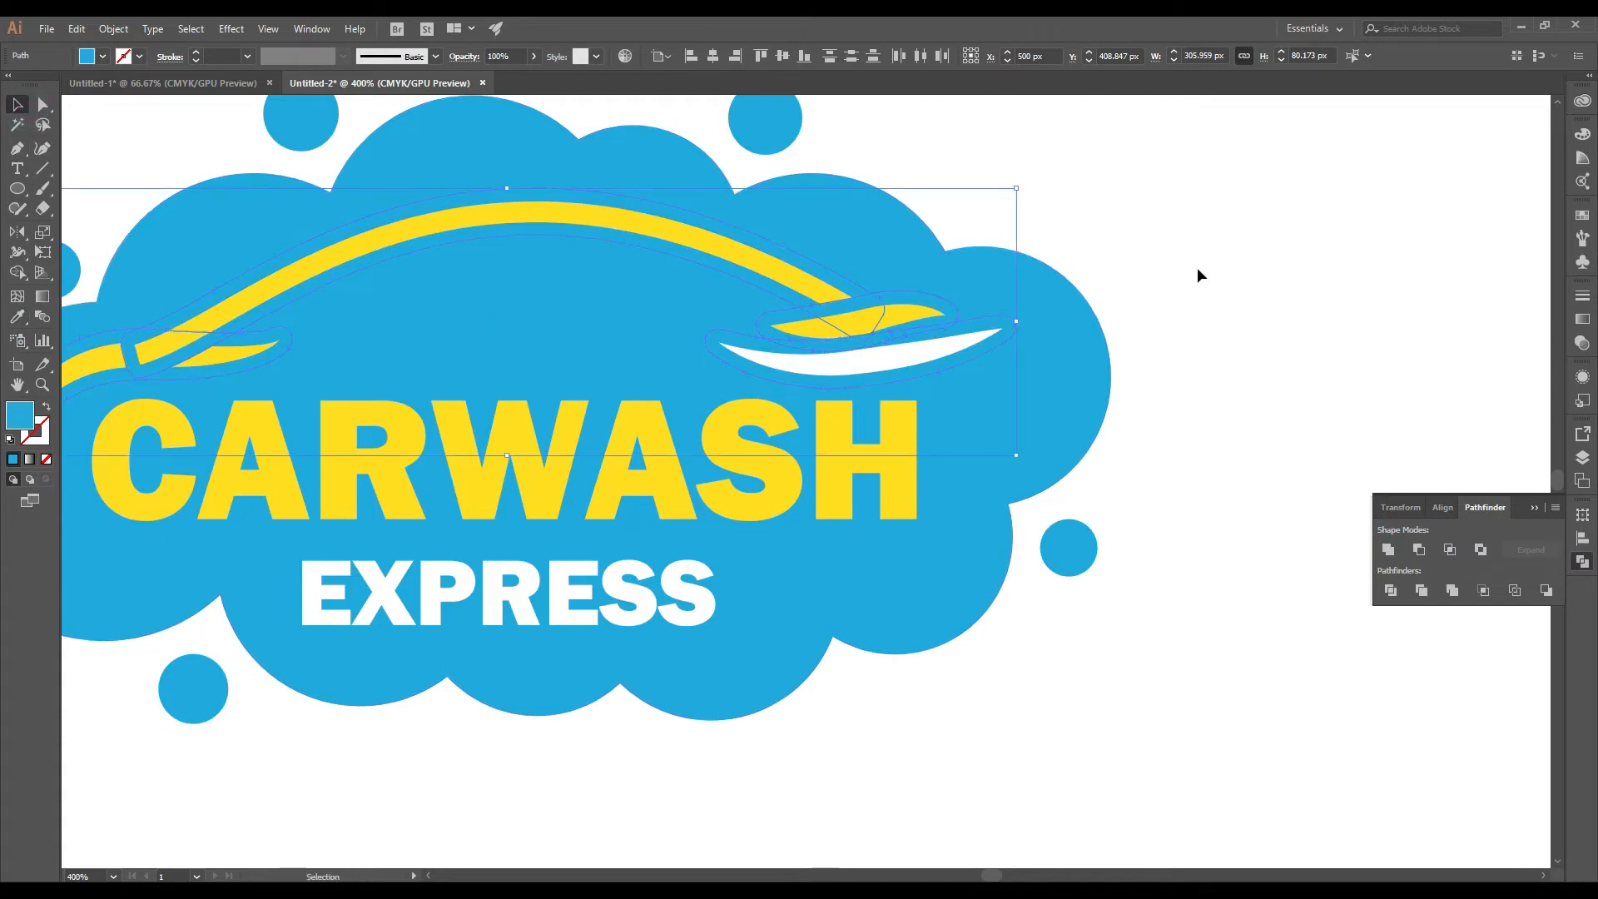
left_click(1165, 266)
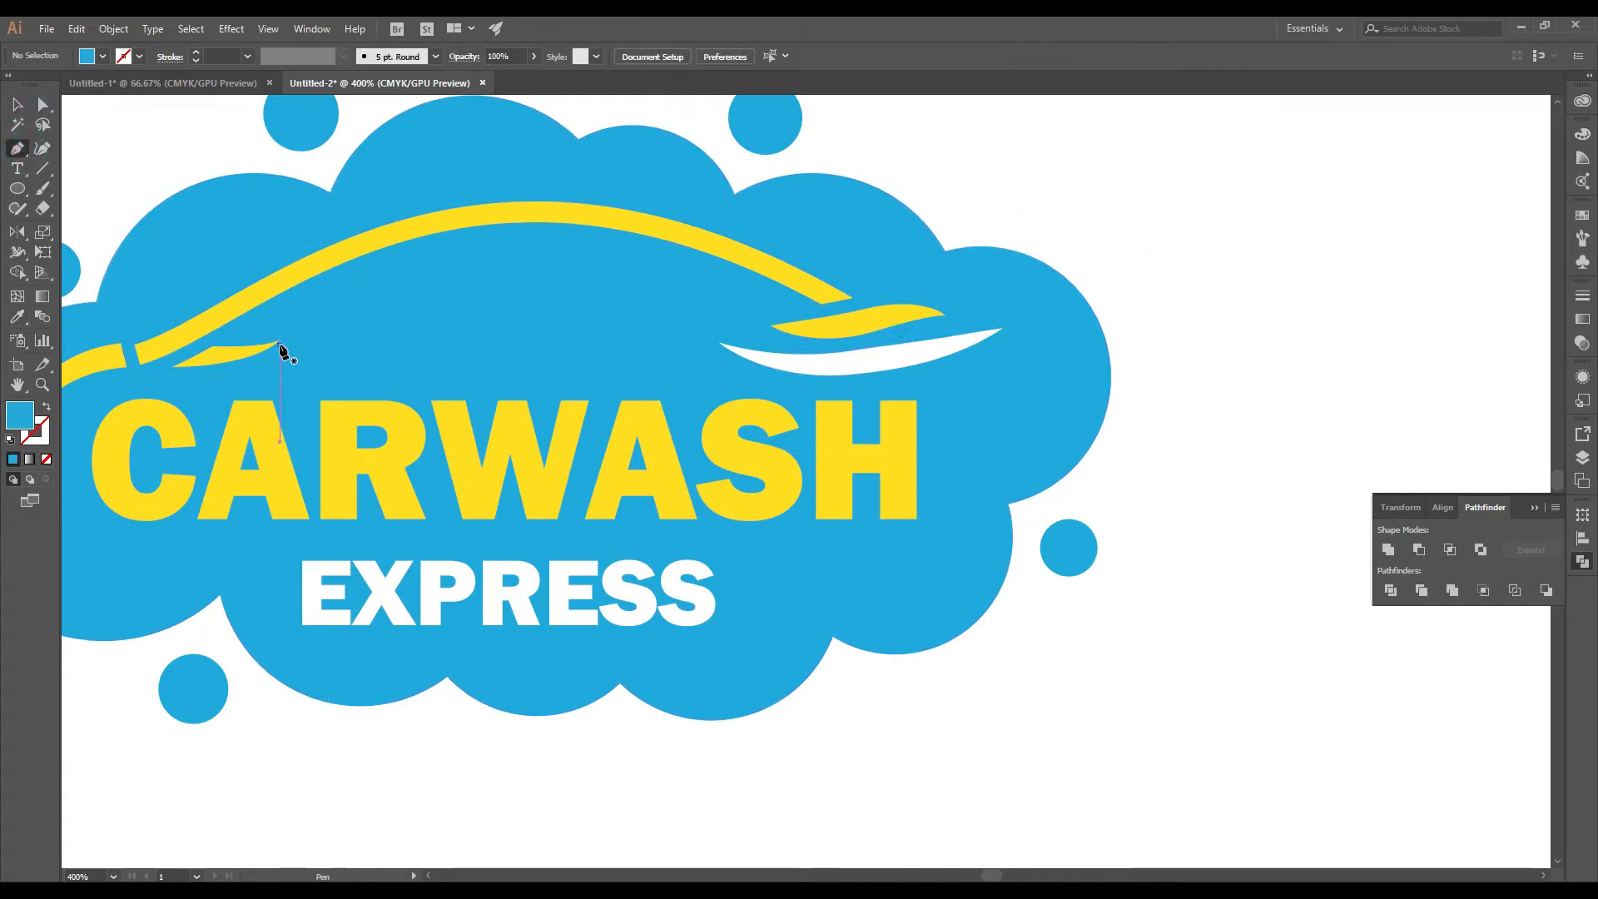
Step: Isolate the car group and ungroup the roof line together with the two swooshes at its right end
key("v")
double_click(839, 293)
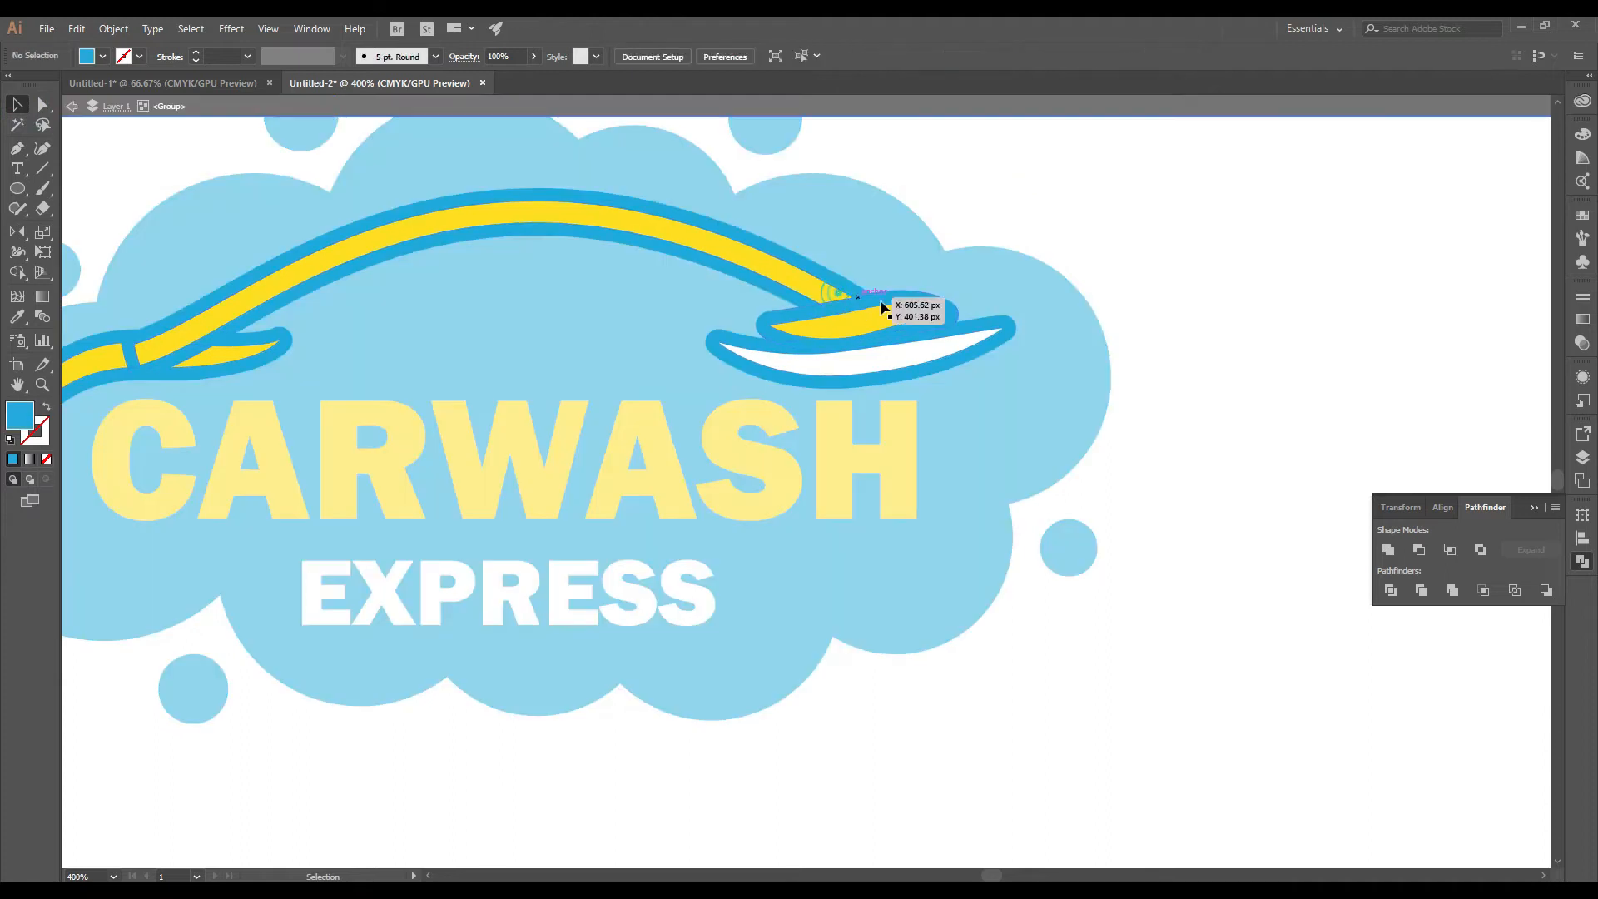
left_click(884, 308)
key("ctrl+minus")
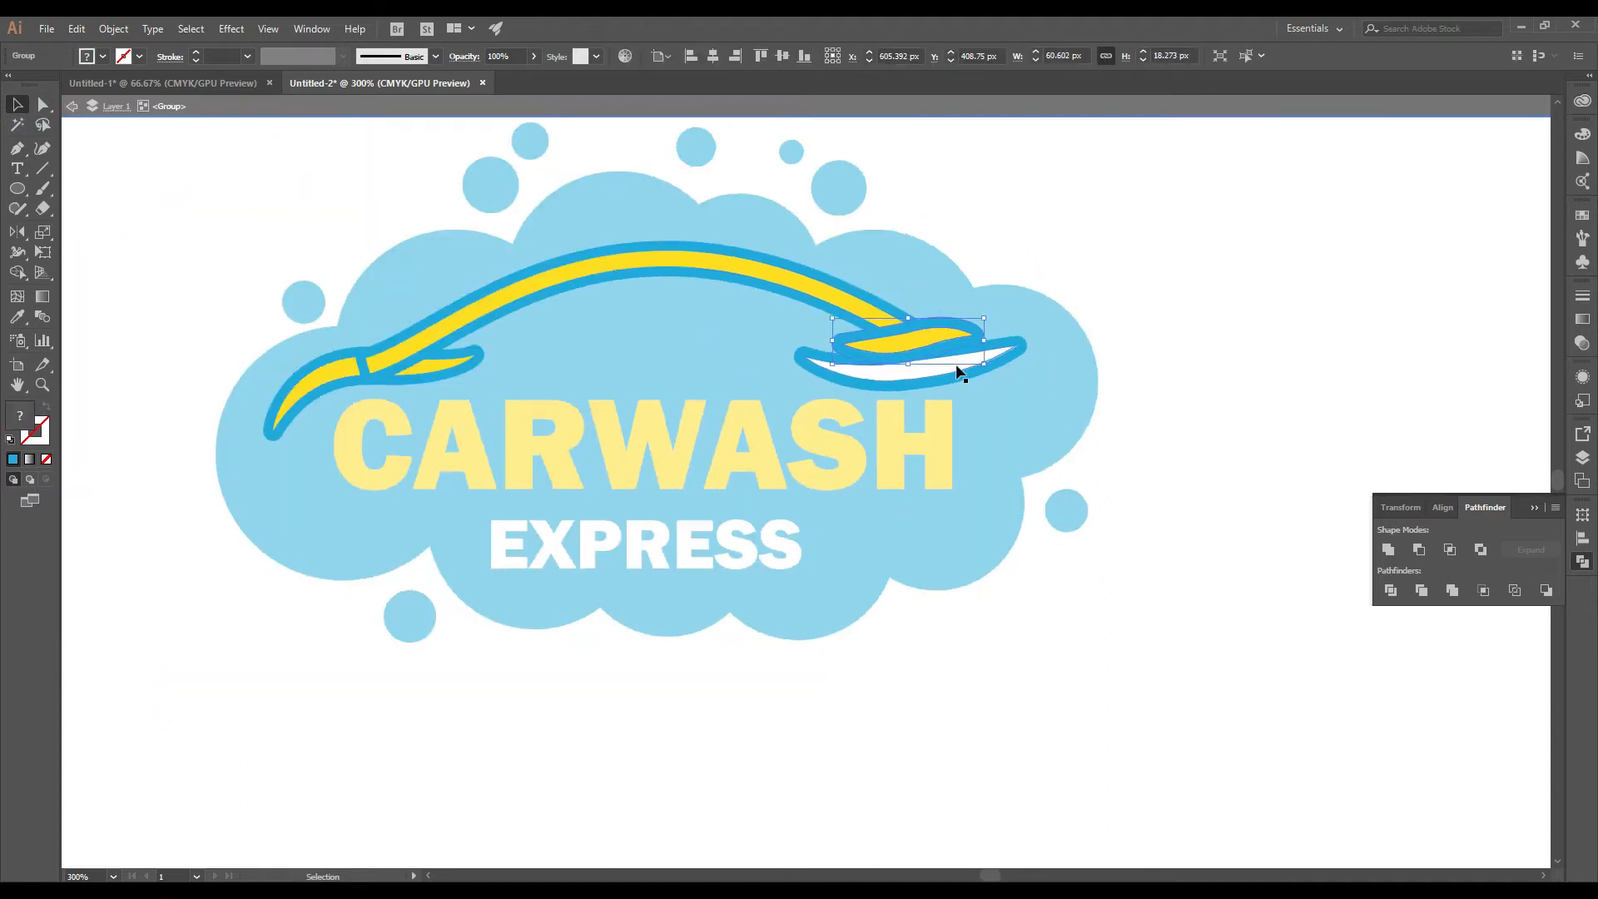
left_click(865, 372, "shift")
left_click(424, 333, "shift")
right_click(447, 329)
left_click(503, 464)
left_click(285, 213)
Step: Ungroup the roof line, left swoosh and upper right swoosh individually to separate them from their blue offsets
left_click(373, 343)
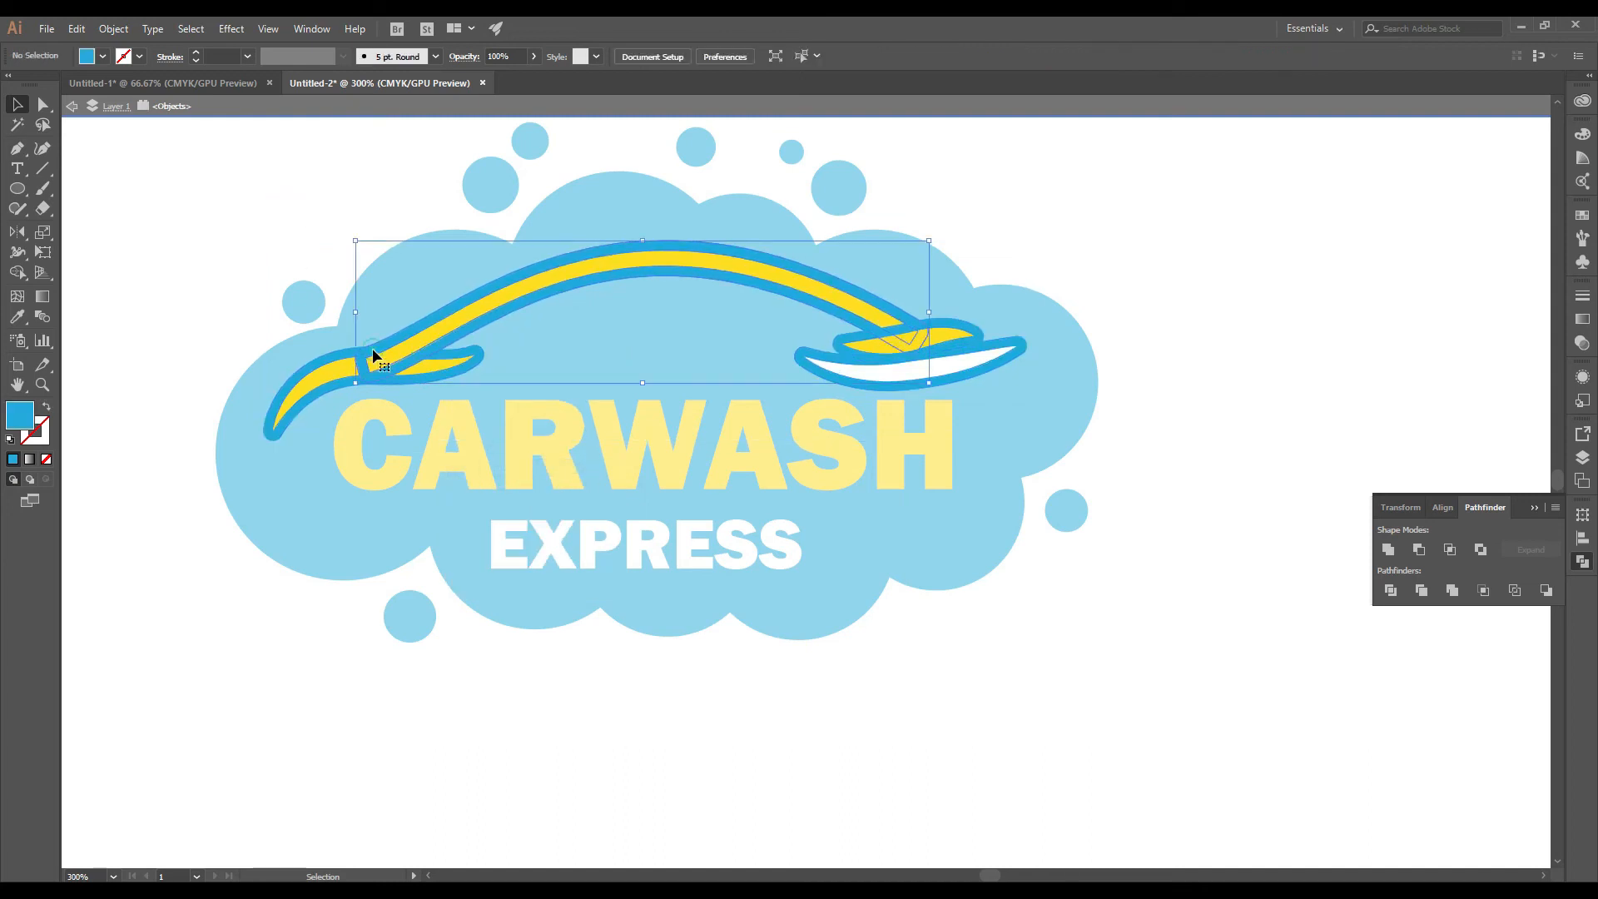
right_click(436, 330)
left_click(474, 469)
left_click(321, 362)
right_click(321, 363)
left_click(370, 501)
left_click(874, 342)
right_click(875, 340)
left_click(915, 484)
left_click(1143, 307)
Step: Select all blue offset shapes by similarity, send them behind the yellow and white car pieces, and leave isolation mode
left_click(964, 325)
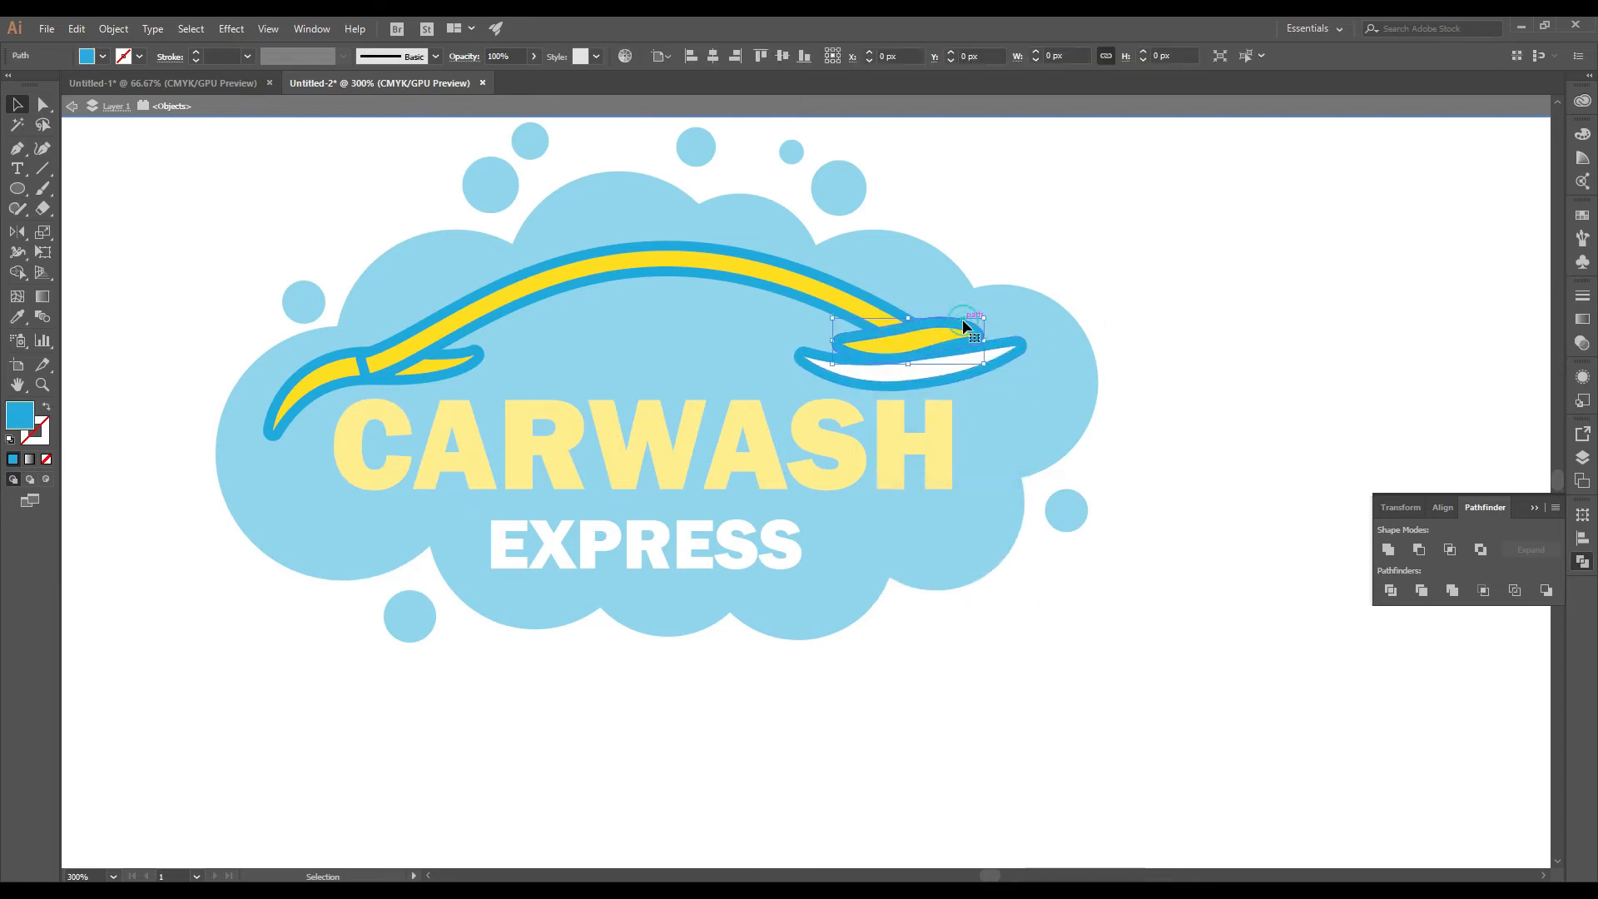
left_click(1248, 57)
right_click(1057, 189)
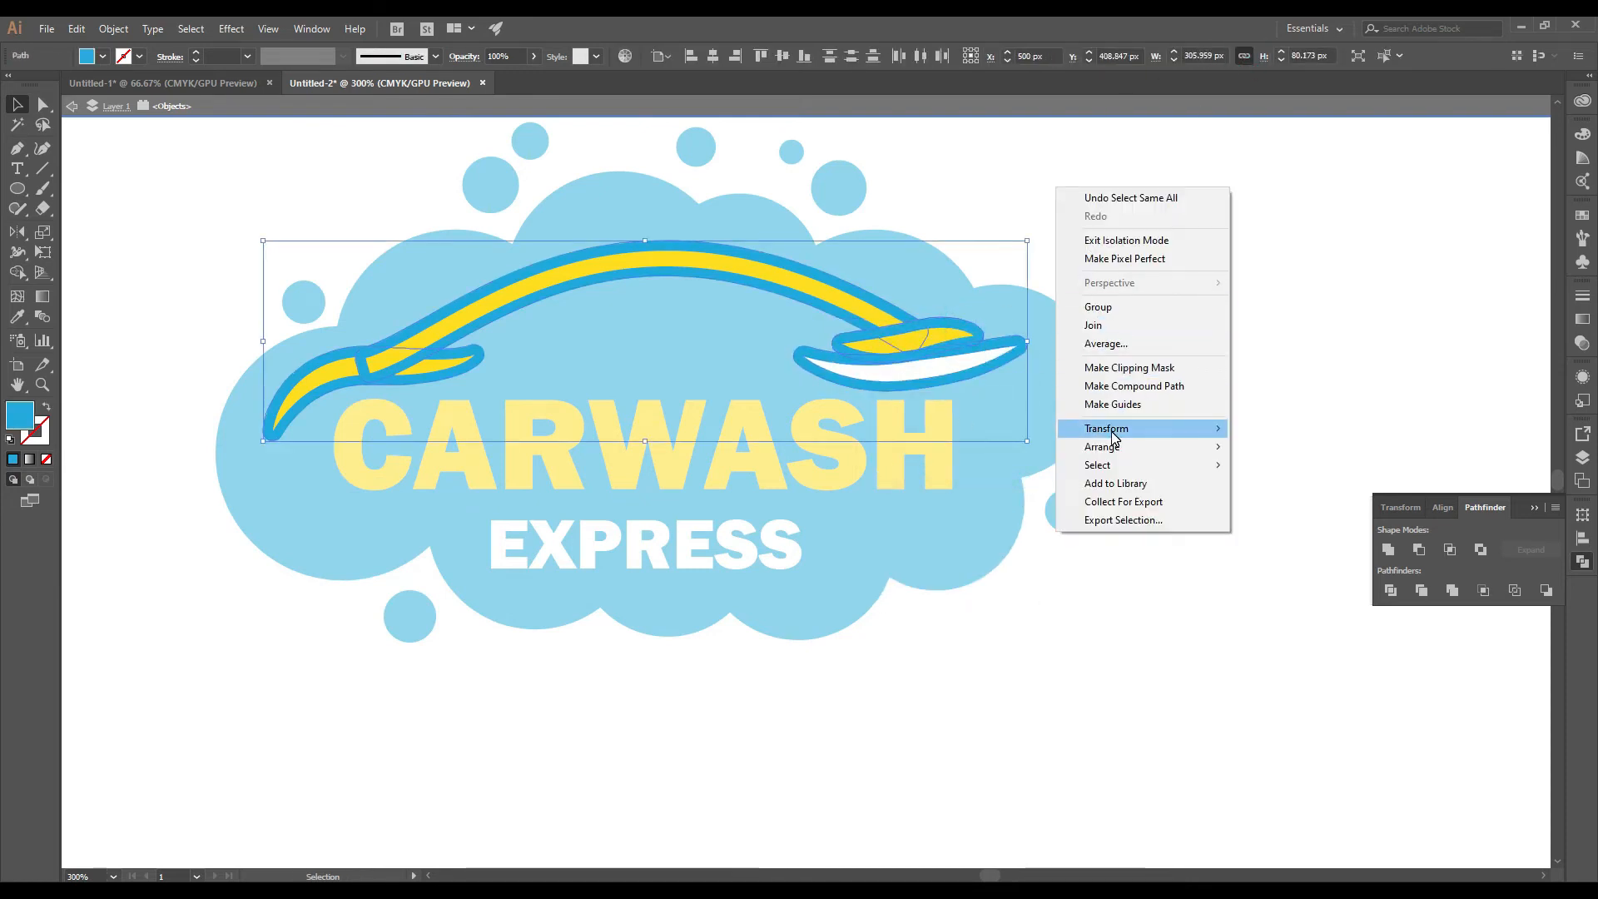
mouse_move(1165, 428)
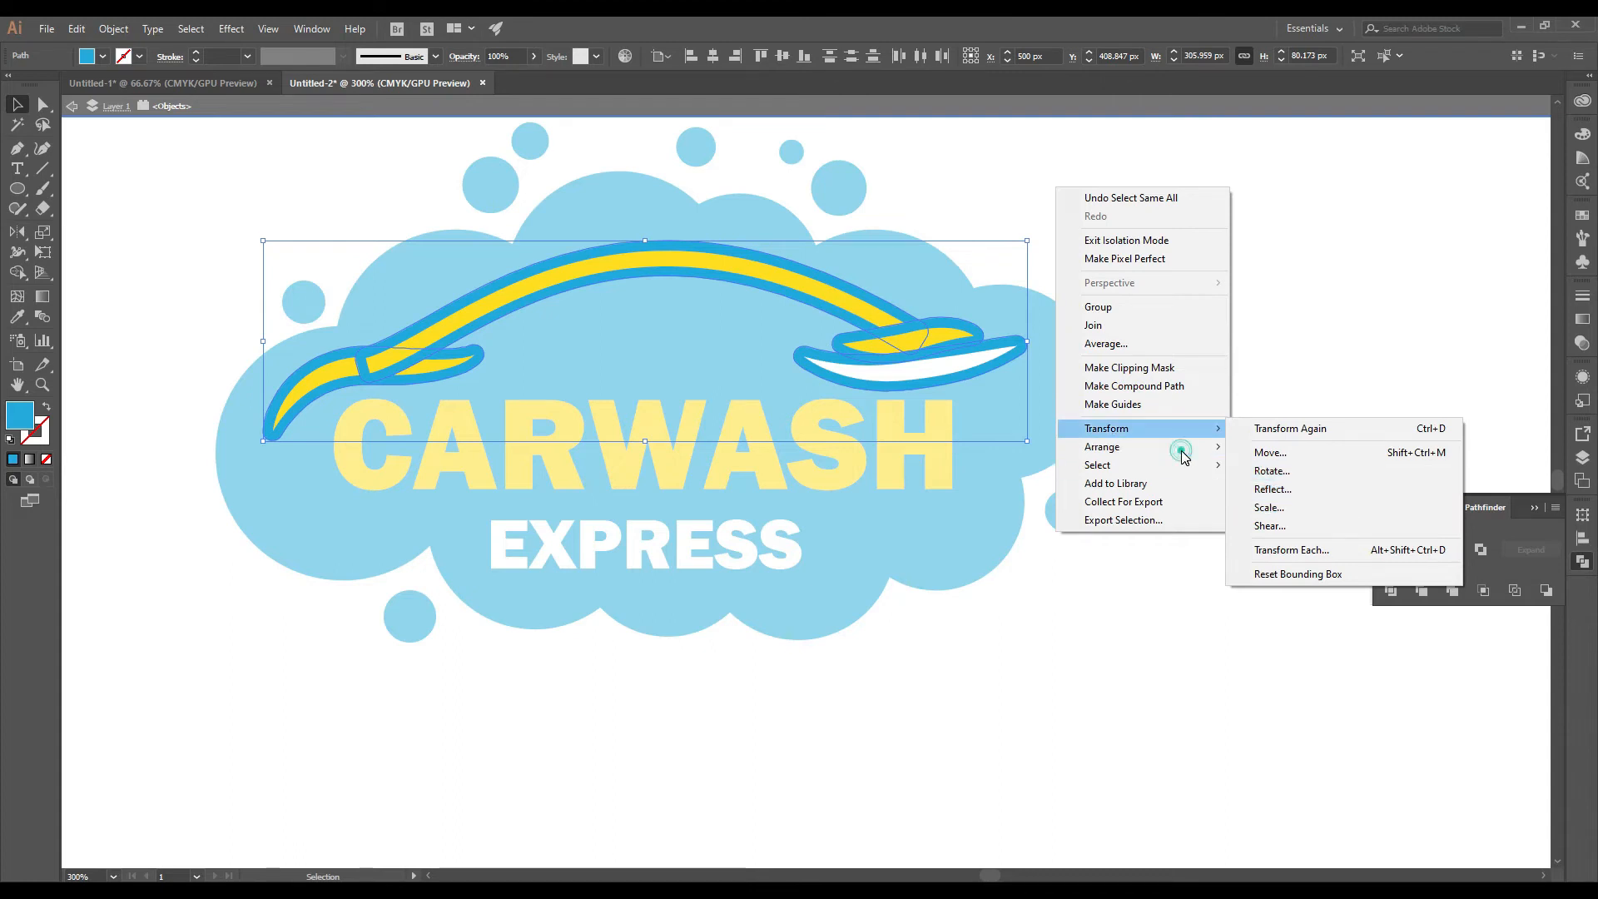
mouse_move(1221, 454)
left_click(1283, 501)
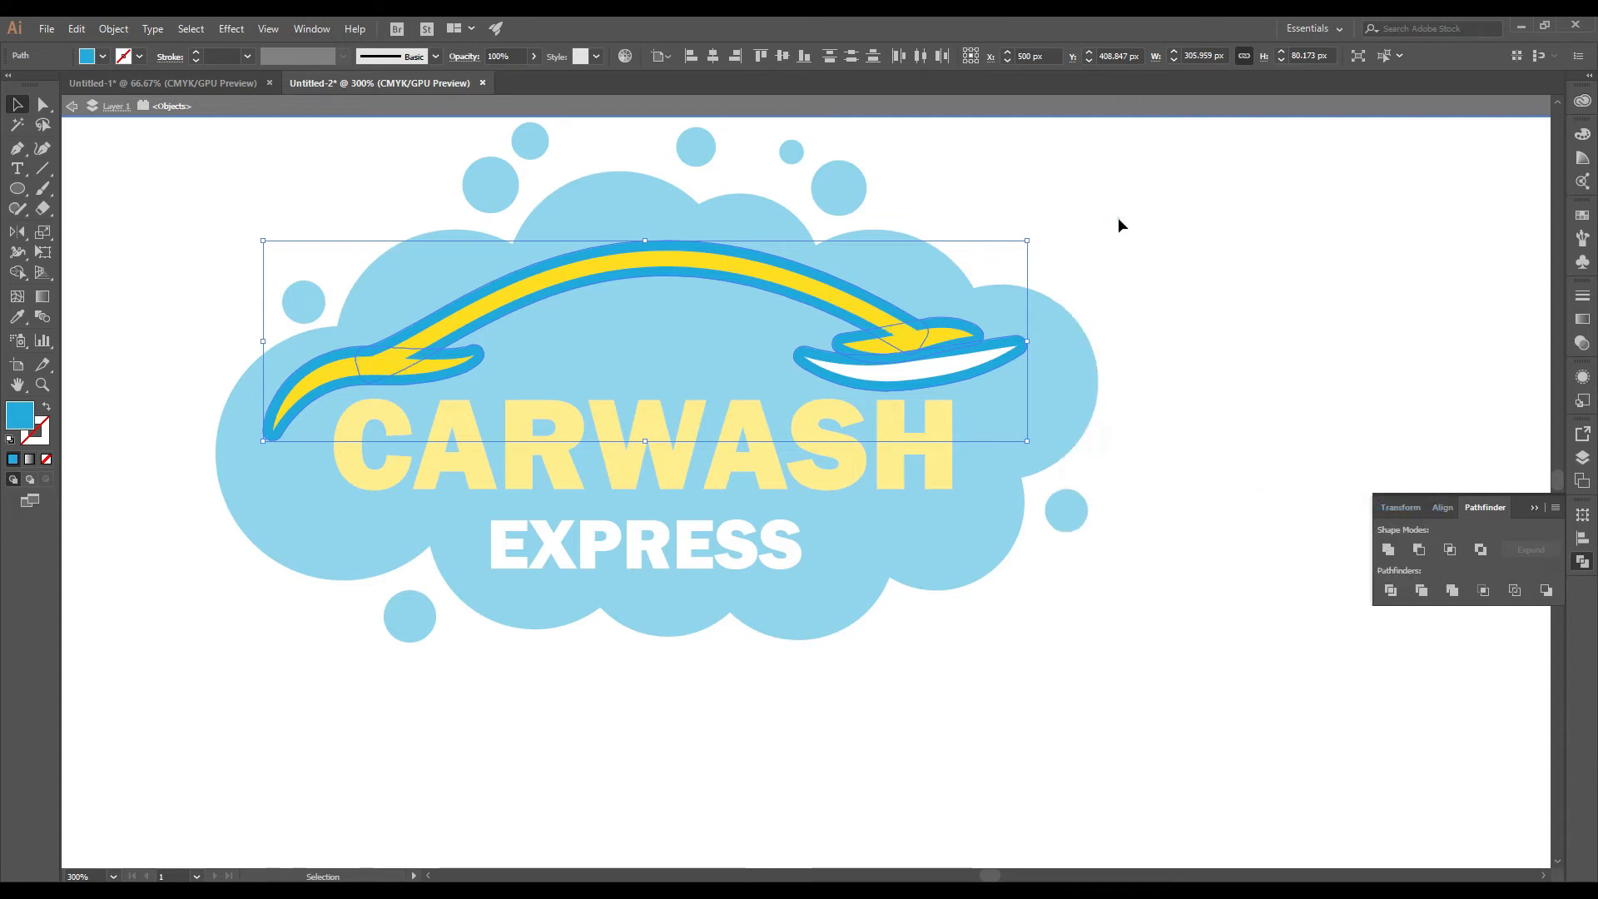
double_click(1116, 214)
Step: Draw a closed curved window shape with the Pen tool, following the roof line and spanning the left and right swooshes
left_click(17, 148)
scroll(491, 362, "up", 2)
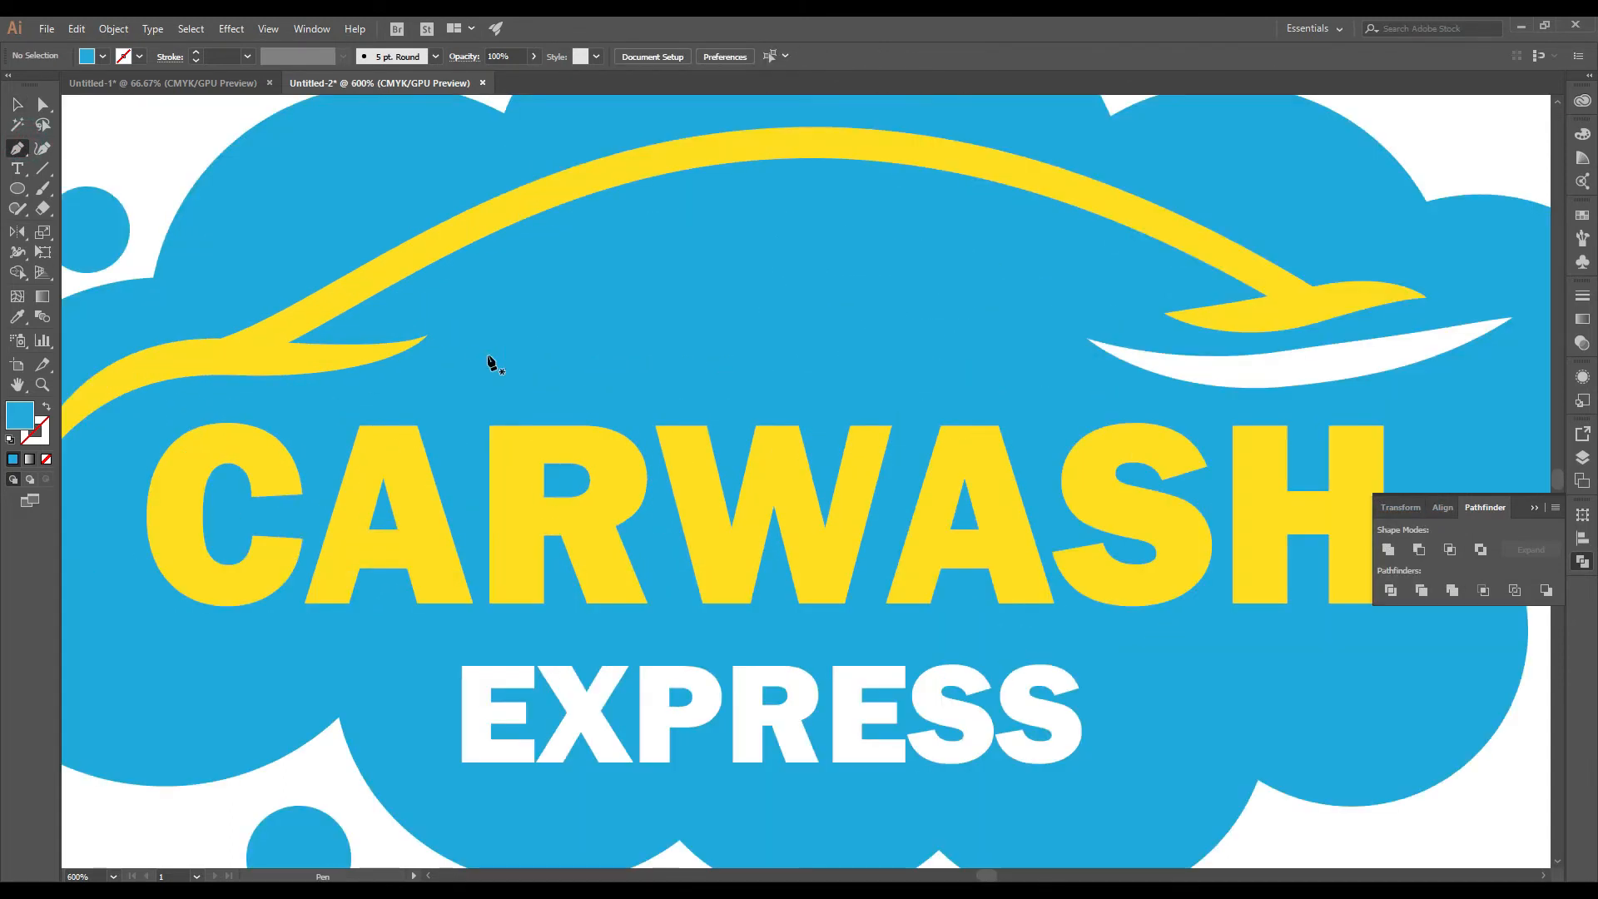
left_click(445, 341)
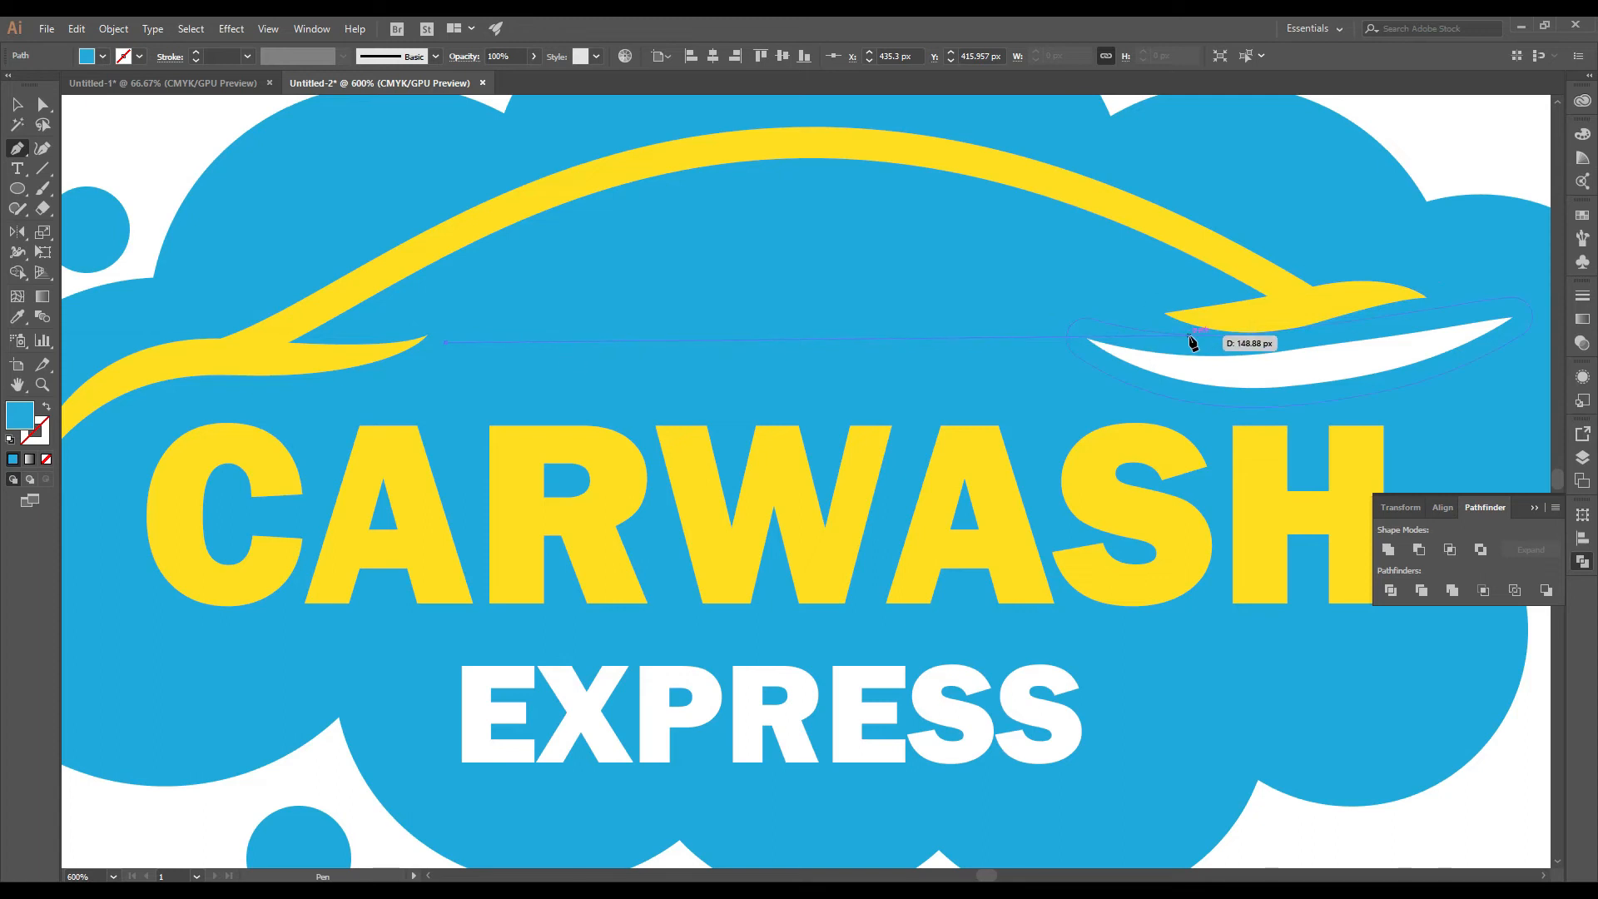
scroll(658, 356, "down", 1)
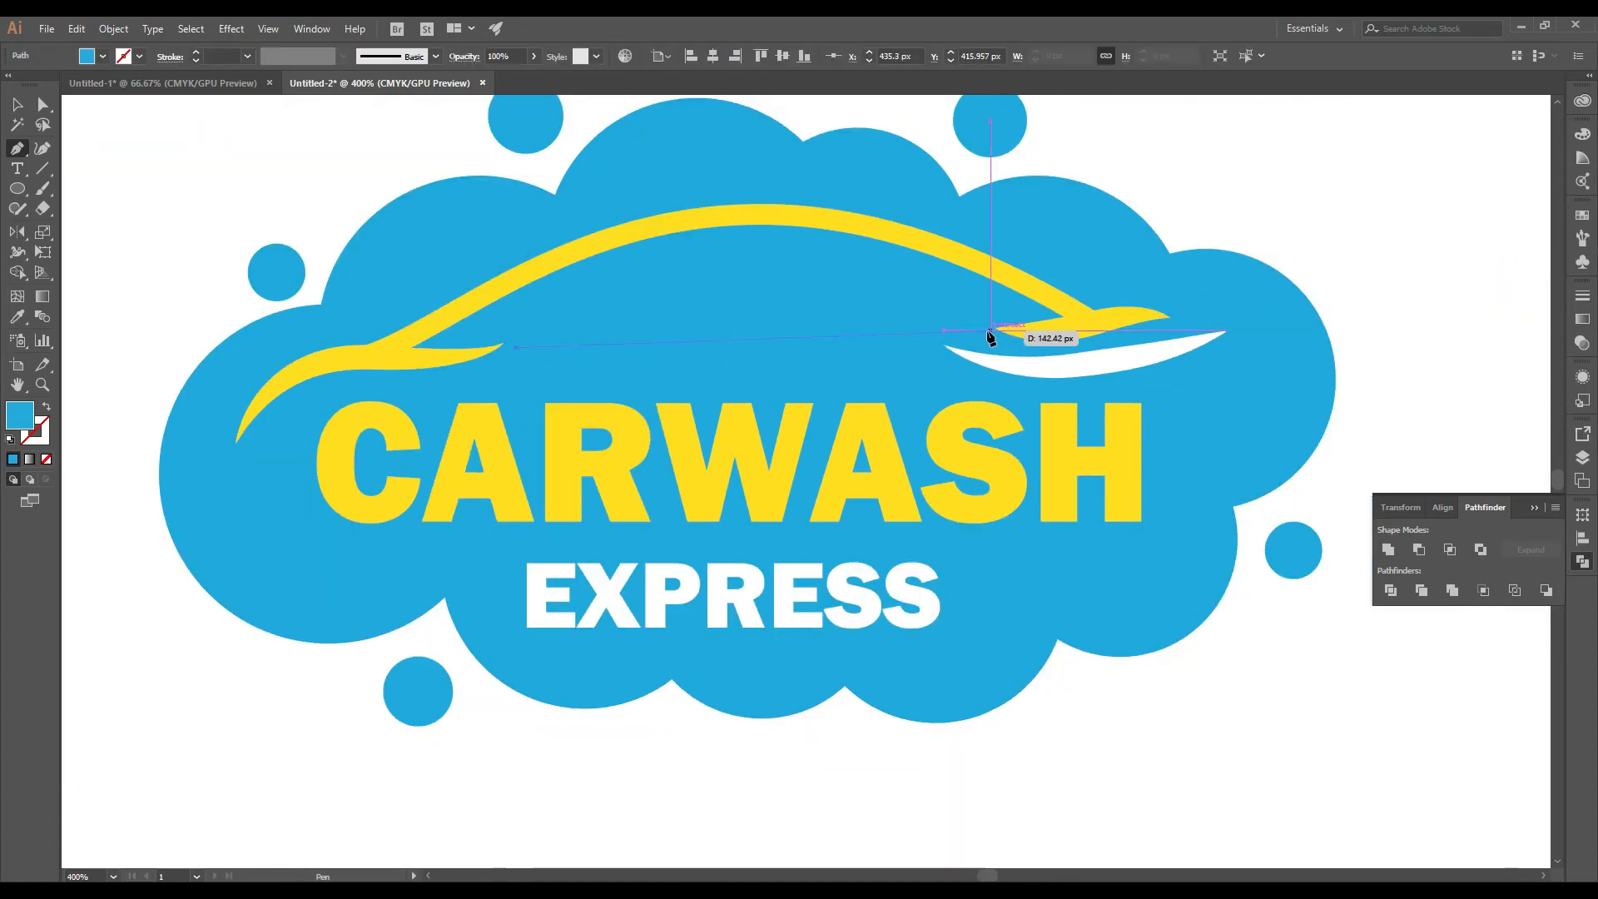
left_click_drag(1080, 314, 526, 211)
left_click_drag(482, 301, 407, 335)
left_click(387, 355)
left_click_drag(516, 348, 575, 326)
Step: Adjust the handle of the window's top anchor so the upper-left curve follows the roof line
key("a")
left_click(741, 213)
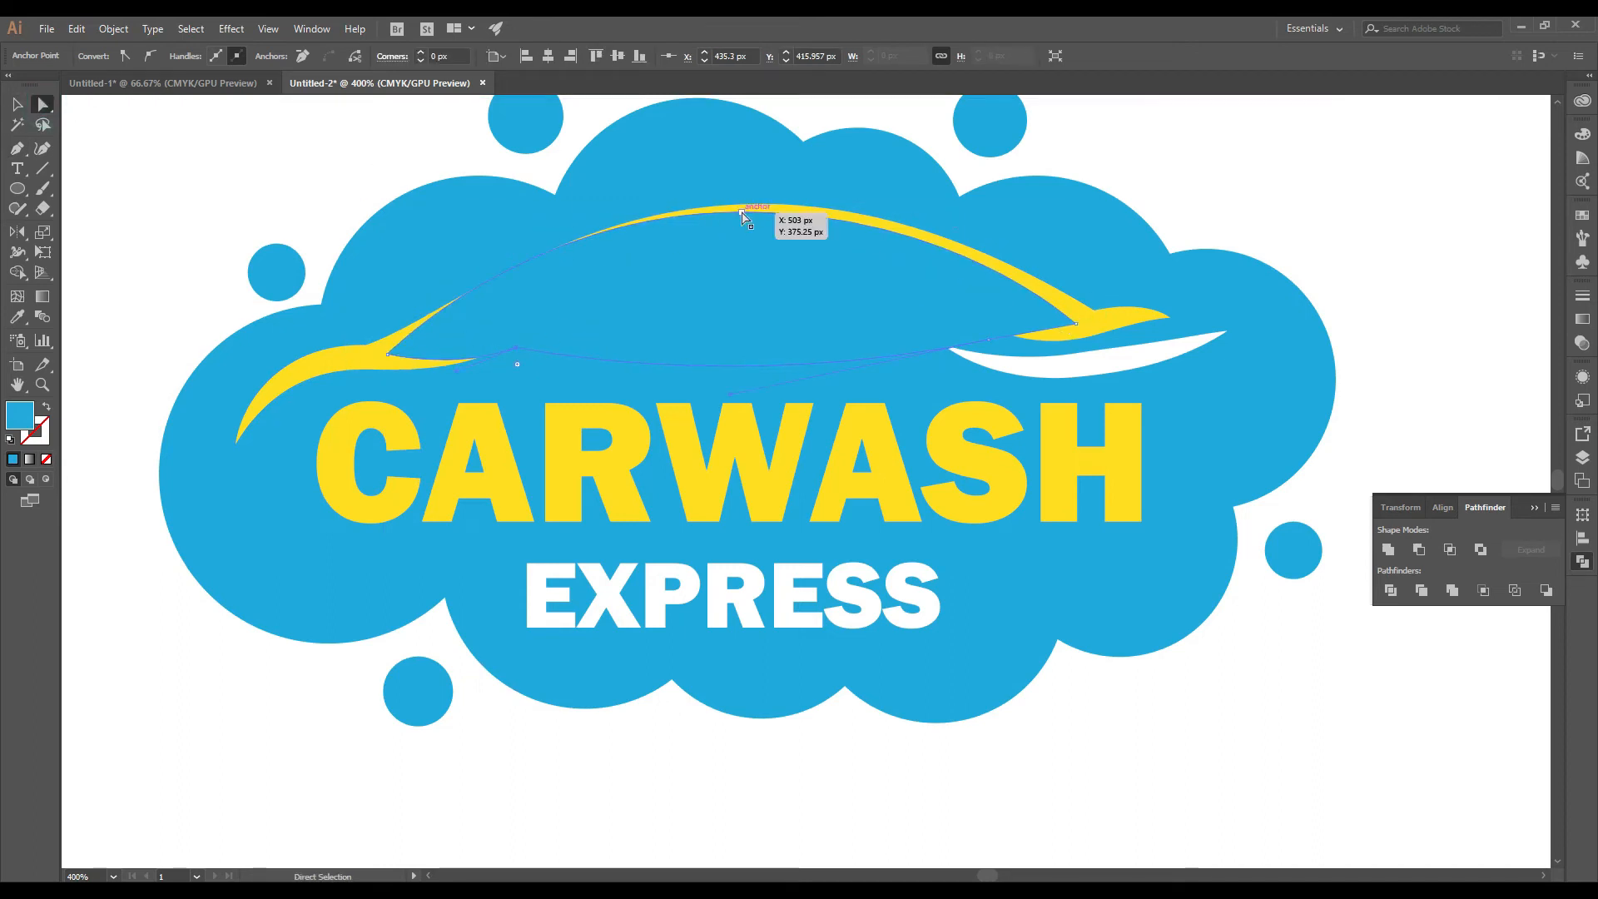
left_click_drag(528, 213, 562, 213)
left_click(790, 290)
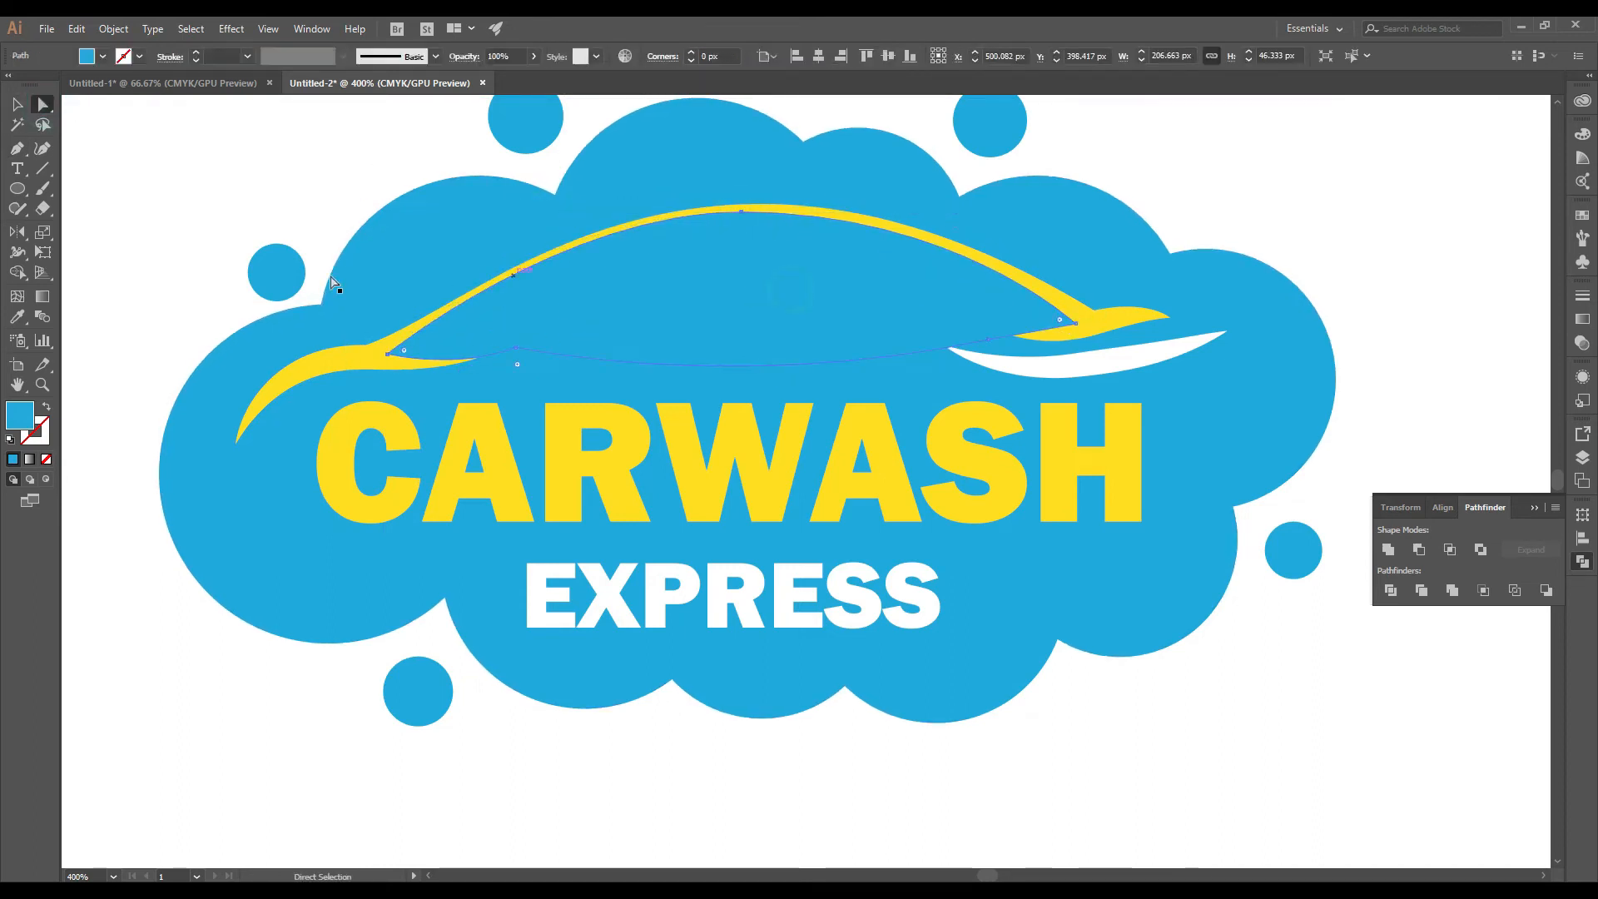
Step: Apply a linear gradient fill to the window shape and set its starting color stop to a medium blue
left_click(1583, 319)
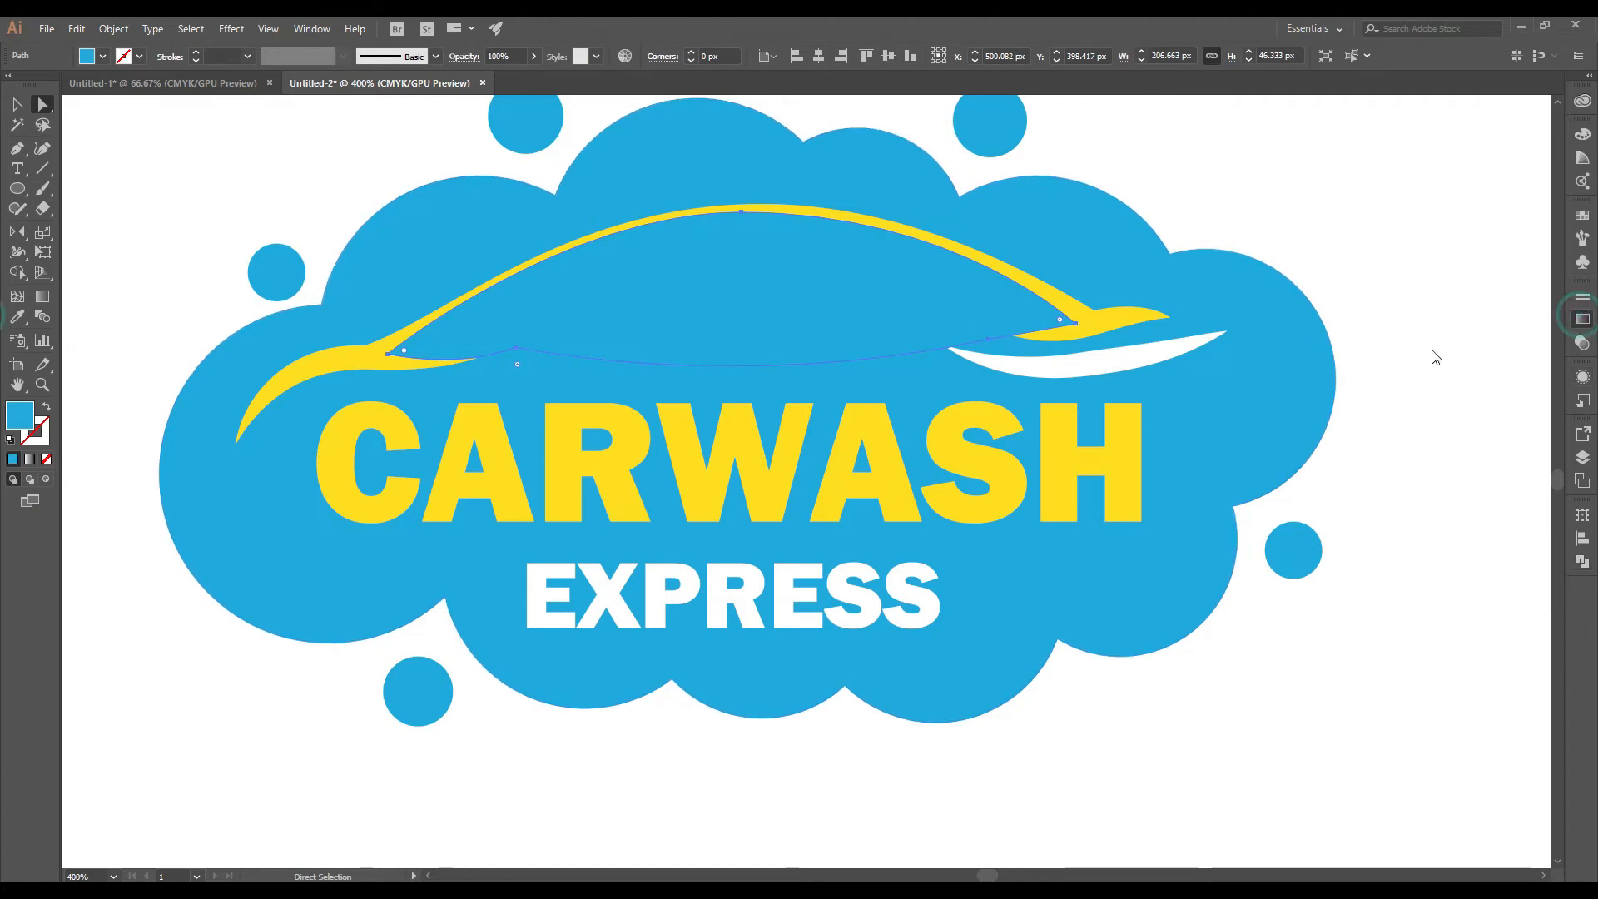
left_click(1397, 324)
left_click(1383, 421)
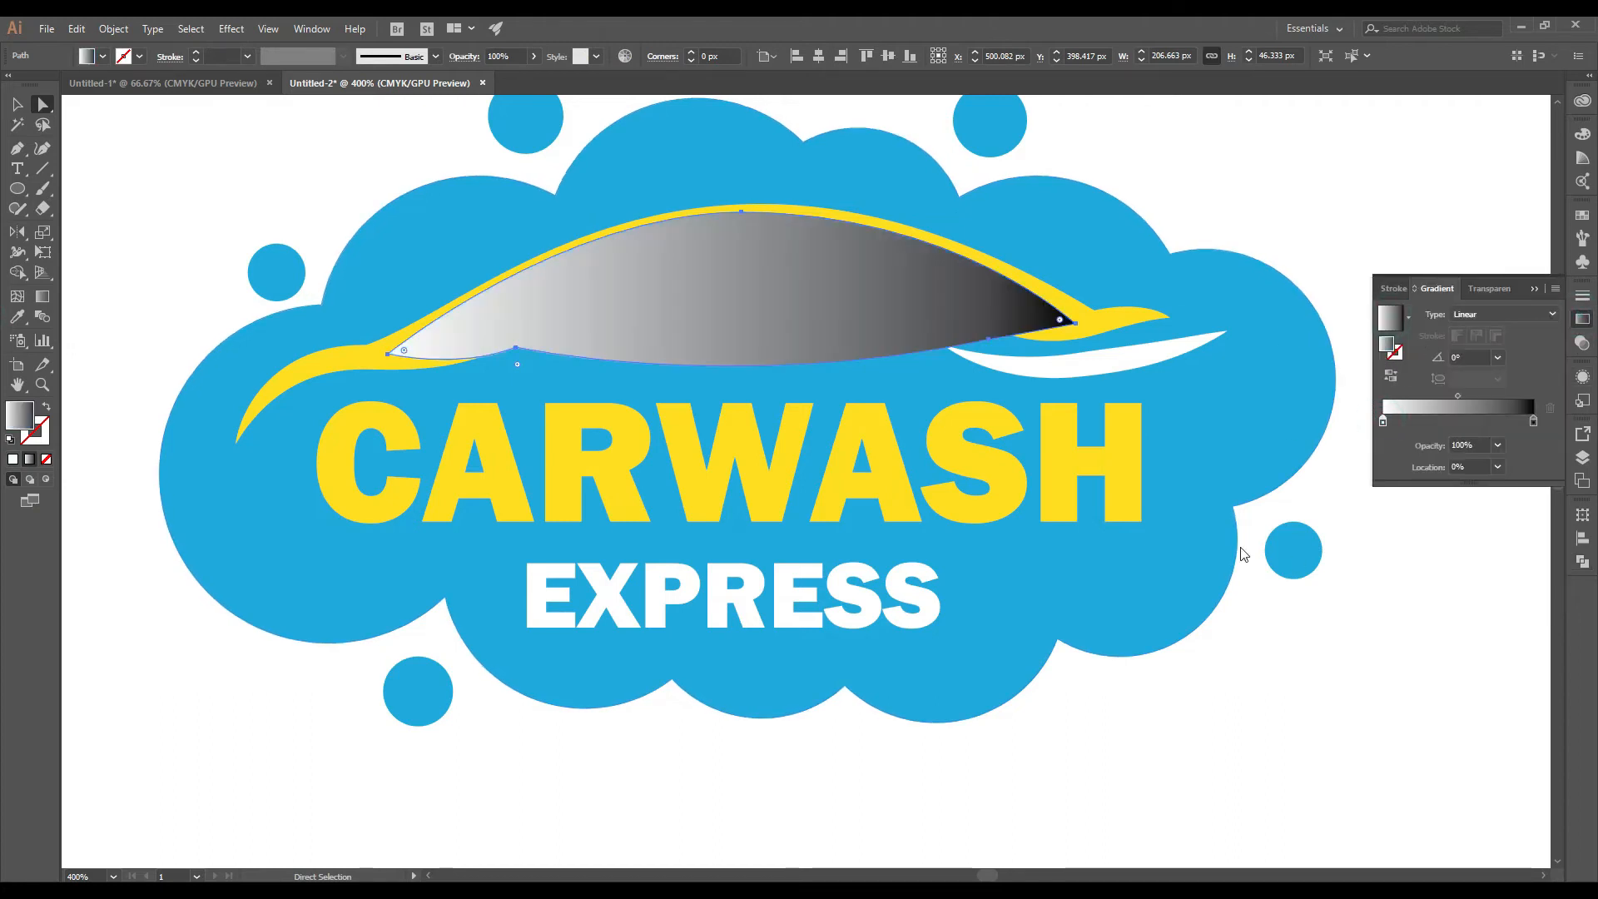
double_click(1384, 421)
left_click(1410, 485)
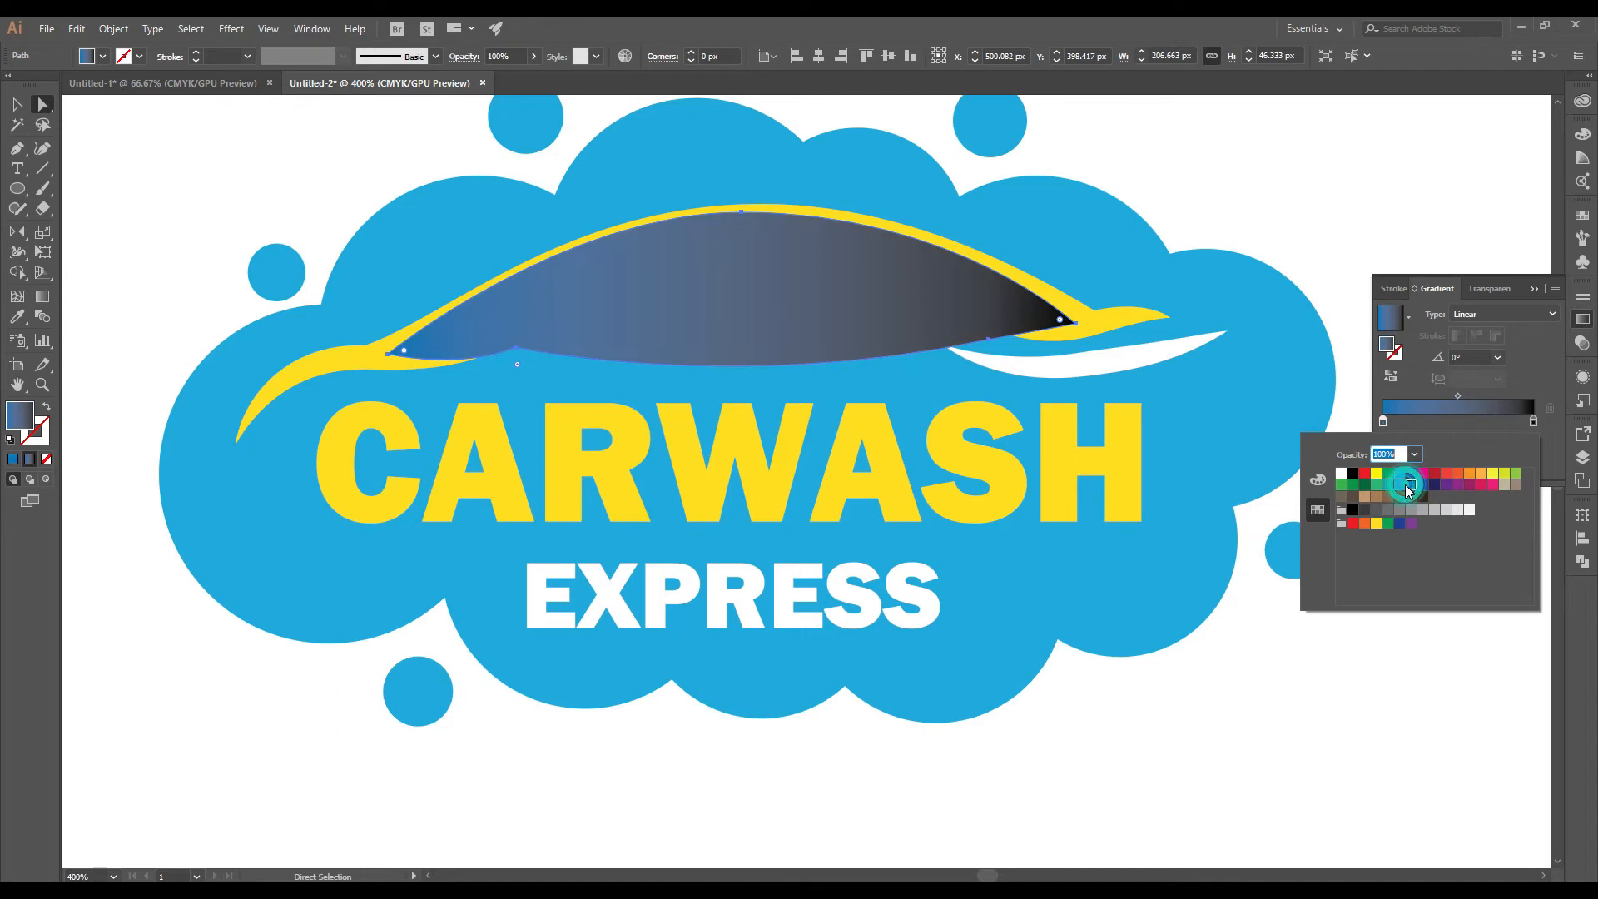
Step: Set the window gradient's end stop to the cloud's light blue and run the gradient vertically from dark at the top to light below
left_click(1535, 424)
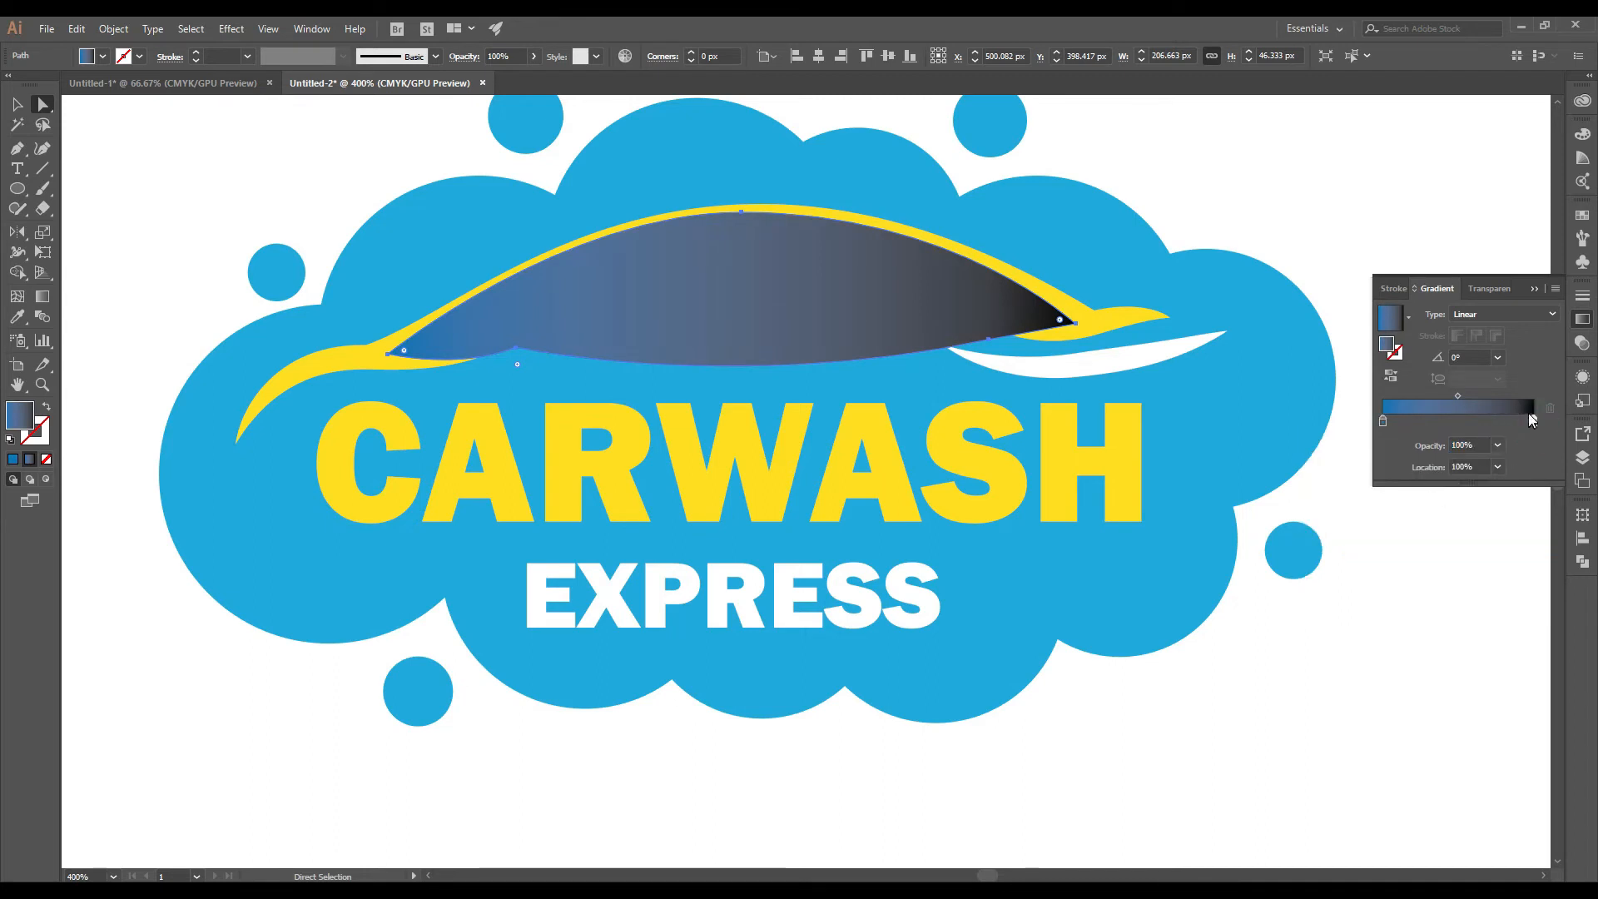
double_click(1533, 421)
left_click(1402, 489)
left_click(706, 255)
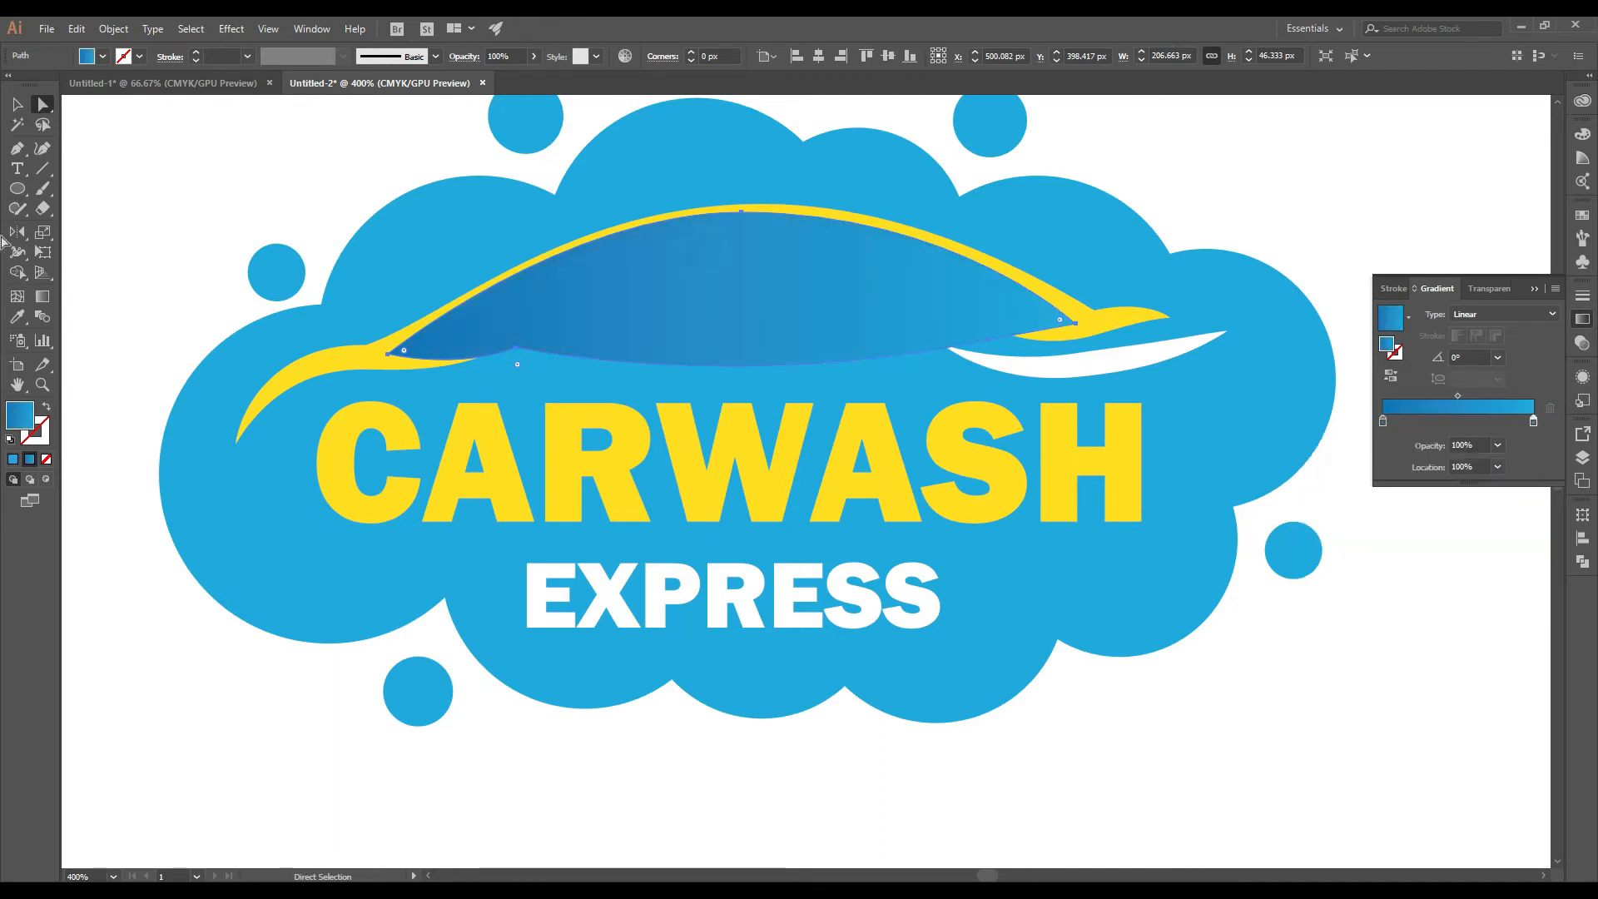
key("g")
left_click_drag(759, 219, 770, 381)
Step: Send the window shape and the cloud to the back together, behind the car pieces and their blue offsets
left_click(42, 105)
left_click(749, 164, "shift")
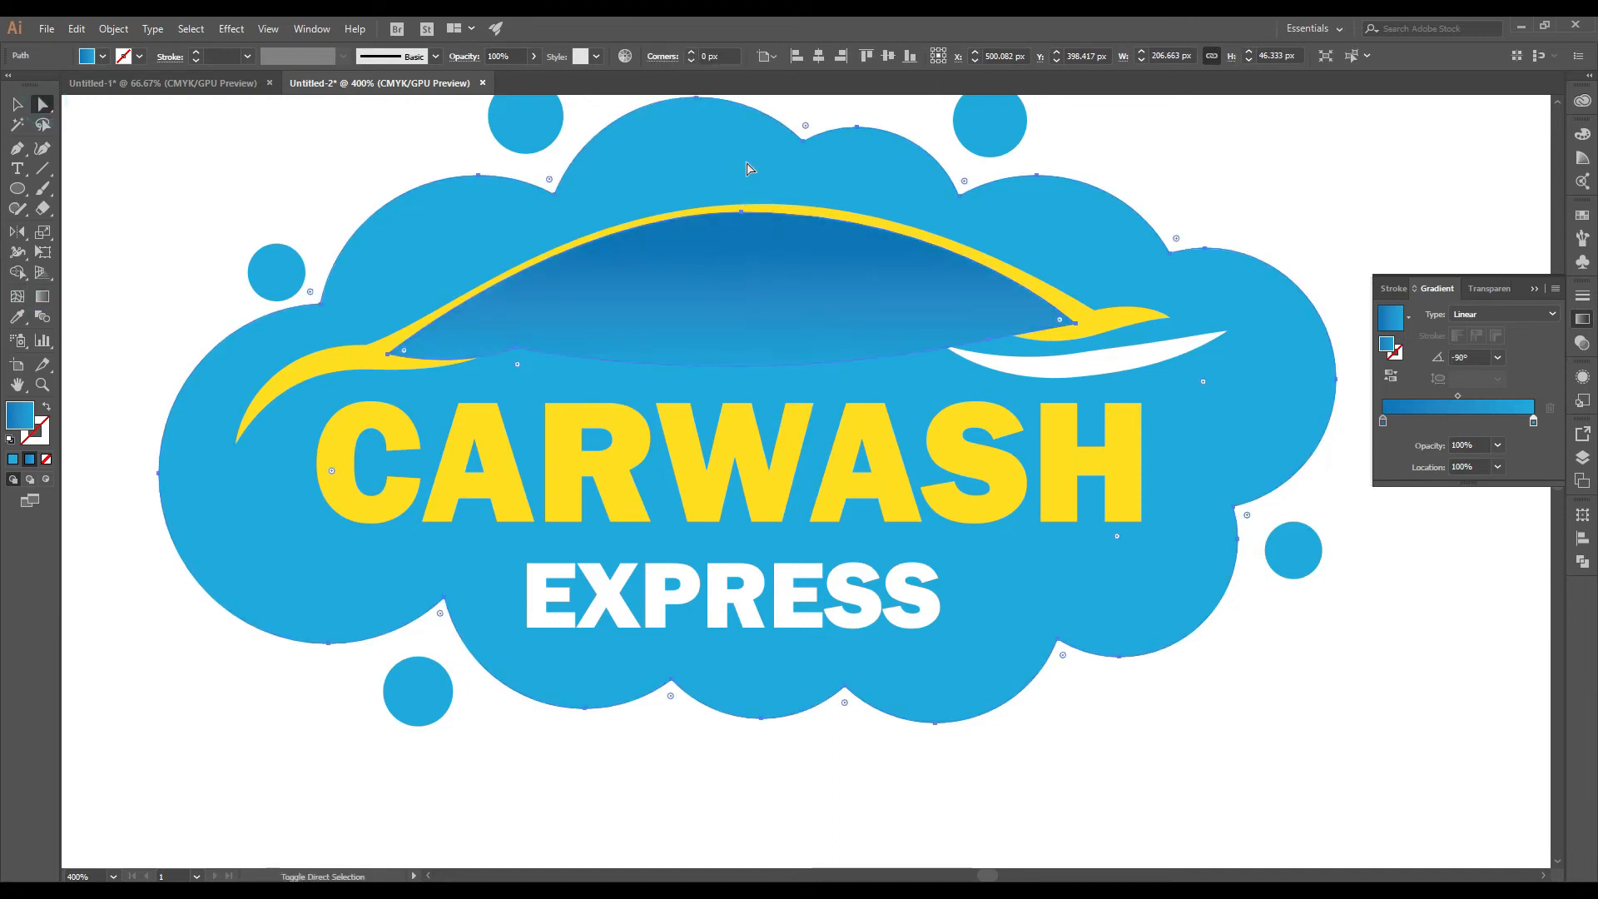
right_click(673, 155)
mouse_move(748, 398)
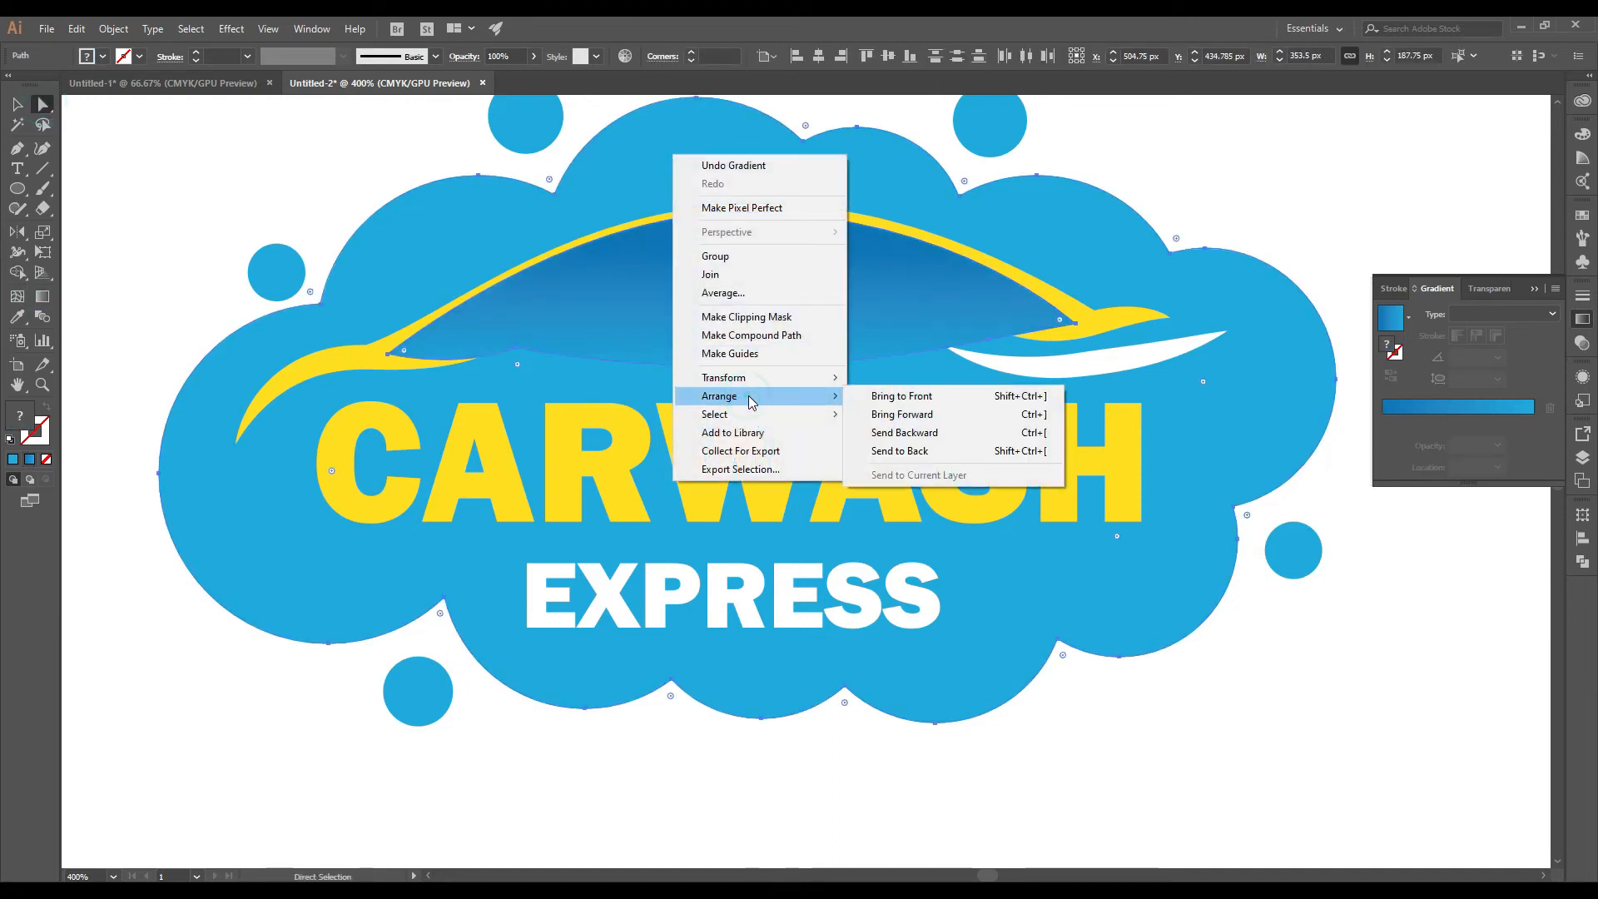
left_click(932, 452)
left_click(1226, 164)
Step: Redraw the window's vertical gradient from dark blue above the roof line to light blue above the CARWASH lettering, and deselect it
scroll(987, 265, "down", 3)
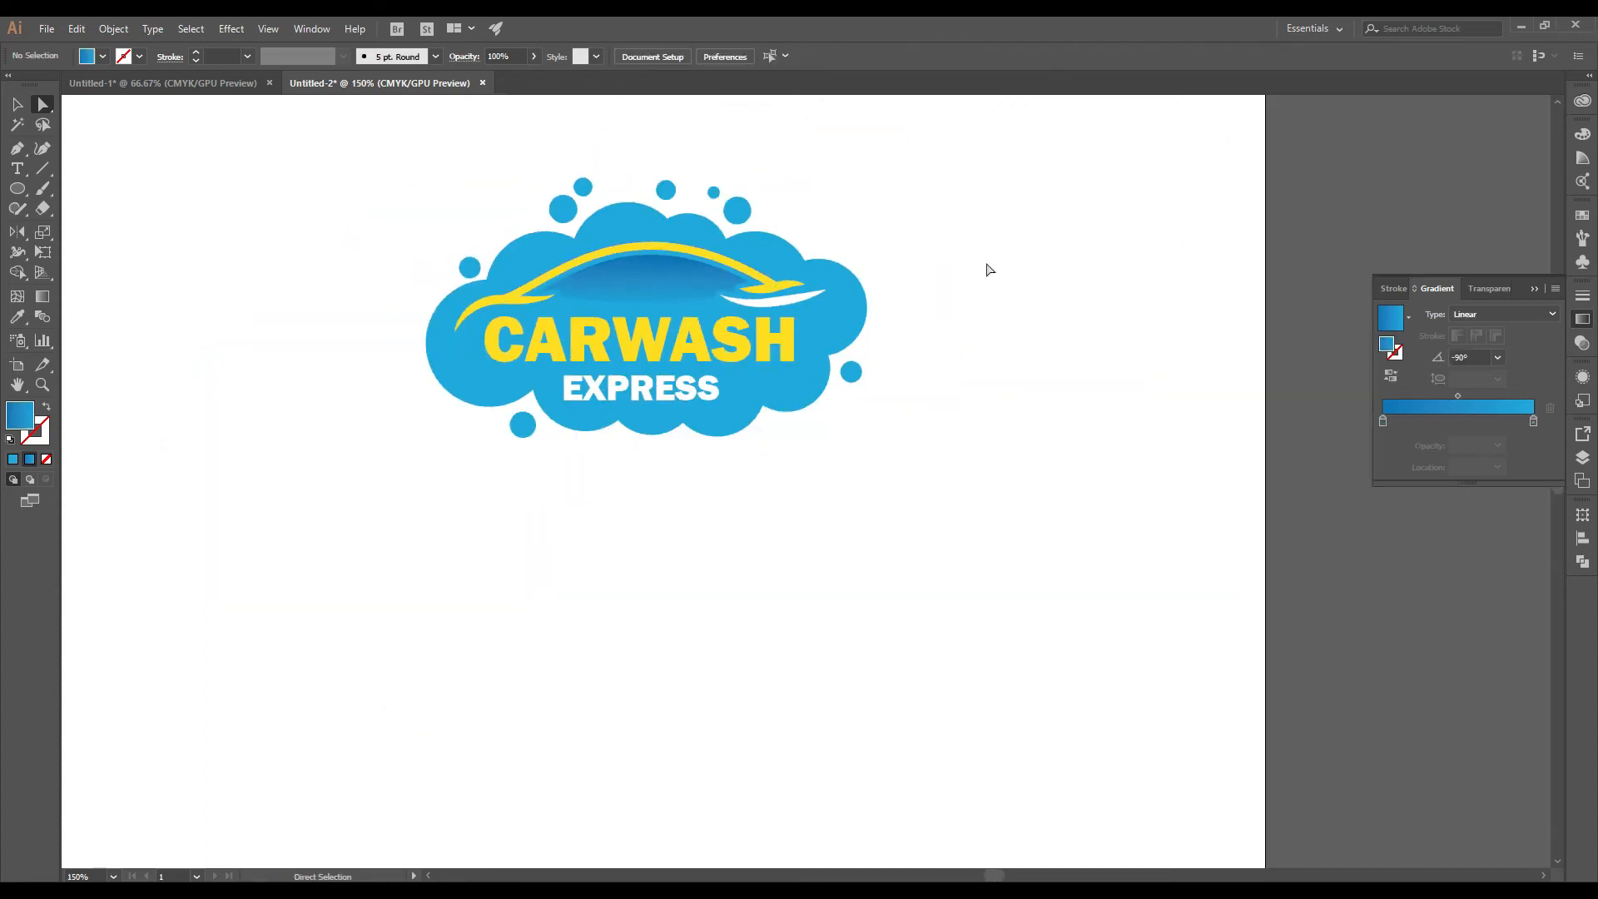
scroll(583, 266, "up", 4)
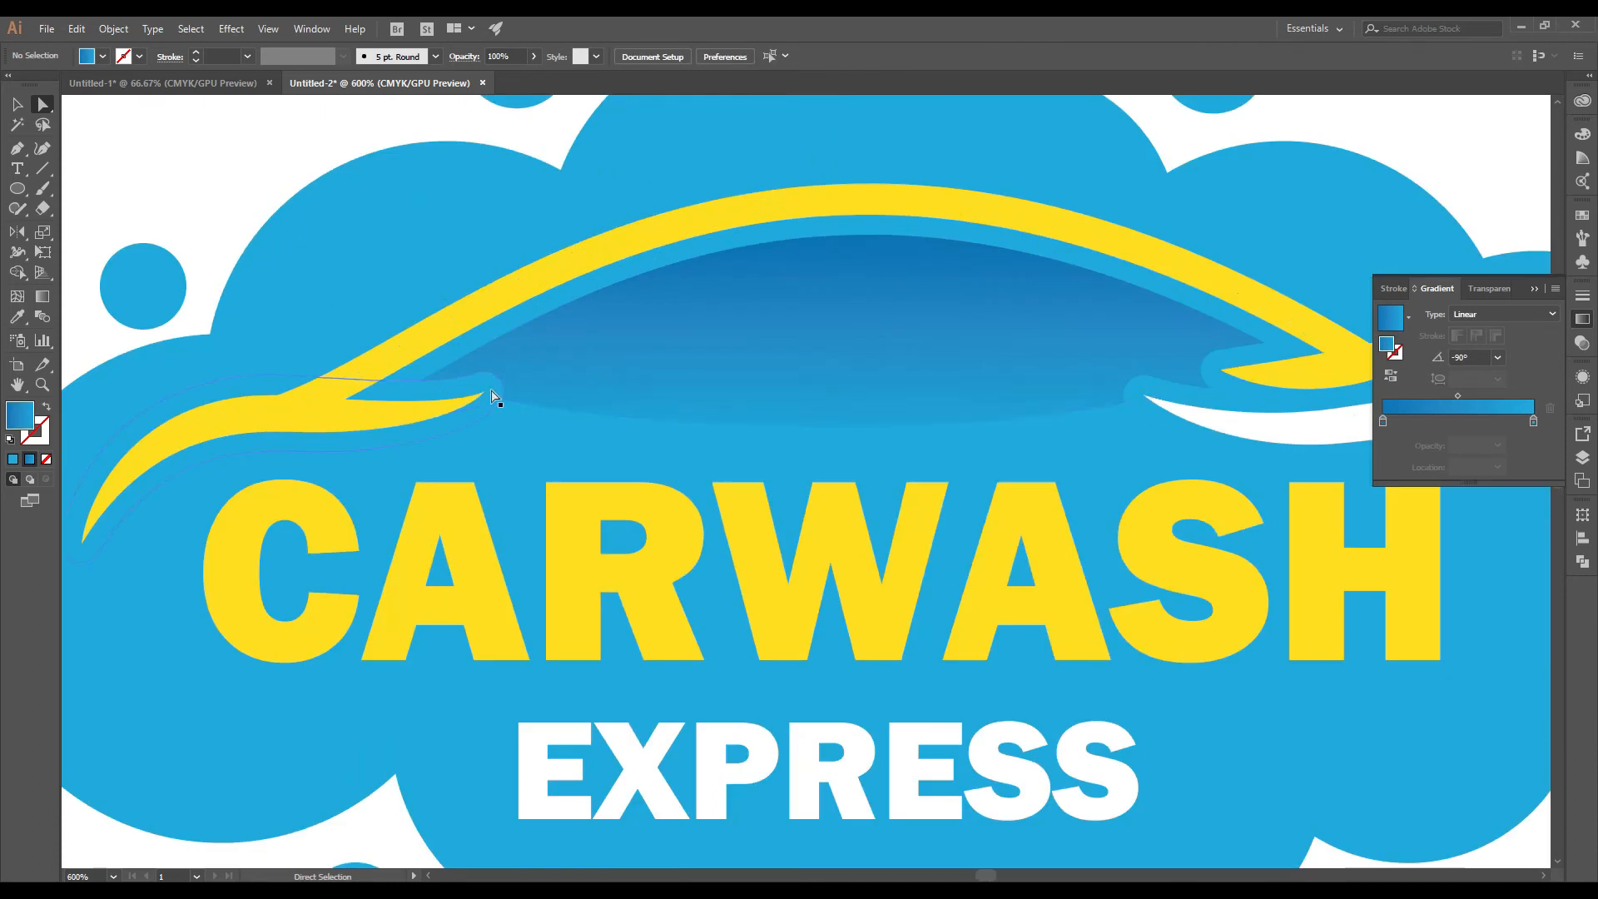
left_click(583, 388)
scroll(500, 383, "down", 3)
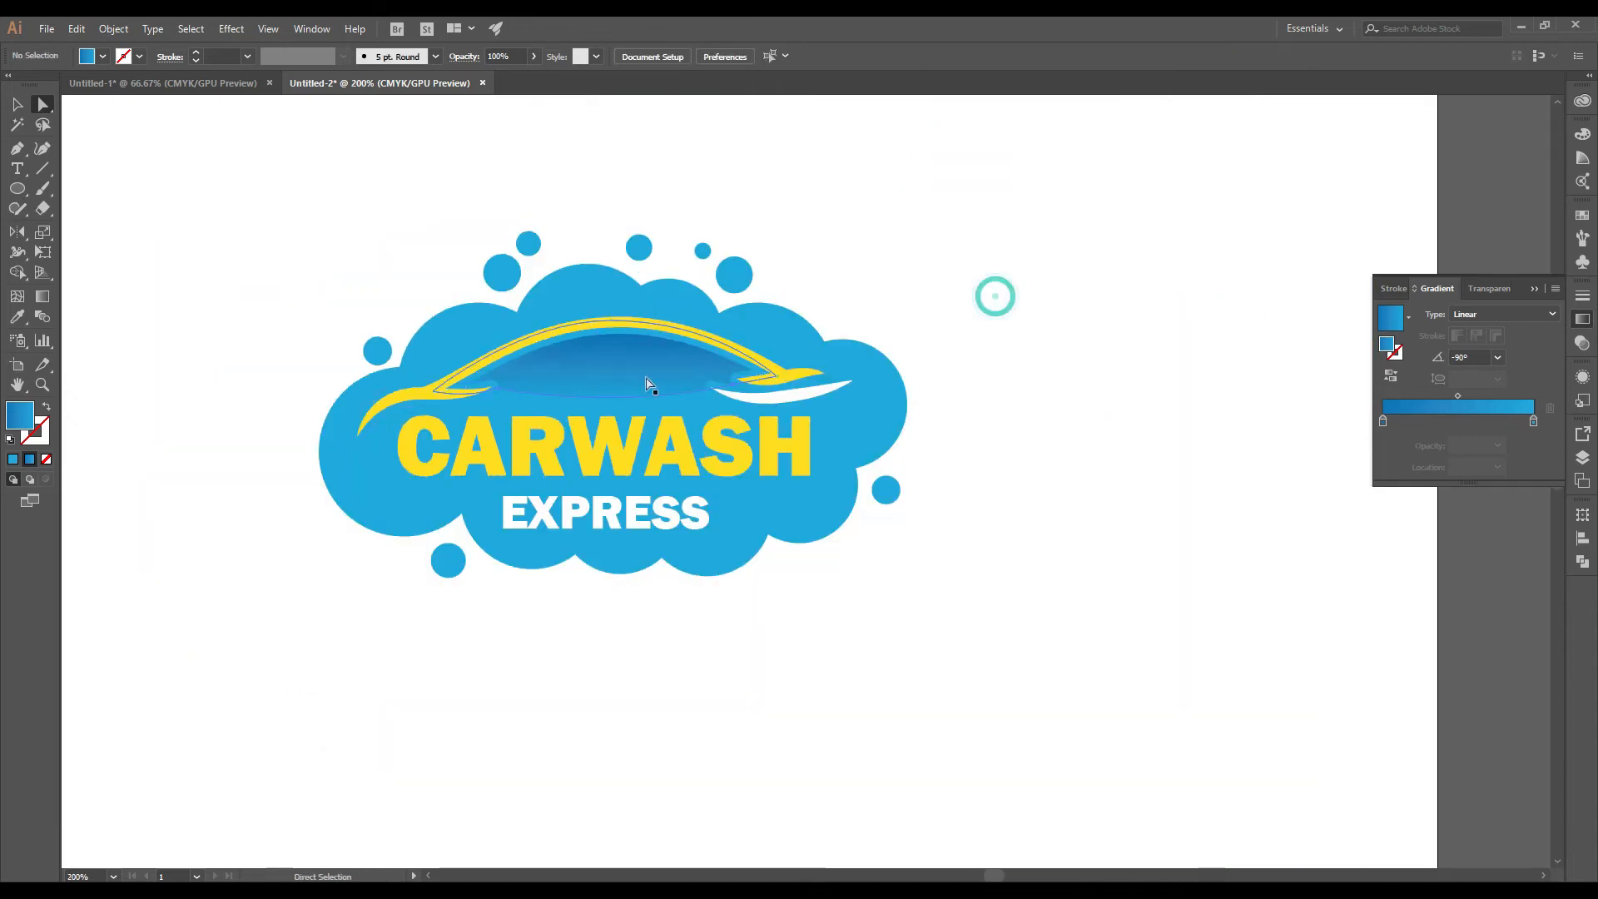
scroll(622, 377, "up", 2)
left_click(43, 297)
left_click_drag(638, 406, 640, 269)
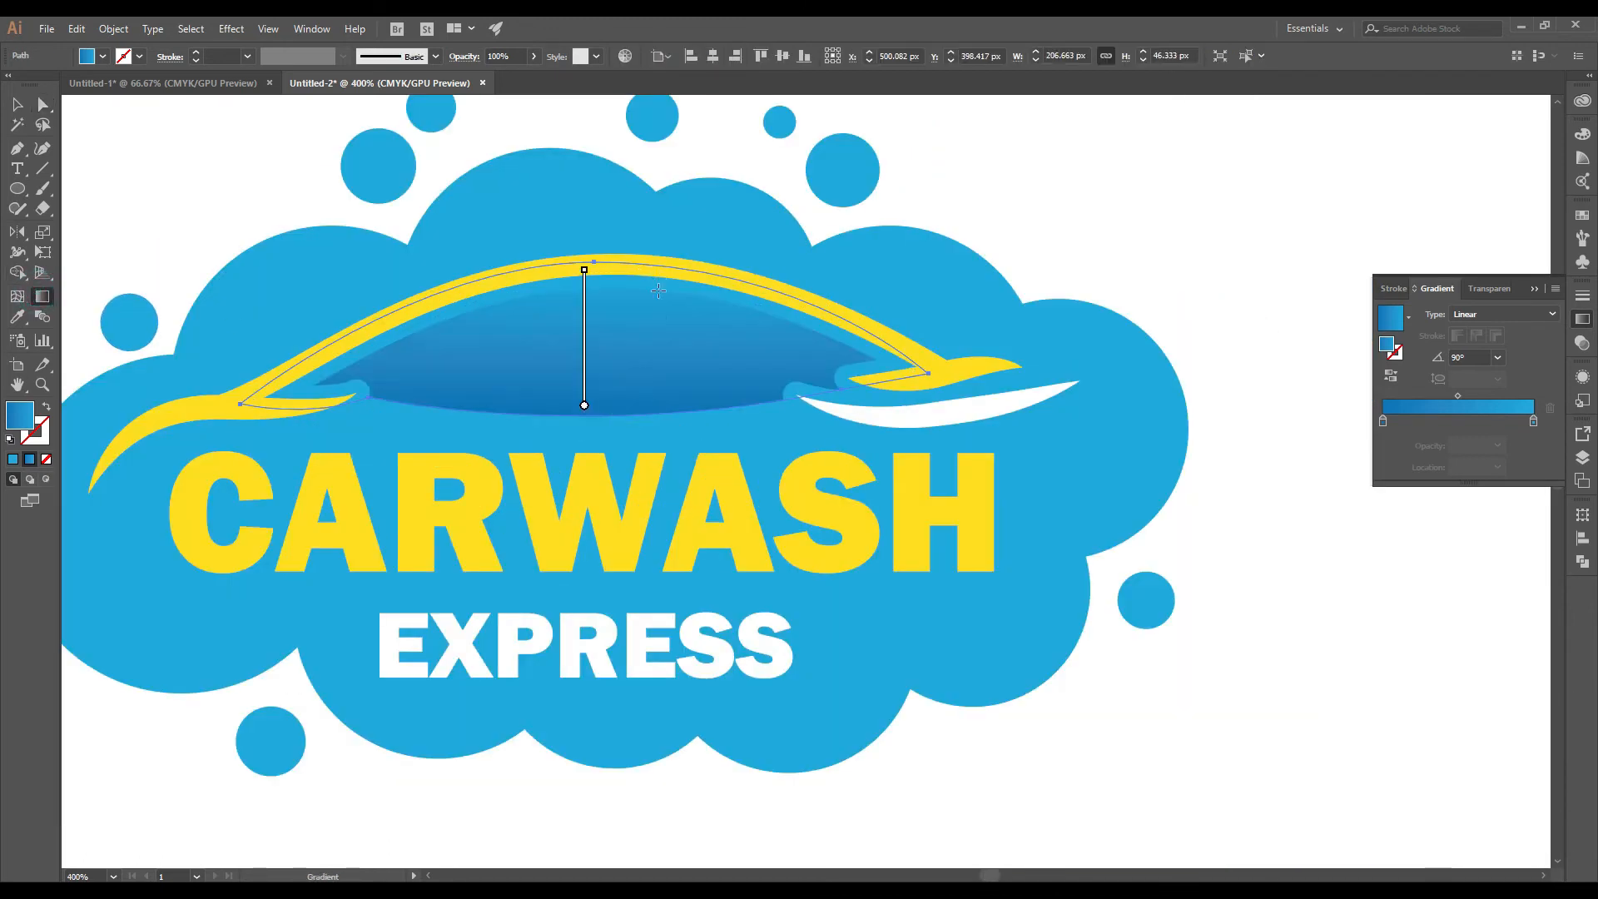
scroll(666, 323, "down", 1)
scroll(658, 366, "up", 1)
mouse_move(628, 386)
left_mouse_down()
mouse_move(631, 293)
mouse_move(650, 390)
mouse_move(642, 373)
left_mouse_up()
scroll(673, 373, "down", 1)
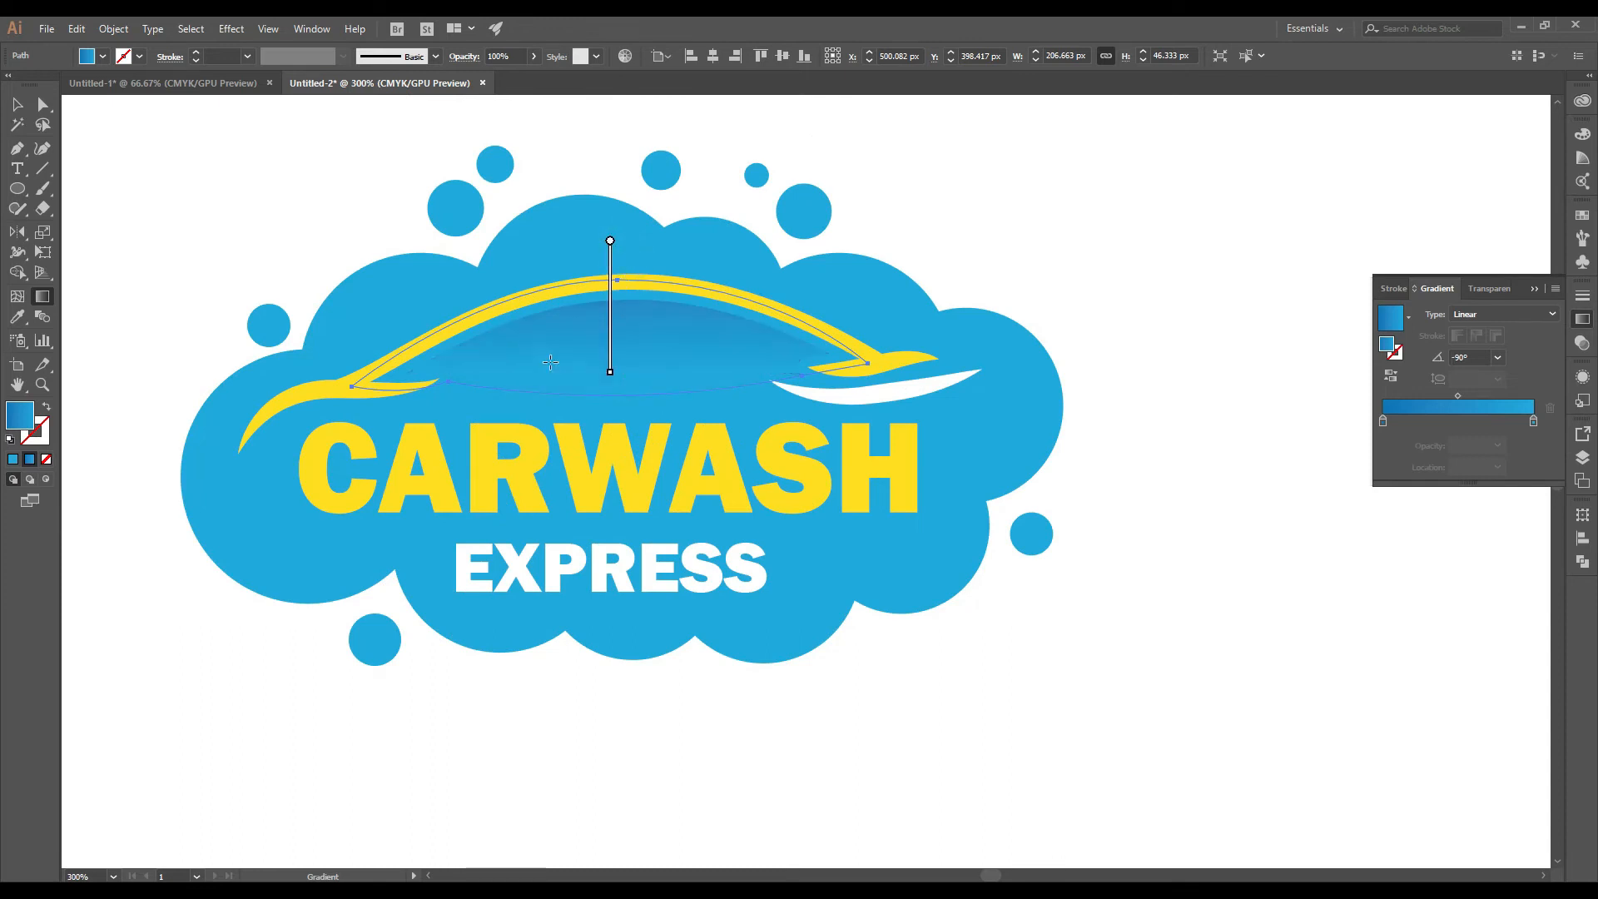
left_click(43, 106)
left_click(168, 132)
Step: Nudge the bubble beside the cloud's lower-right edge slightly closer to the cloud and deselect it
key("ctrl+1")
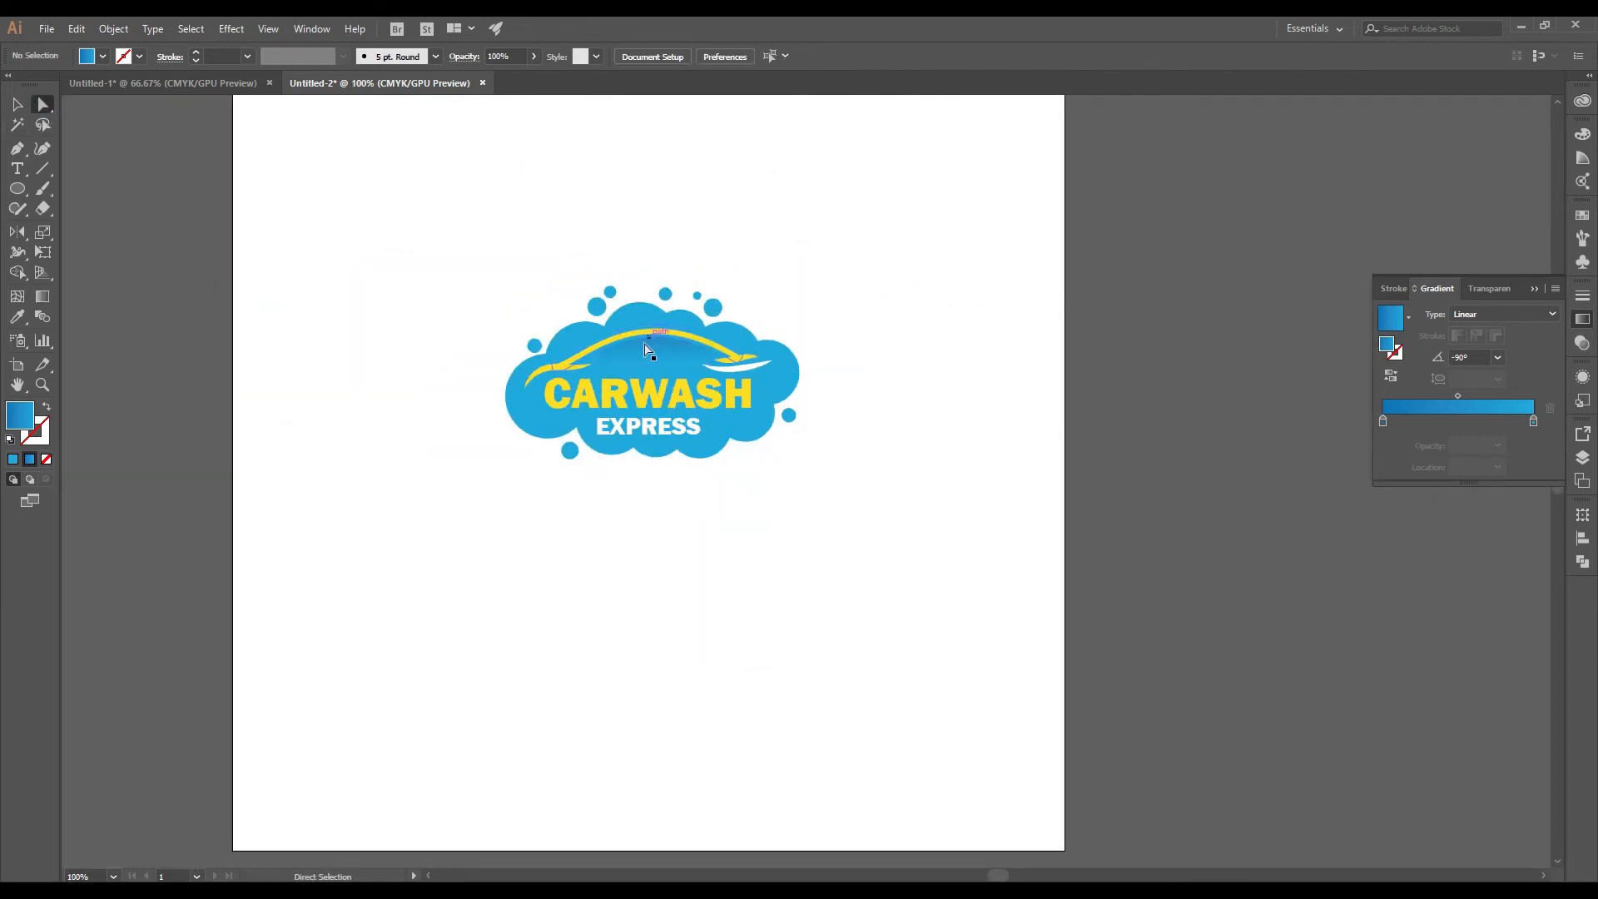
scroll(648, 349, "up", 5)
scroll(704, 312, "down", 8)
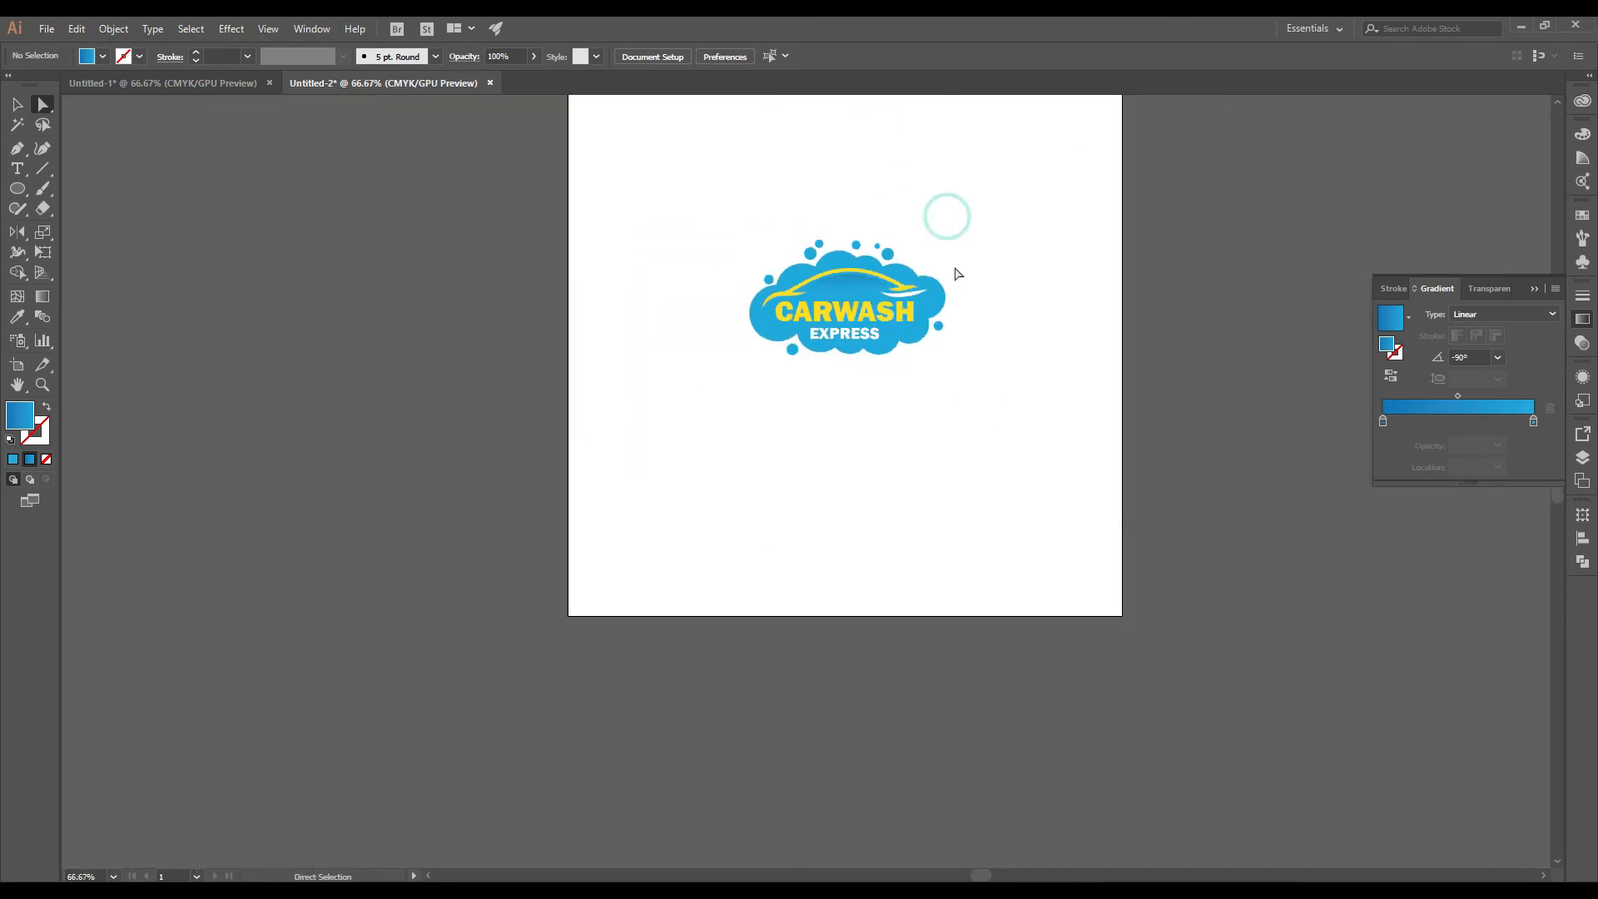
scroll(889, 328, "up", 3)
scroll(815, 367, "down", 2)
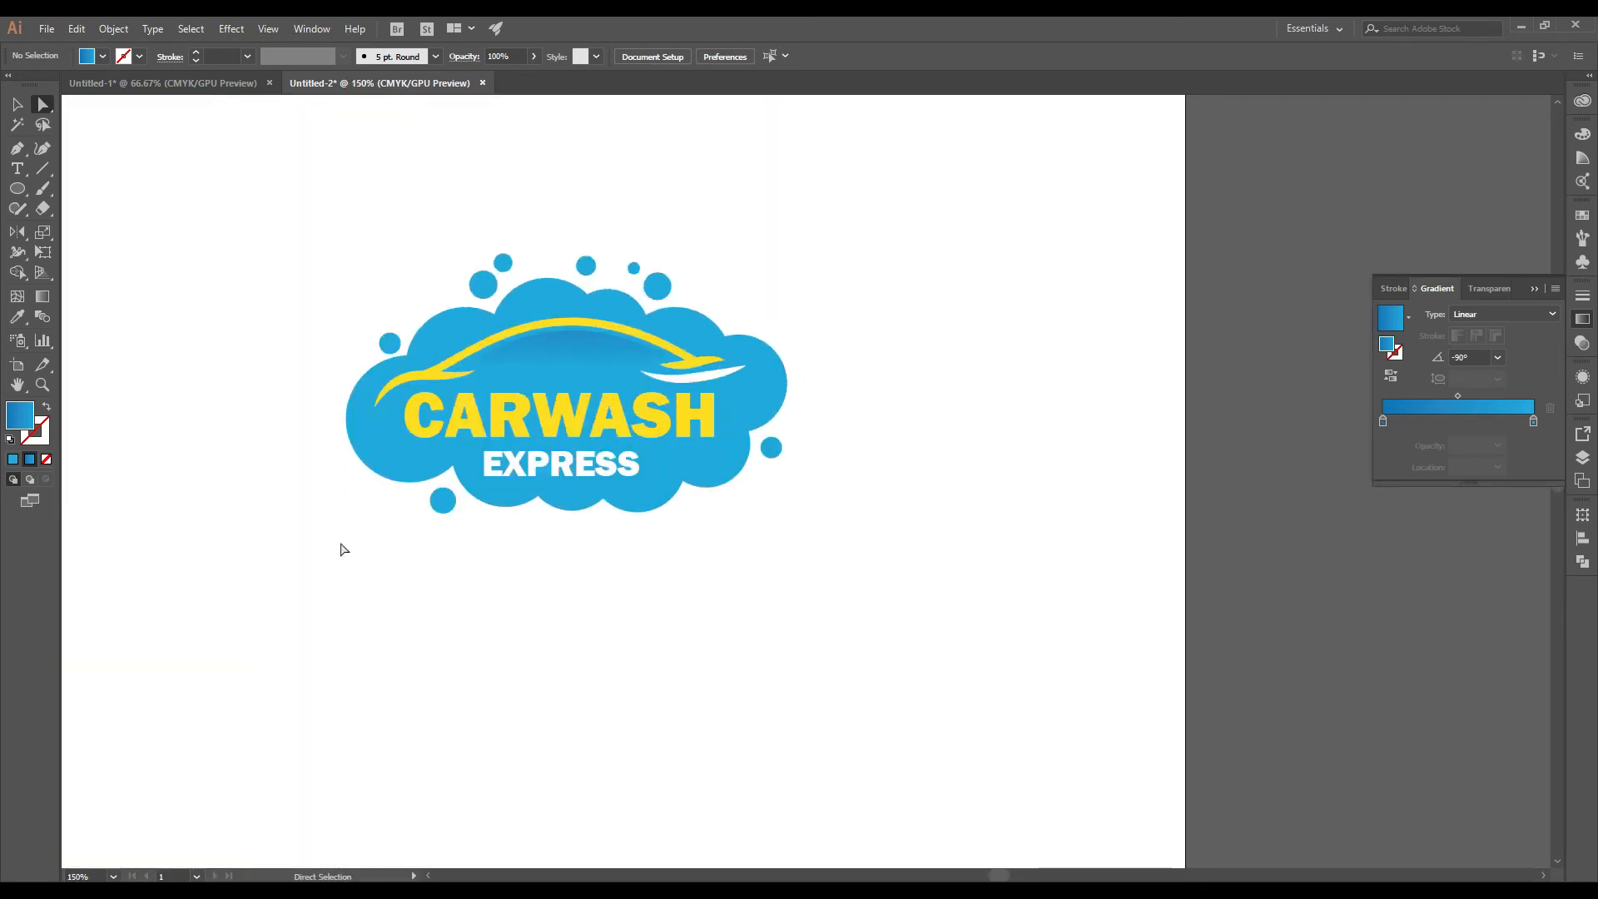
scroll(745, 522, "down", 2)
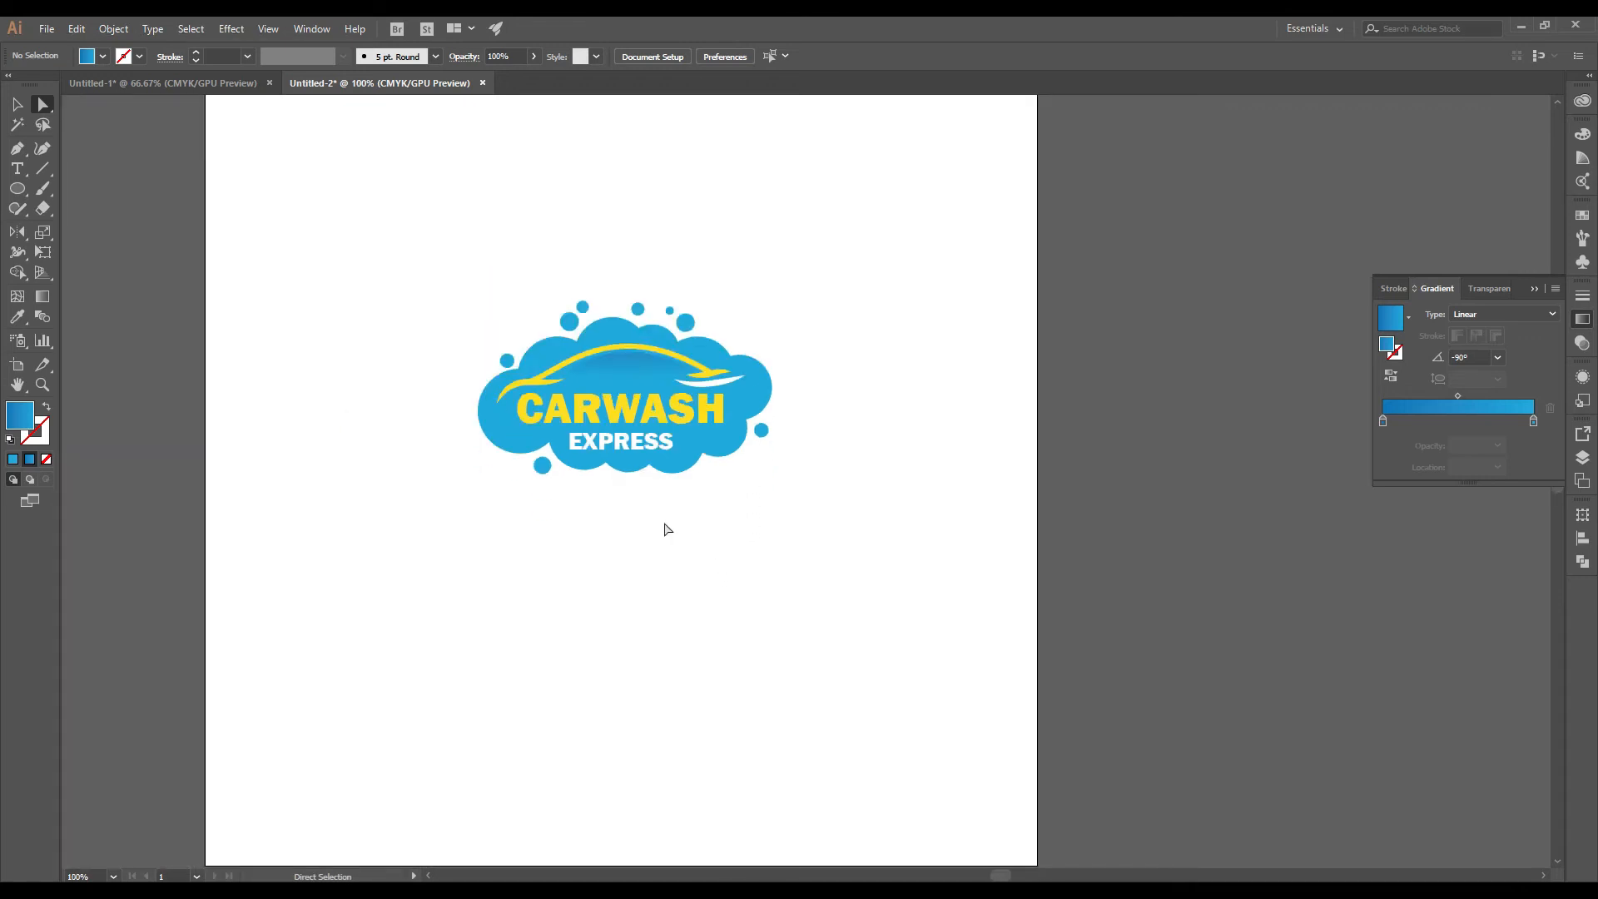
scroll(913, 507, "up", 2)
scroll(757, 441, "up", 5)
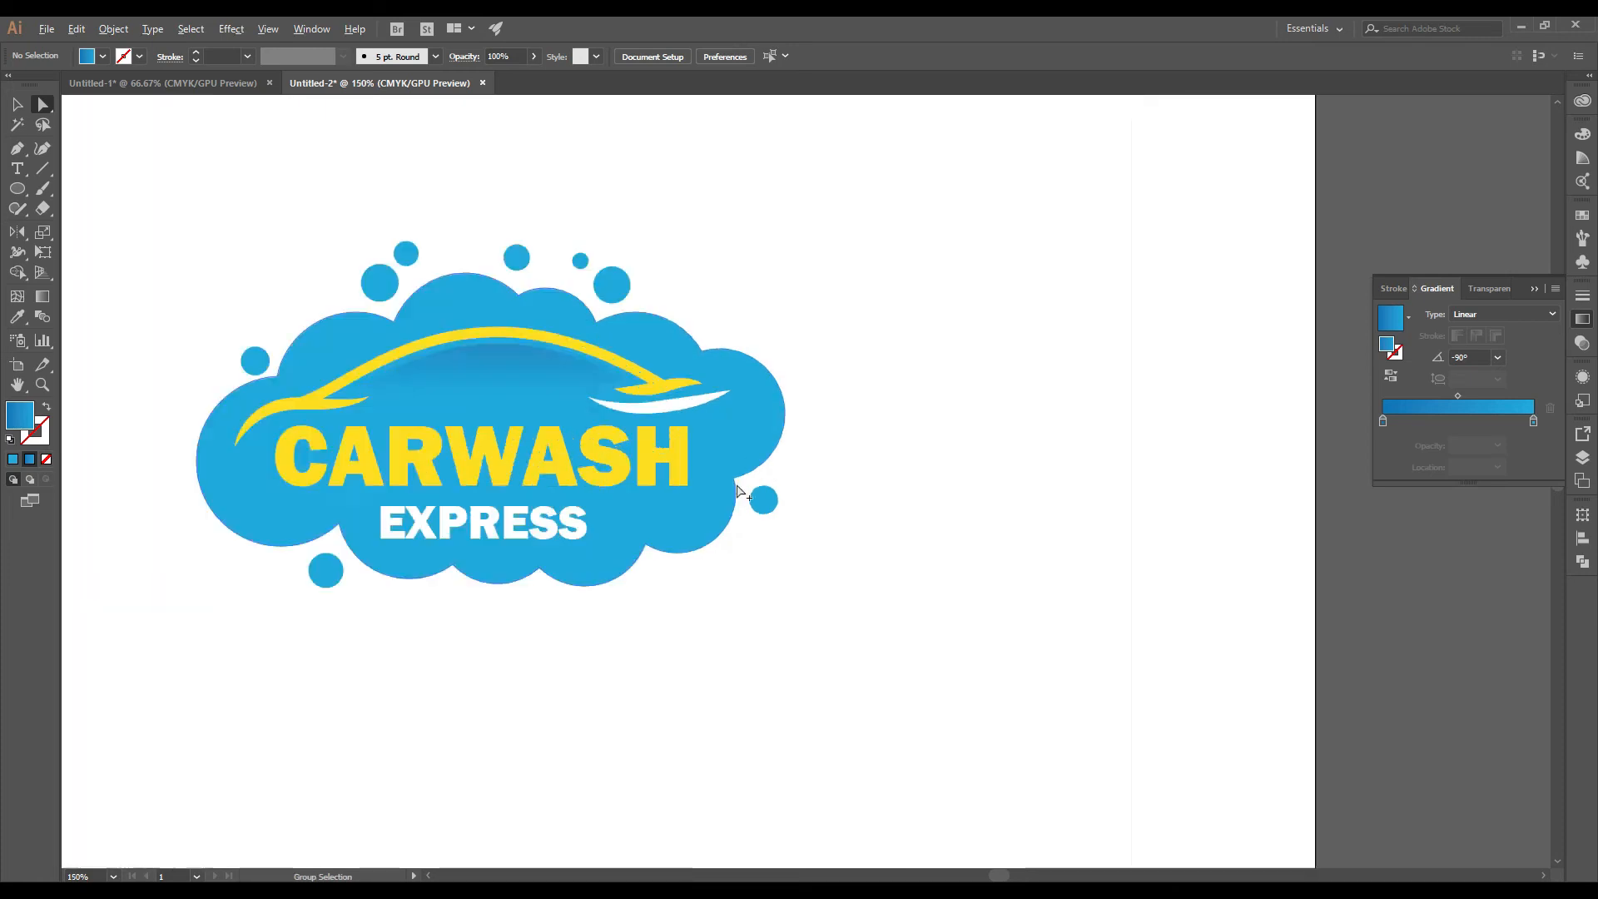
left_click(809, 437)
scroll(933, 504, "down", 4)
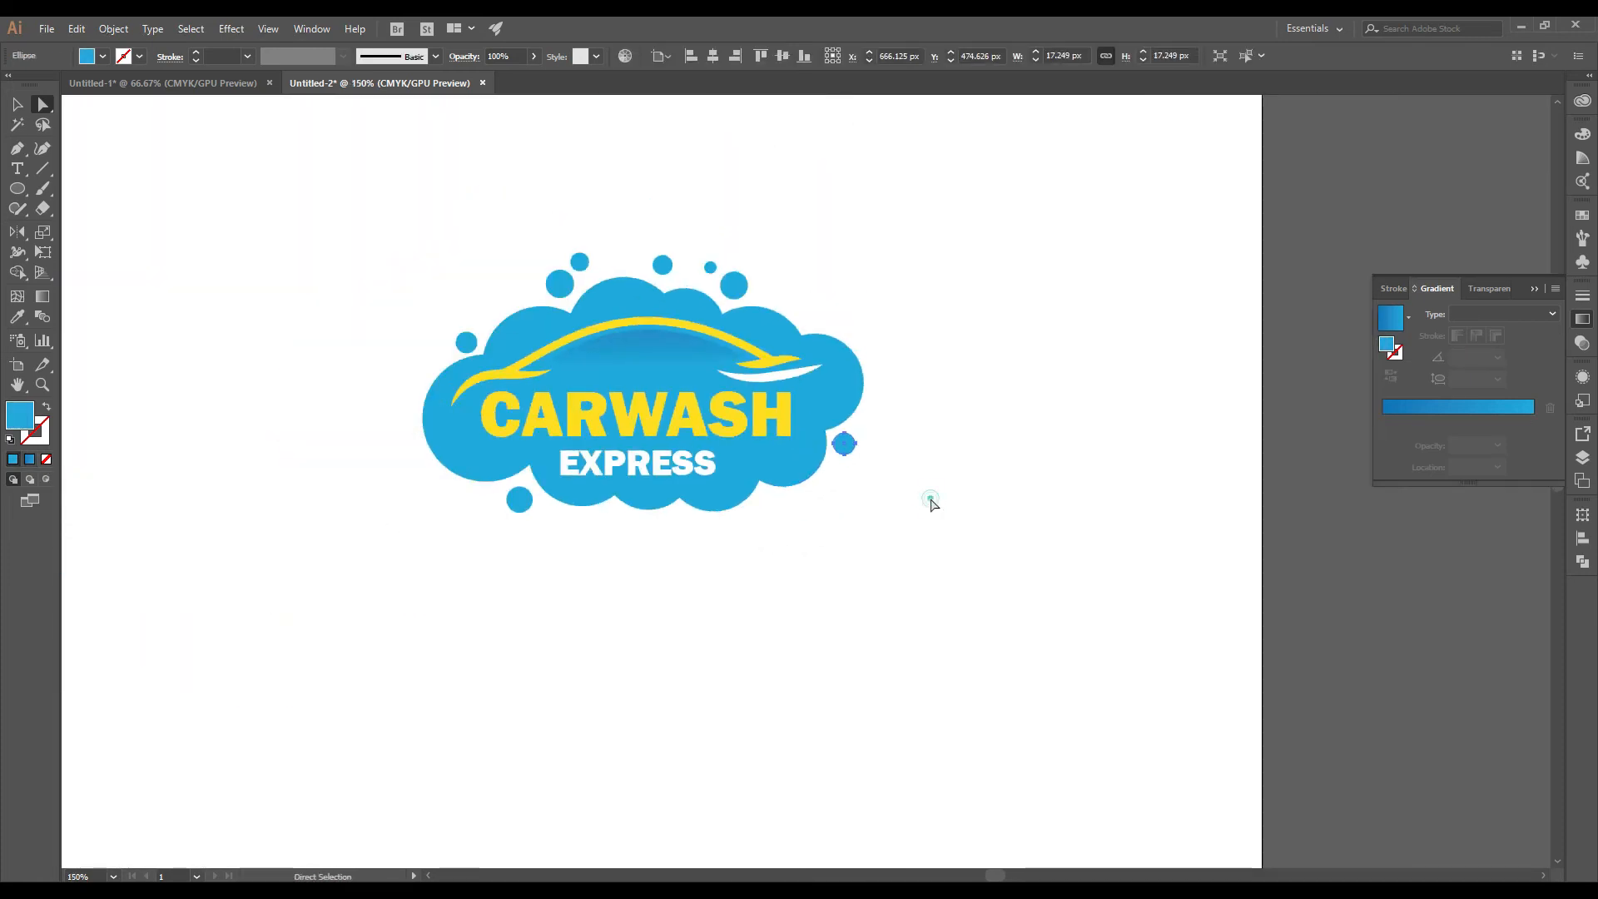
left_click(930, 499)
Step: Select the whole logo, including the lettering, car, cloud and bubbles, and group it
scroll(782, 324, "up", 3)
scroll(575, 312, "up", 3)
scroll(619, 254, "down", 3)
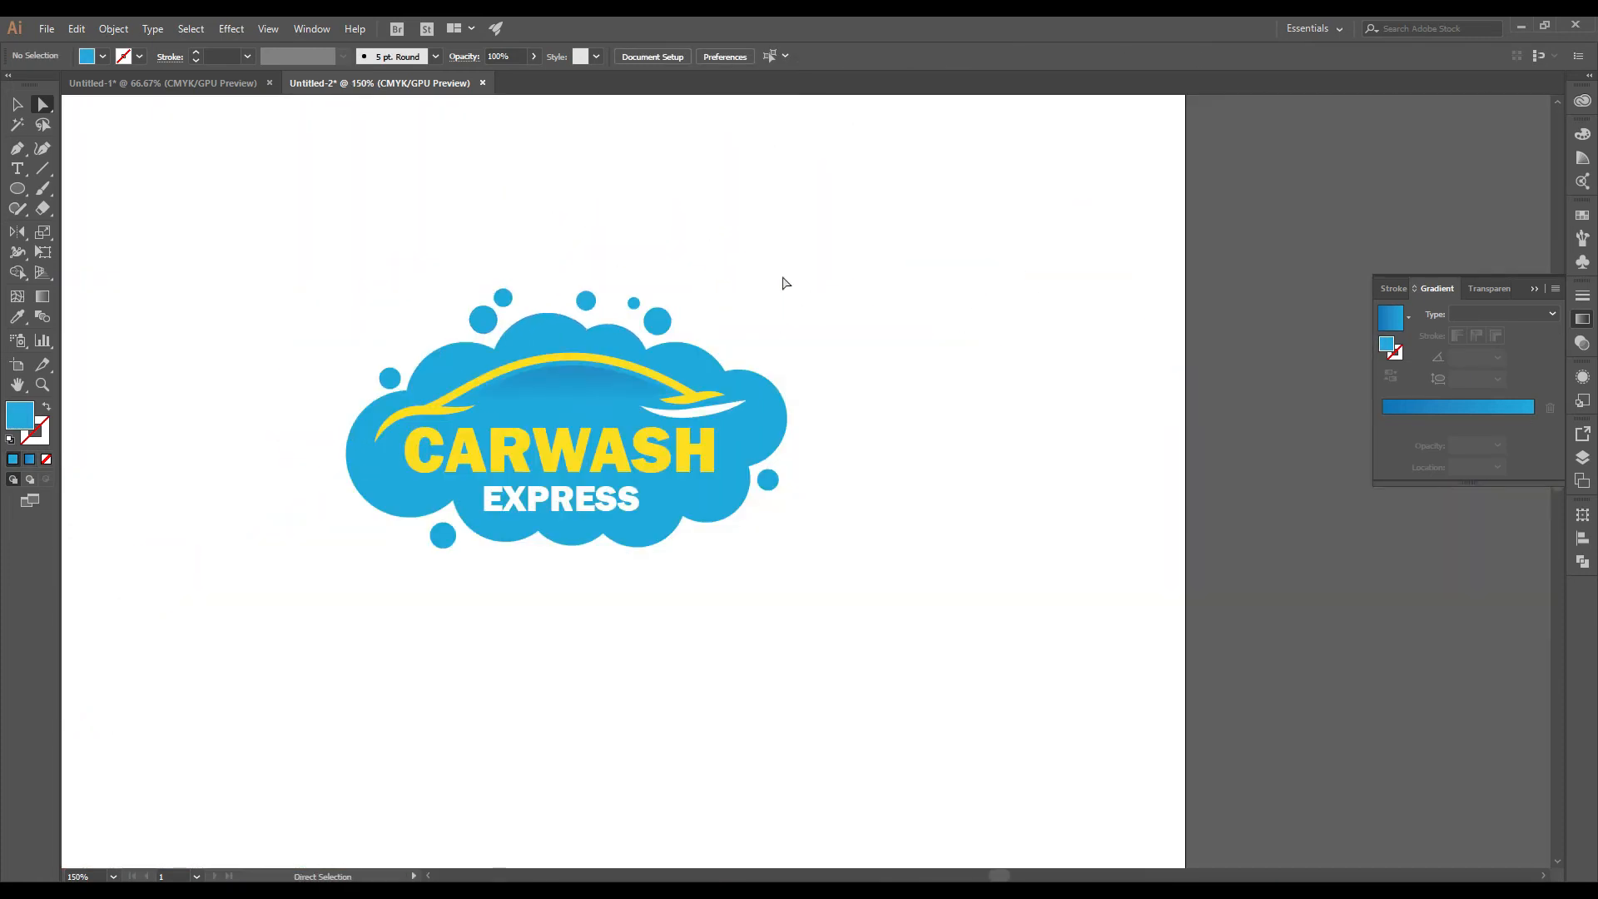
scroll(783, 283, "down", 1)
scroll(860, 399, "up", 1)
left_click(19, 104)
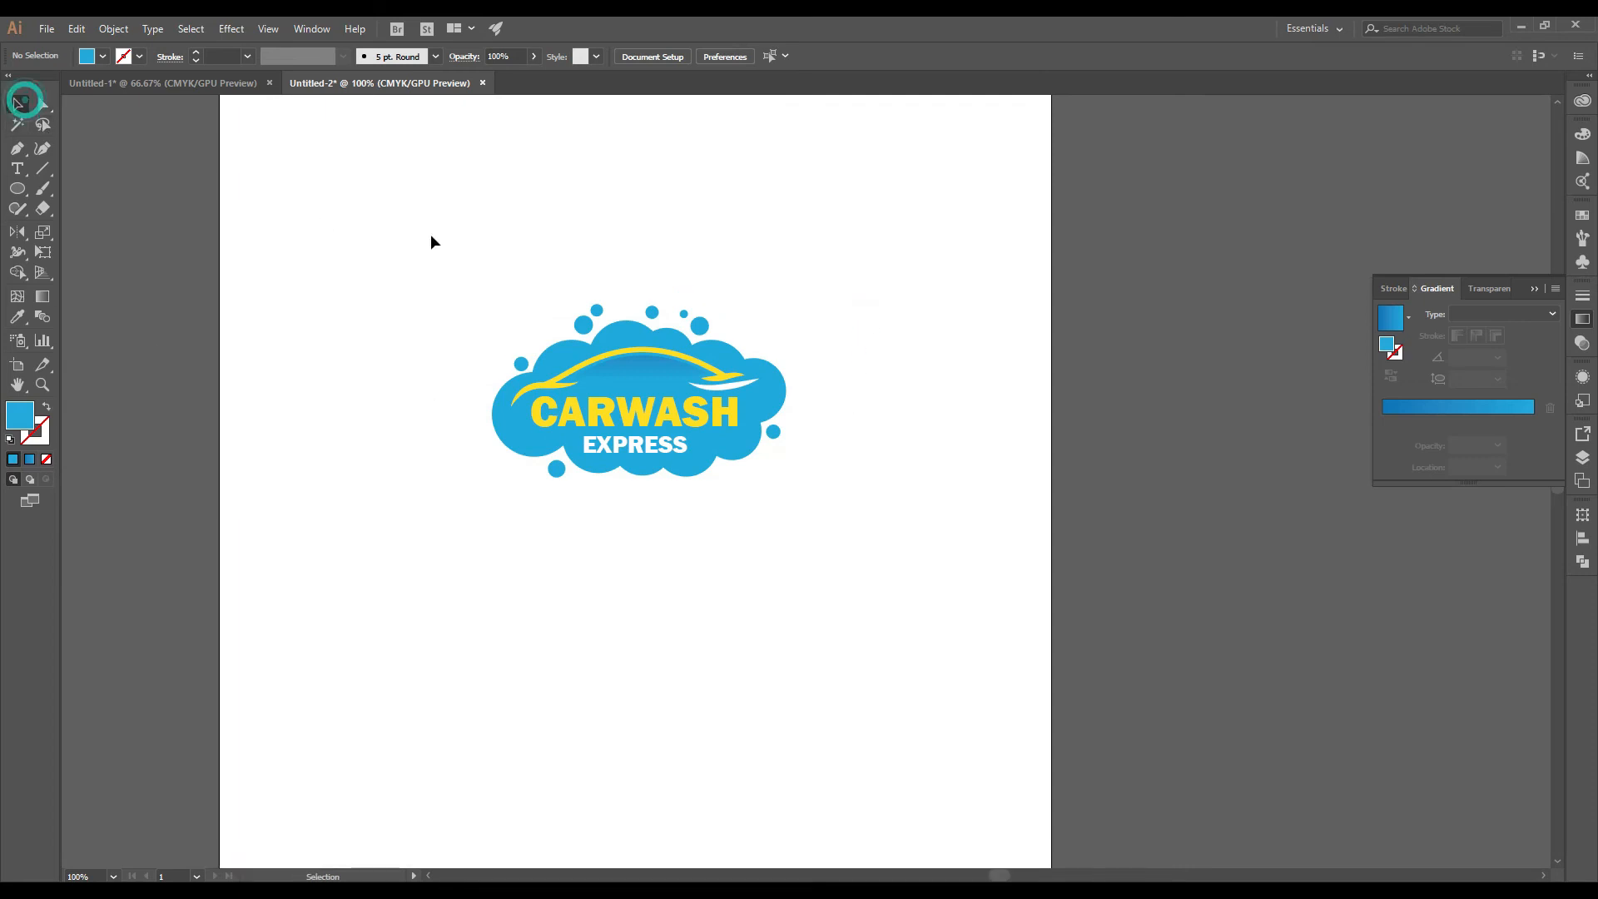
left_click_drag(431, 241, 803, 481)
right_click(851, 273)
left_click(889, 372)
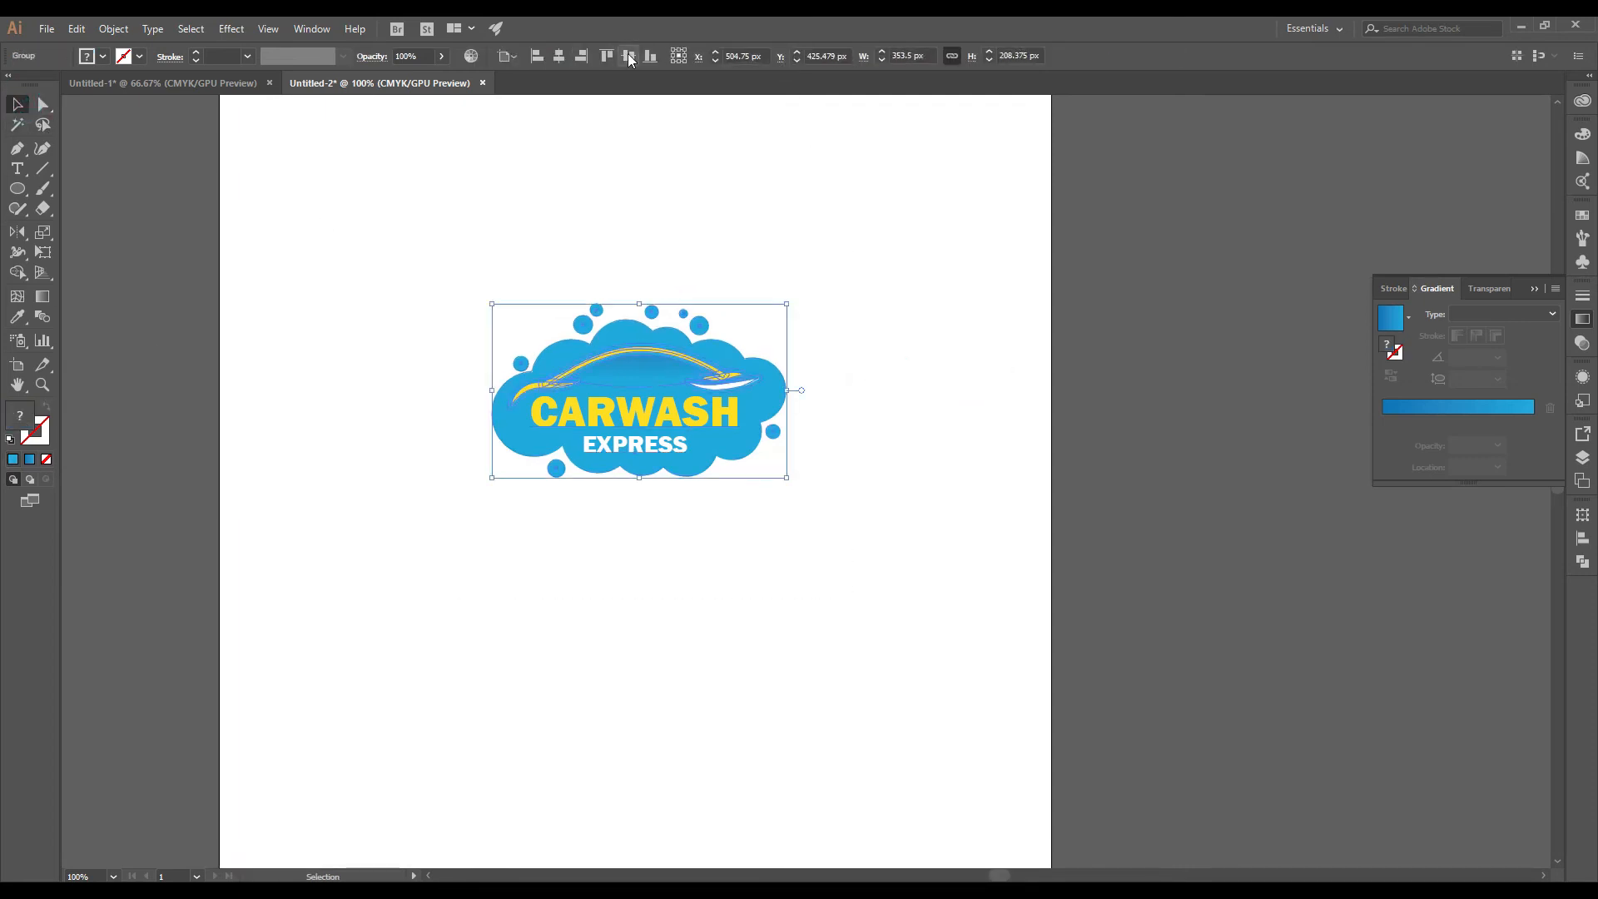
Step: Center the logo group on the artboard vertically and horizontally, and enlarge it to nearly two thirds of the artboard's width
left_click(629, 56)
left_click(558, 55)
scroll(671, 318, "down", 2)
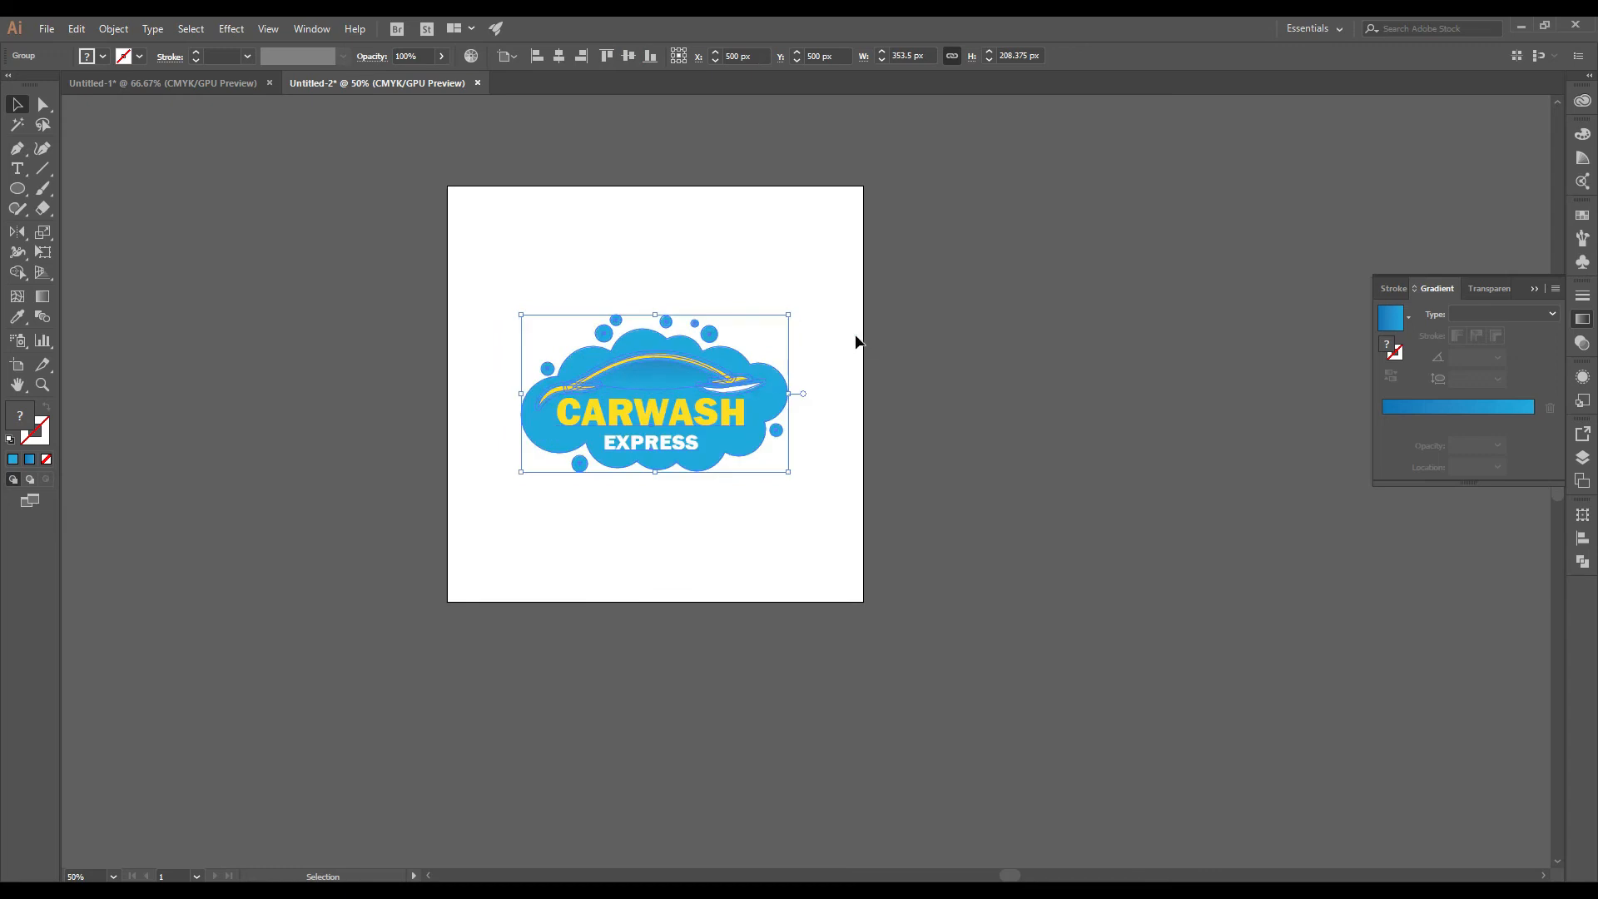
left_click(826, 363)
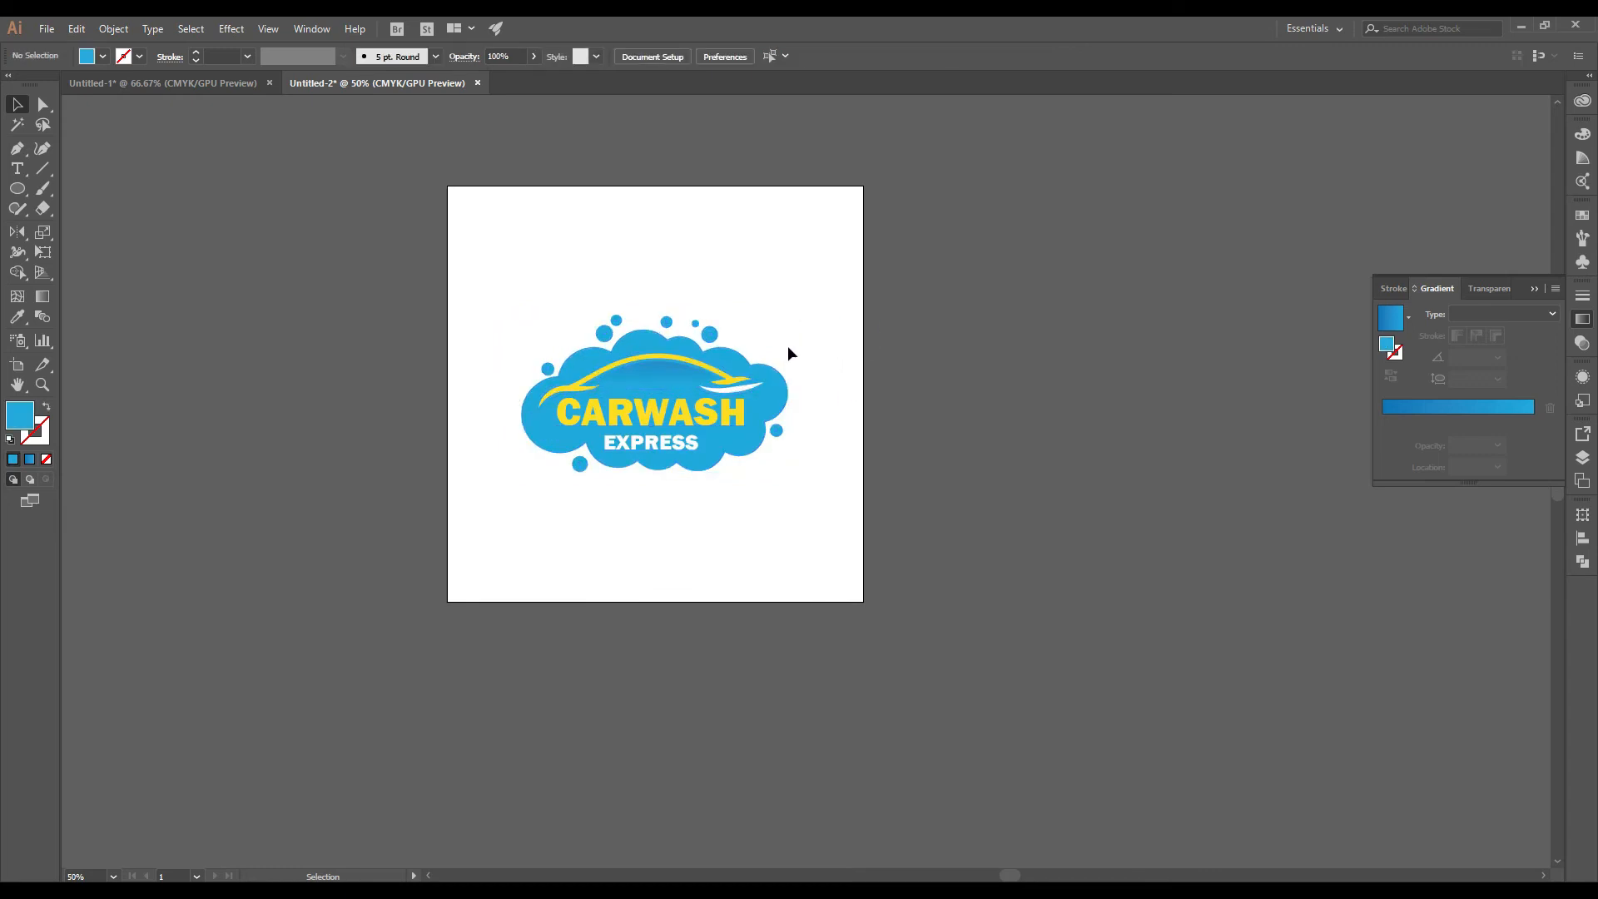
Step: Draw a 1000 px blue square covering the artboard and send it to the back behind the logo
left_click_drag(18, 189, 93, 191)
mouse_move(445, 184)
left_mouse_down()
mouse_move(946, 629)
mouse_move(863, 601)
left_mouse_up()
right_click(657, 397)
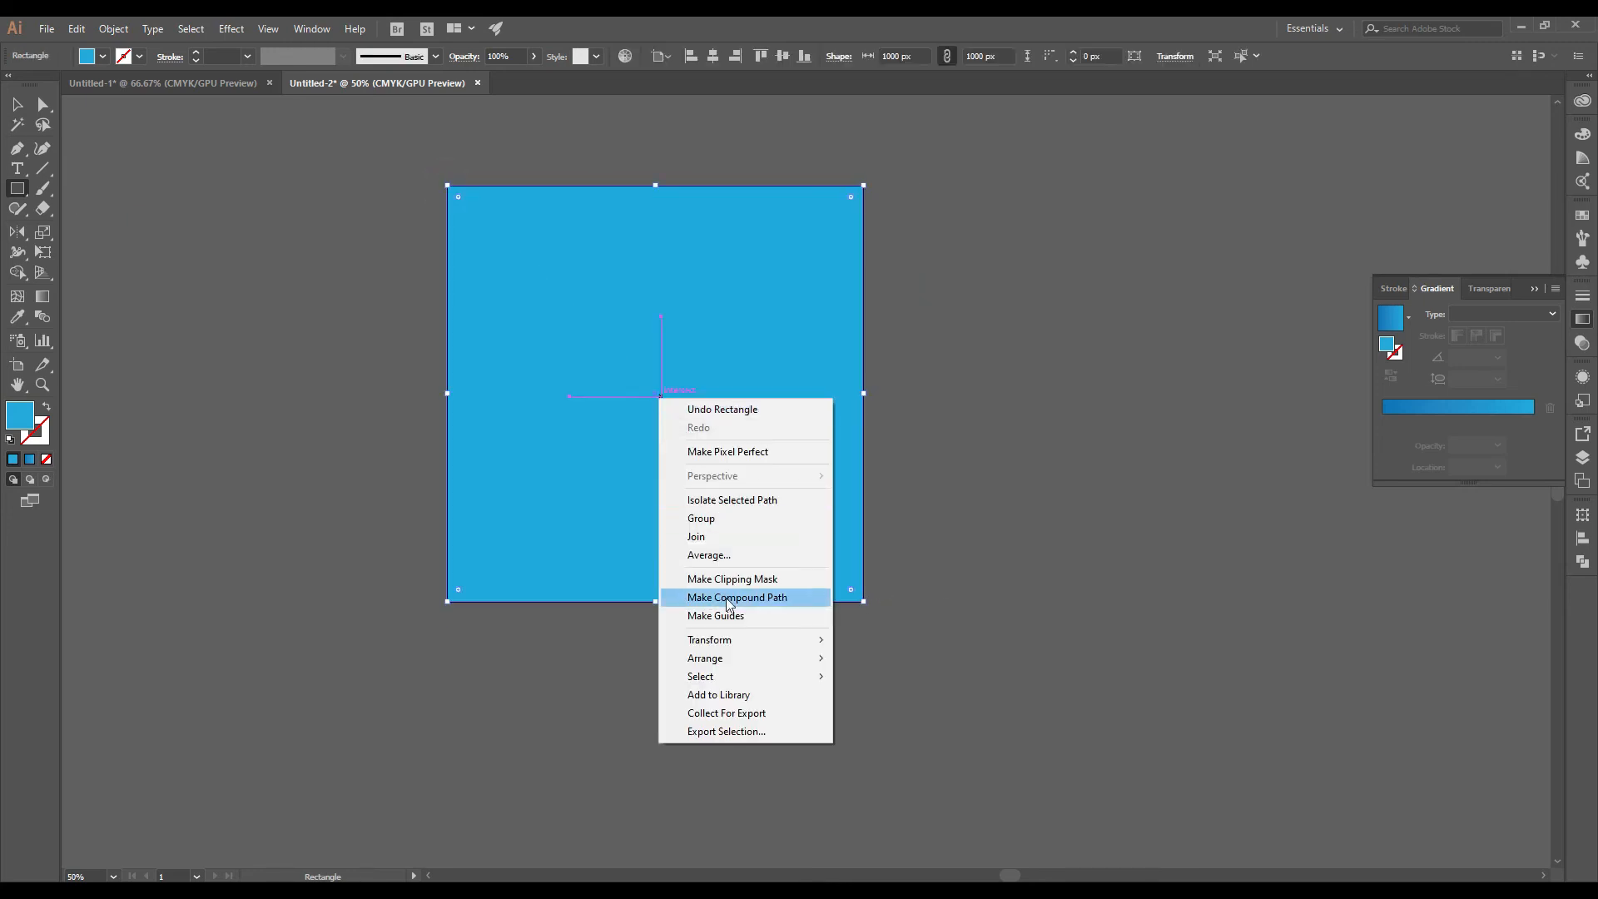
mouse_move(708, 657)
left_click(876, 712)
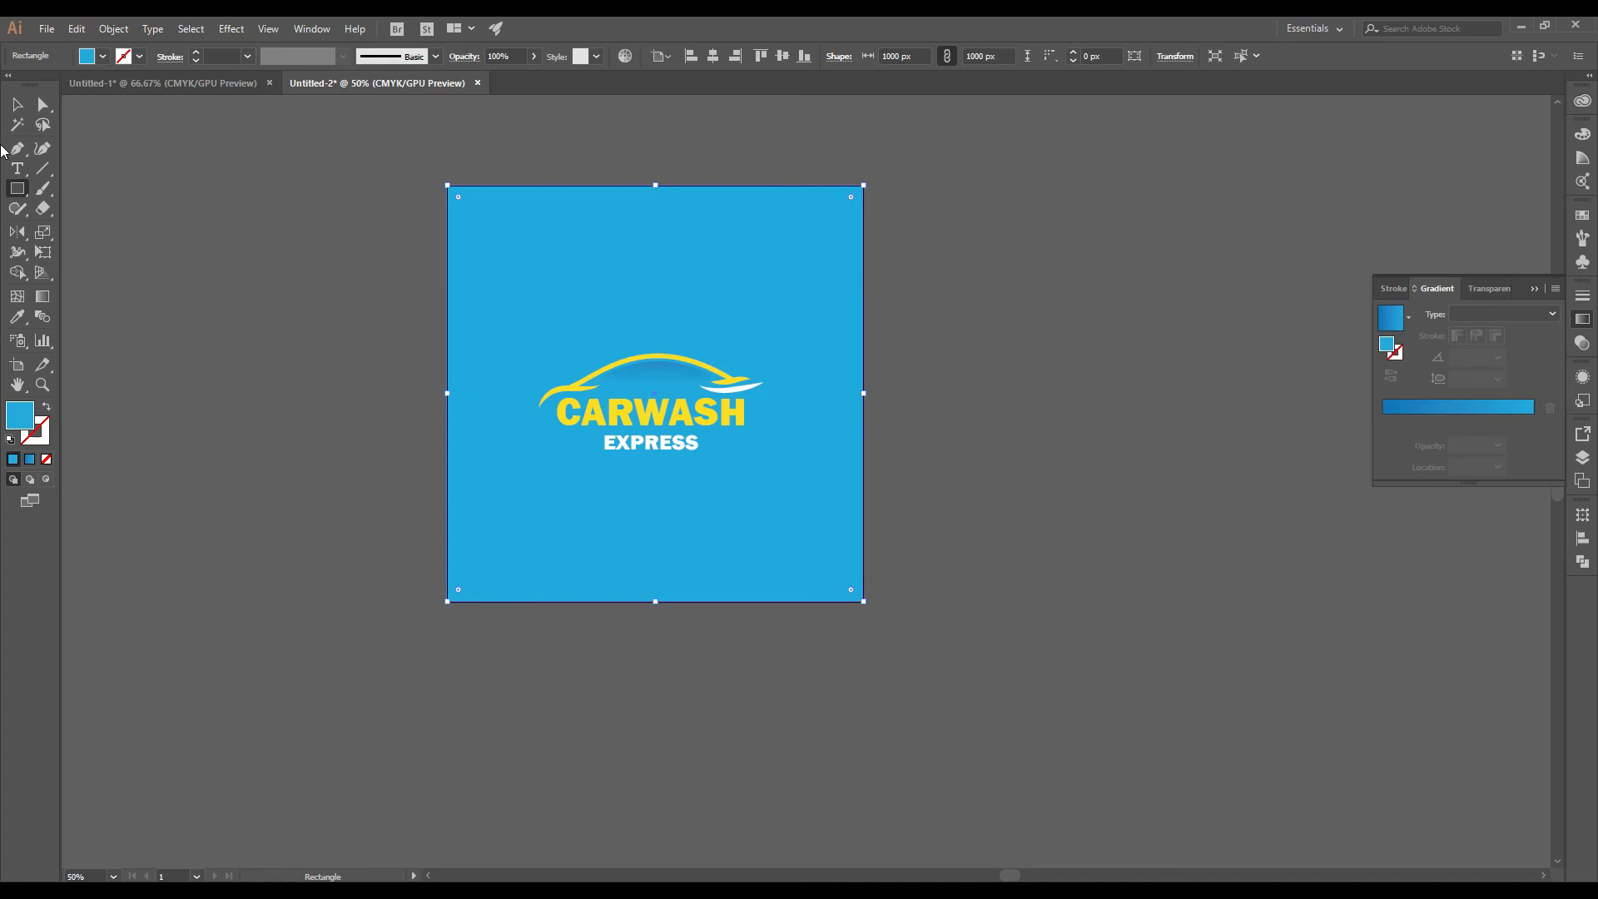
left_click(20, 107)
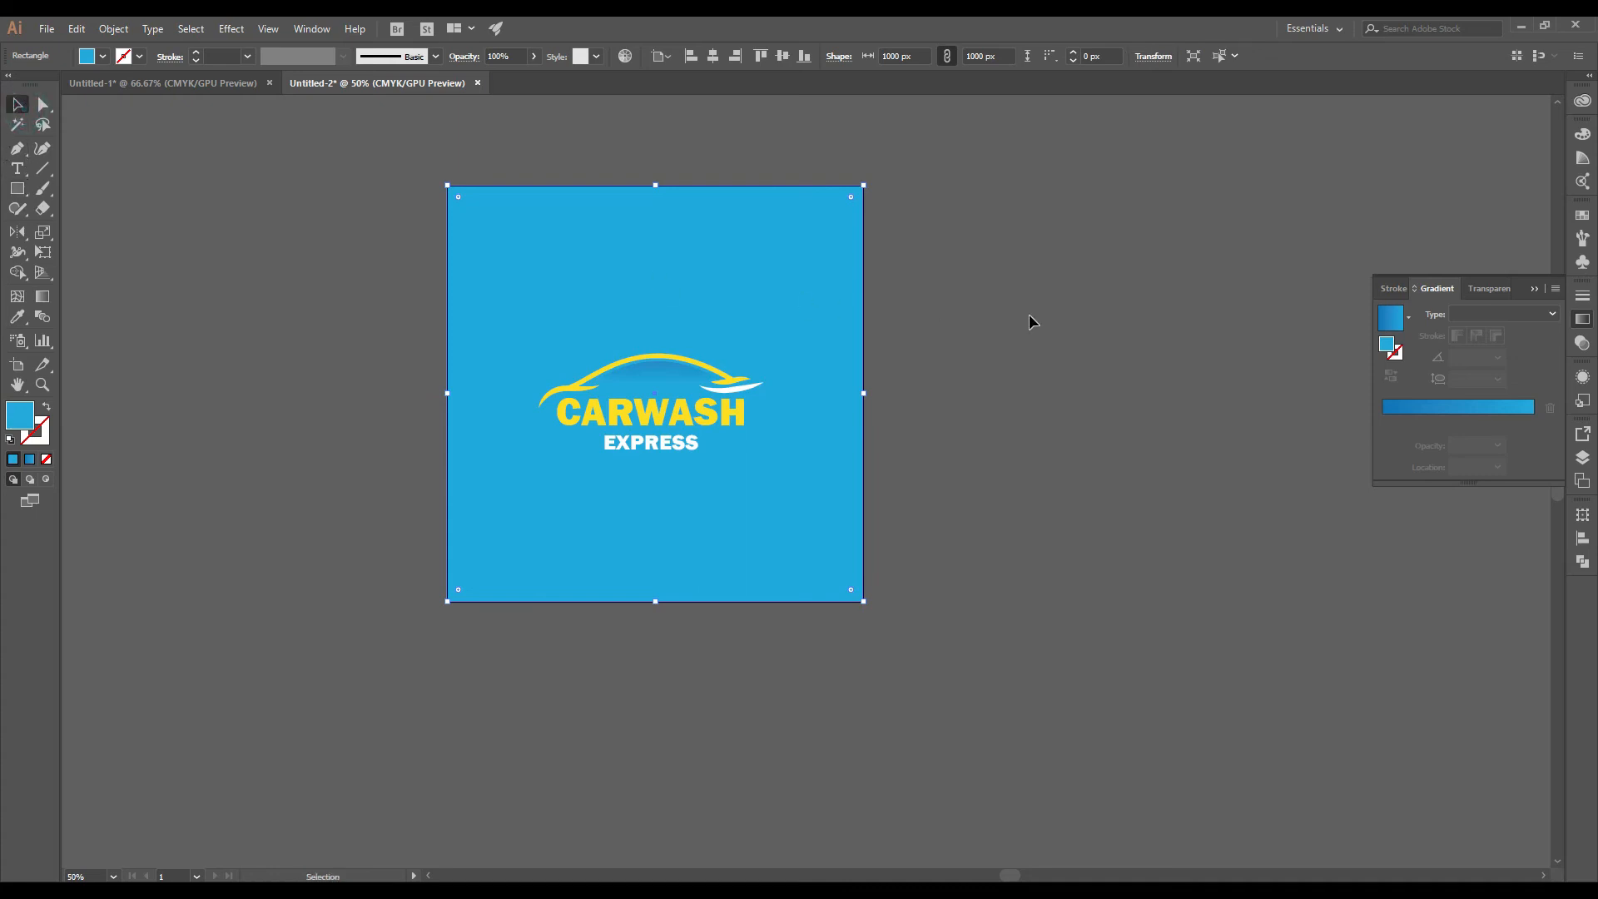
key("ctrl+a")
left_click_drag(863, 185, 752, 297)
left_click_drag(701, 355, 698, 297)
key("ctrl+z")
key("ctrl+z")
left_click(1056, 437)
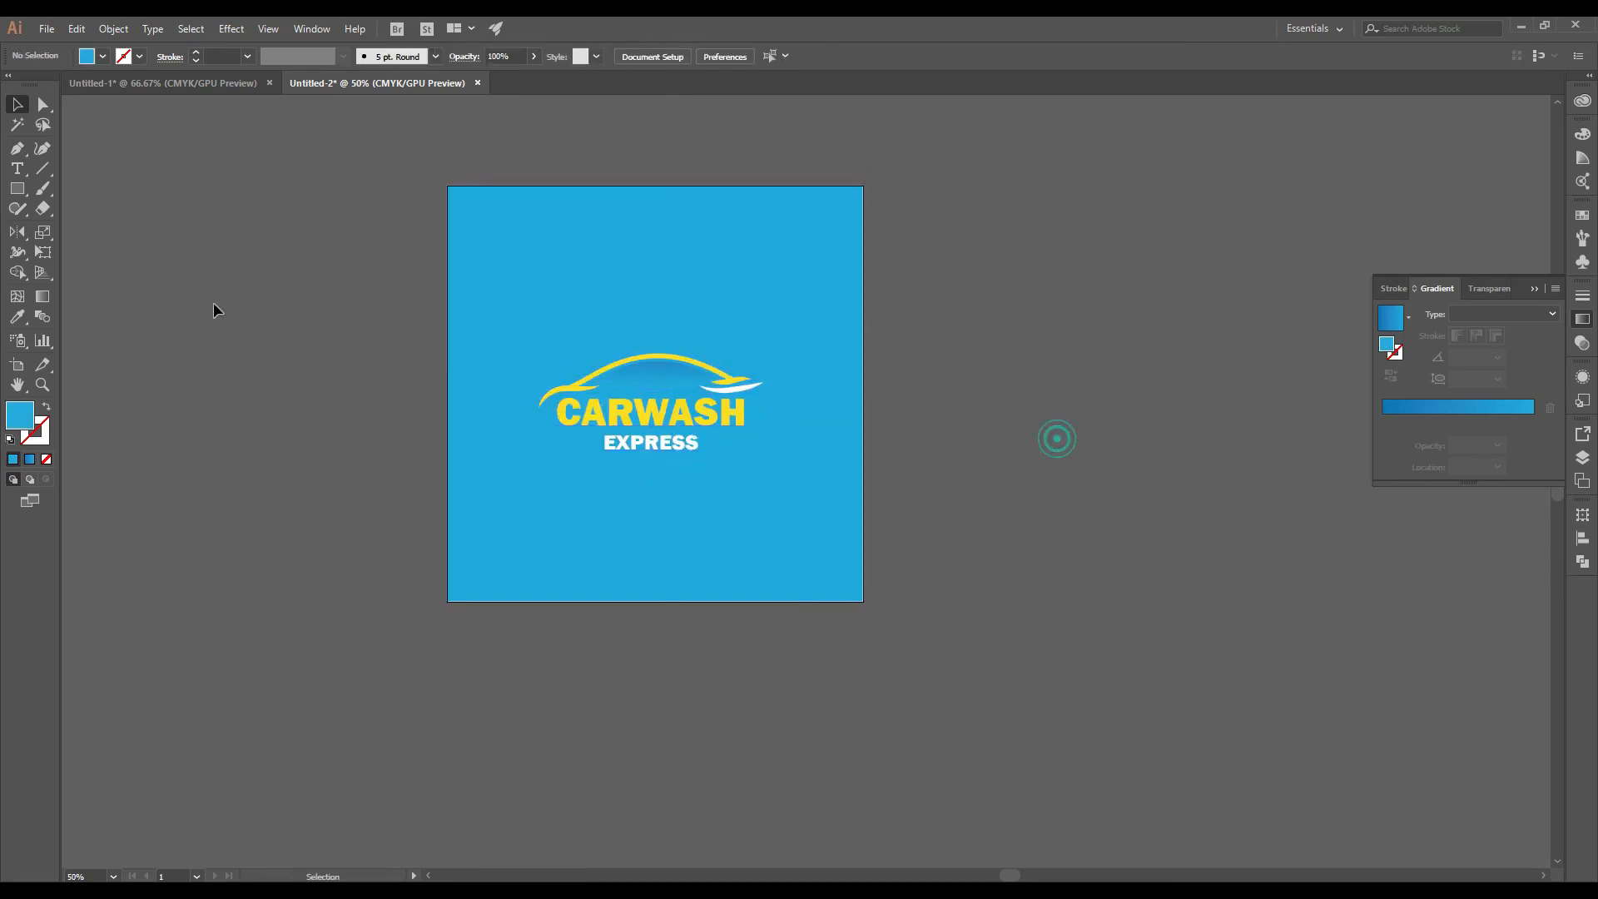
Step: Add a second 1000 x 1000 px artboard beside the first one
left_click(17, 364)
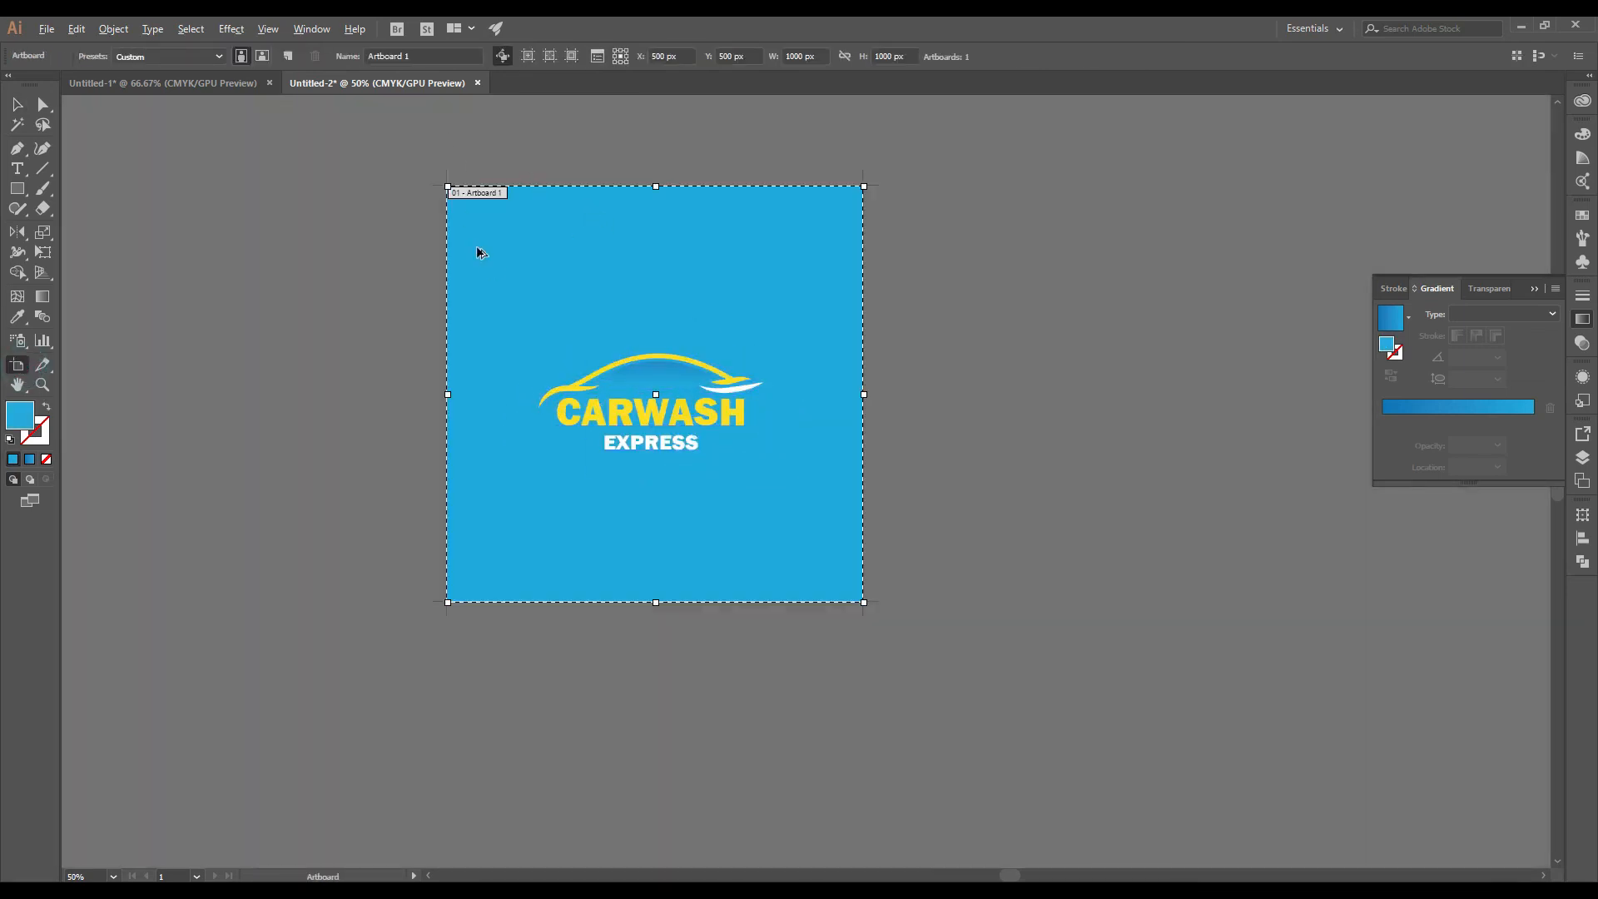
left_click(288, 57)
left_click(891, 187)
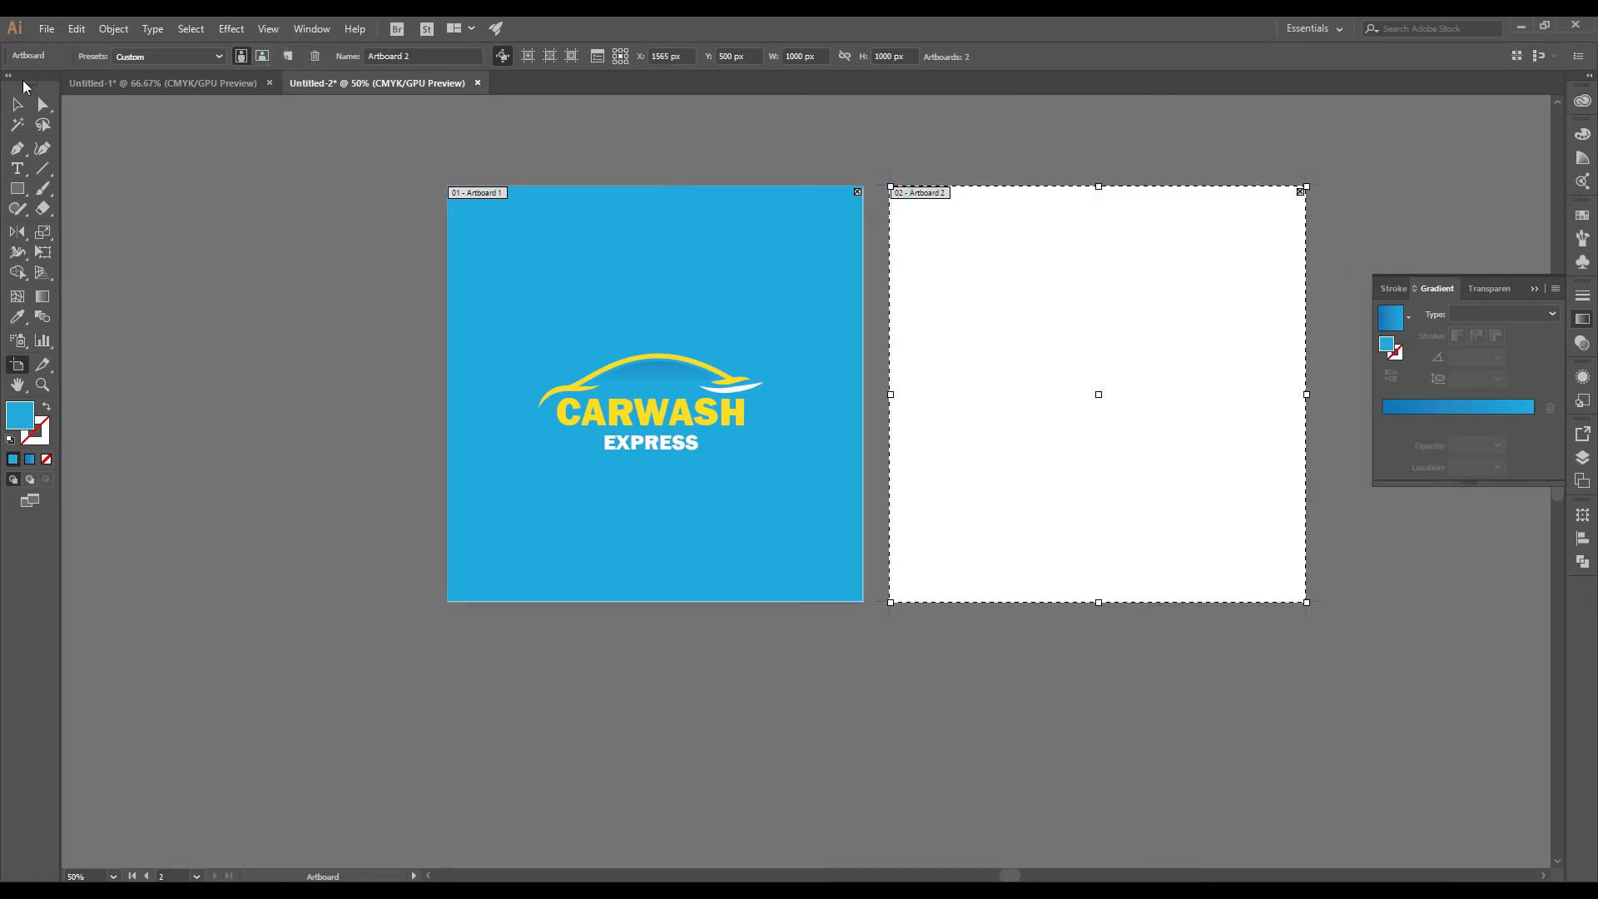
Step: Copy the logo together with its blue square from the first artboard and paste it in place on the second artboard
left_click(18, 104)
left_click_drag(808, 601, 809, 603)
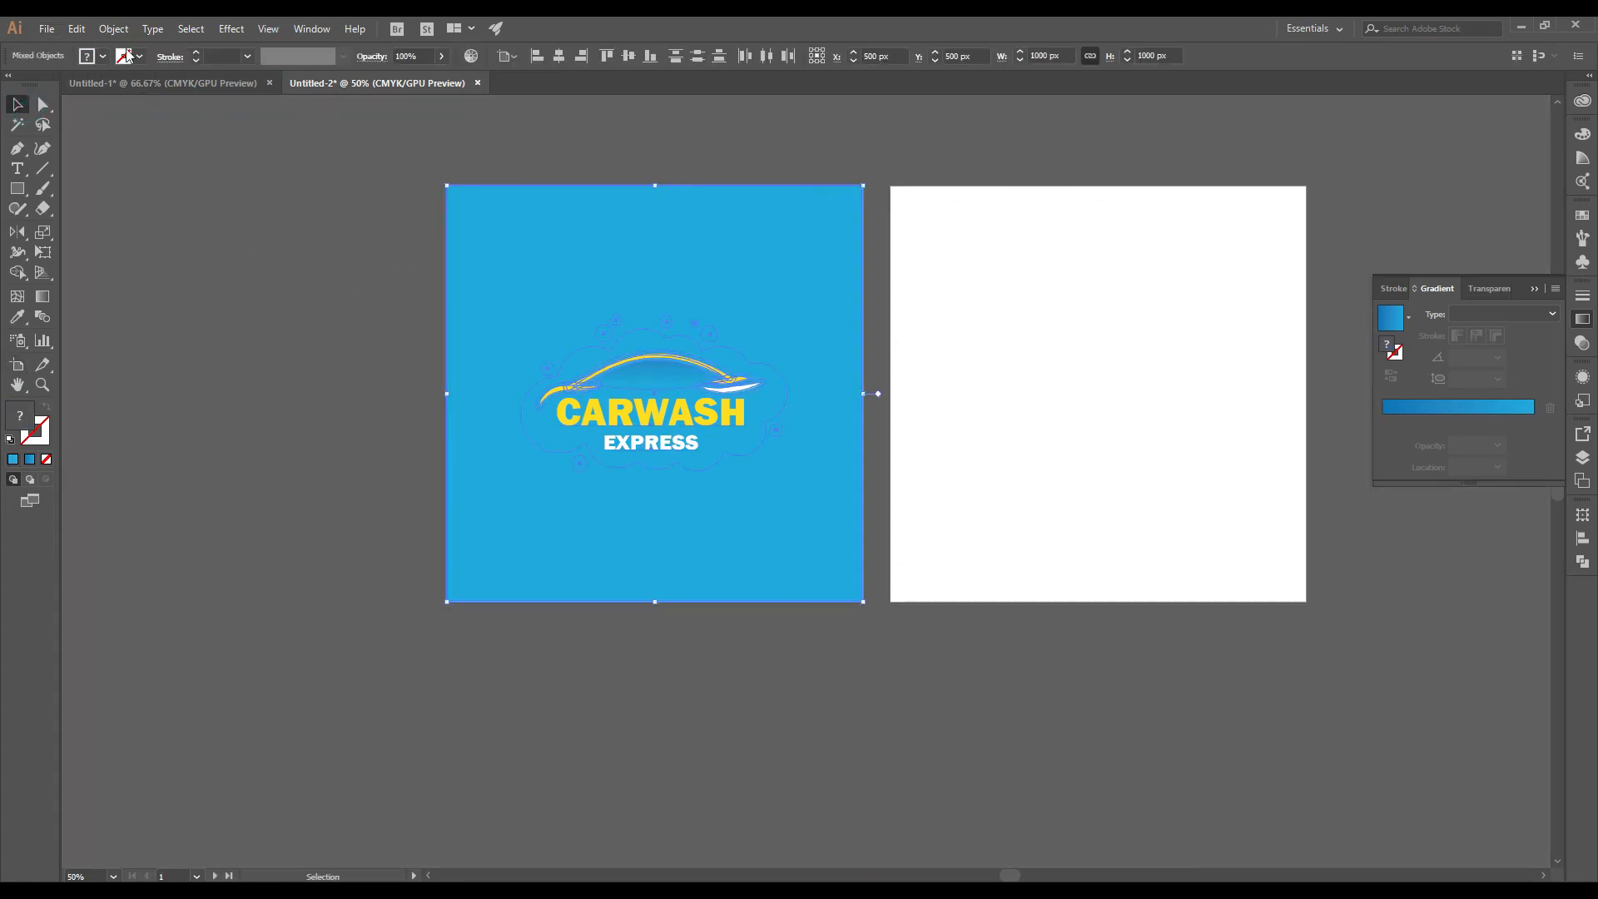
left_click(77, 33)
left_click(102, 111)
left_click(1070, 338)
left_click(76, 28)
left_click(108, 161)
Step: Delete the blue background square from the first artboard, leaving its logo on white
left_click(619, 244)
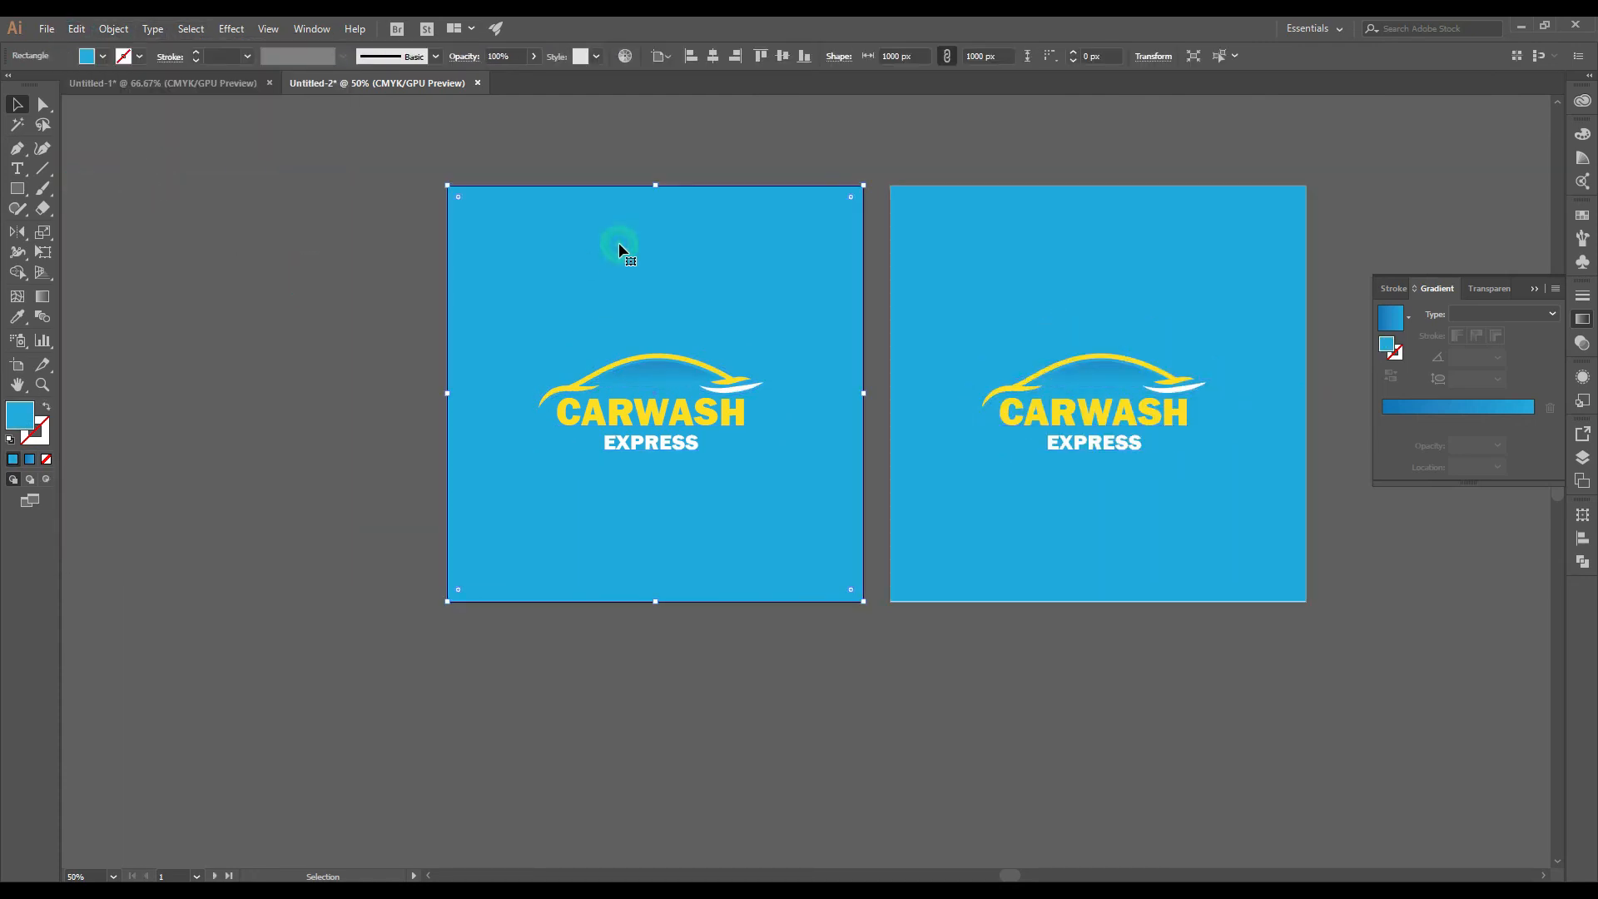
key("Delete")
right_click(900, 774)
left_click_drag(733, 657, 470, 699)
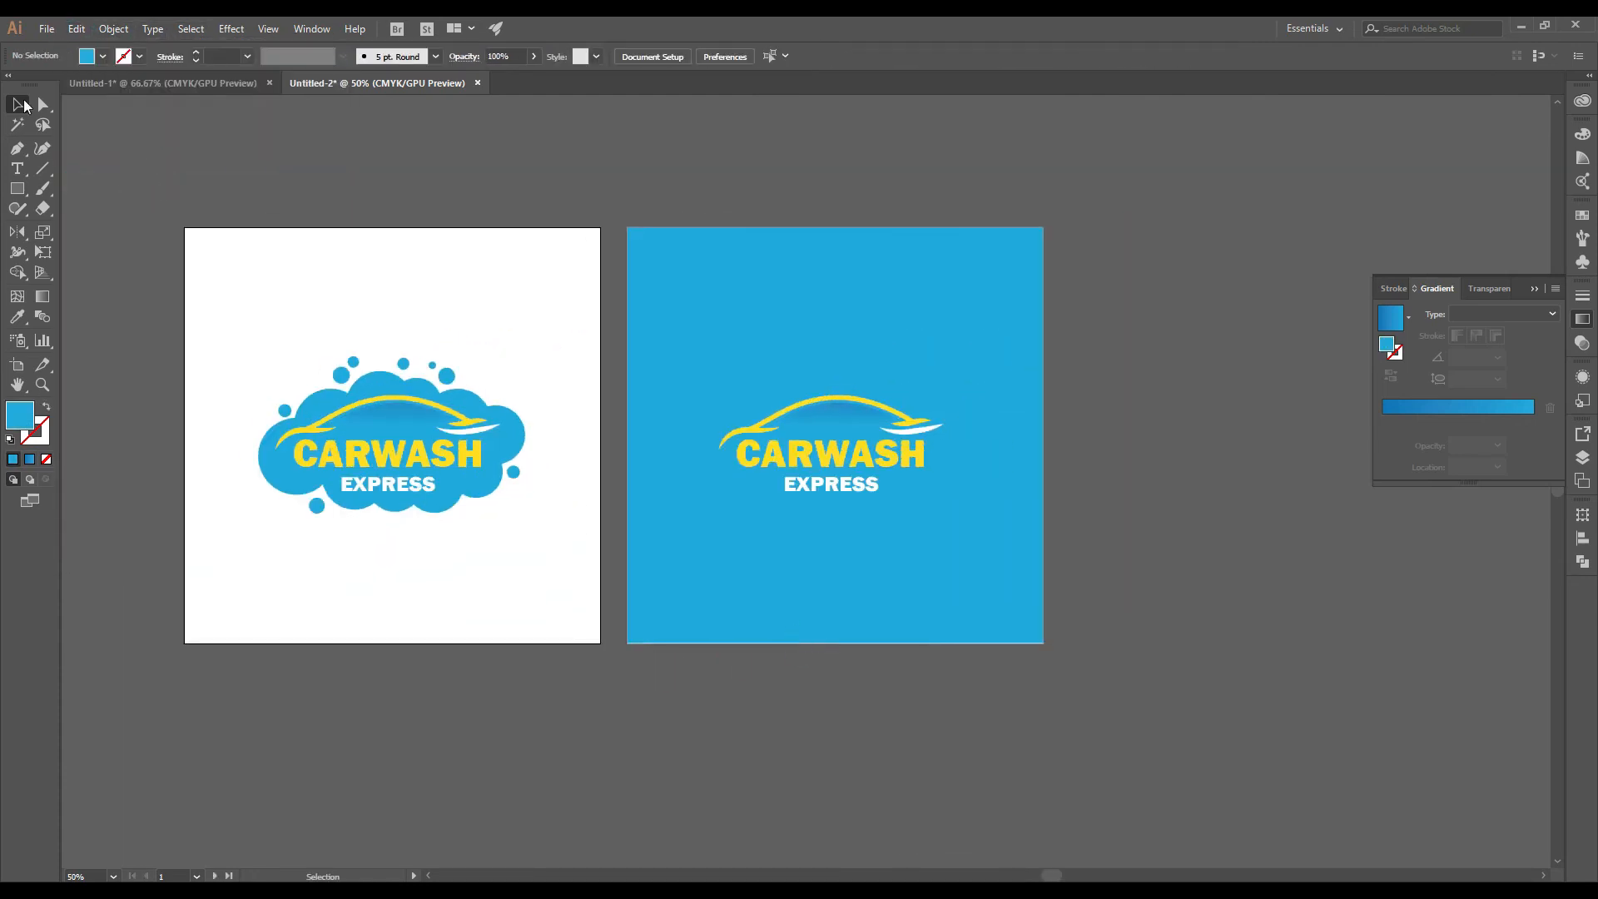
Step: Isolate the logo group on the second artboard and fill its foam cloud and all its bubbles with white
scroll(823, 386, "up", 1)
left_click(835, 385)
double_click(832, 378)
left_click(833, 378)
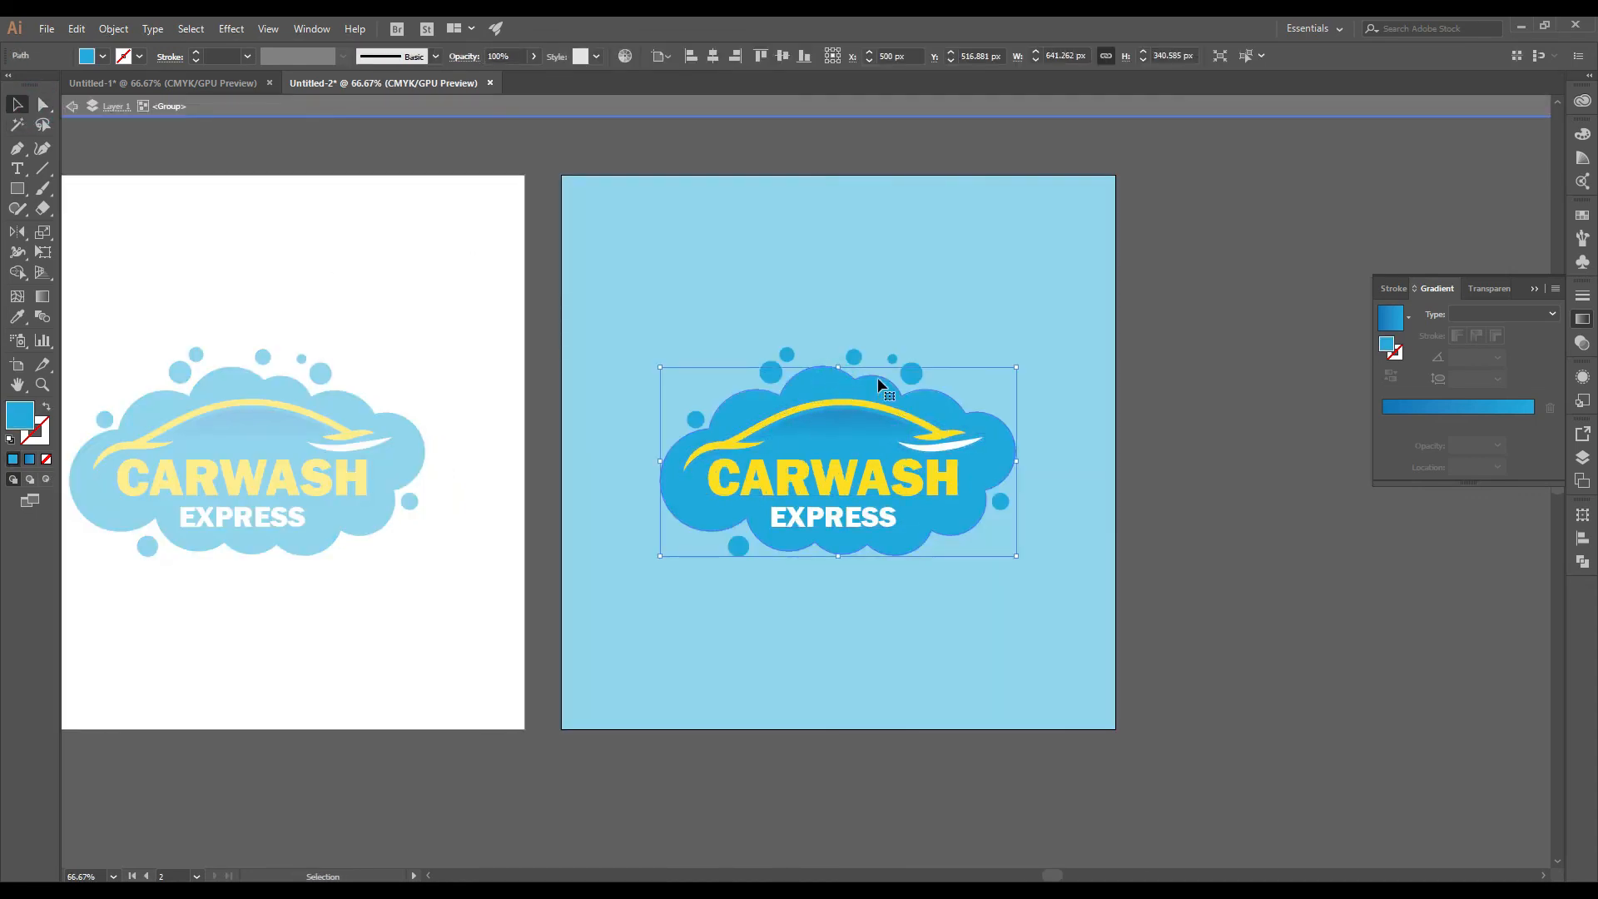
key("ctrl+a")
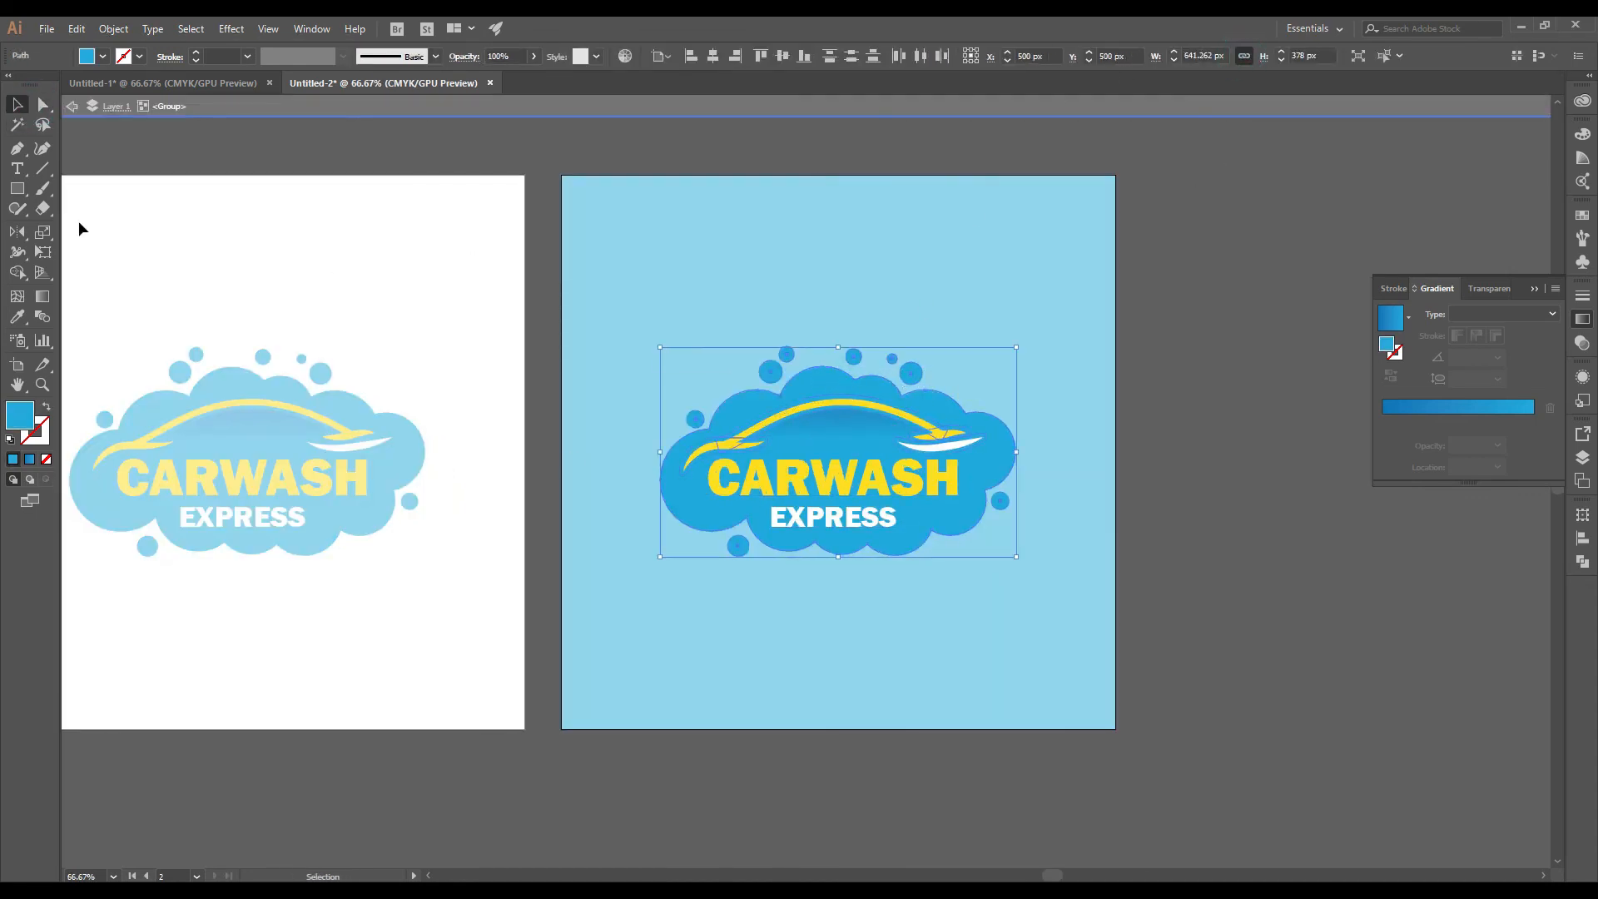
left_click(101, 57)
left_click(35, 93)
double_click(1190, 243)
scroll(1170, 307, "down", 1)
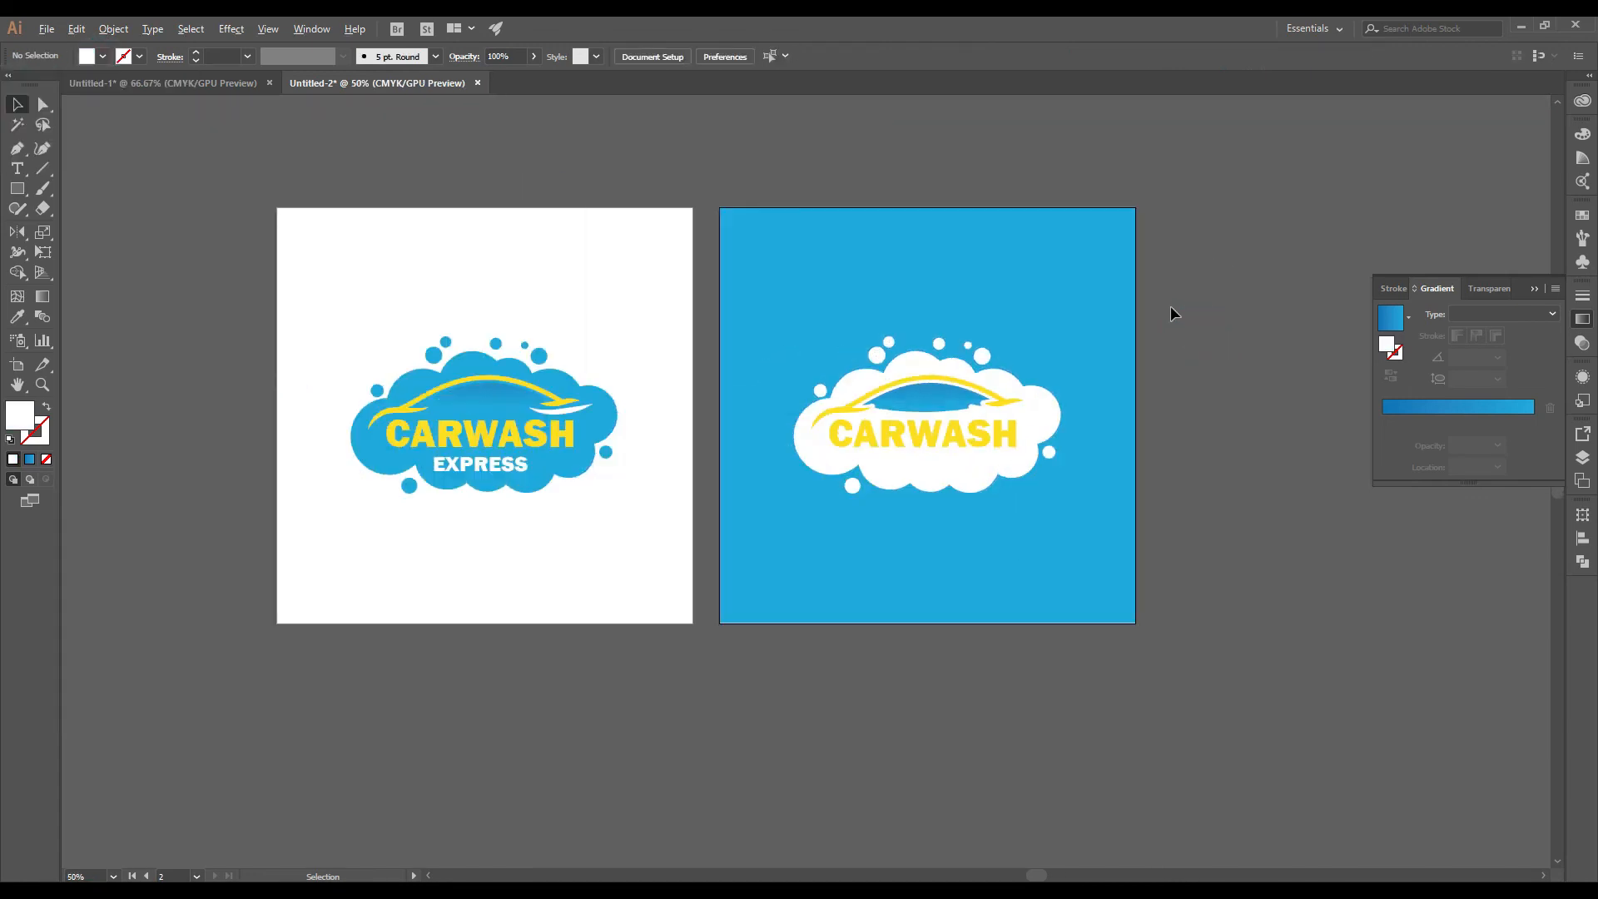
Step: Select the CARWASH and EXPRESS lettering with all the car's outline strokes on the second artboard and fill them with black
scroll(1039, 462, "up", 1)
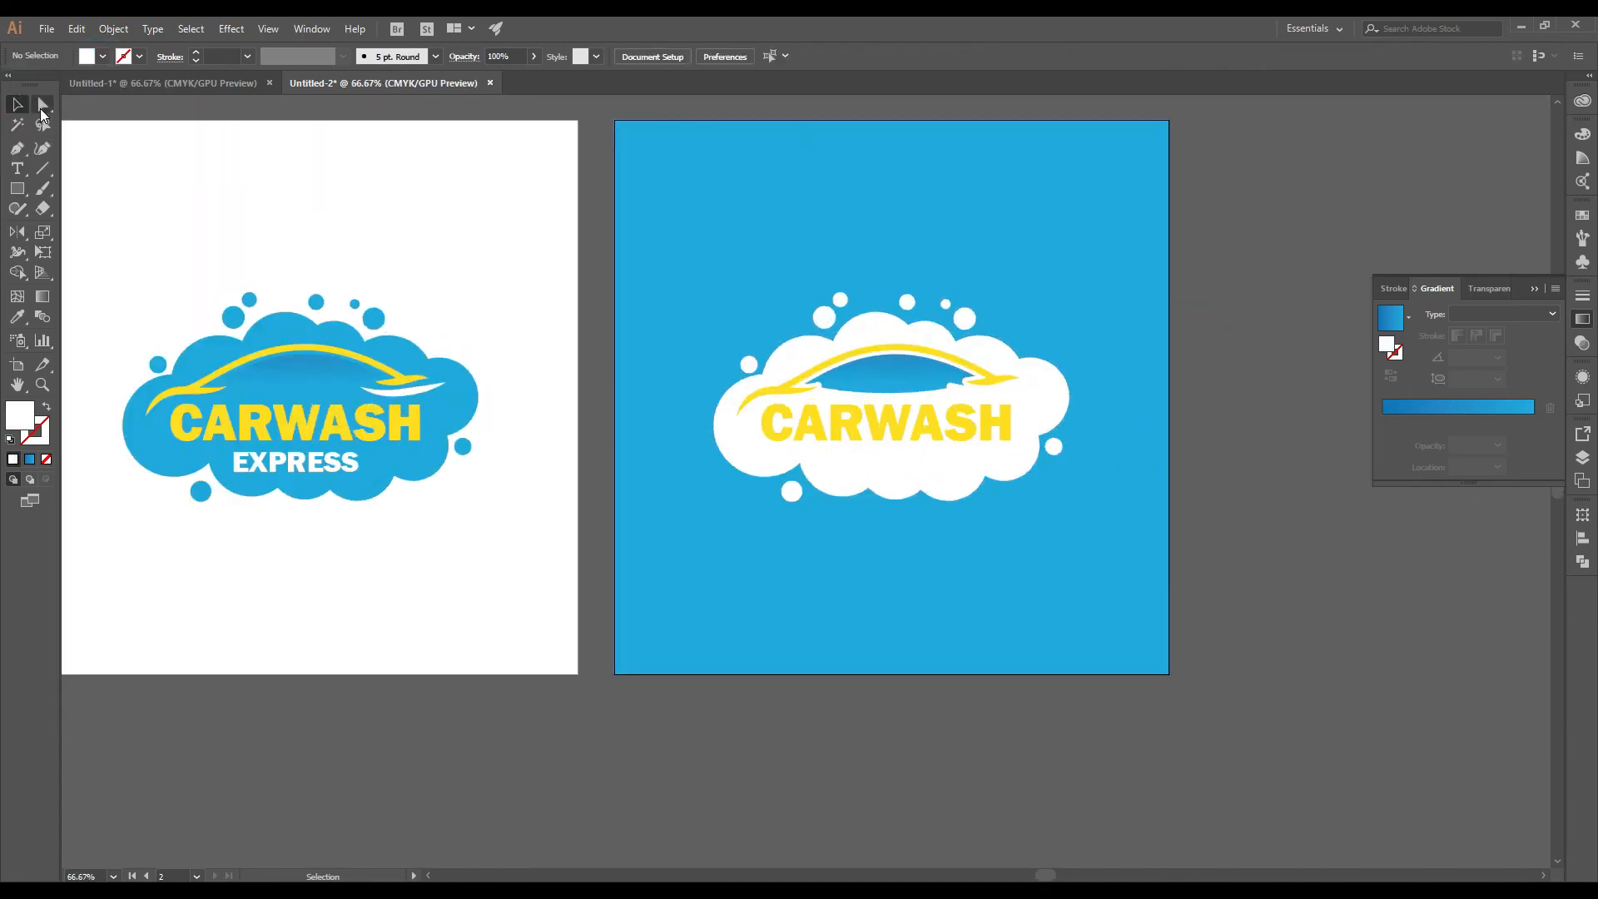
left_click(41, 107)
scroll(831, 453, "up", 2)
left_click(785, 492)
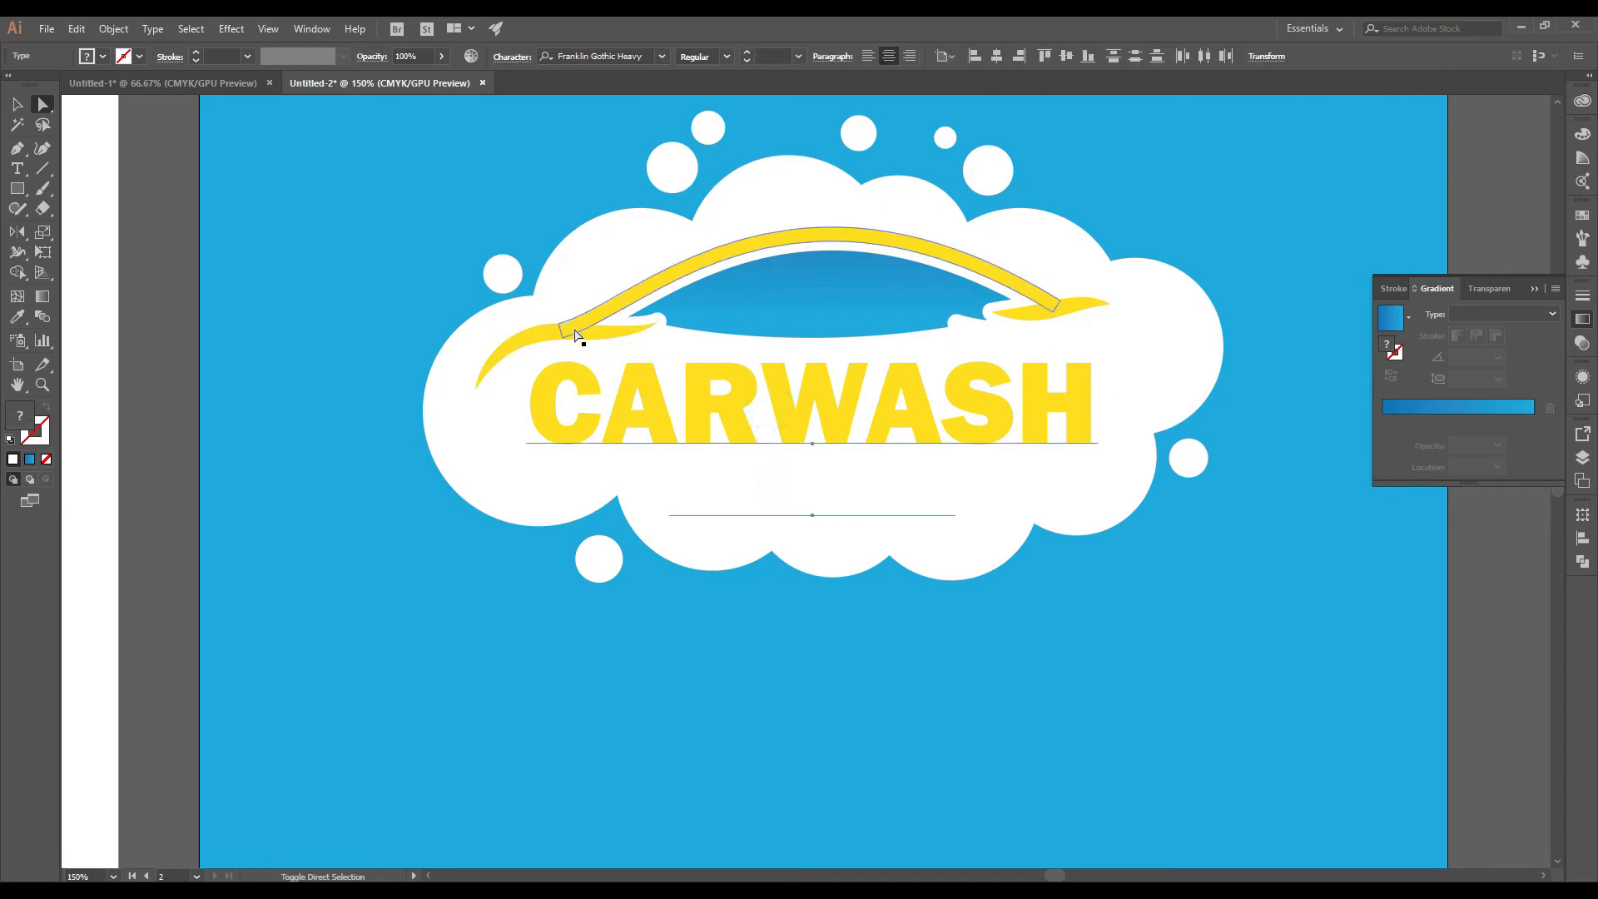
left_click(594, 323, "shift")
scroll(1098, 338, "up", 2)
left_click(1035, 278, "shift")
left_click(102, 56)
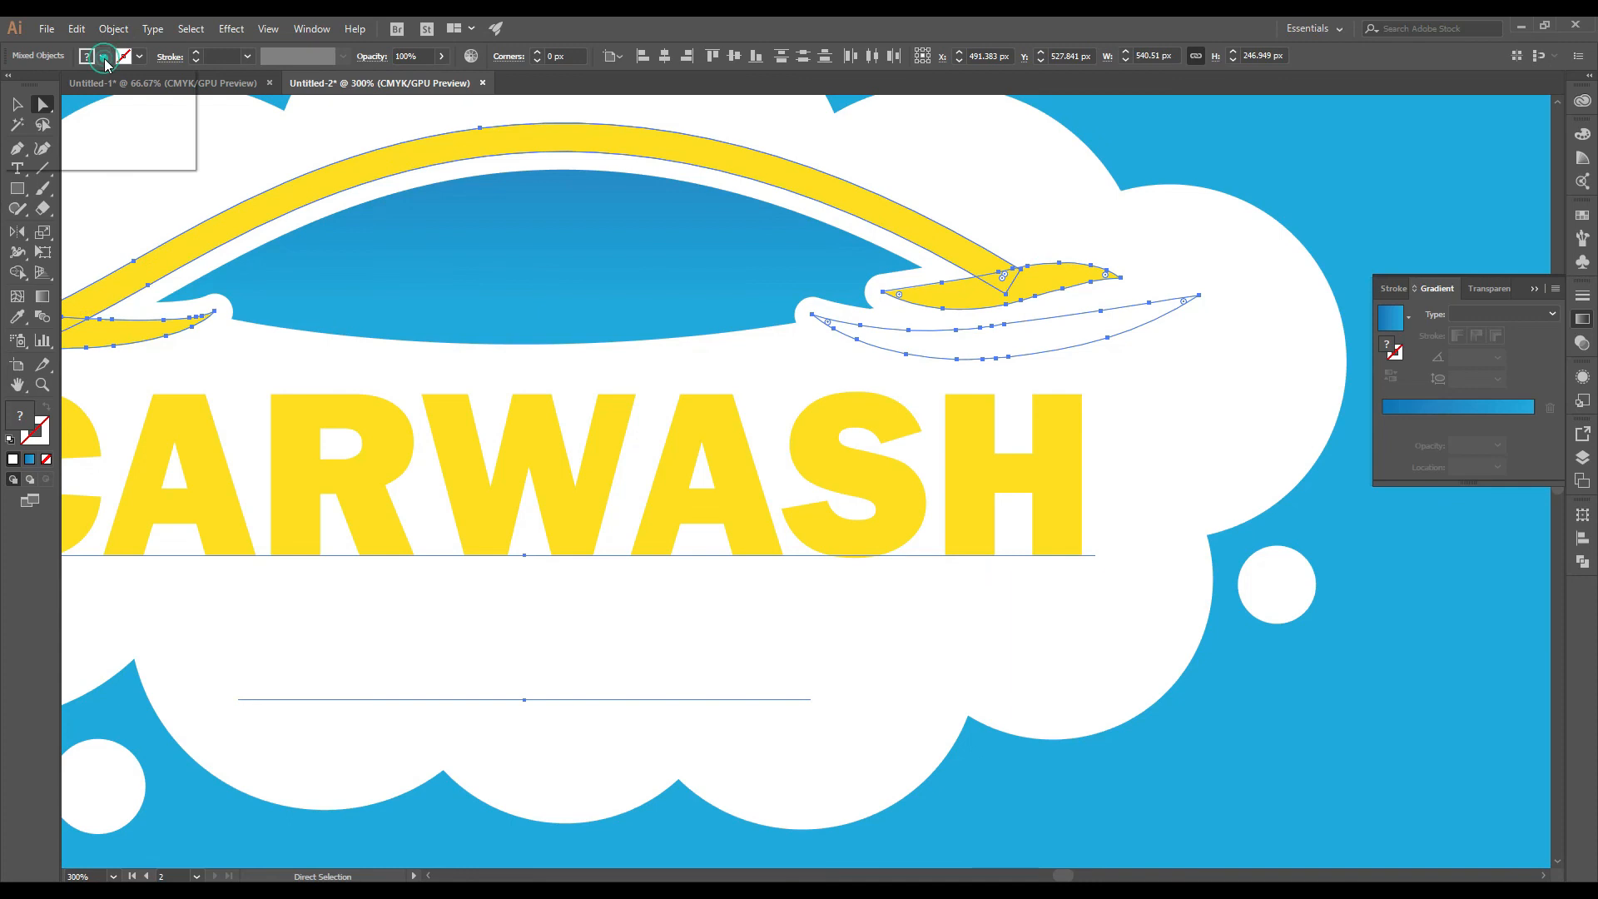
left_click(46, 86)
Step: Fill the second logo's car window with white using the Eyedropper
scroll(643, 290, "down", 2)
left_click(623, 276)
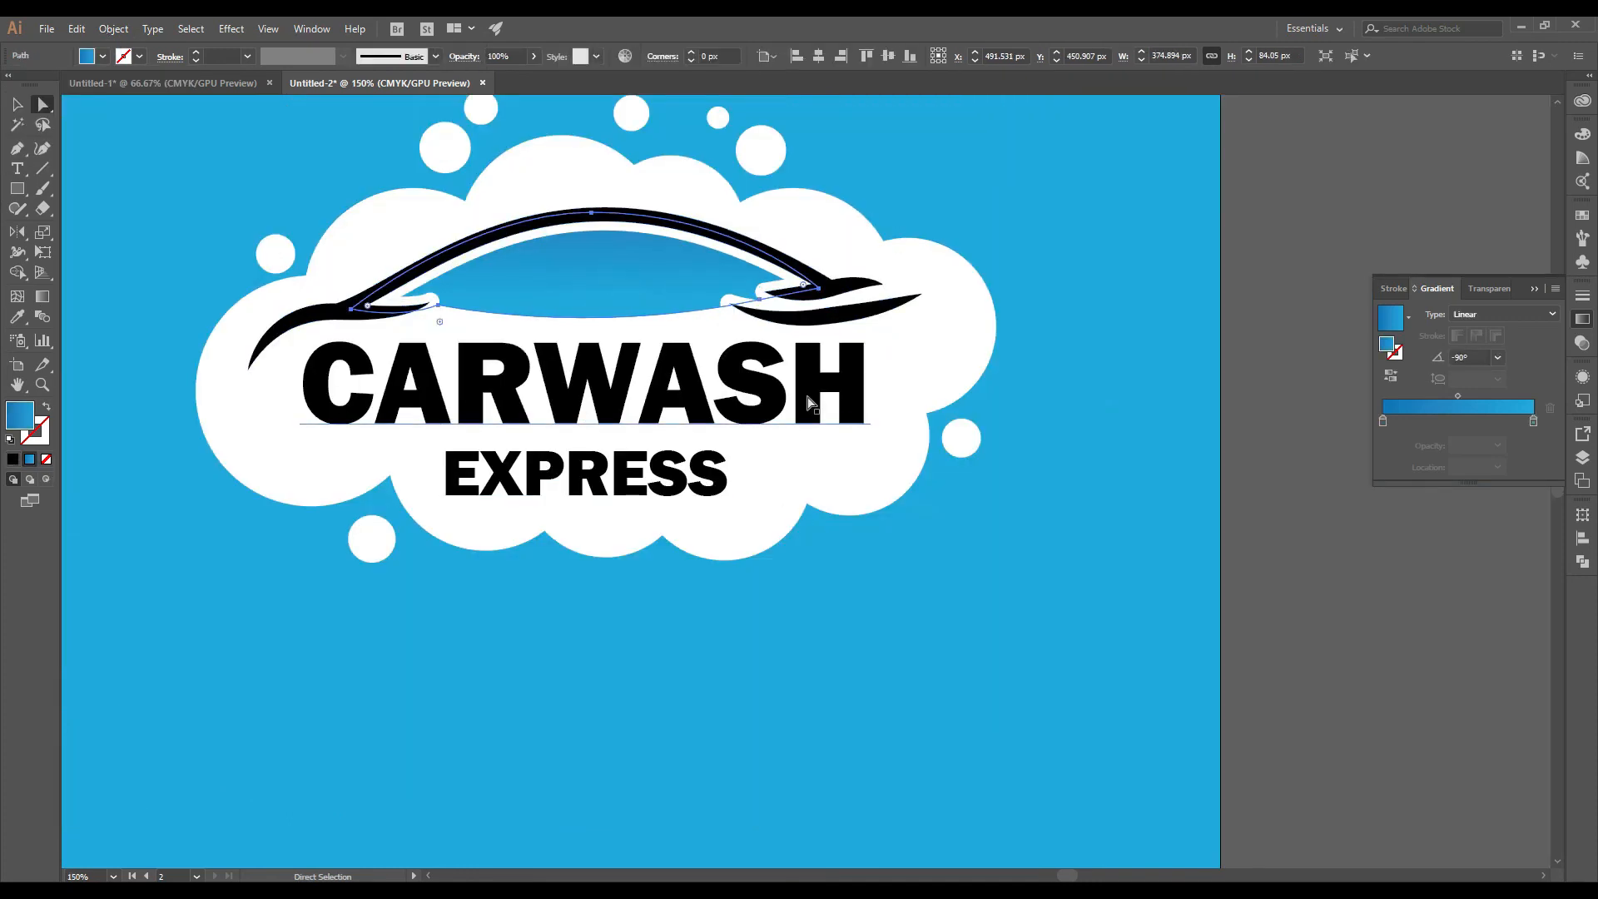
scroll(807, 399, "down", 2)
left_click(20, 317)
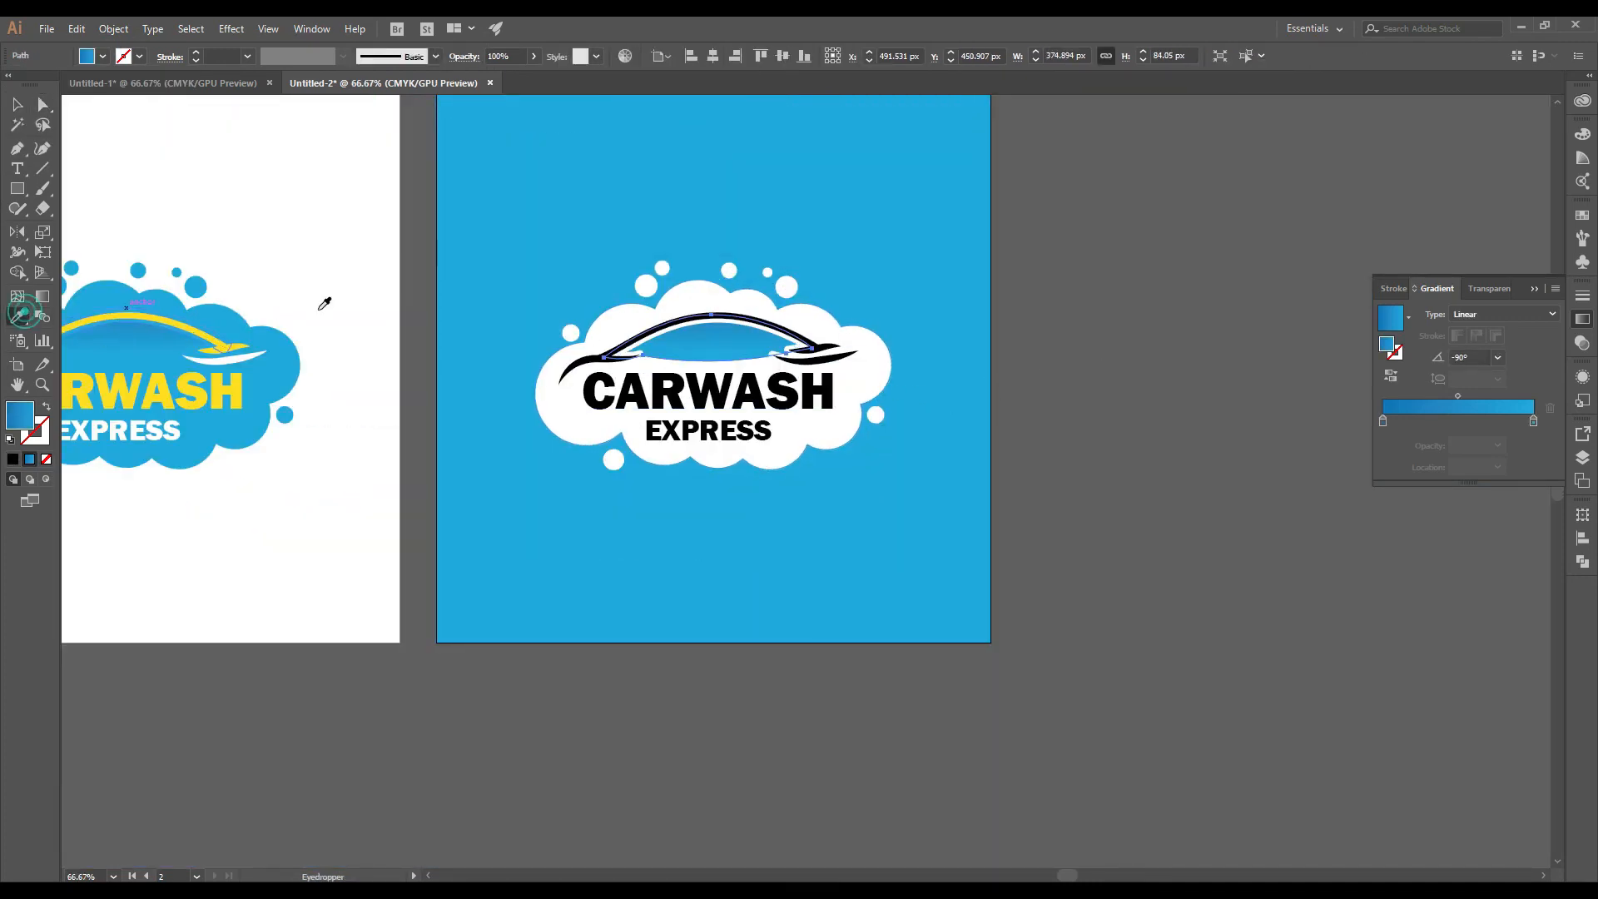
left_click(332, 232)
left_click(42, 104)
scroll(782, 370, "down", 2)
left_click(914, 374)
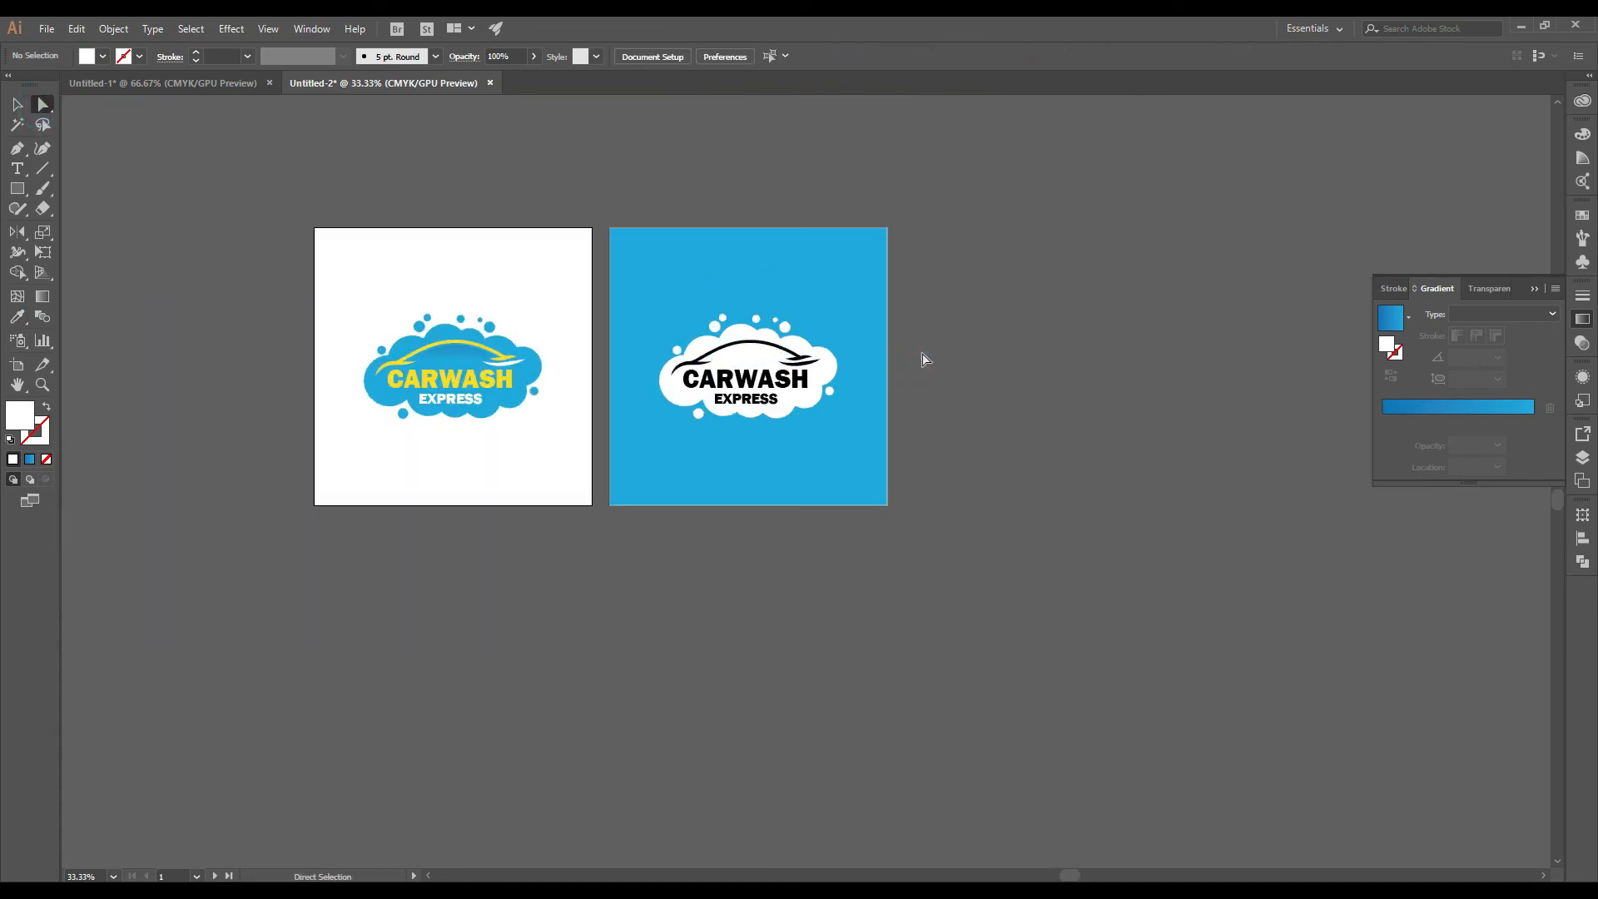
Step: Recolour all the black lettering and car strokes with the background square's blue using the Eyedropper
scroll(709, 379, "up", 5)
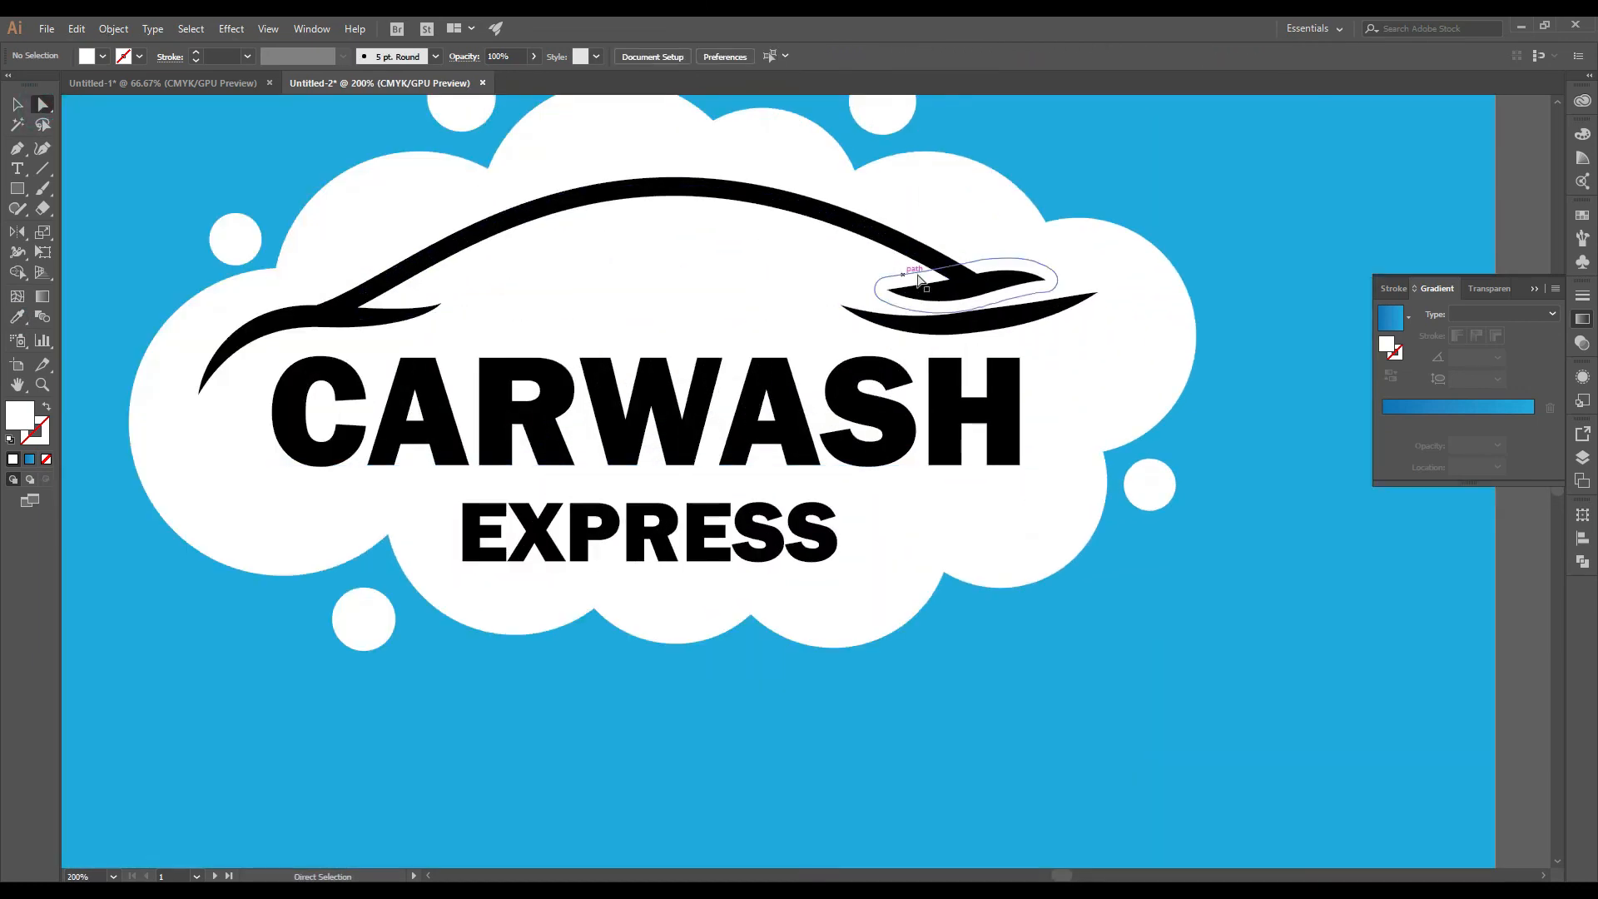
left_click(953, 289)
left_click(1331, 56)
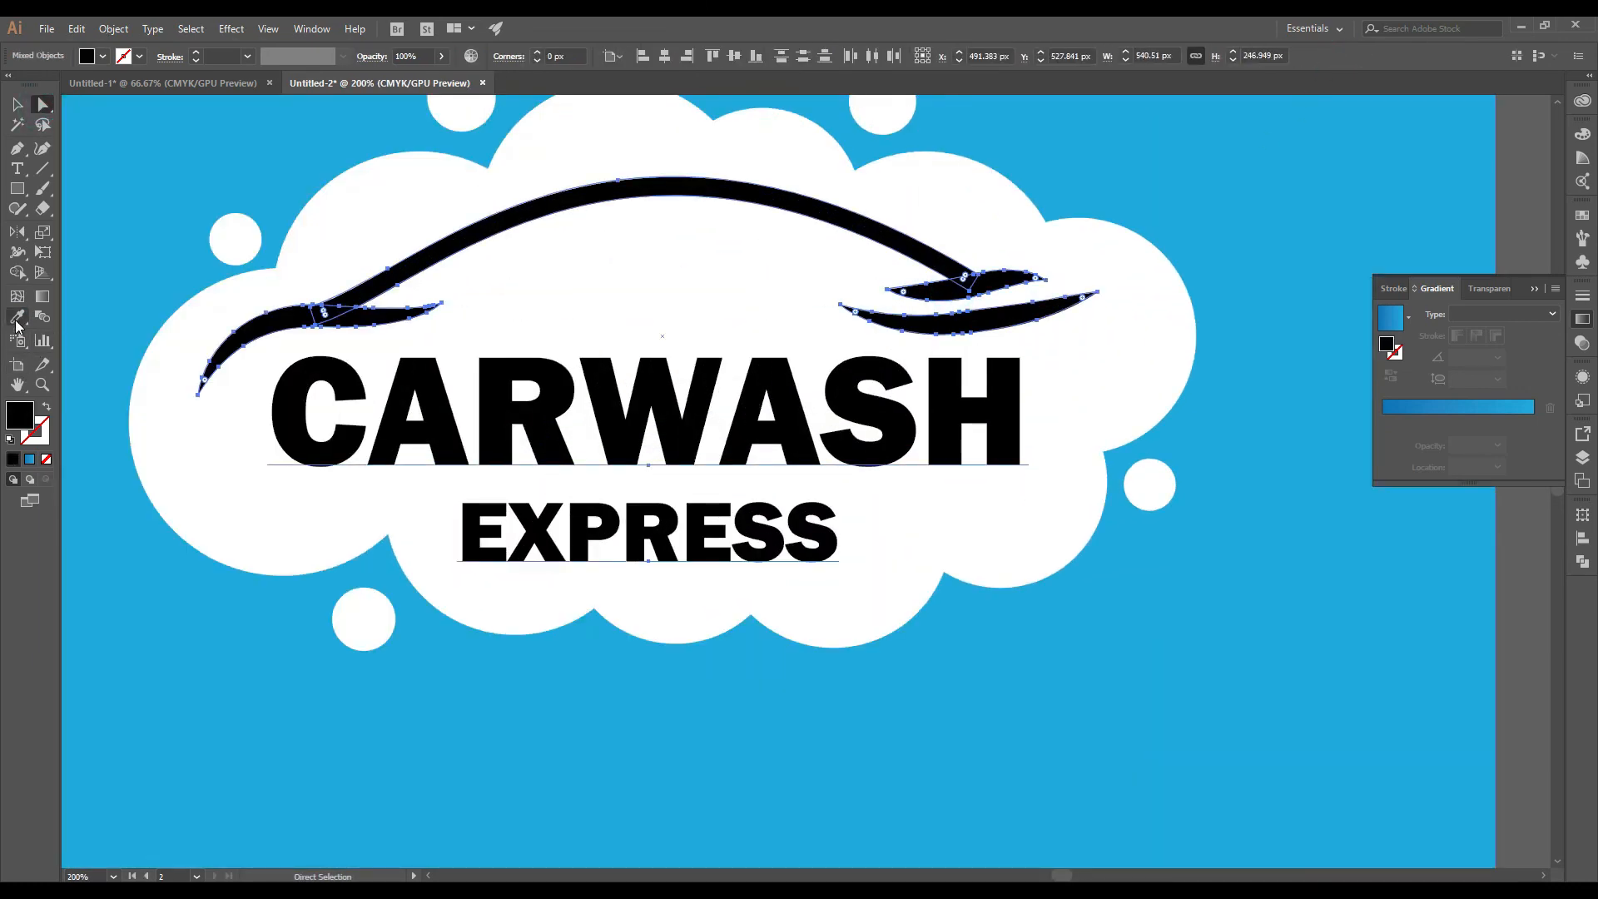
left_click(17, 317)
left_click(93, 266)
left_click(43, 104)
scroll(649, 347, "down", 5)
left_click(926, 390)
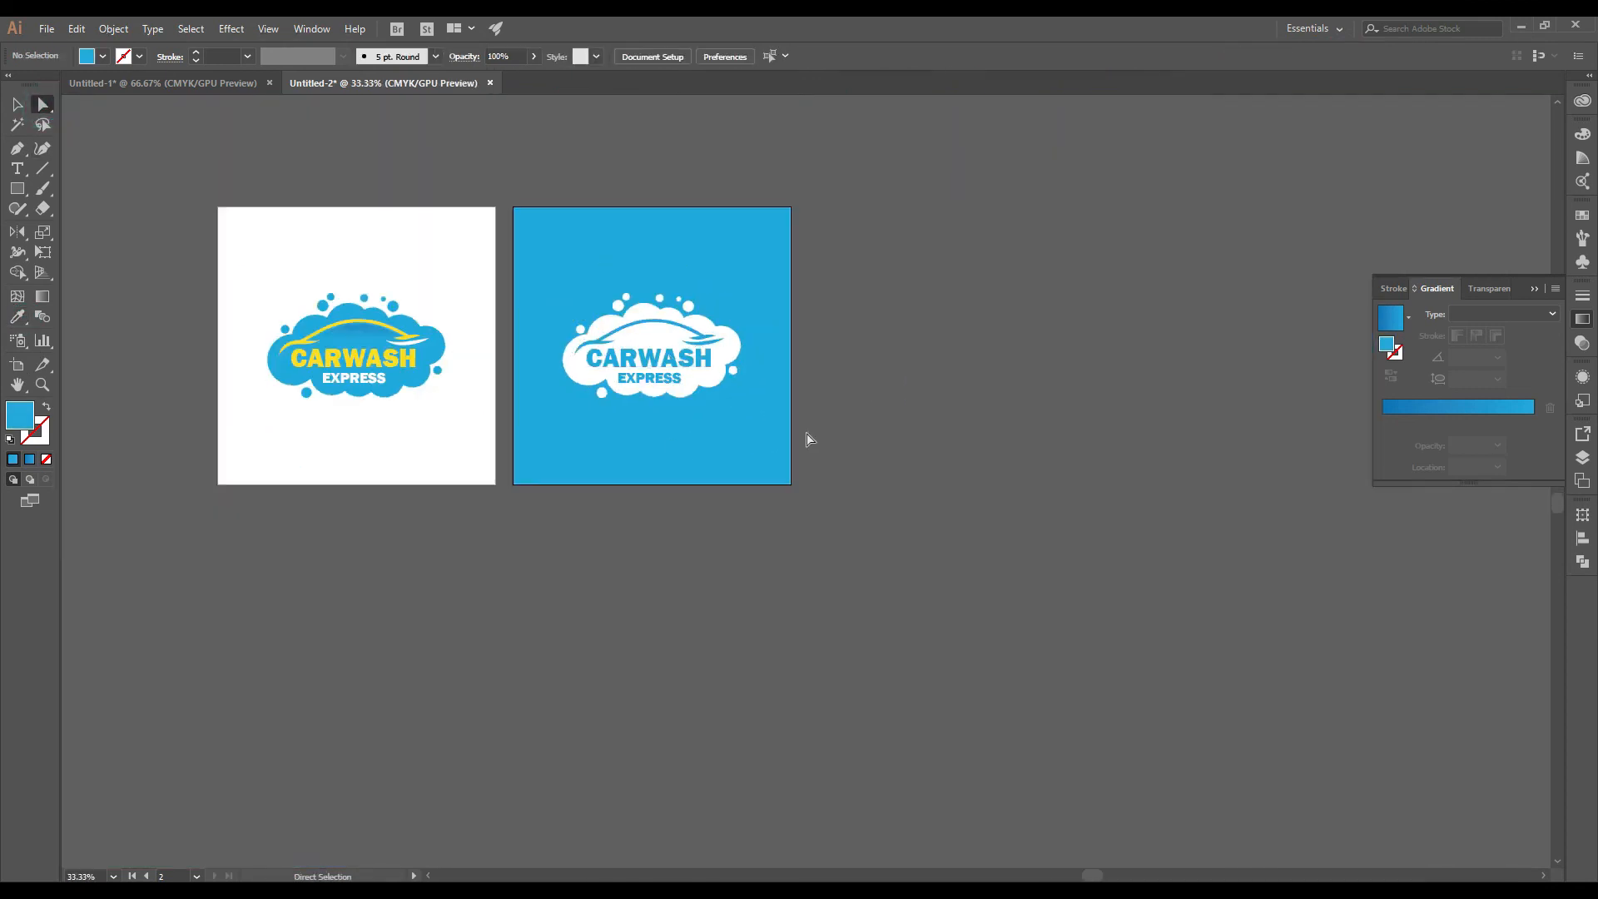
Step: Apply a linear gradient to the second logo's car window and set its stops to light grey and white
scroll(400, 377, "up", 1)
scroll(781, 384, "up", 2)
scroll(791, 373, "down", 1)
scroll(807, 368, "up", 1)
left_click(791, 358)
left_click(1387, 325)
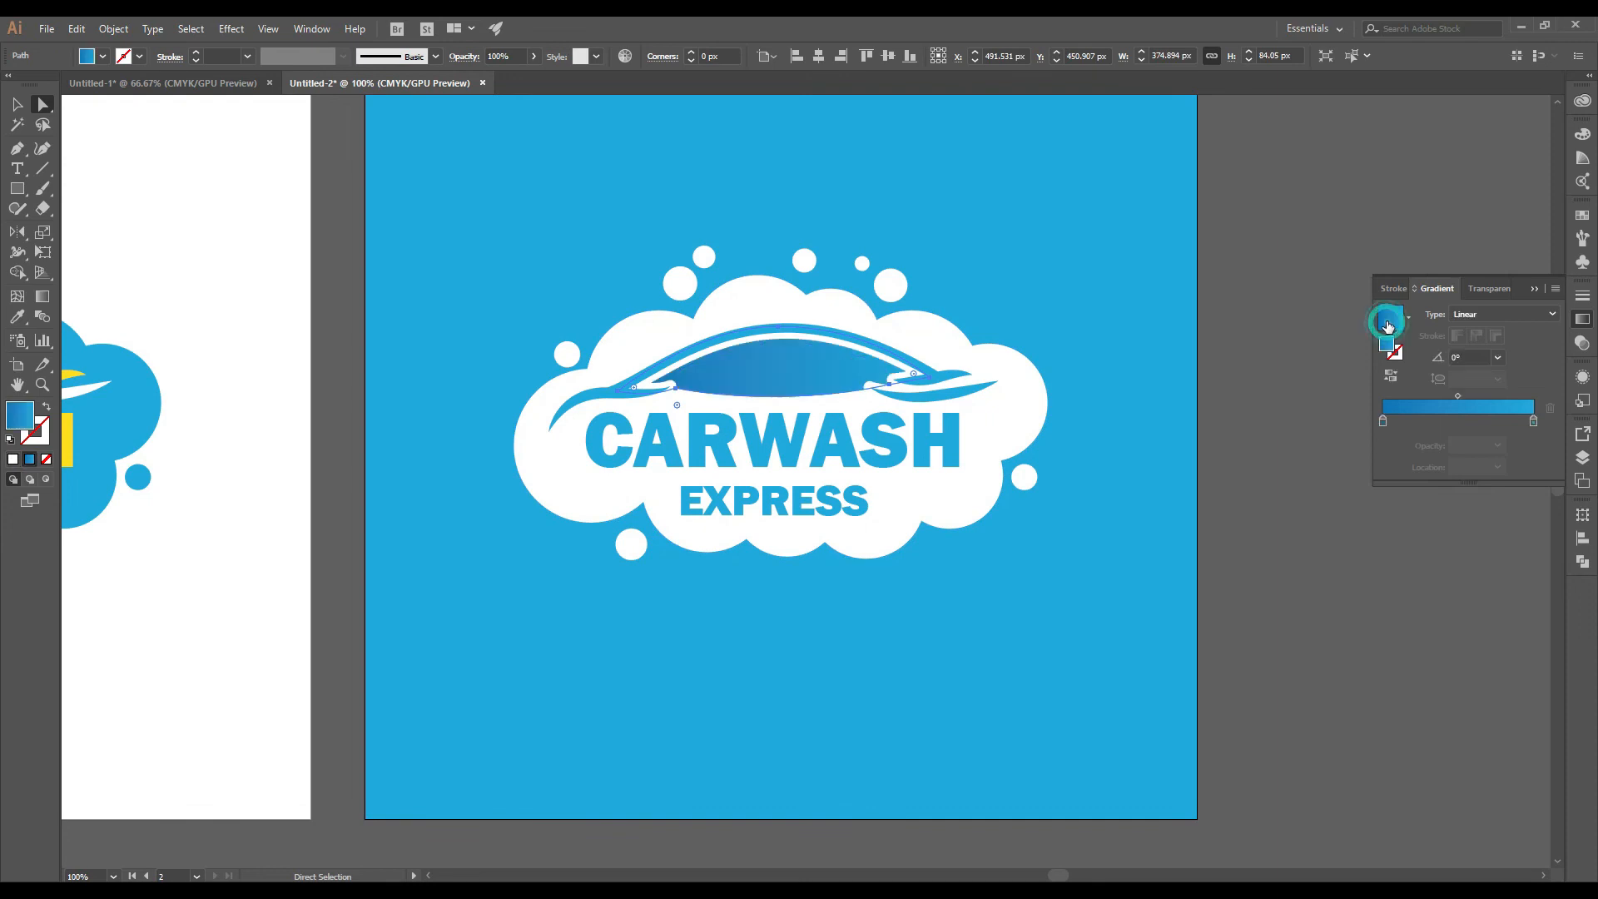
left_click(1382, 422)
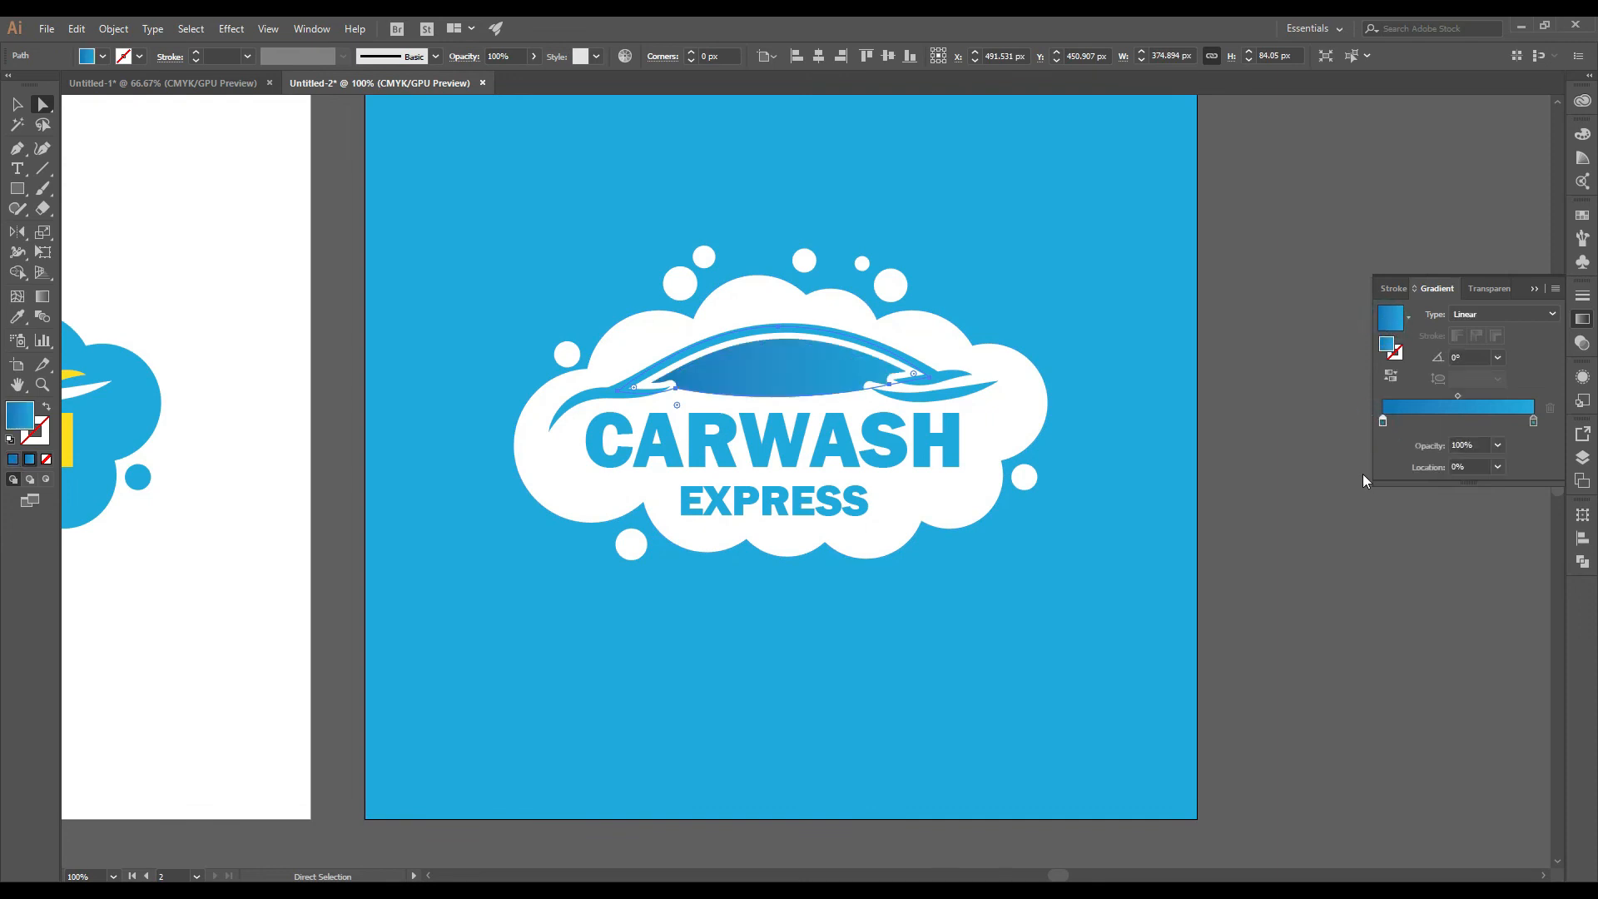
double_click(1382, 422)
left_click(1449, 510)
left_click(1535, 422)
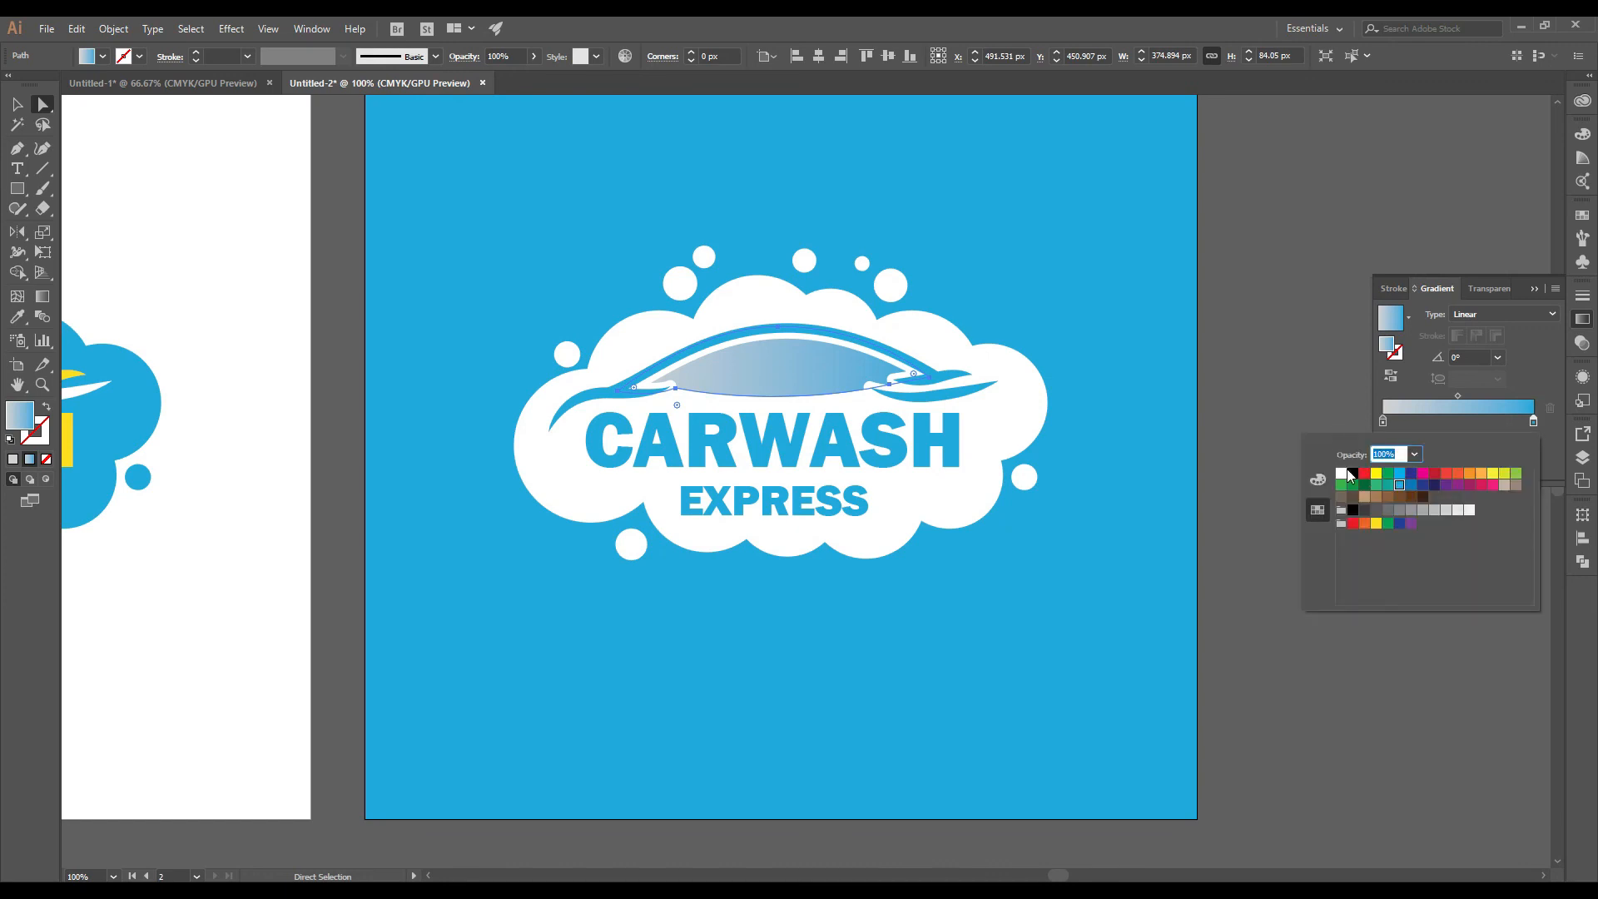
left_click(1348, 471)
Step: Redirect the car window's gradient vertically at -90° so it runs from the roofline downwards, and deselect it
key("g")
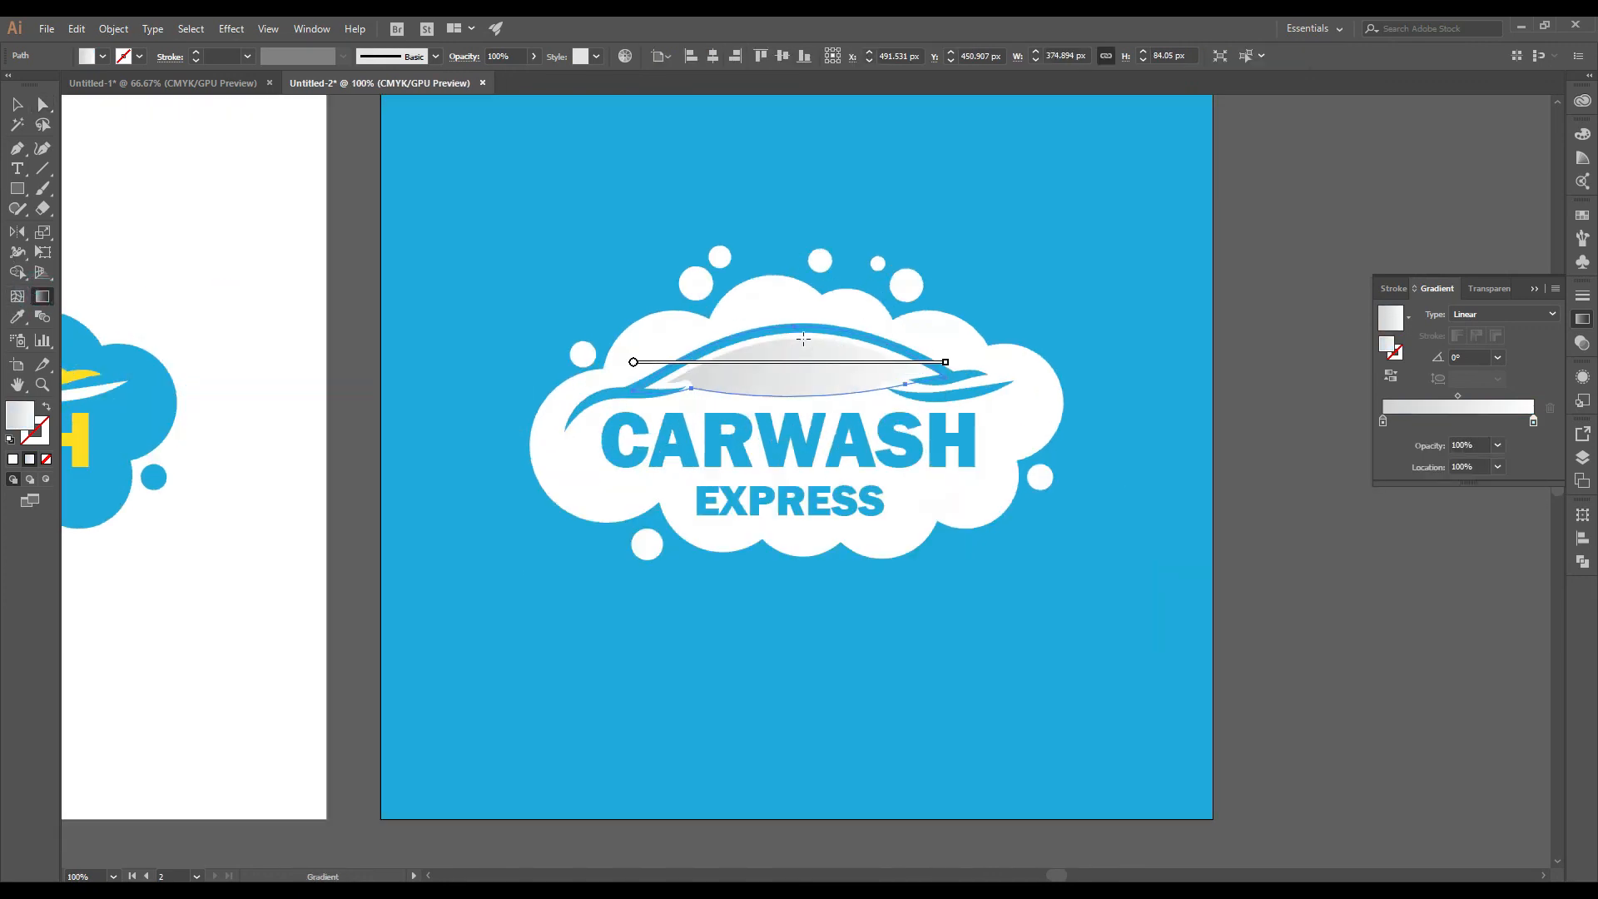
left_click_drag(790, 342, 790, 432)
mouse_move(790, 331)
left_mouse_down()
mouse_move(790, 398)
mouse_move(817, 383)
left_mouse_up()
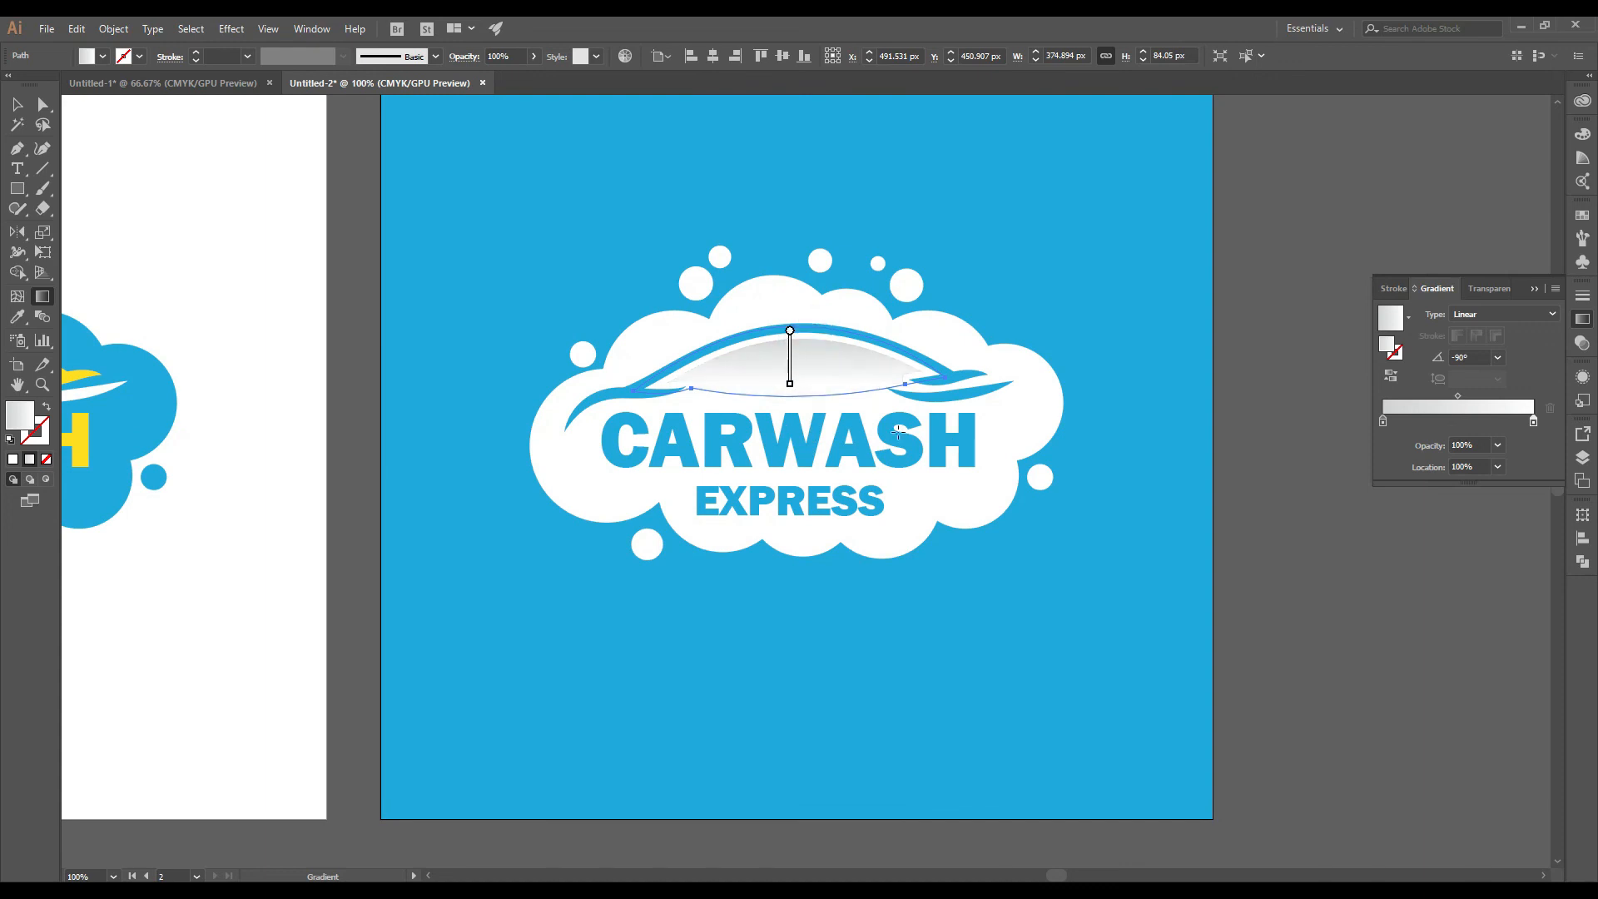
left_click(49, 106)
scroll(800, 398, "down", 3)
left_click(1098, 366)
scroll(810, 595, "up", 1)
left_click_drag(599, 581, 697, 663)
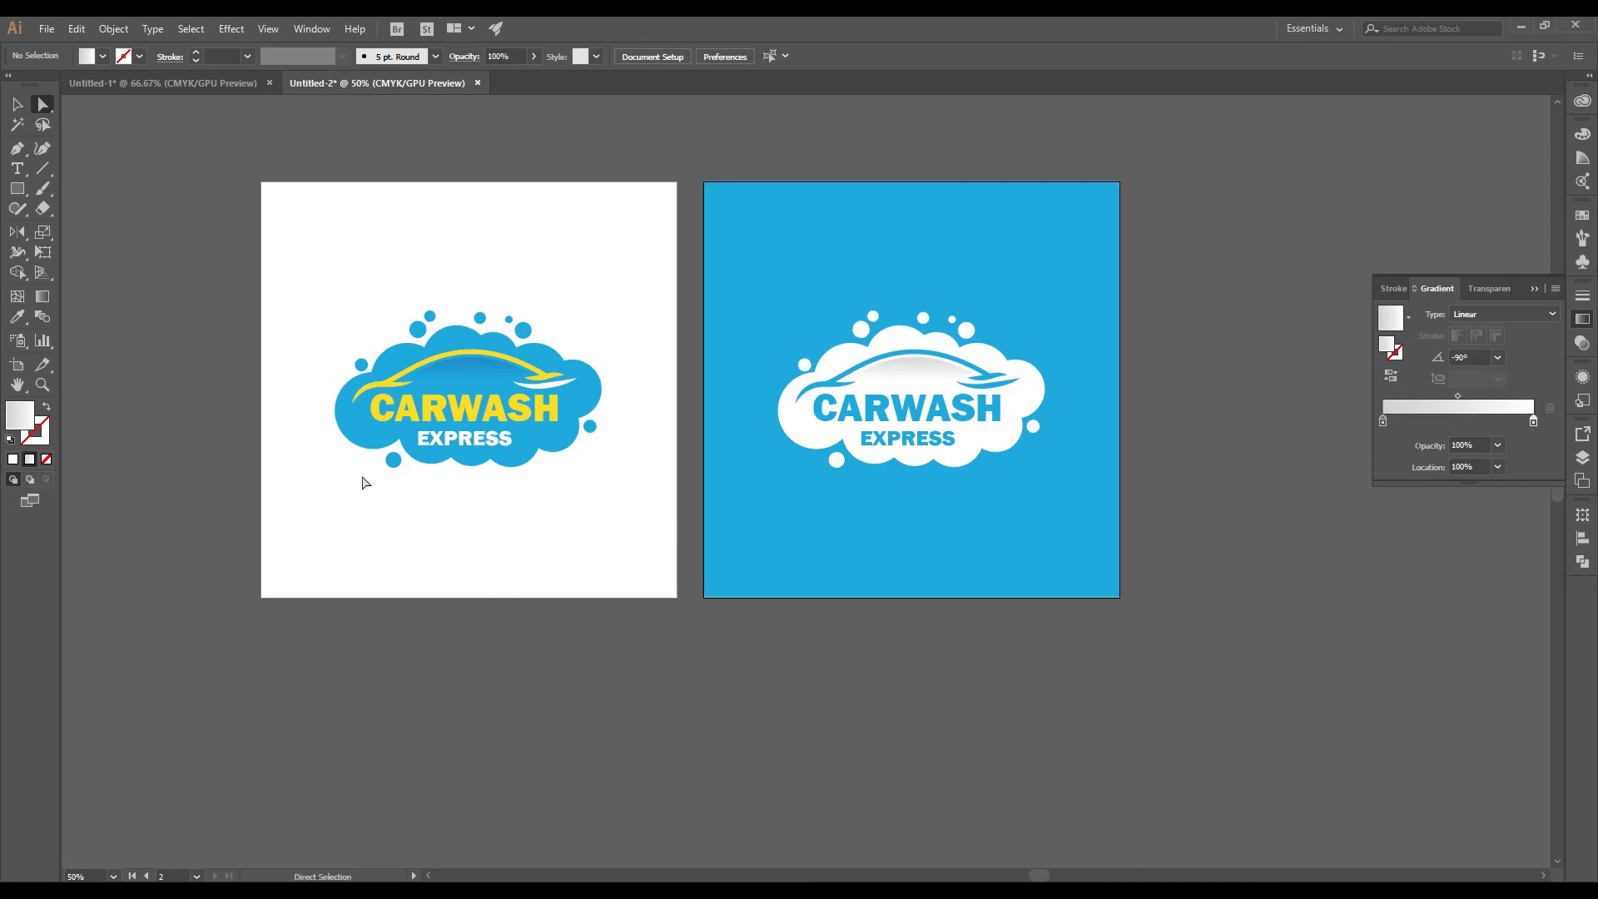
Step: Review the two finished logo versions side by side with the floating gradient settings collapsed
scroll(964, 372, "up", 1)
scroll(982, 582, "down", 1)
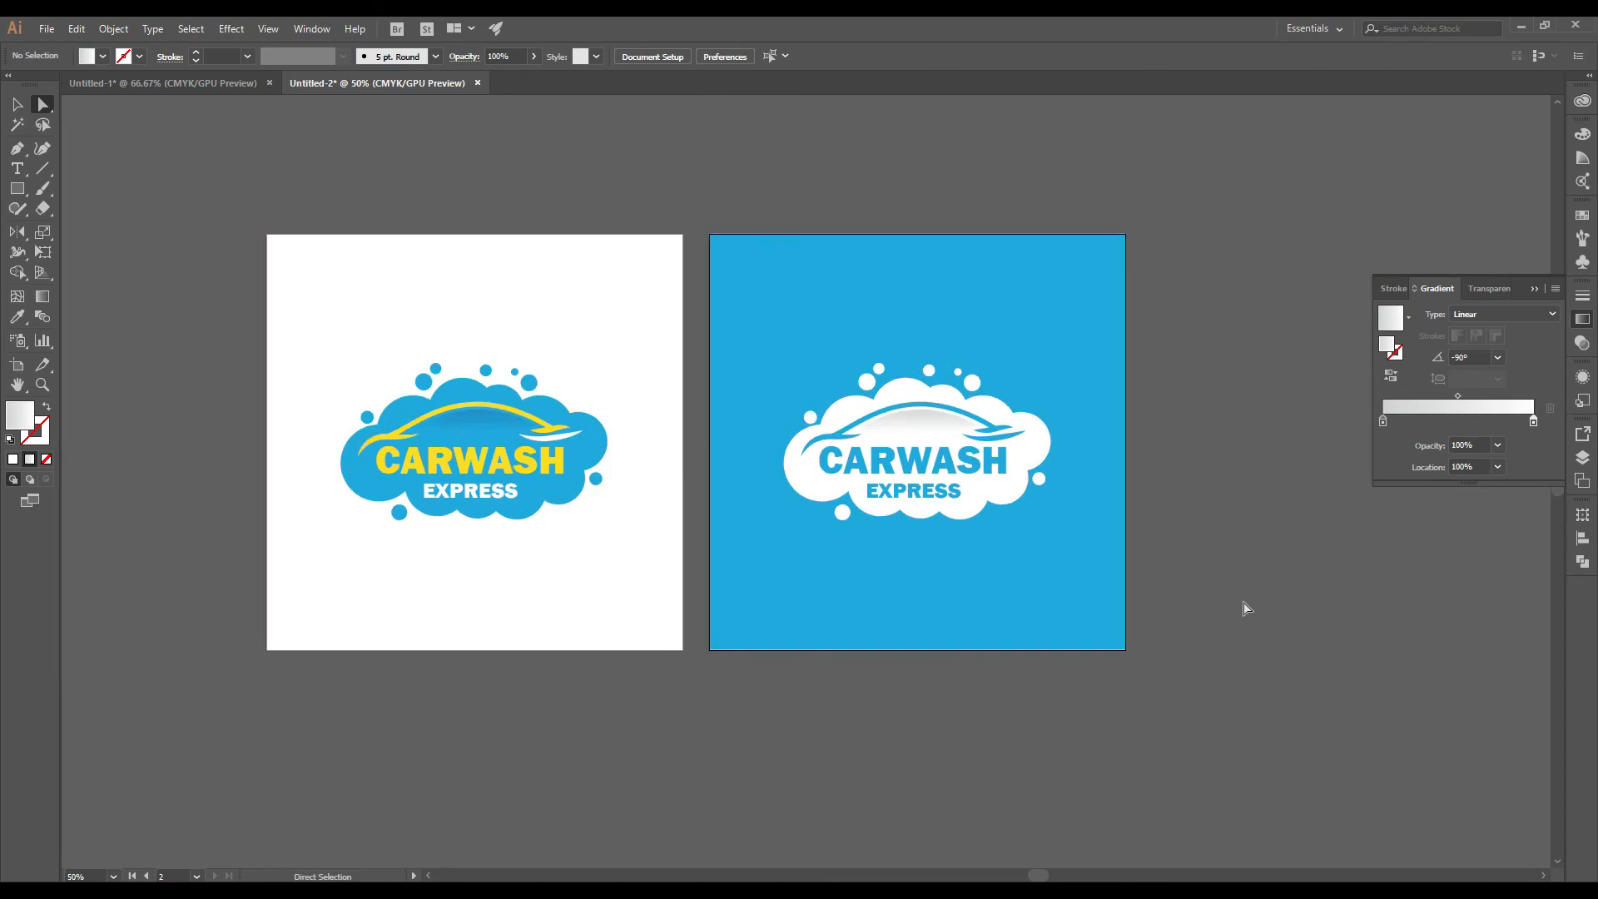
scroll(1142, 576, "down", 1)
scroll(1143, 576, "up", 2)
left_click(17, 105)
left_click(283, 220)
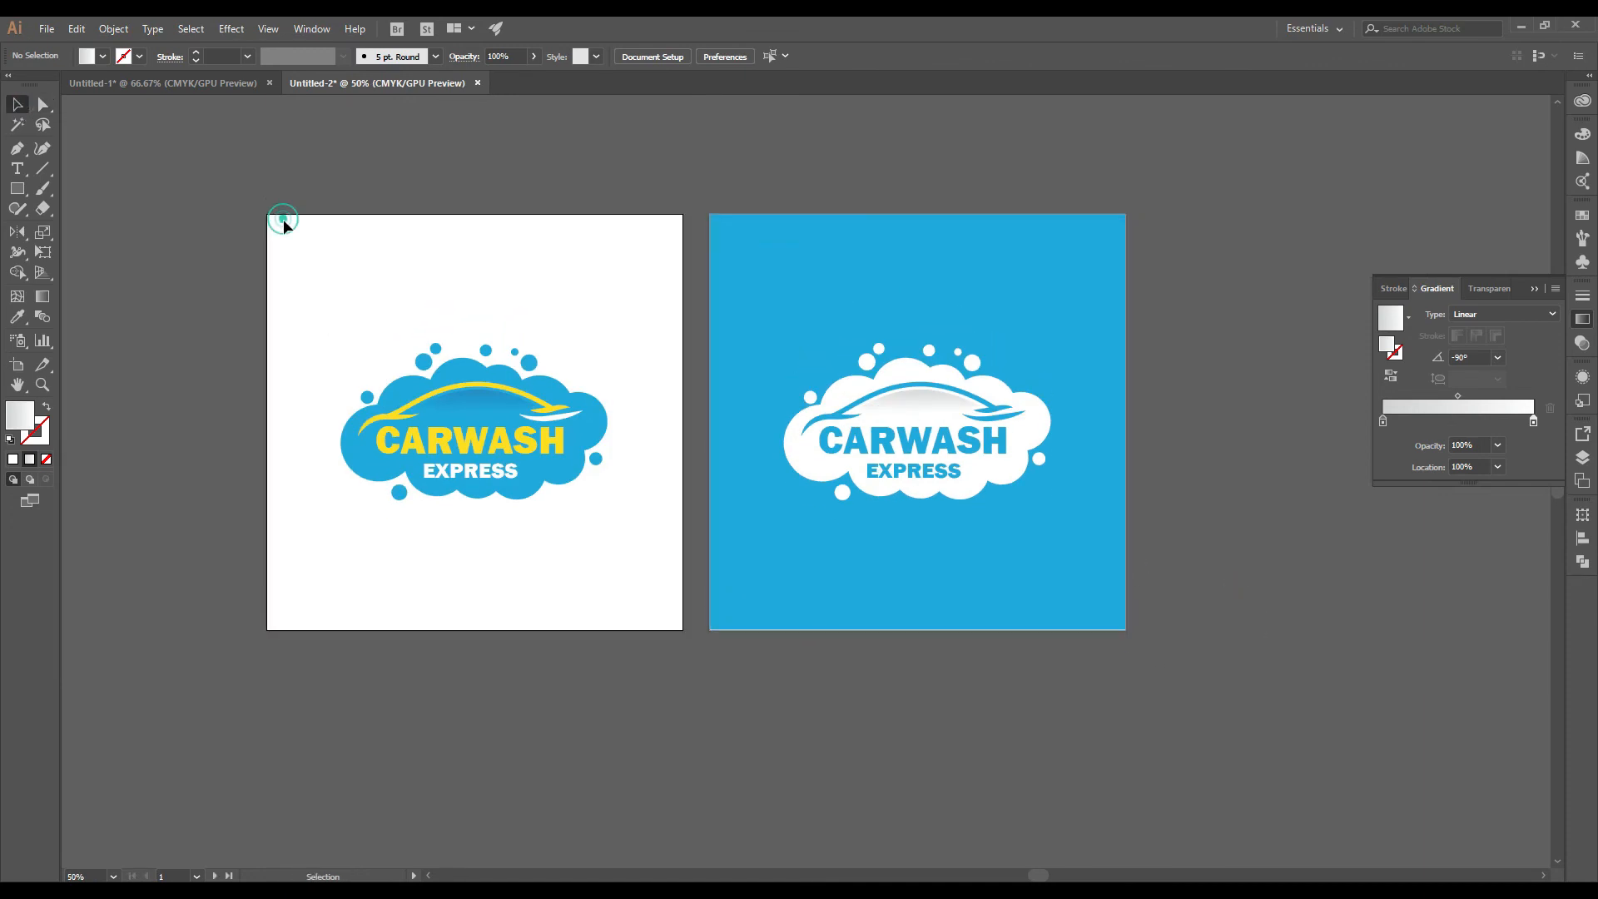
scroll(283, 220, "down", 1)
left_click(1538, 290)
left_click_drag(1269, 320, 1342, 350)
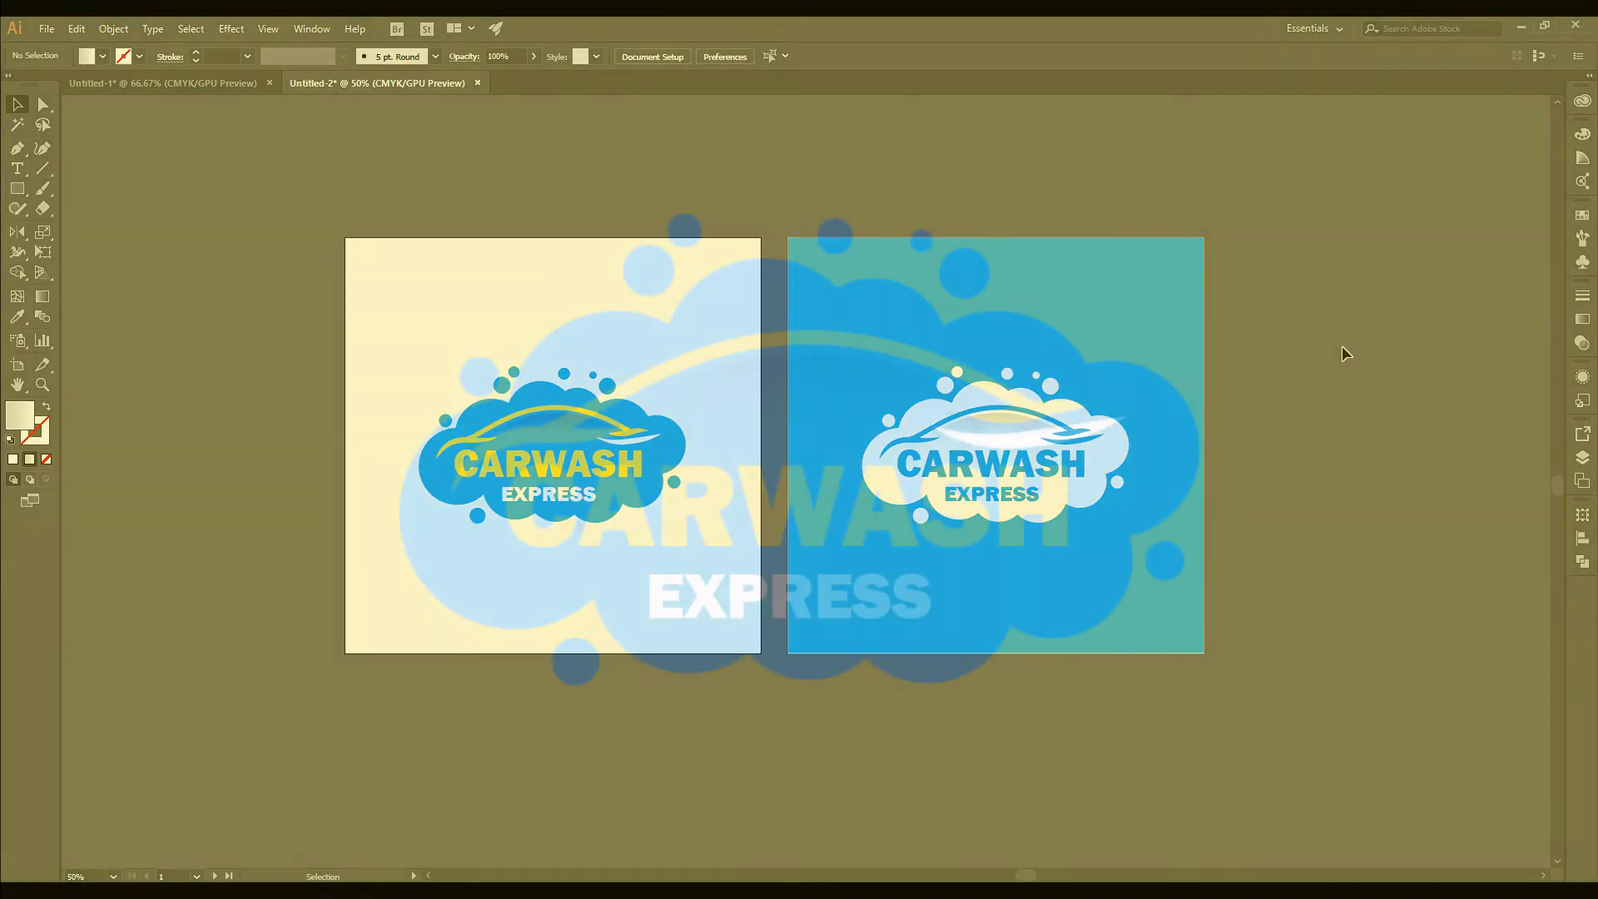